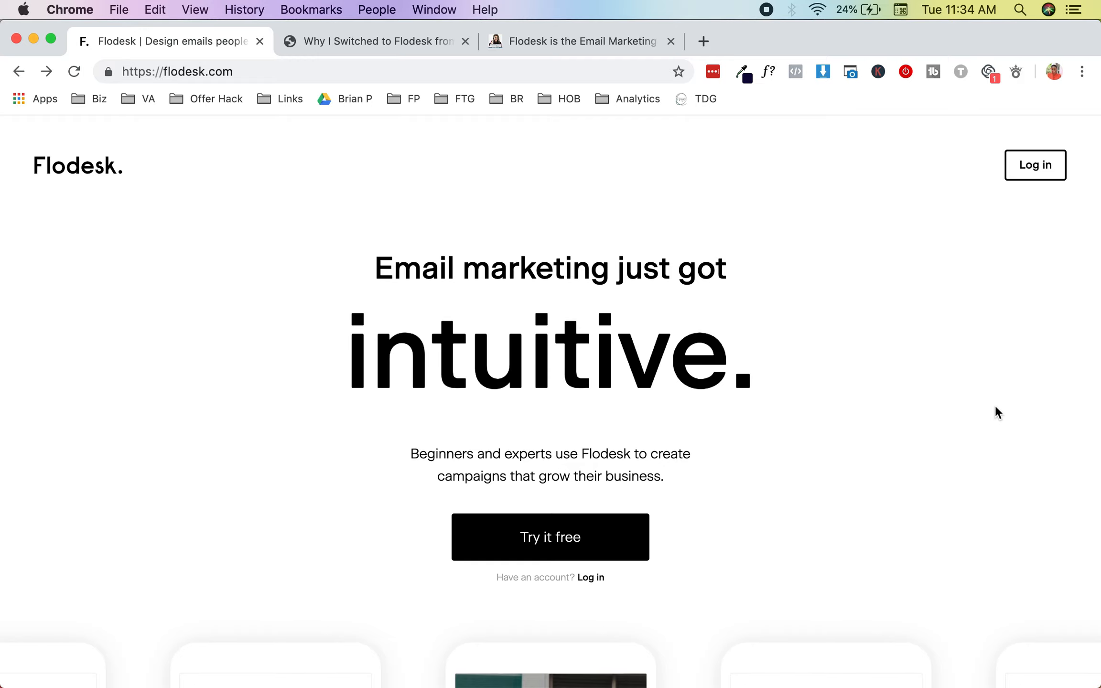
# Step: Scroll through the Flodesk homepage features down to the pricing section
pyautogui.scroll(-6, 995, 406)
pyautogui.scroll(1, 995, 406)
pyautogui.scroll(-3, 995, 405)
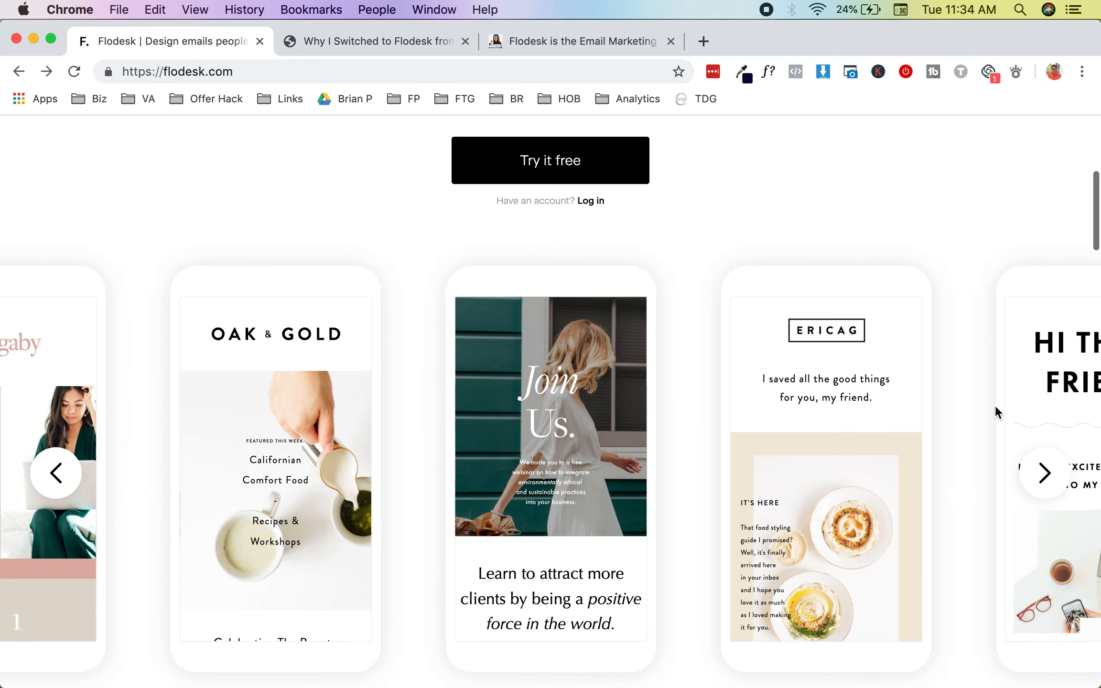
pyautogui.scroll(-2, 995, 406)
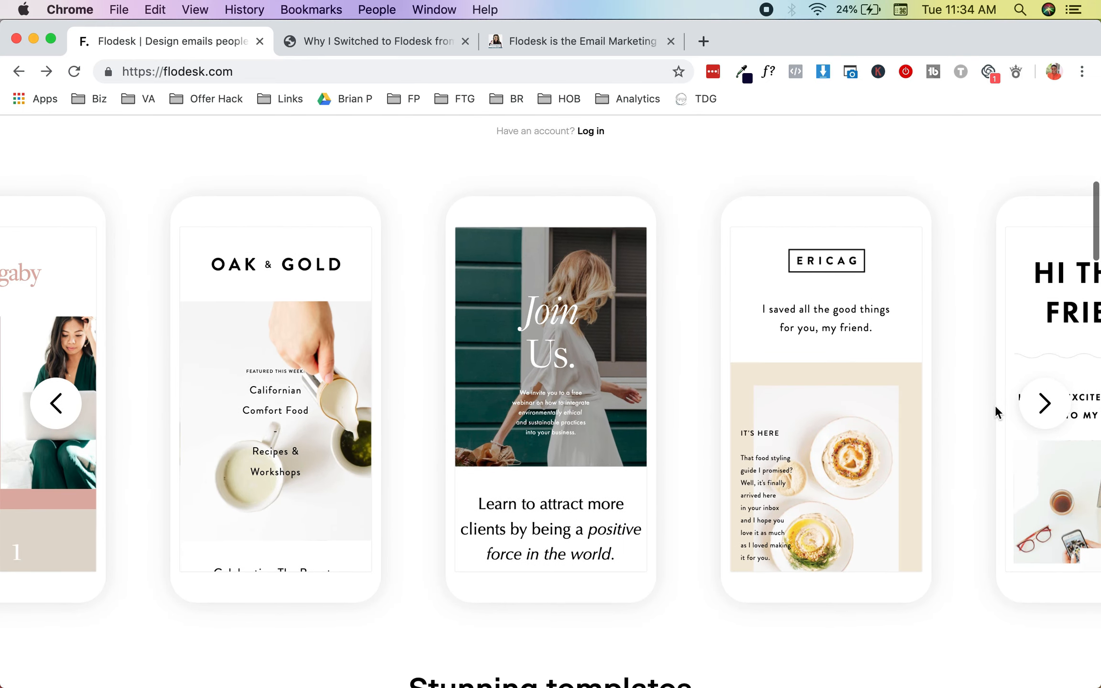
pyautogui.scroll(-6, 995, 405)
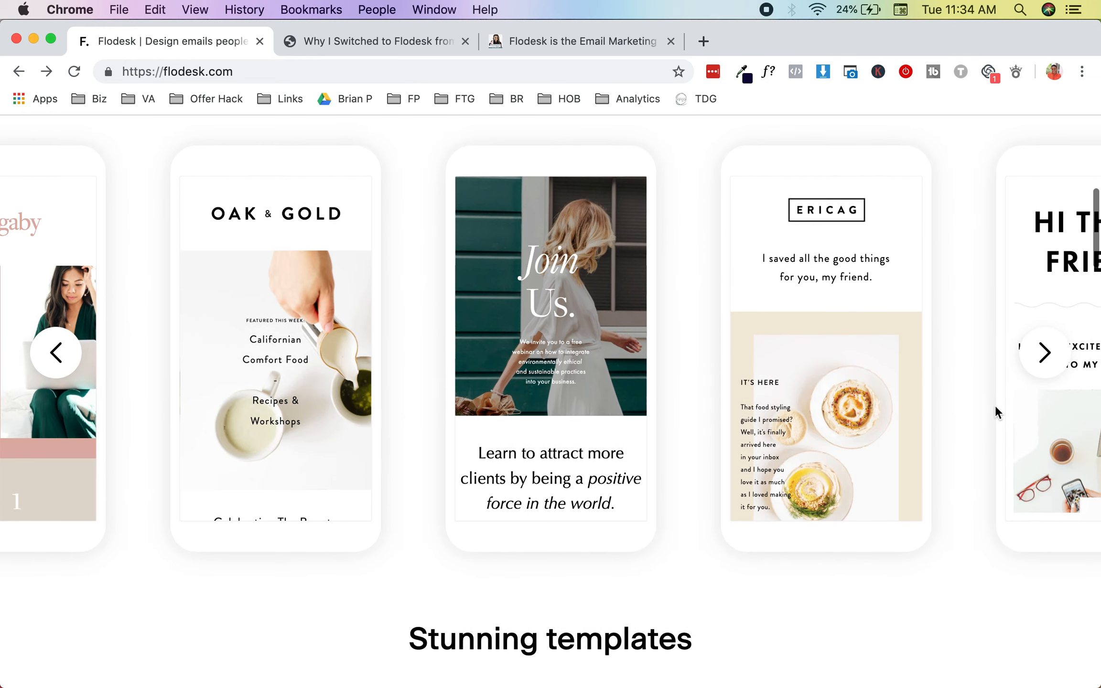
pyautogui.scroll(-2, 995, 411)
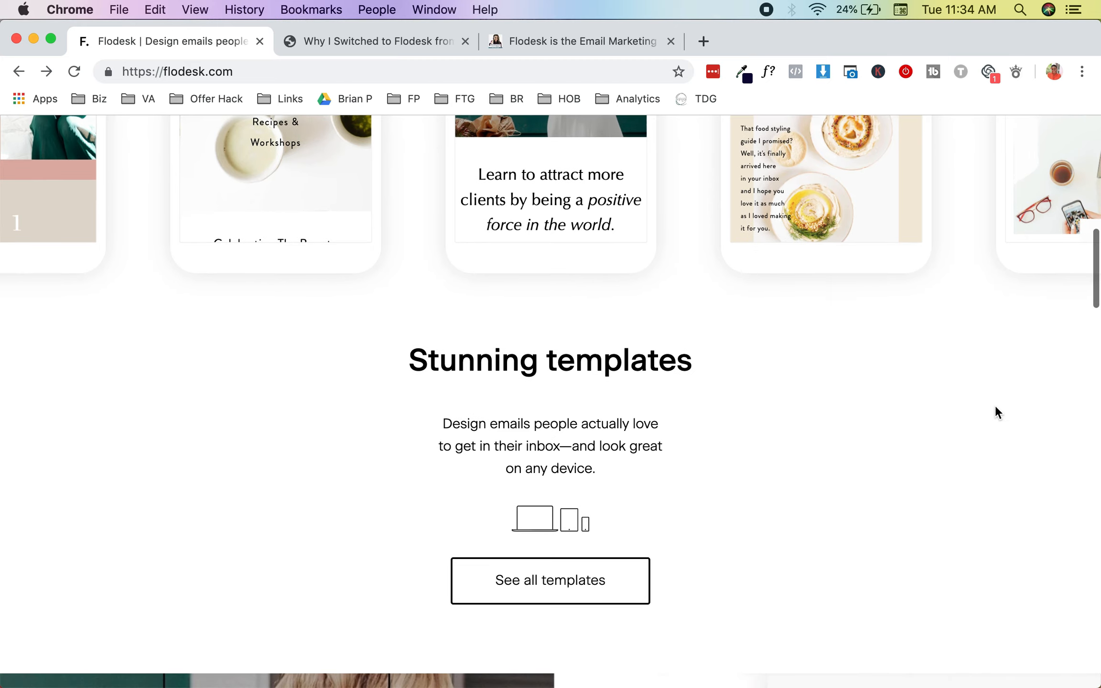
pyautogui.scroll(-4, 995, 411)
pyautogui.scroll(-8, 995, 407)
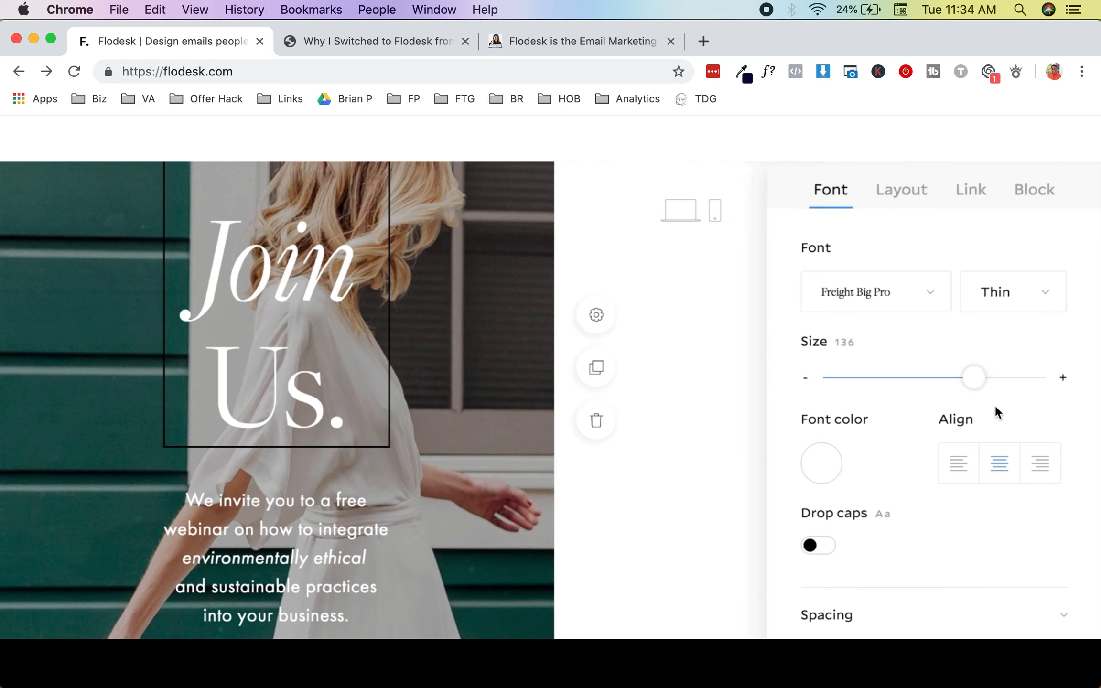
pyautogui.scroll(-3, 995, 407)
pyautogui.scroll(-9, 995, 412)
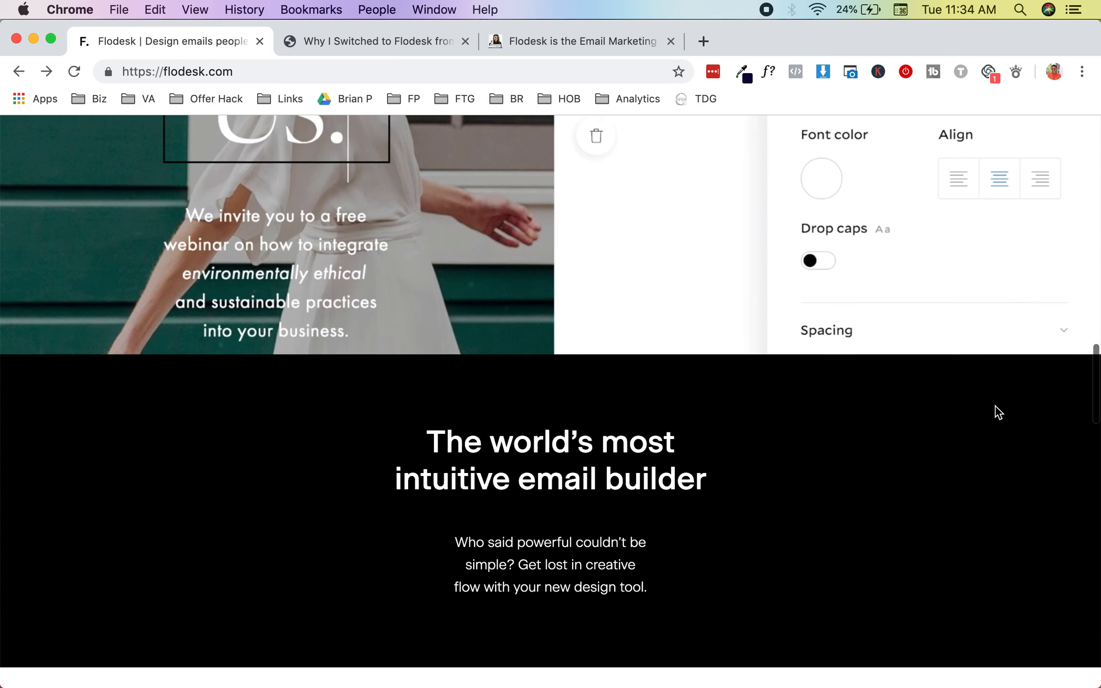
pyautogui.scroll(-18, 997, 411)
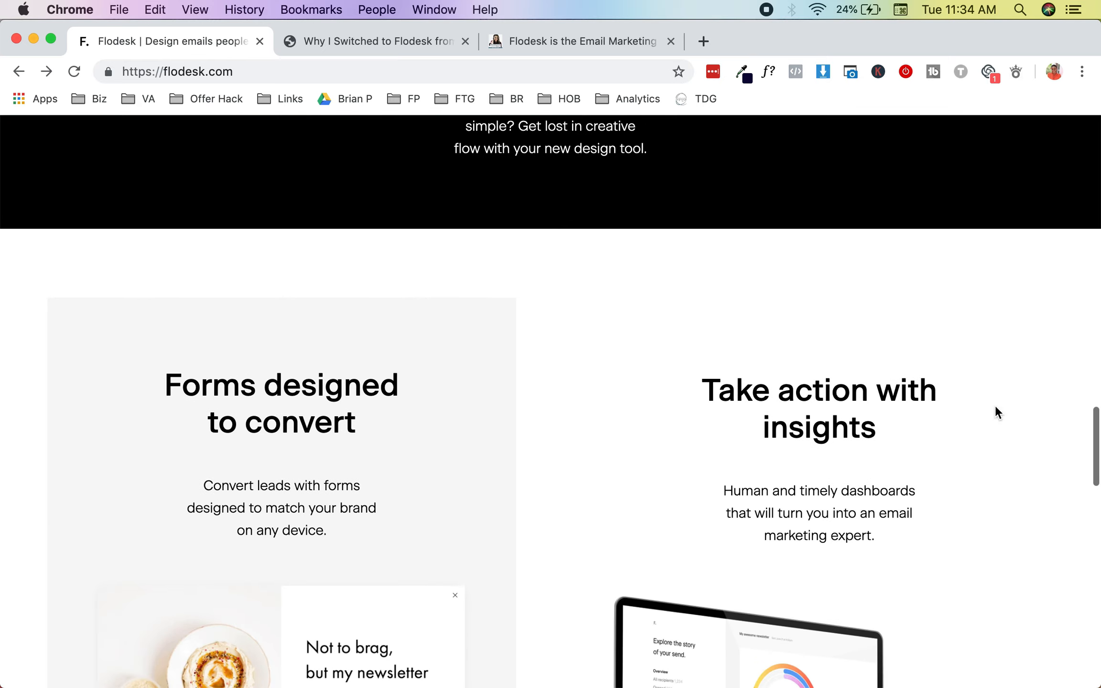
pyautogui.scroll(-10, 997, 411)
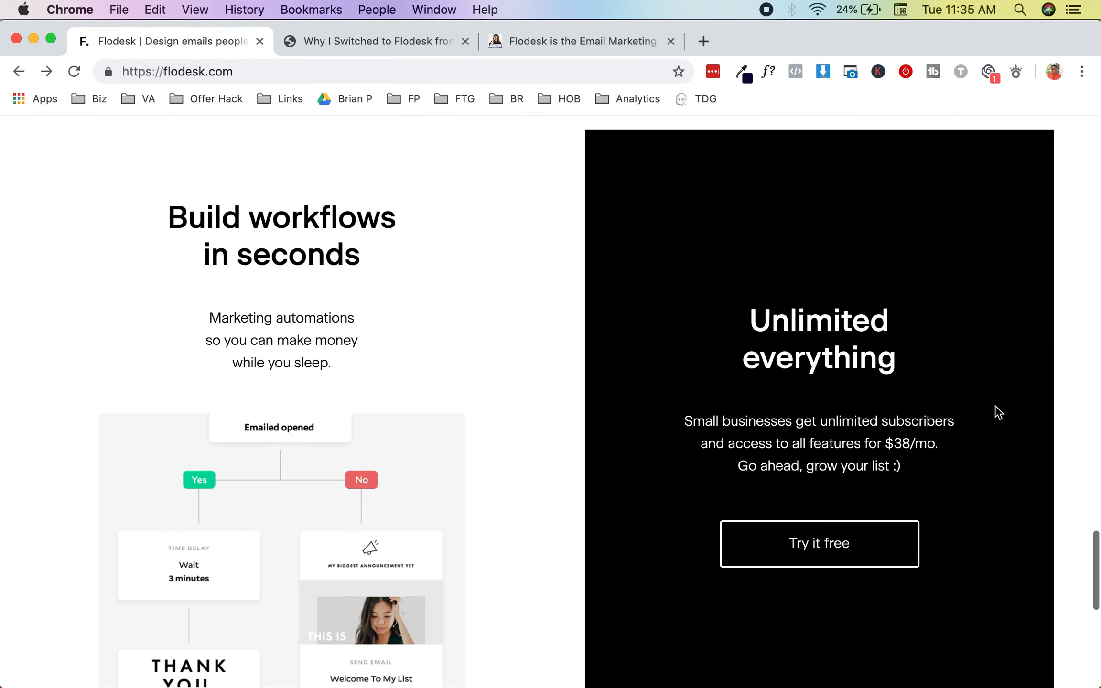
pyautogui.scroll(4, 997, 412)
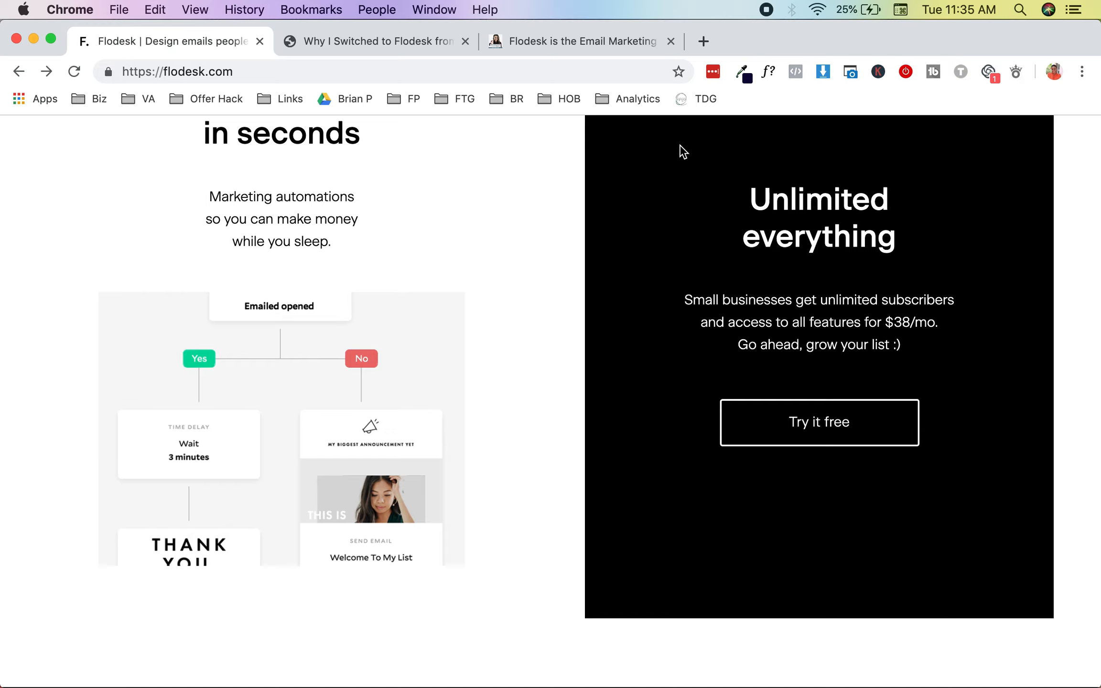
# Step: Highlight the $38/mo. price, then switch to the 'Why I Switched to Flodesk' blog post
pyautogui.click(887, 324)
pyautogui.moveTo(886, 324); pyautogui.dragTo(940, 331)
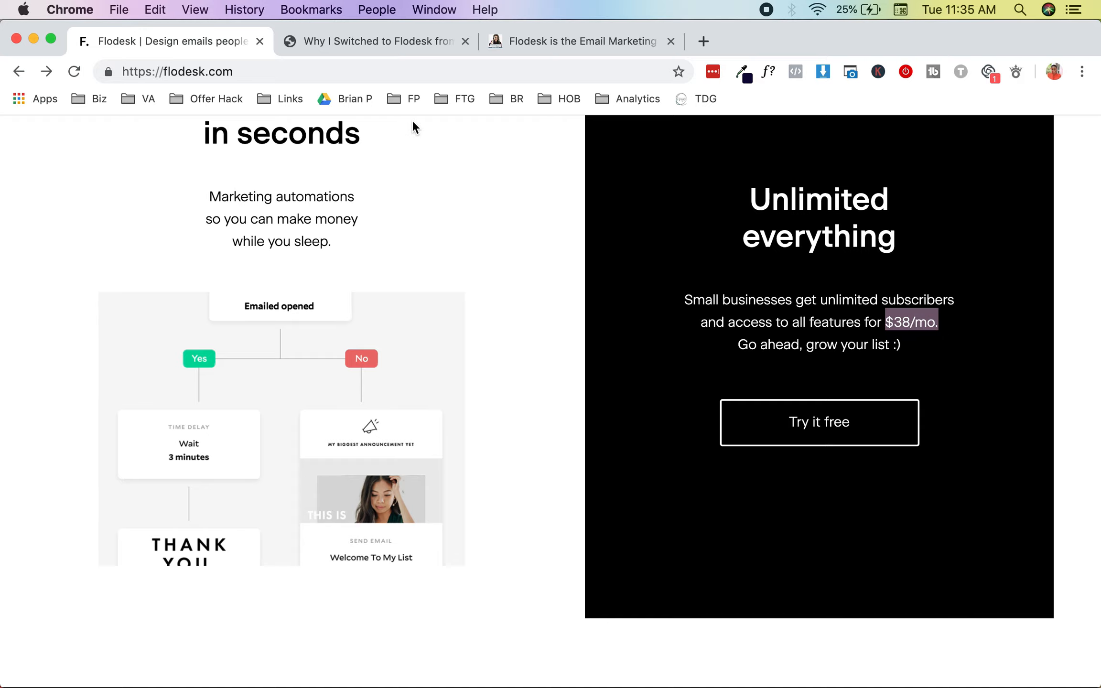
pyautogui.click(429, 41)
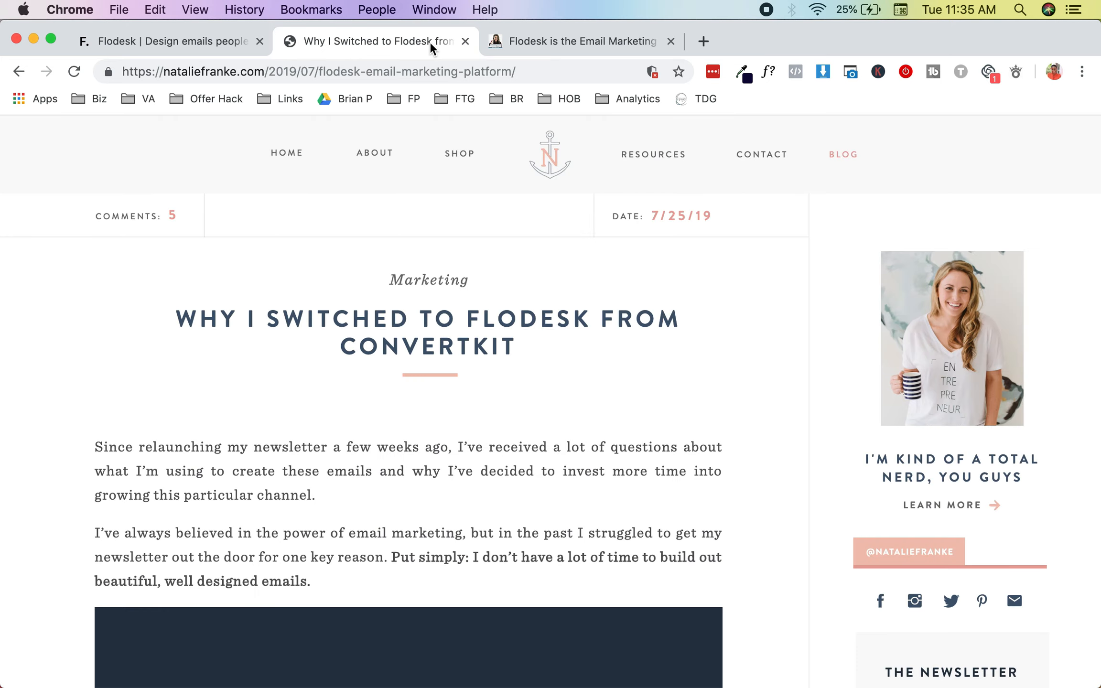
# Step: Scroll the blog post to its pricing section and follow the '50% off your Flodesk subscription' link
pyautogui.scroll(-3, 425, 406)
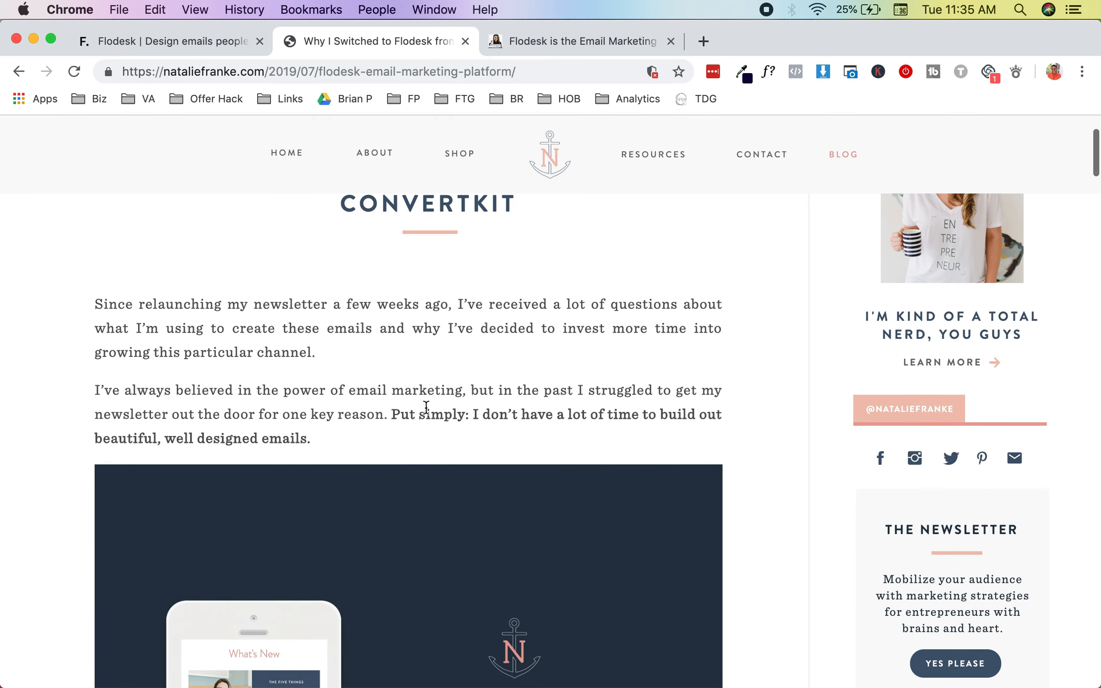
pyautogui.scroll(3, 424, 406)
pyautogui.scroll(-15, 426, 408)
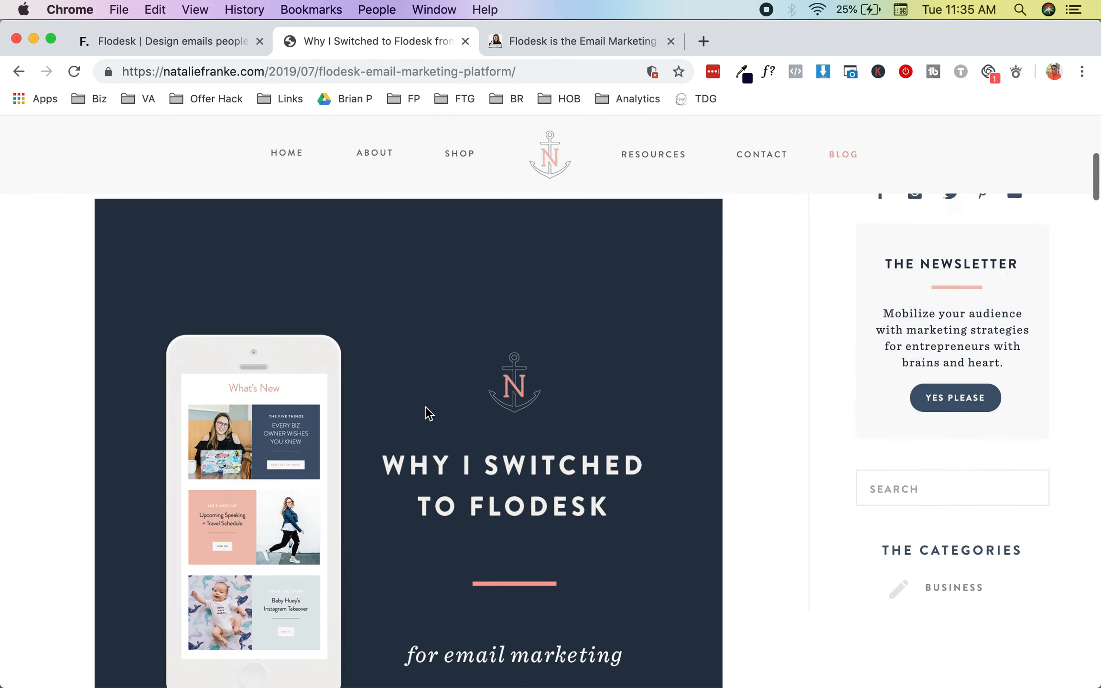
pyautogui.scroll(-20, 426, 408)
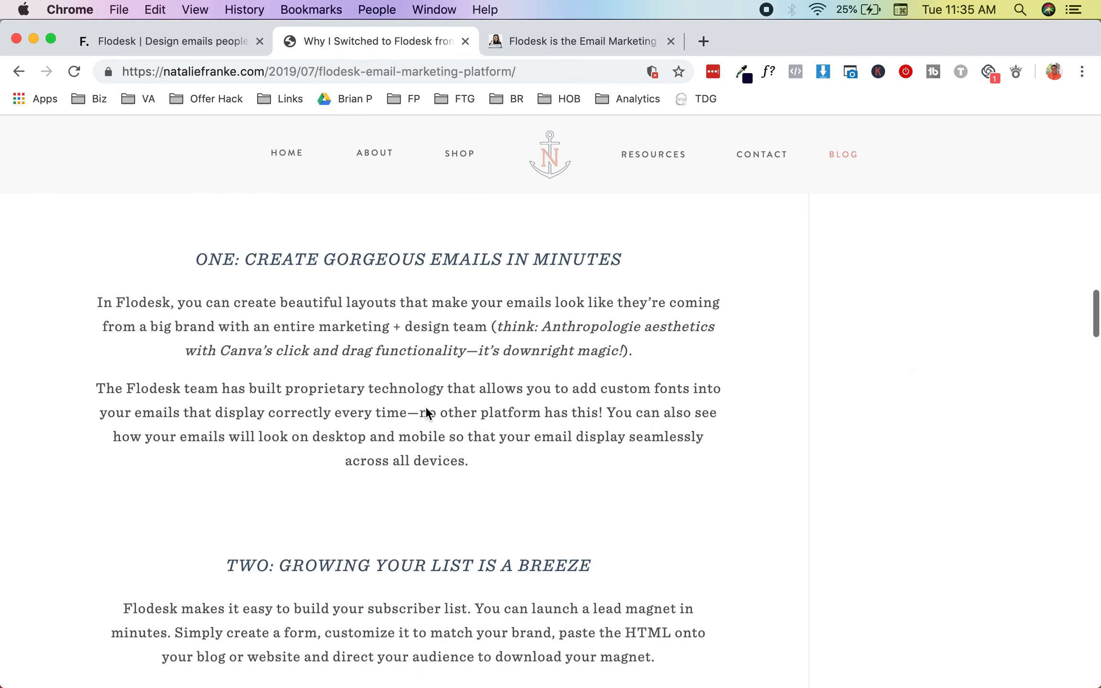
pyautogui.scroll(-15, 426, 411)
pyautogui.scroll(2, 425, 410)
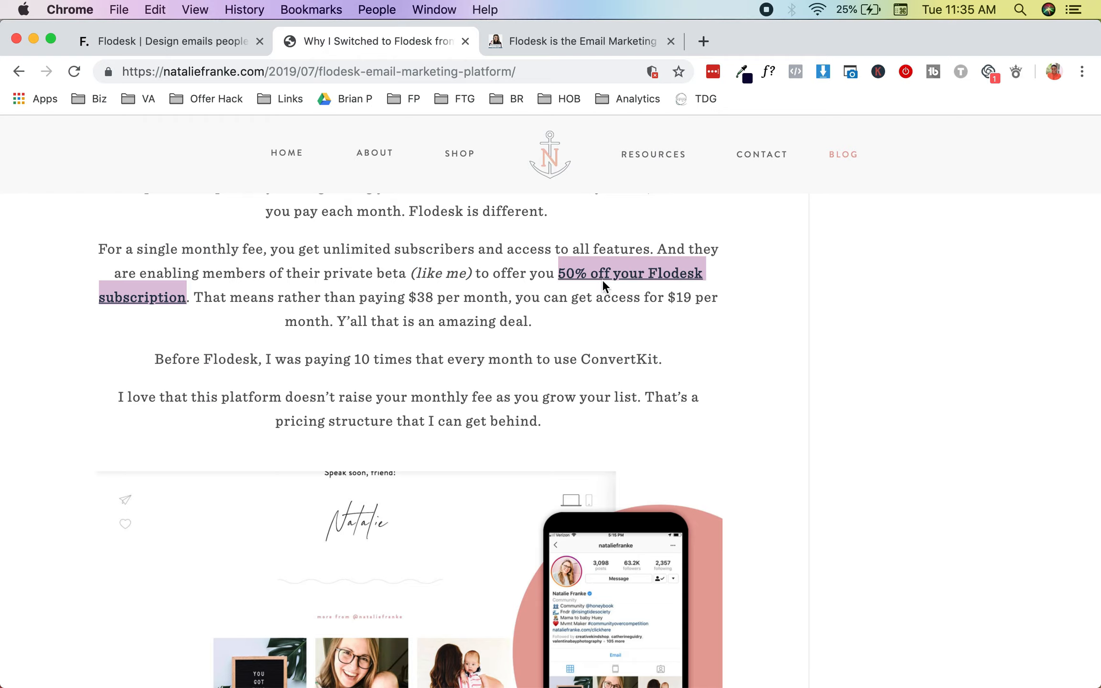
pyautogui.click(606, 279)
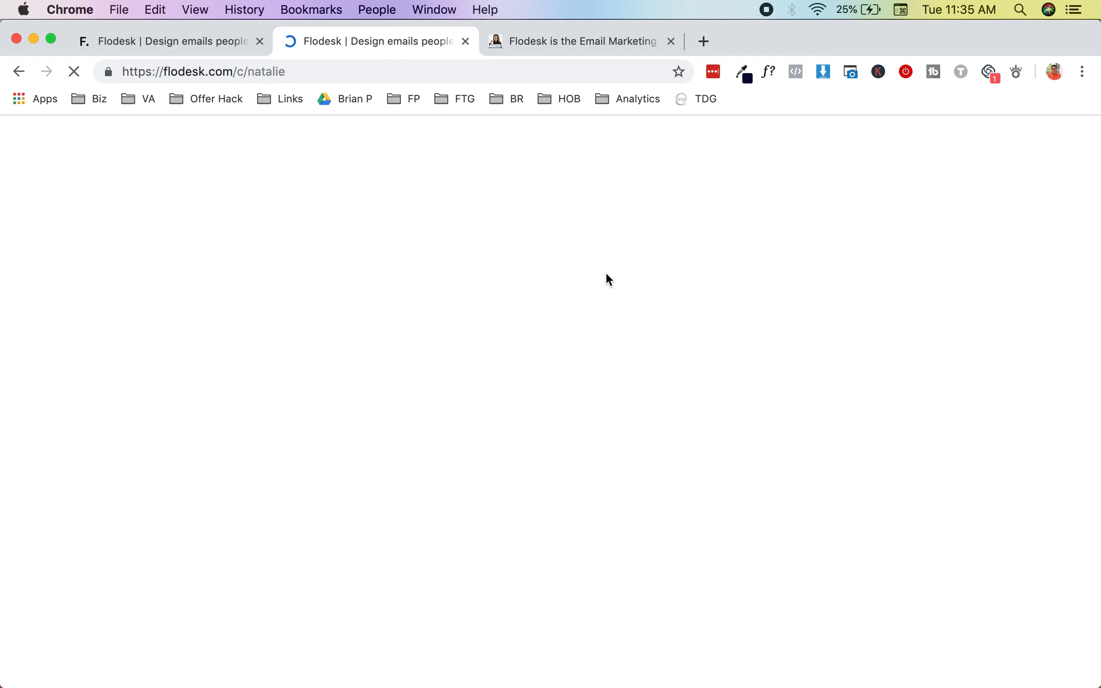
# Step: Close the old Flodesk home tab and enter the sign-up email address
pyautogui.click(256, 43)
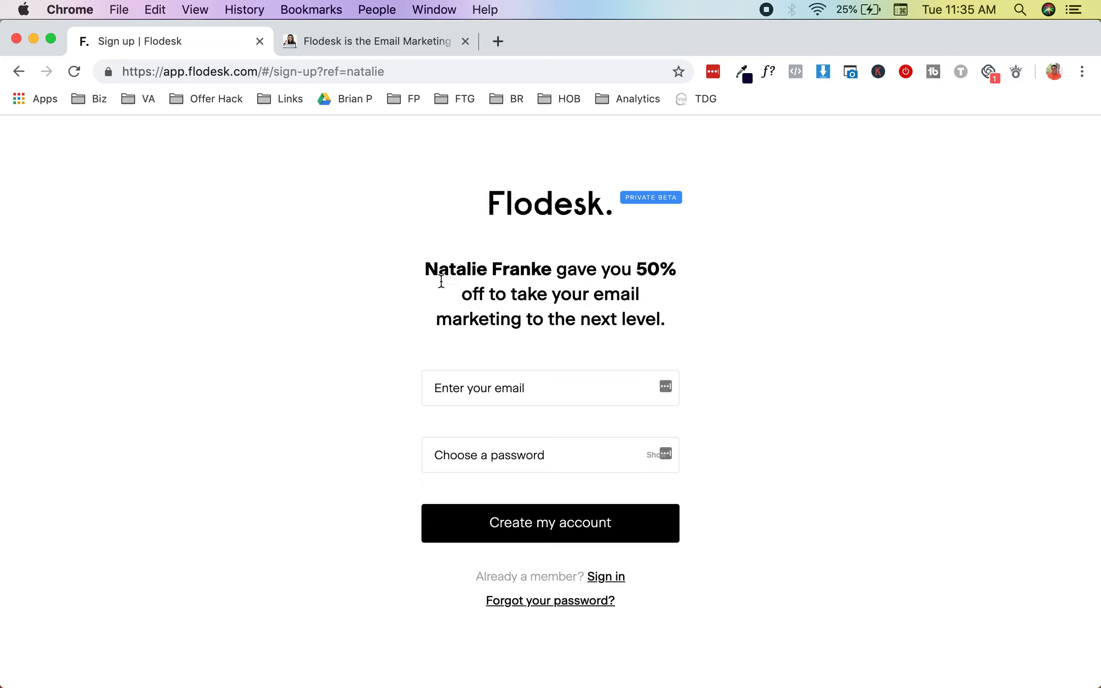
pyautogui.click(531, 396)
pyautogui.write('heronl')
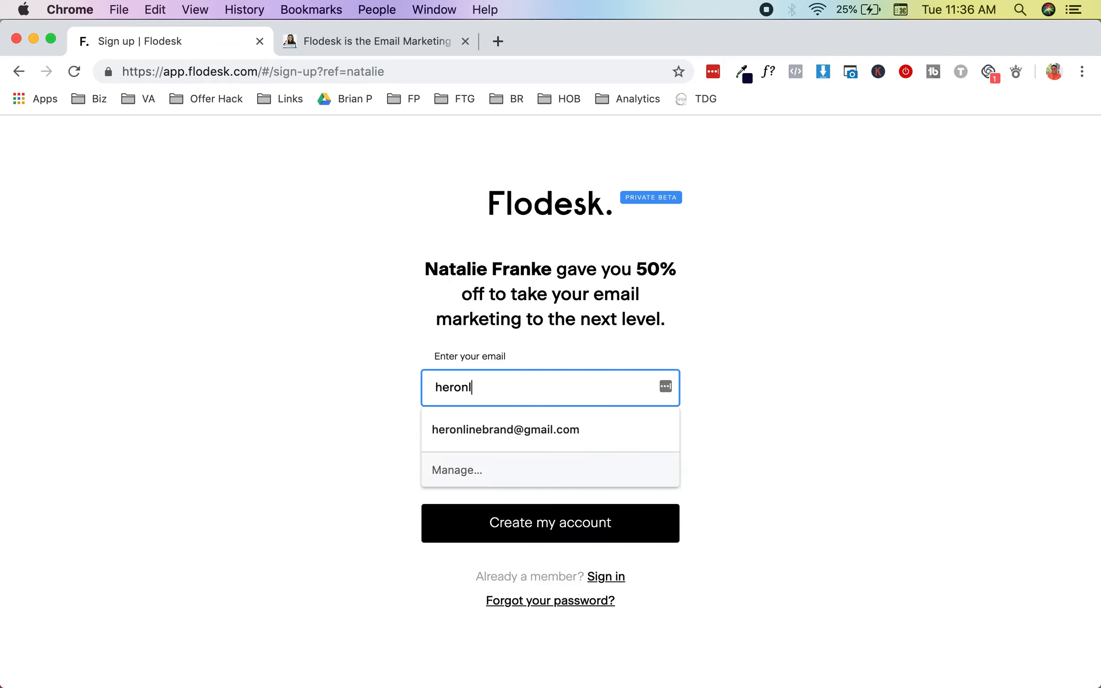
pyautogui.click(531, 428)
# Step: Enter and confirm the account password, create the account, and save the password in Chrome
pyautogui.click(515, 457)
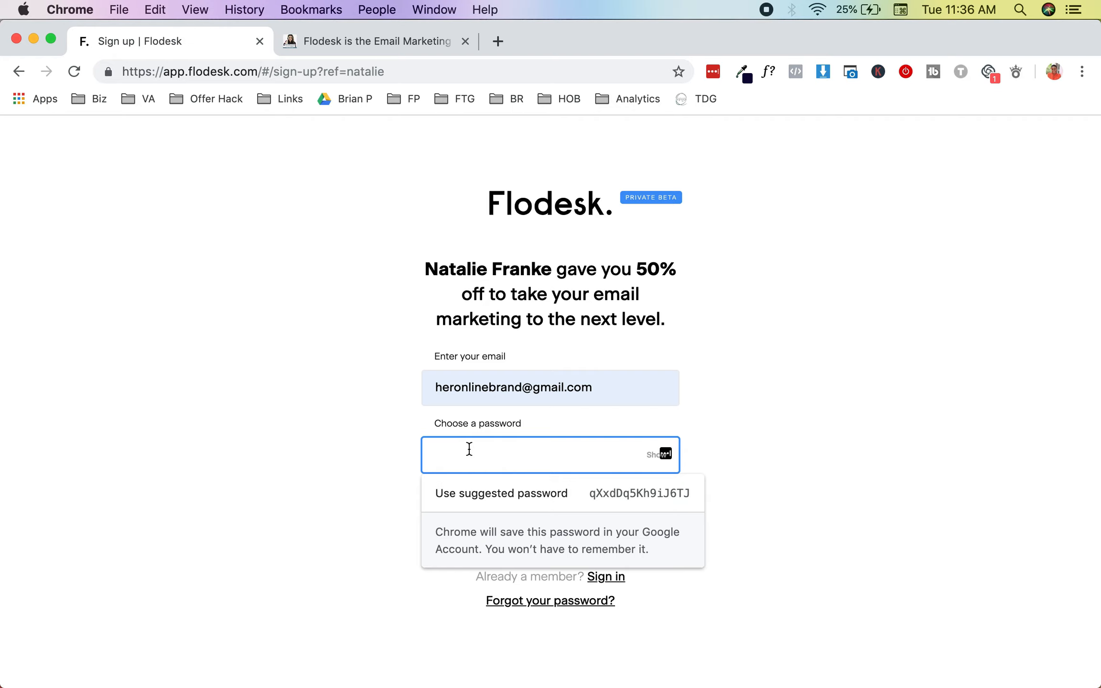
pyautogui.write('••••••••')
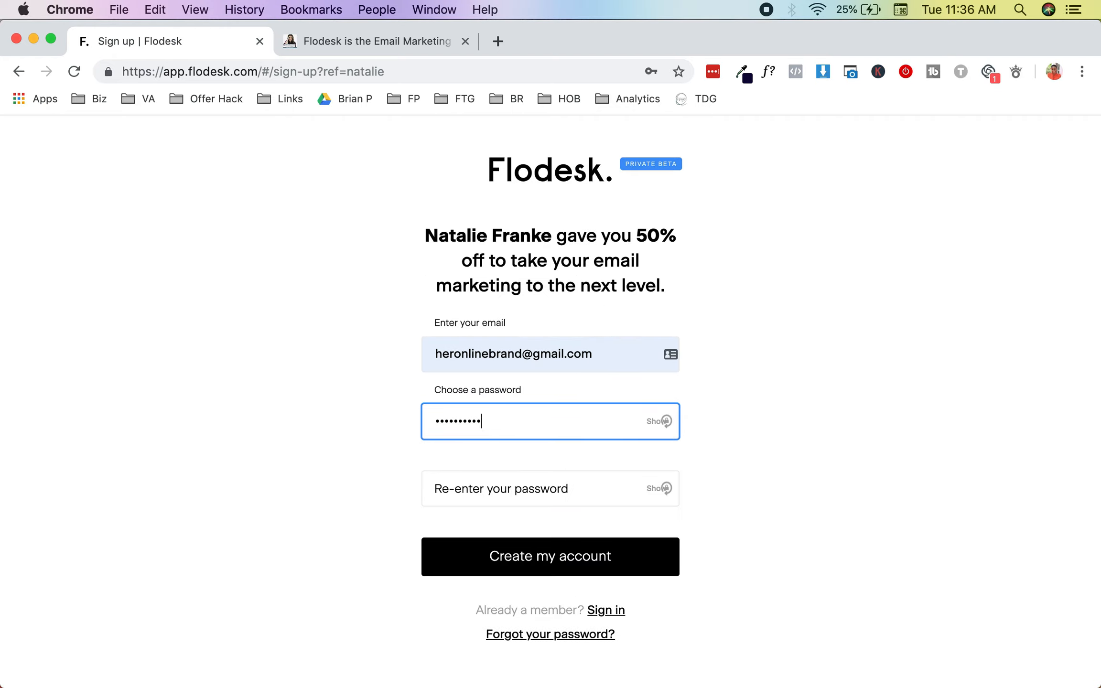
pyautogui.click(485, 499)
pyautogui.write('•••••••••')
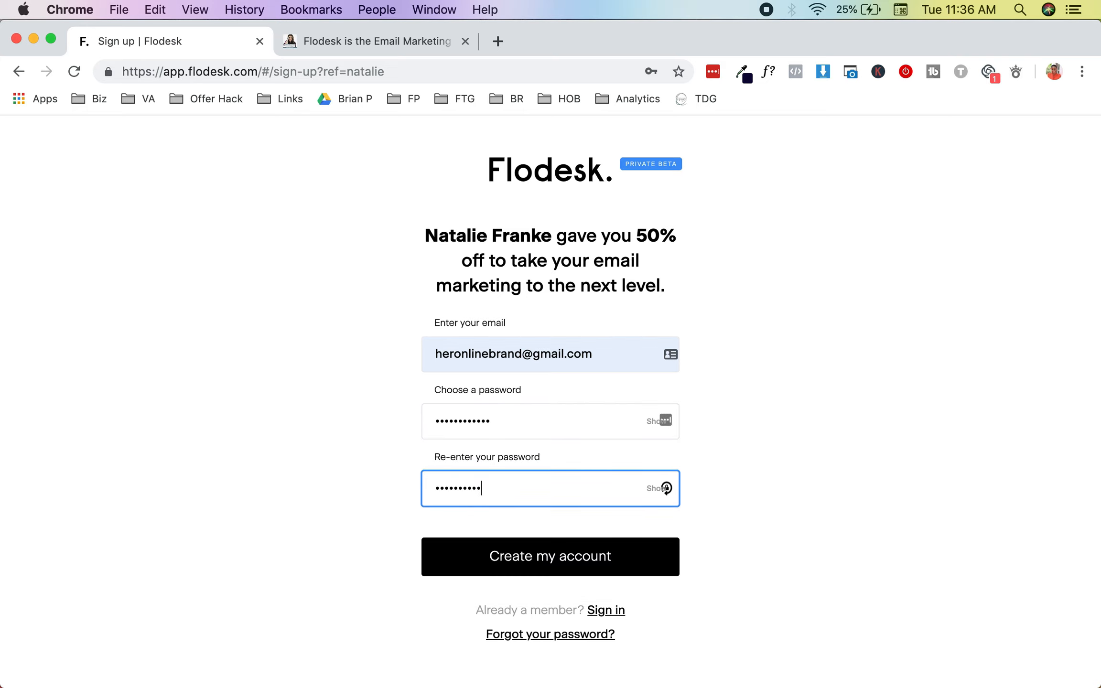
pyautogui.click(549, 554)
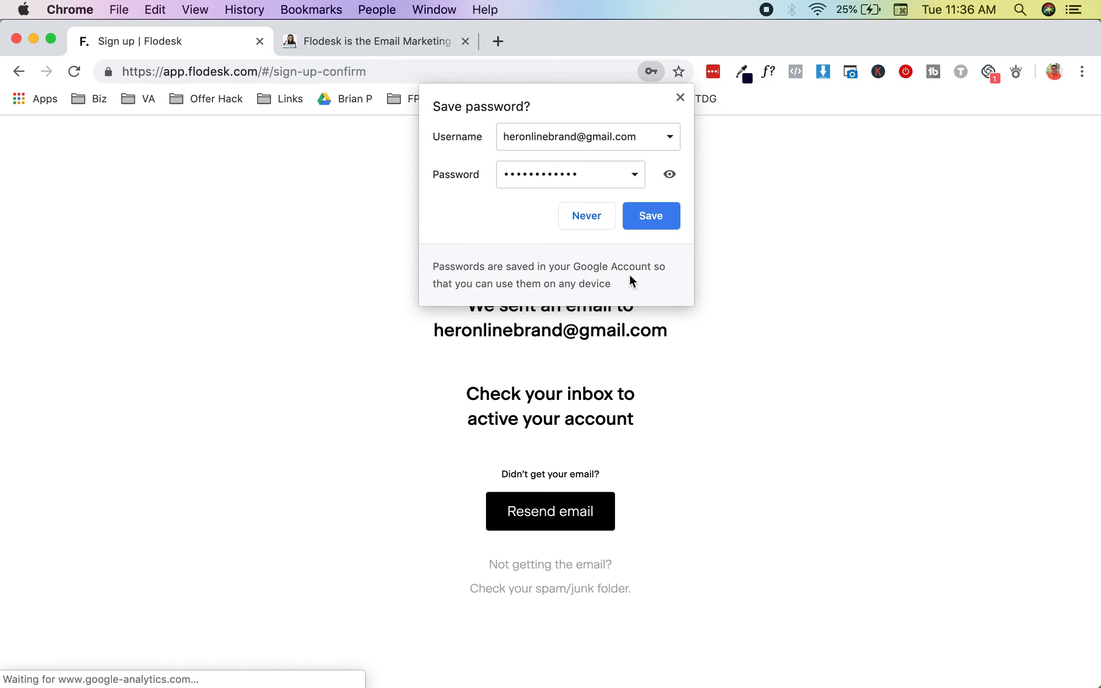
pyautogui.click(651, 216)
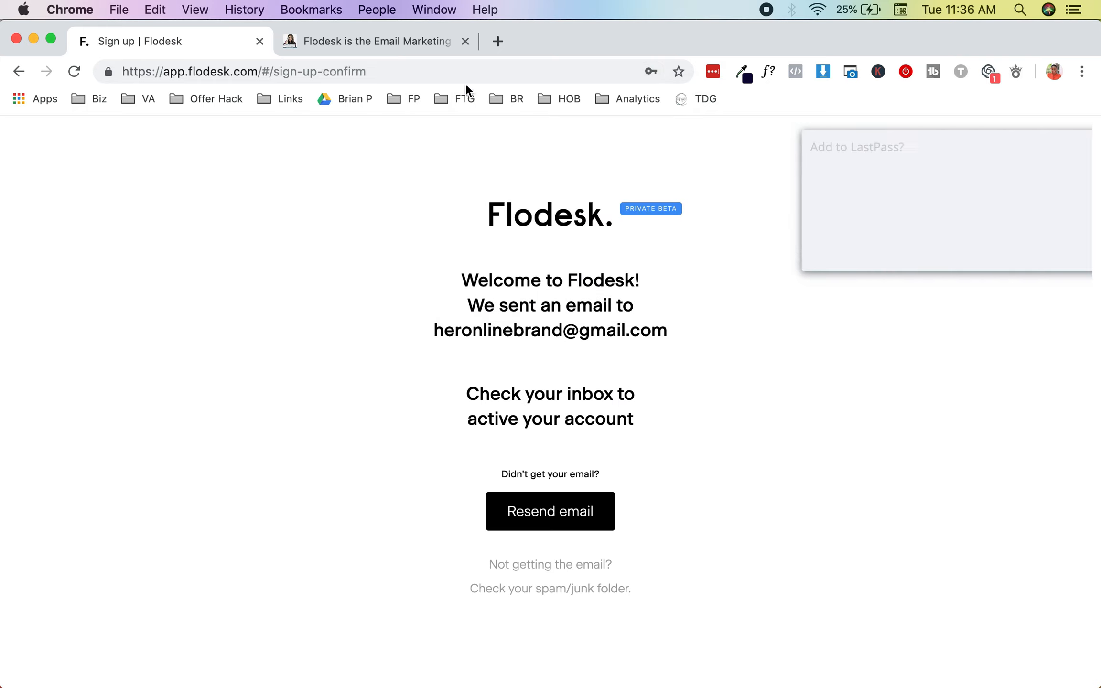
# Step: Load Gmail in a new tab, close the article tab, and save the Flodesk login in LastPass
pyautogui.click(492, 41)
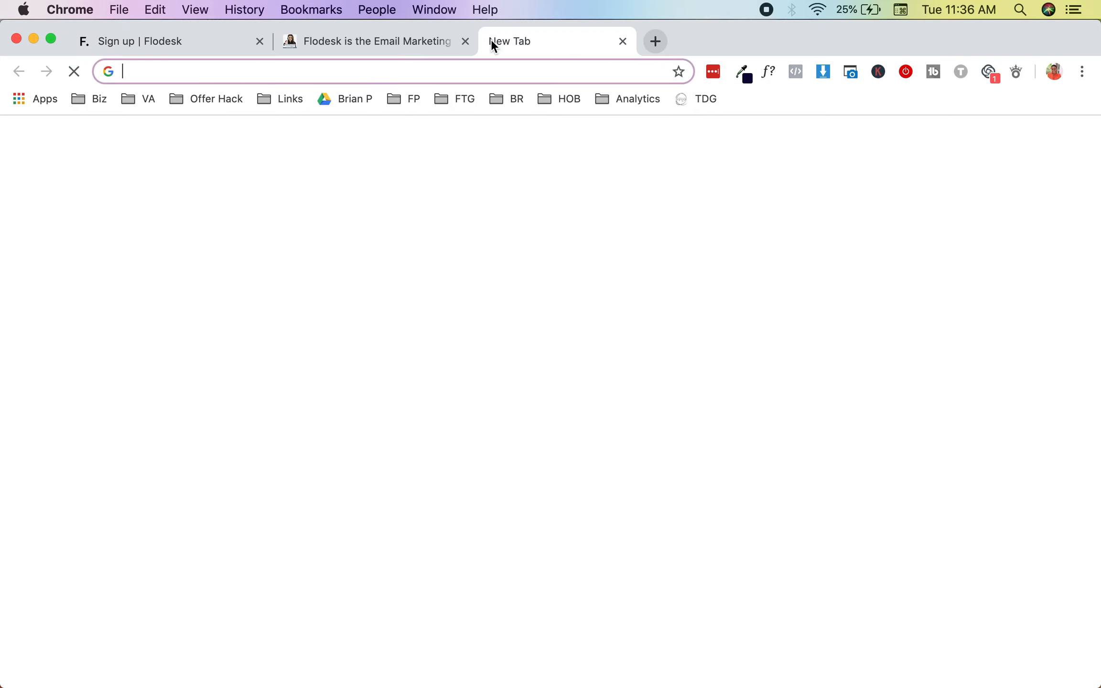
pyautogui.write('gmail')
pyautogui.press('Return')
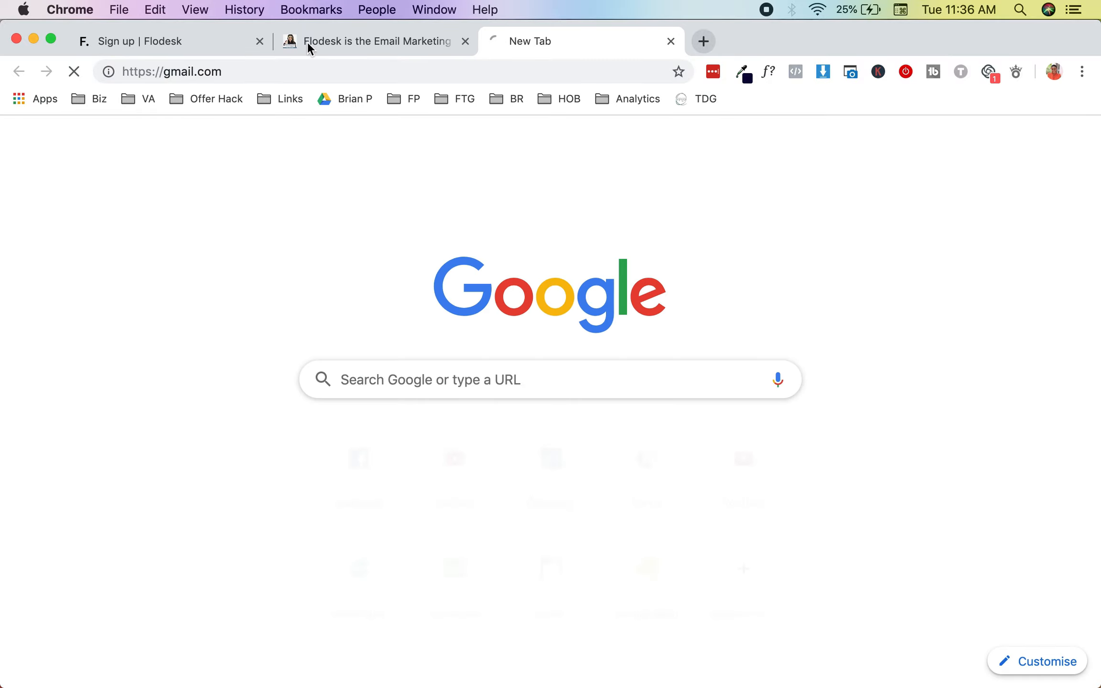
pyautogui.hotkey('ctrl', 'shift', 'Tab')
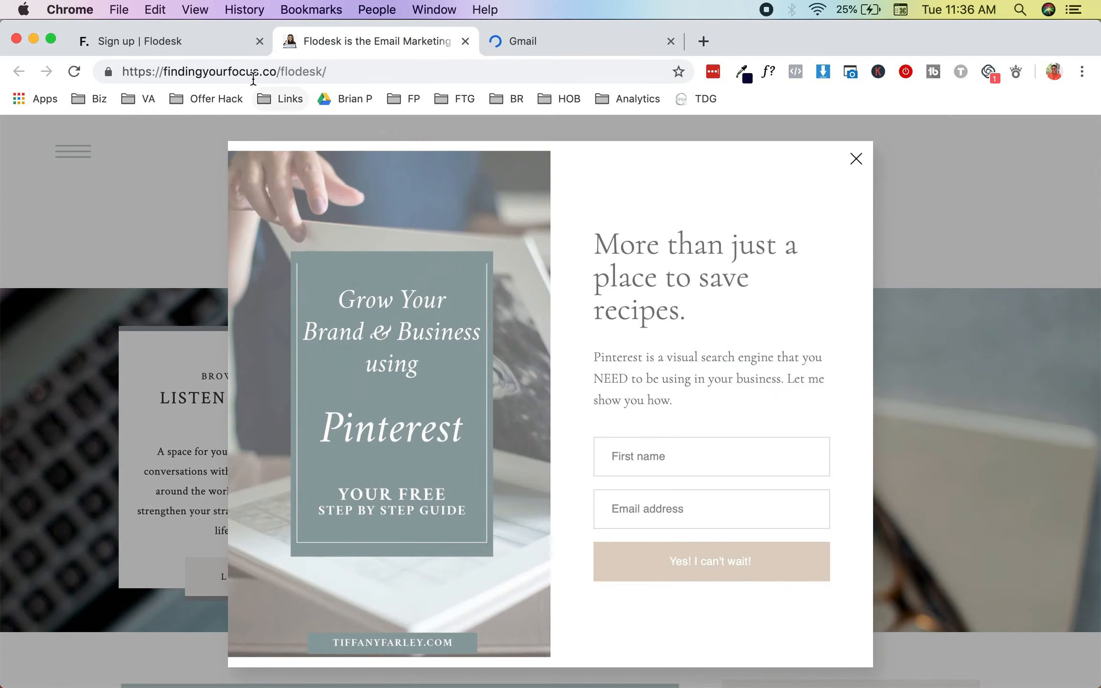
pyautogui.click(465, 41)
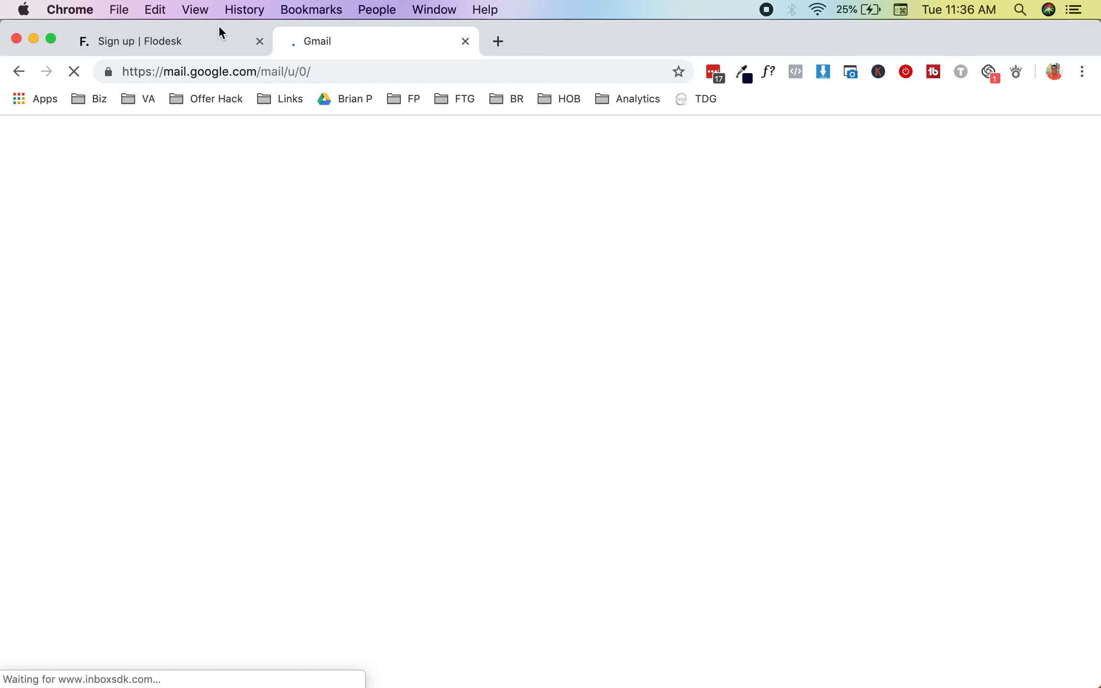
pyautogui.click(218, 39)
pyautogui.click(1024, 264)
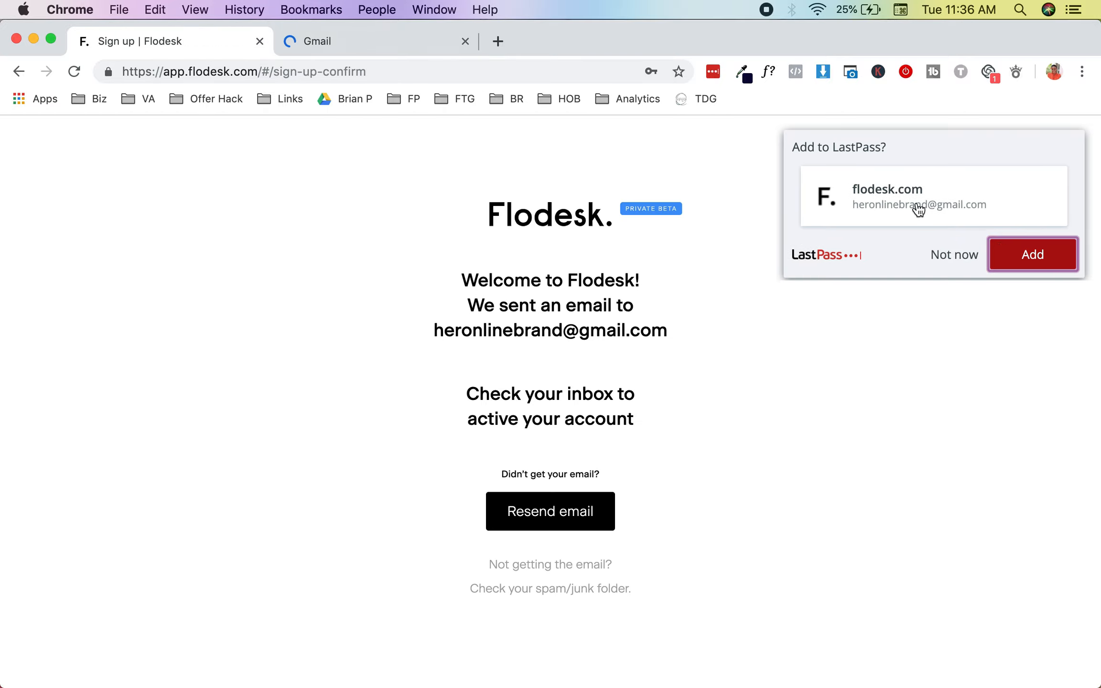
# Step: Open the Flodesk verification email in Gmail and follow its verification link
pyautogui.click(404, 45)
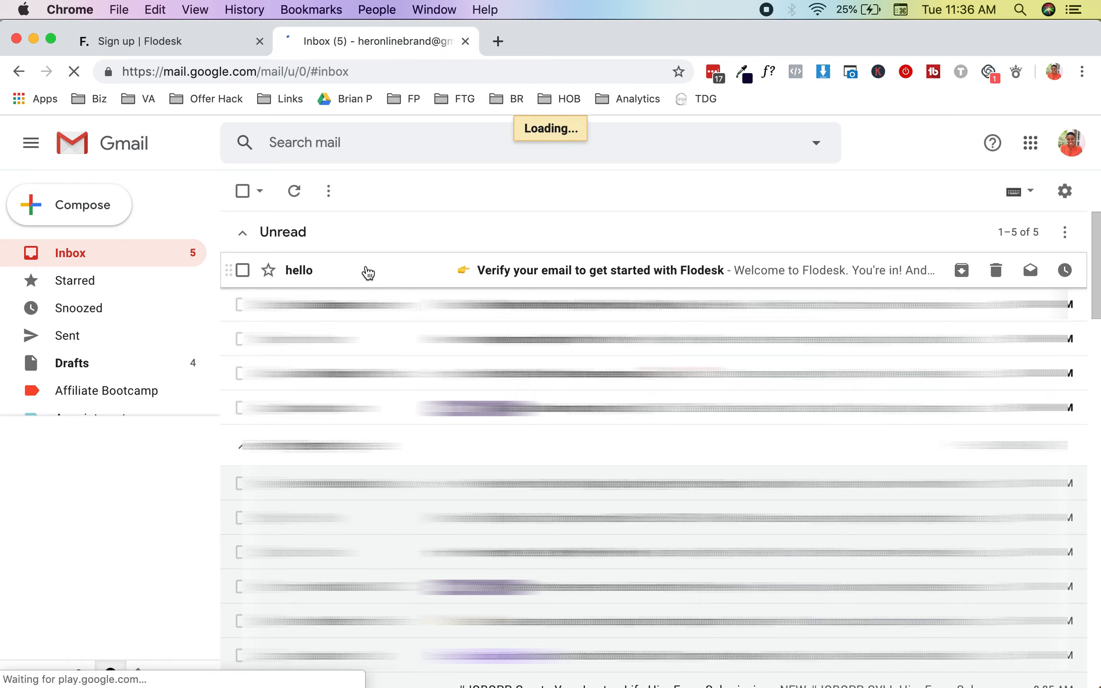
pyautogui.click(368, 271)
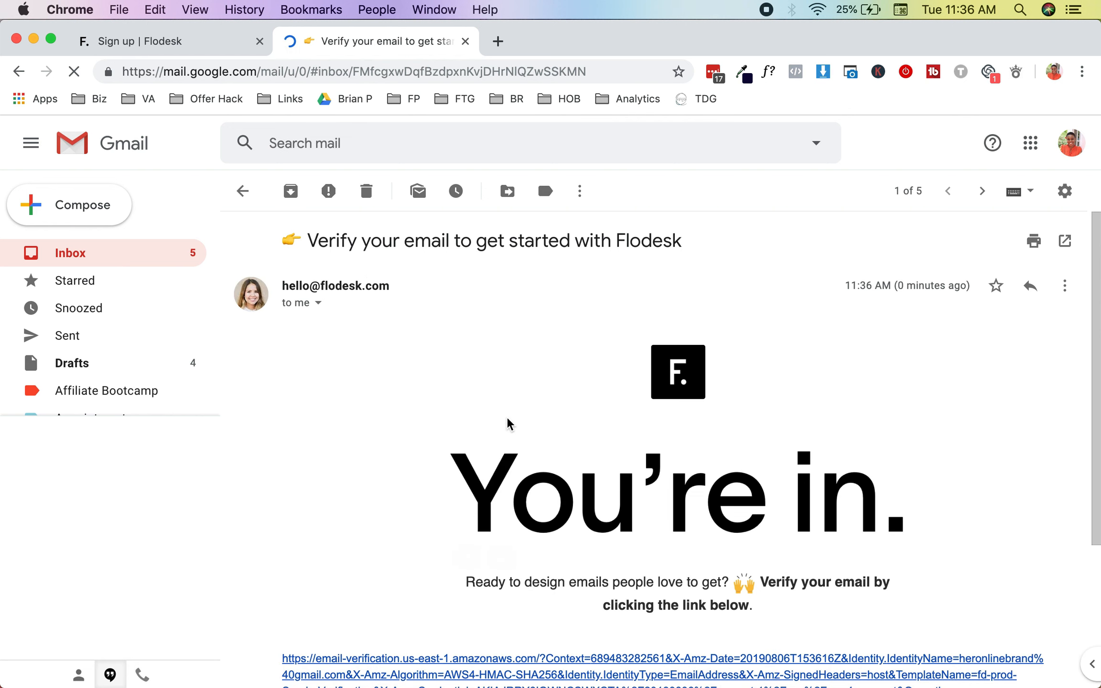
pyautogui.scroll(-5, 506, 422)
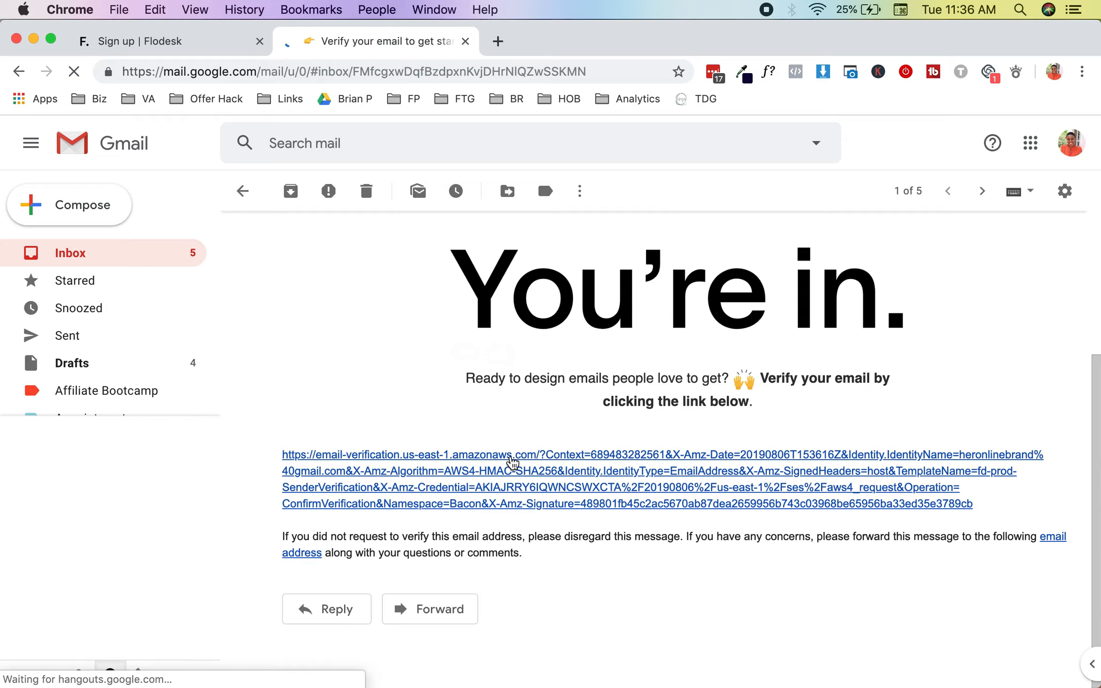
pyautogui.click(506, 454)
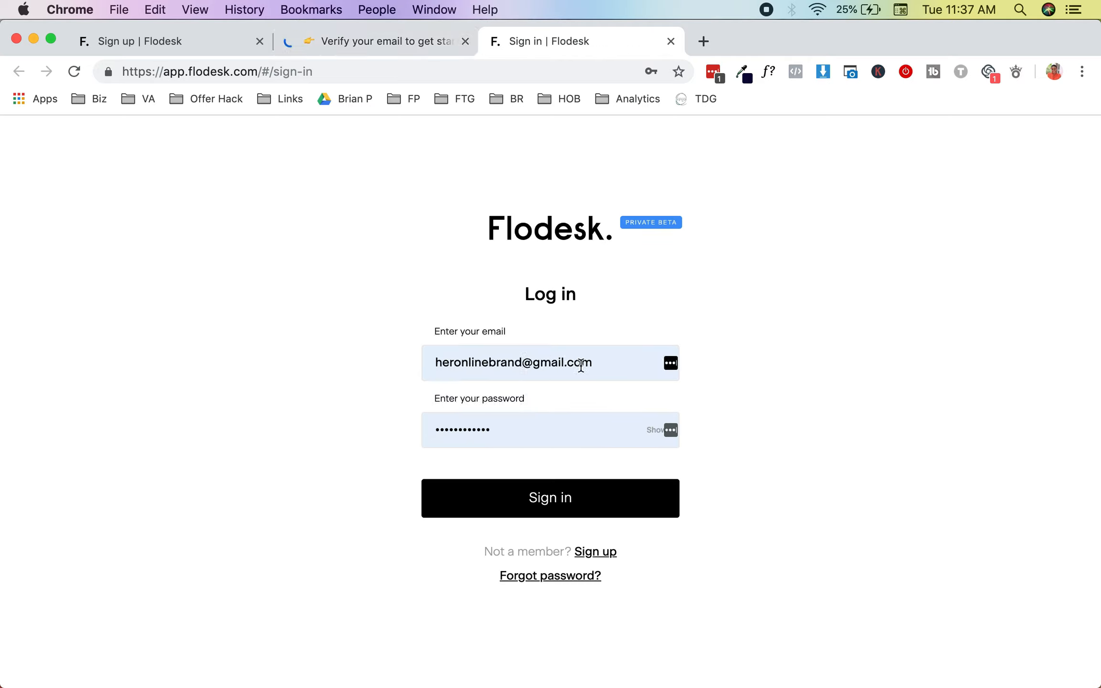
# Step: Sign in to Flodesk with the autofilled credentials and close the Gmail verification tab
pyautogui.click(524, 502)
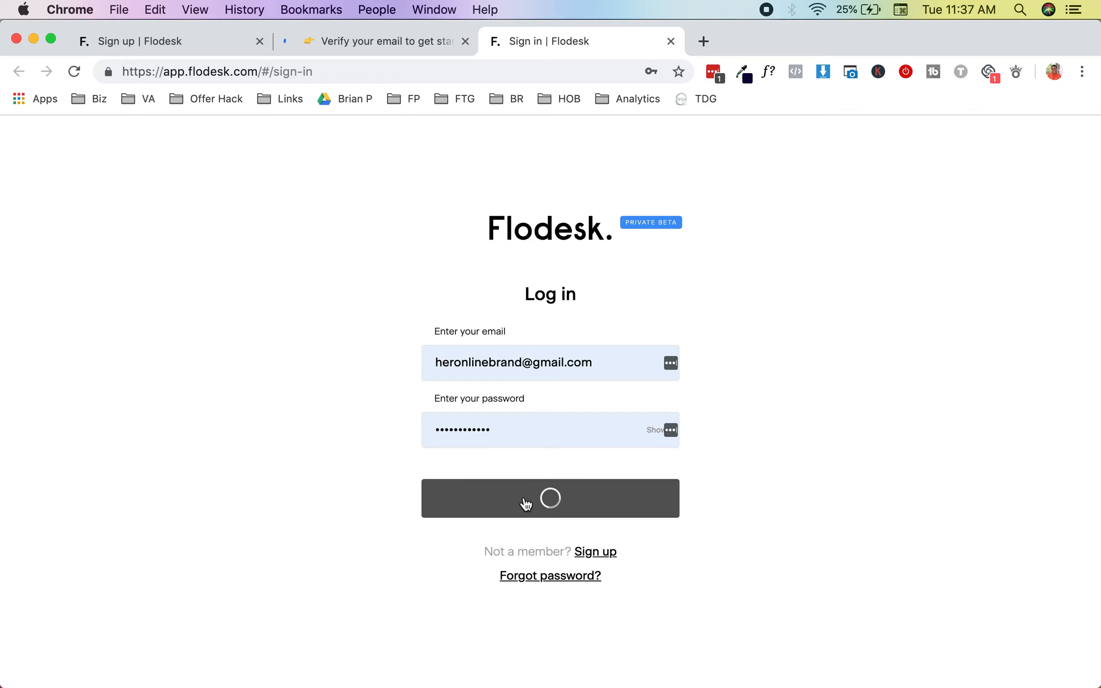
pyautogui.click(453, 41)
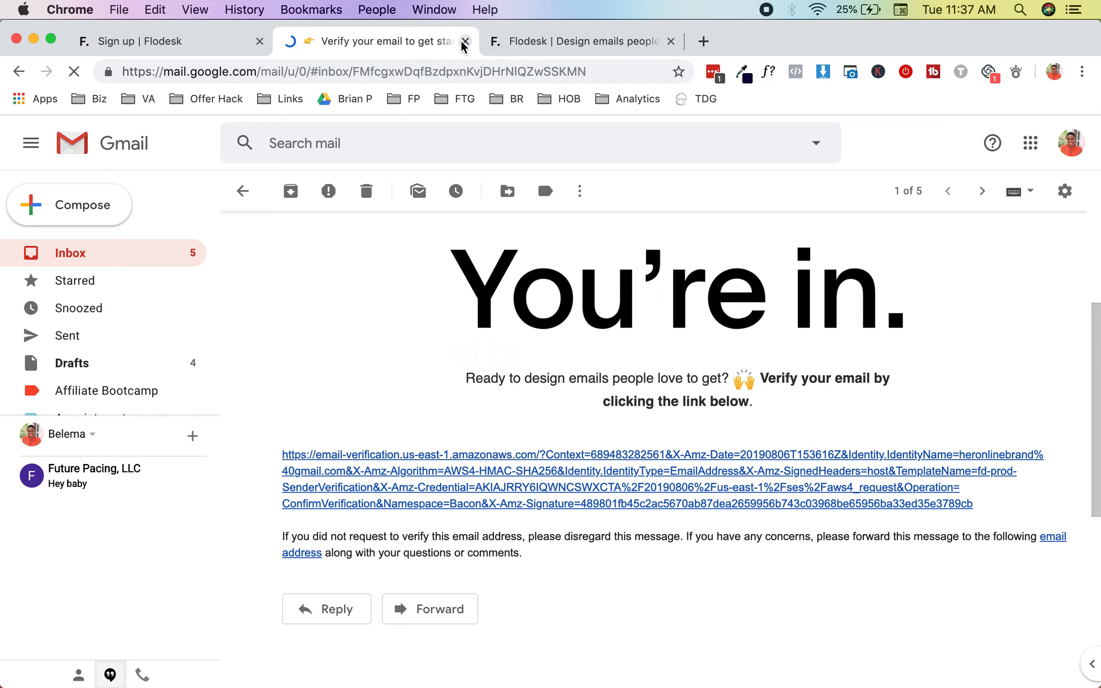
pyautogui.click(463, 42)
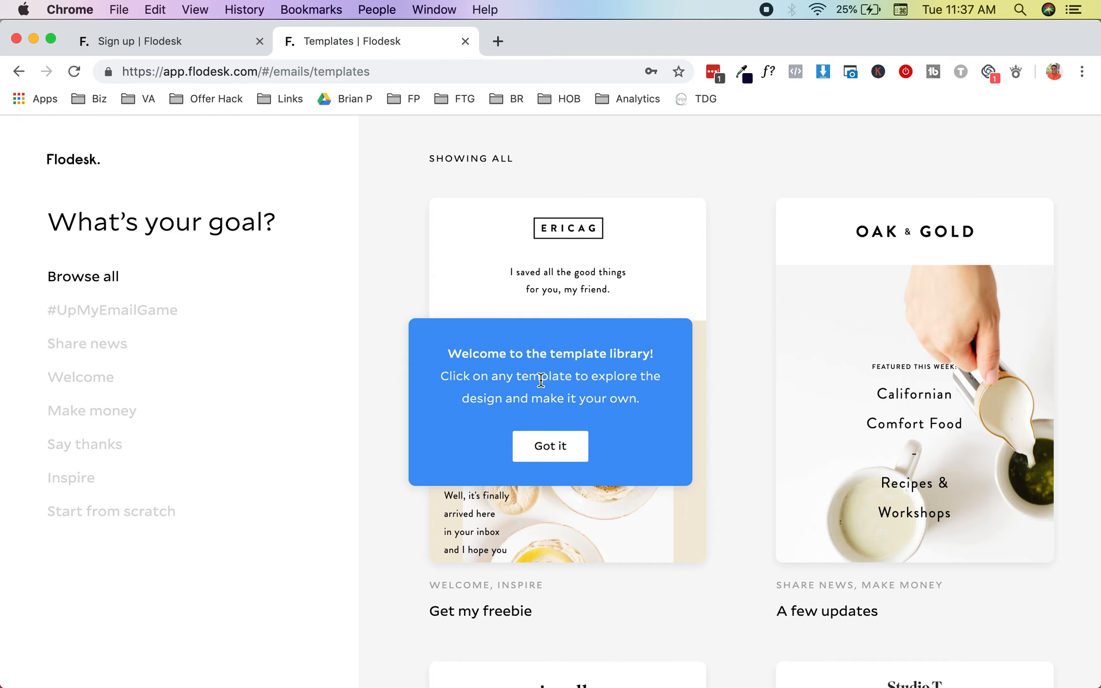
# Step: Dismiss the template library tip and scroll through all the email templates
pyautogui.click(569, 444)
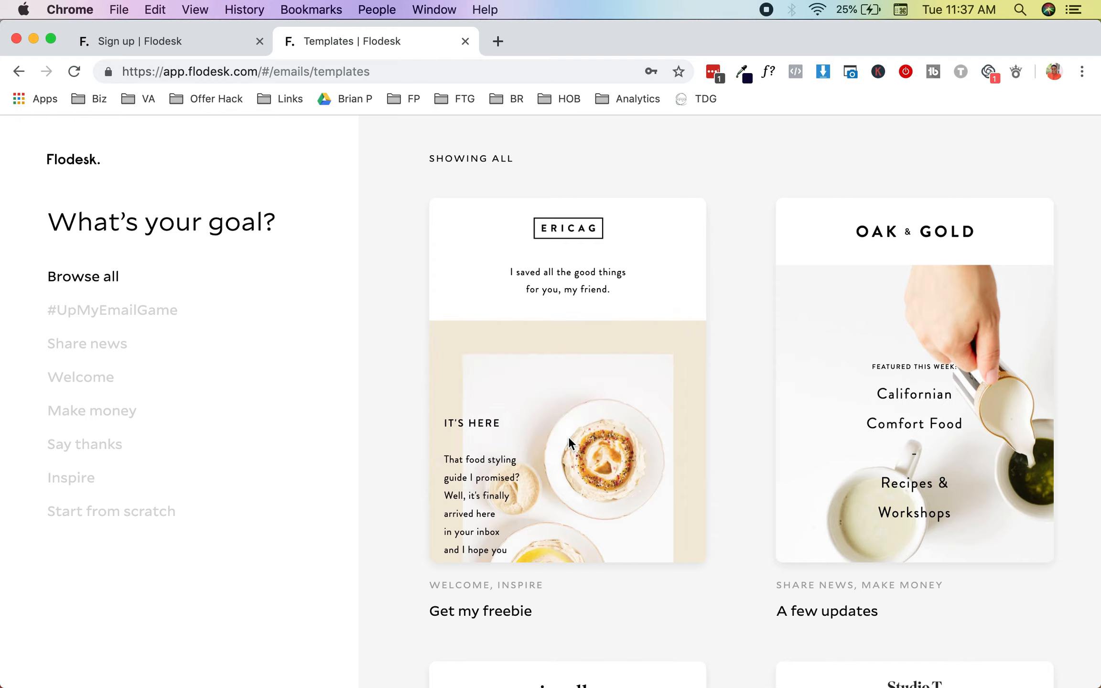
pyautogui.scroll(-7, 569, 439)
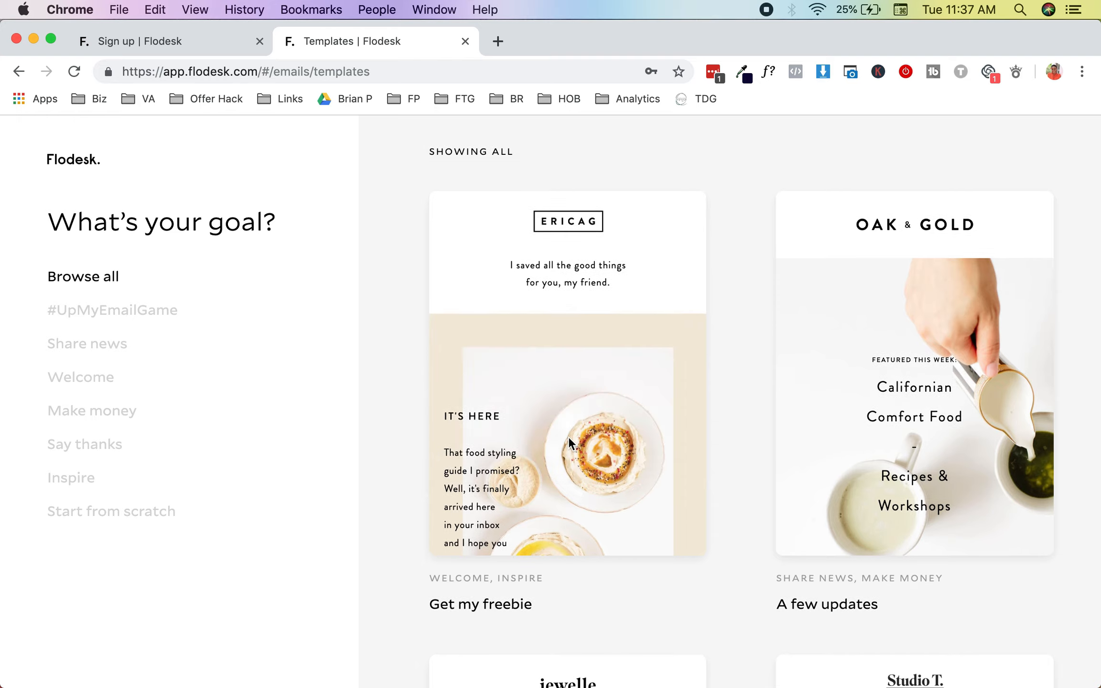
pyautogui.scroll(-3, 568, 437)
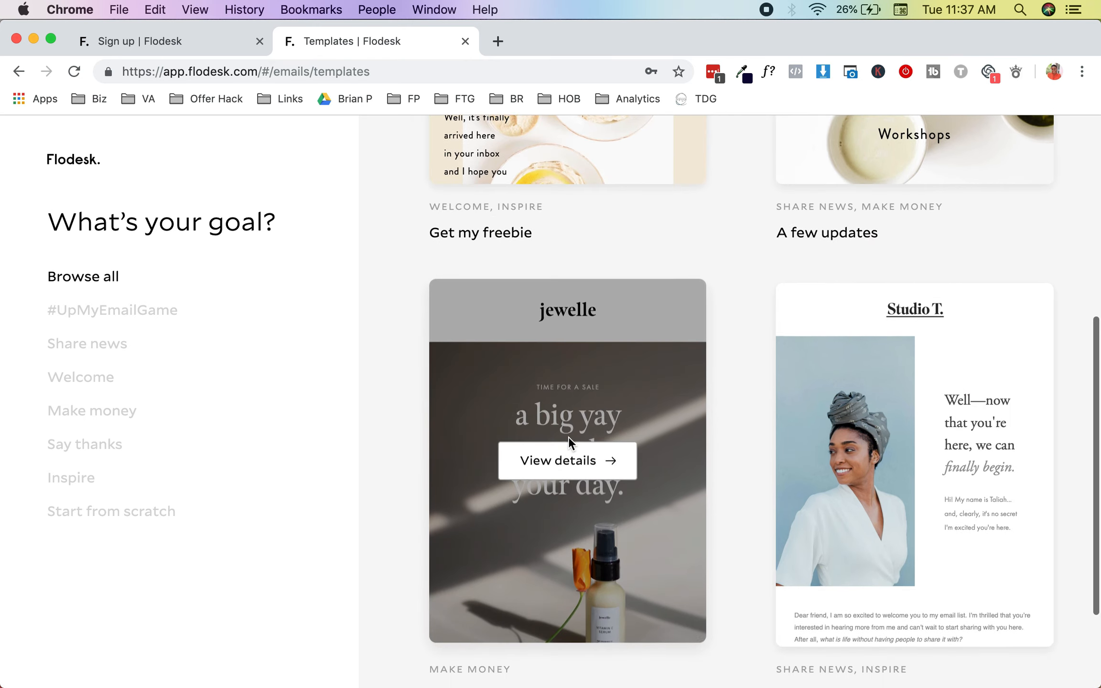
pyautogui.scroll(-1, 568, 436)
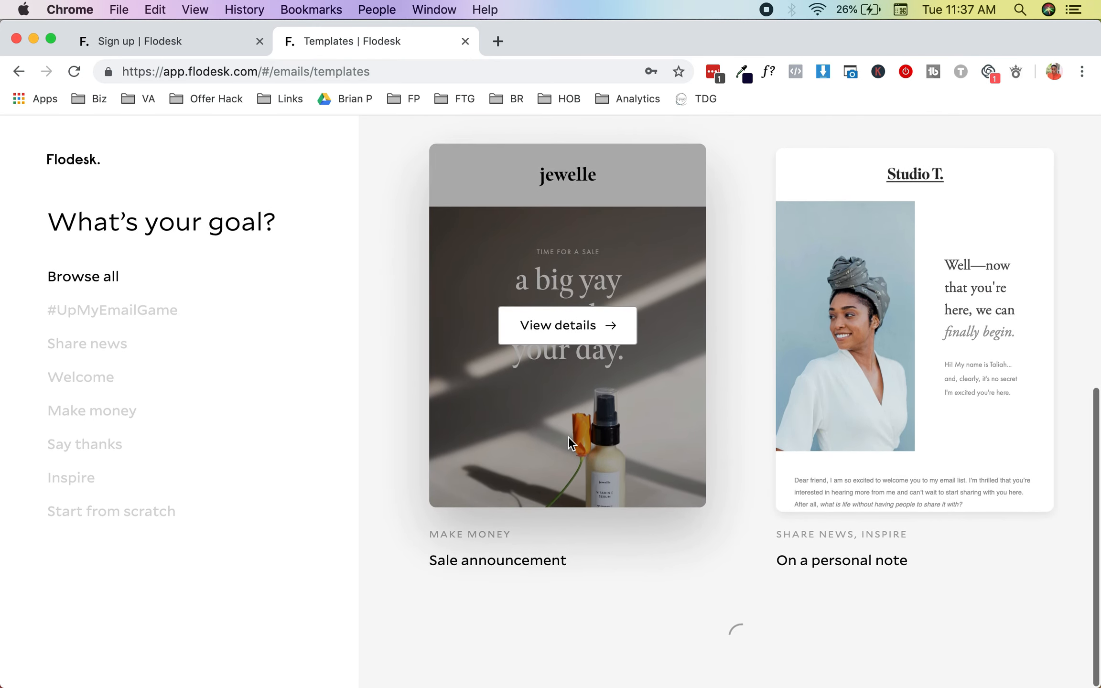
pyautogui.scroll(6, 569, 436)
pyautogui.scroll(5, 569, 436)
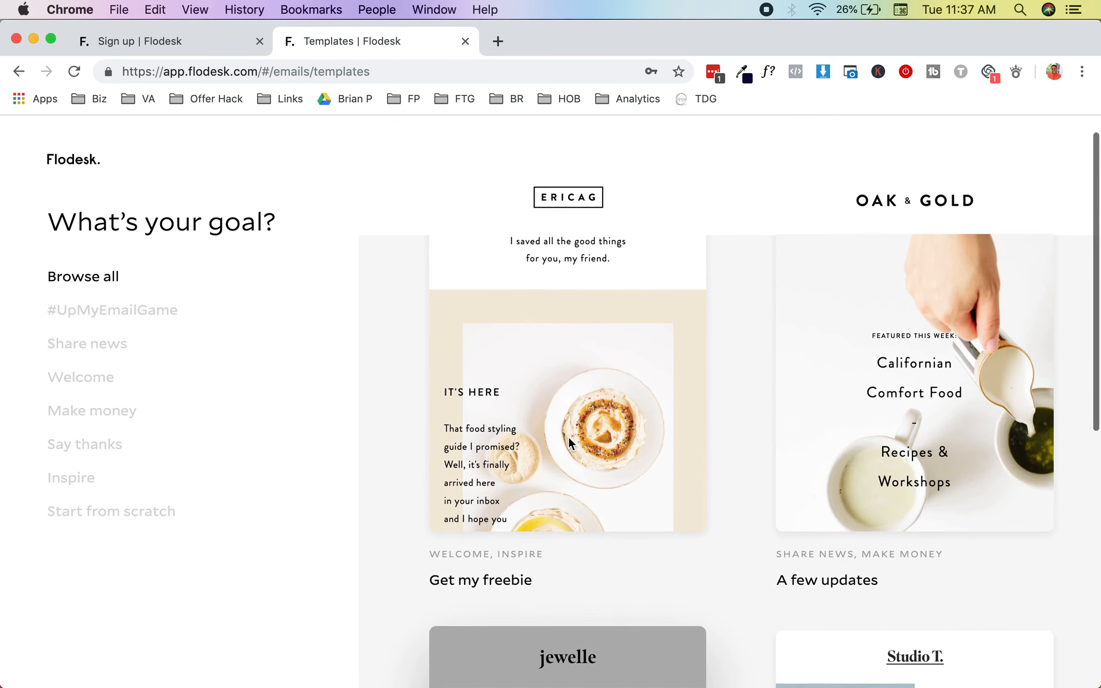
pyautogui.scroll(-6, 812, 434)
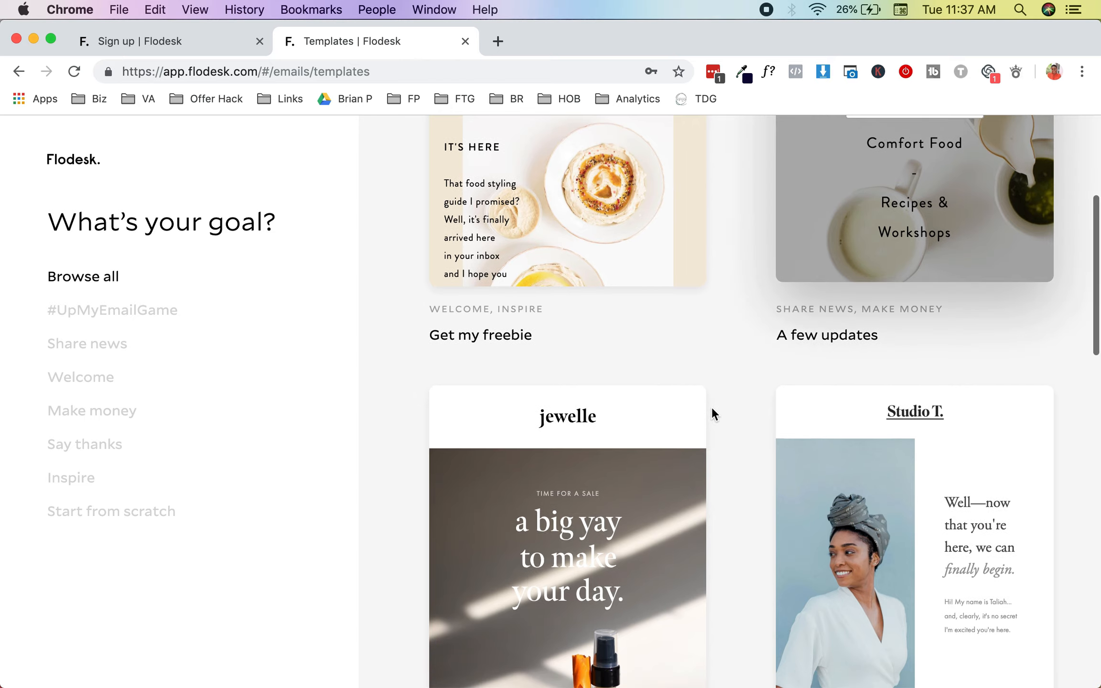
pyautogui.scroll(-10, 711, 408)
pyautogui.scroll(-5, 711, 409)
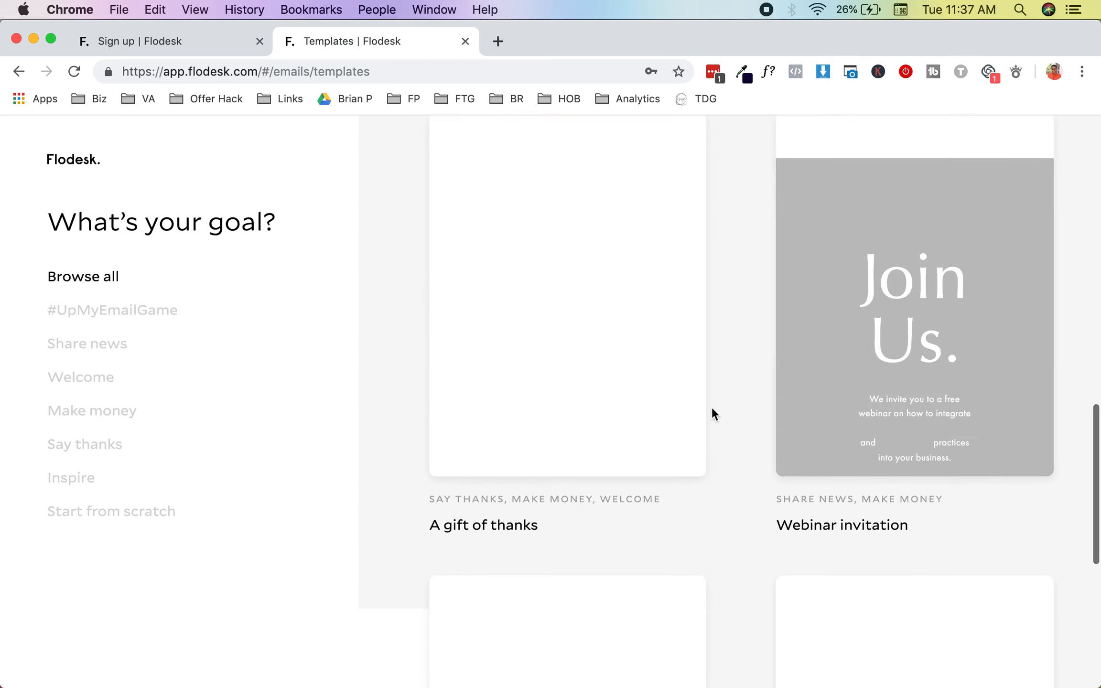
pyautogui.scroll(-2, 711, 410)
pyautogui.scroll(-7, 712, 408)
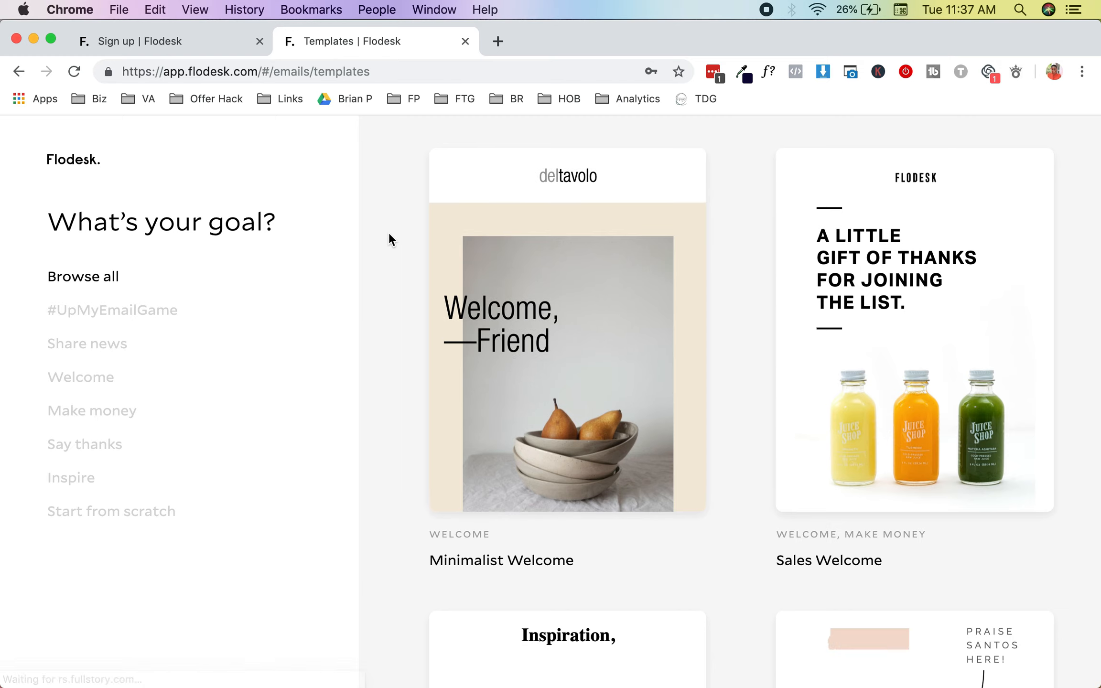
pyautogui.scroll(-8, 389, 232)
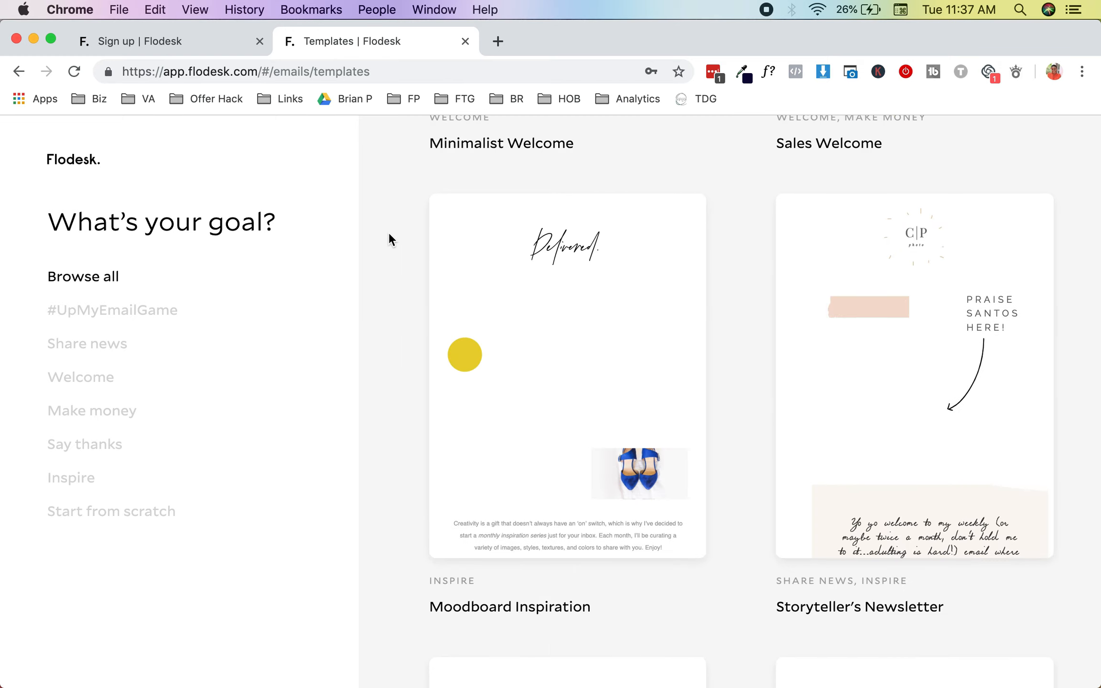
pyautogui.scroll(-2, 389, 232)
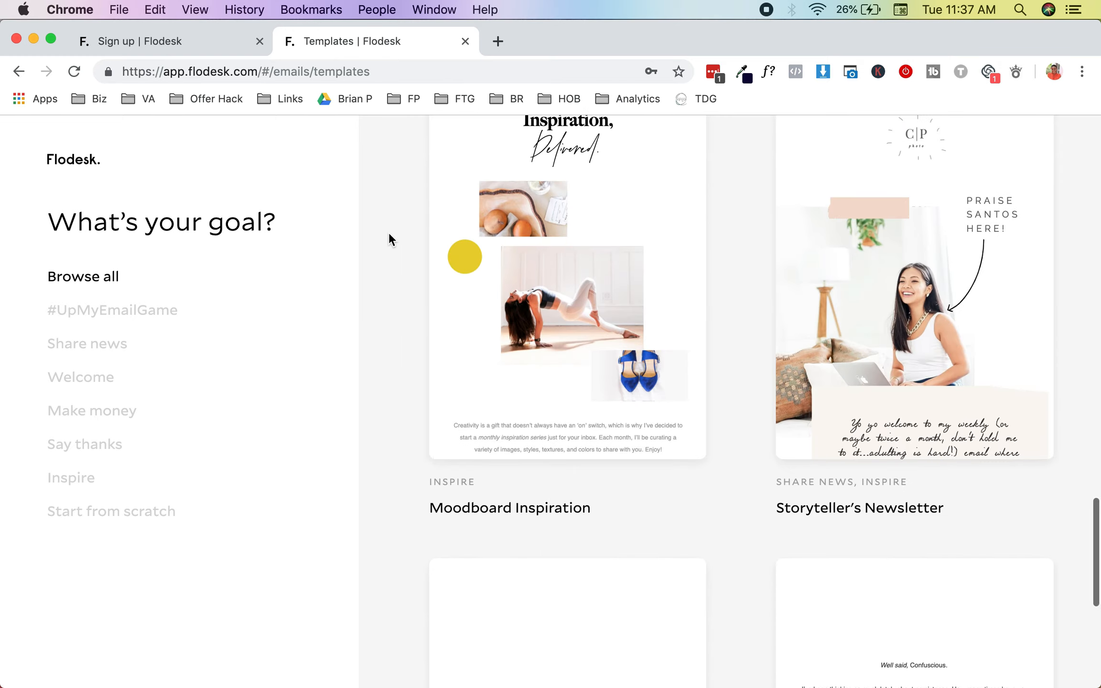
pyautogui.scroll(-5, 389, 232)
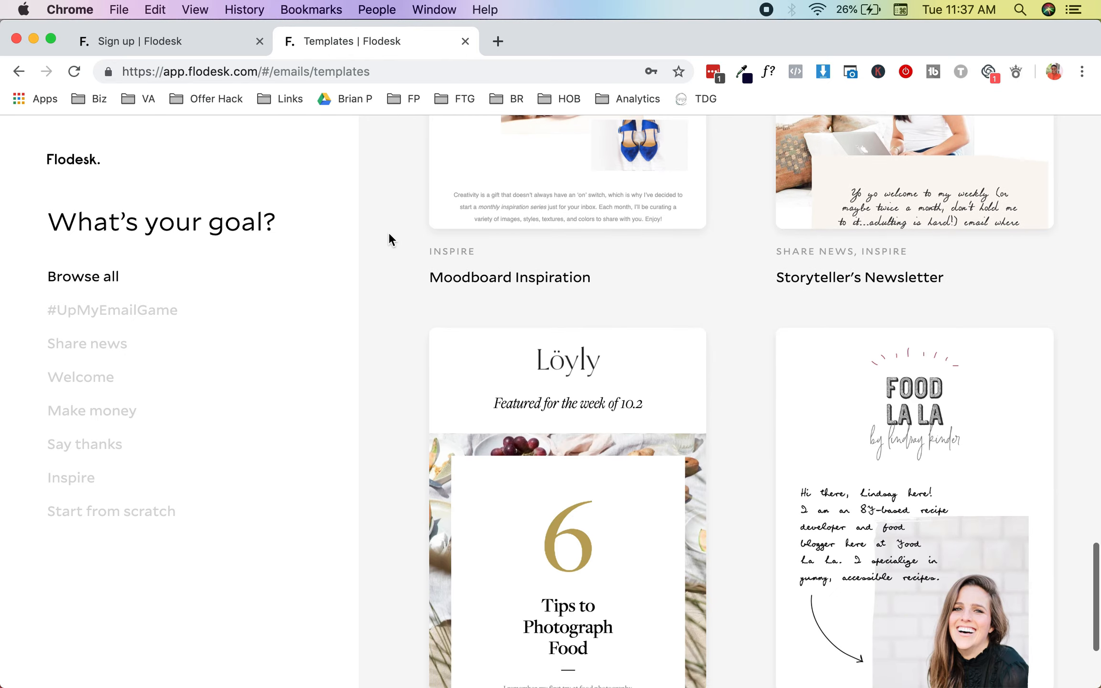
pyautogui.scroll(-4, 389, 233)
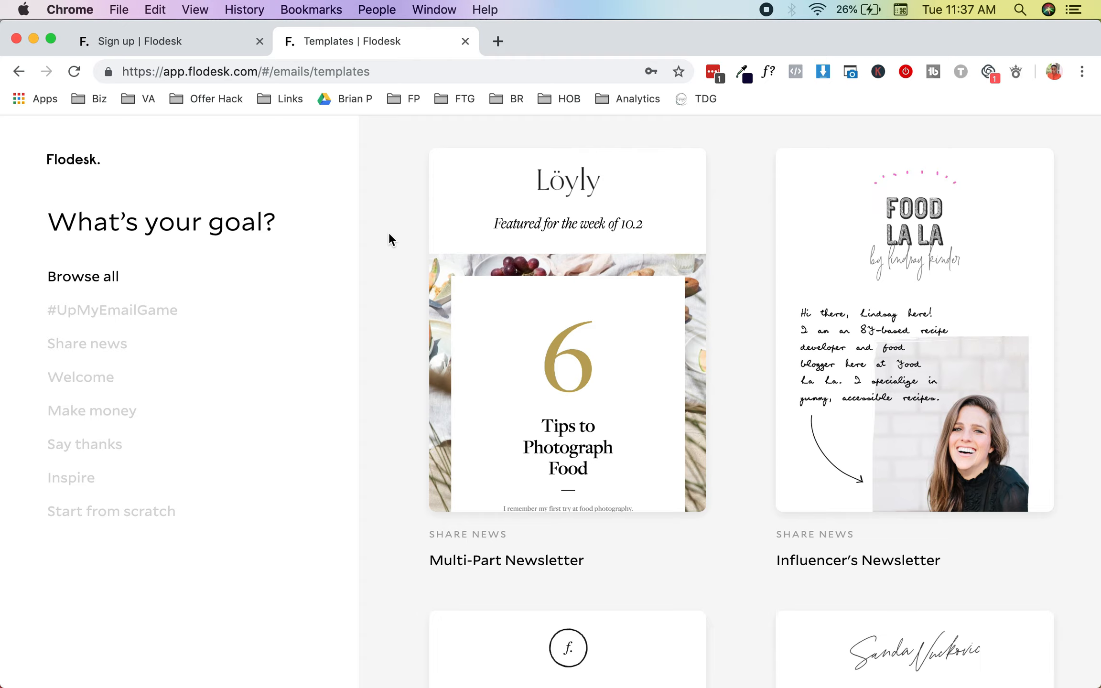
pyautogui.scroll(-10, 389, 233)
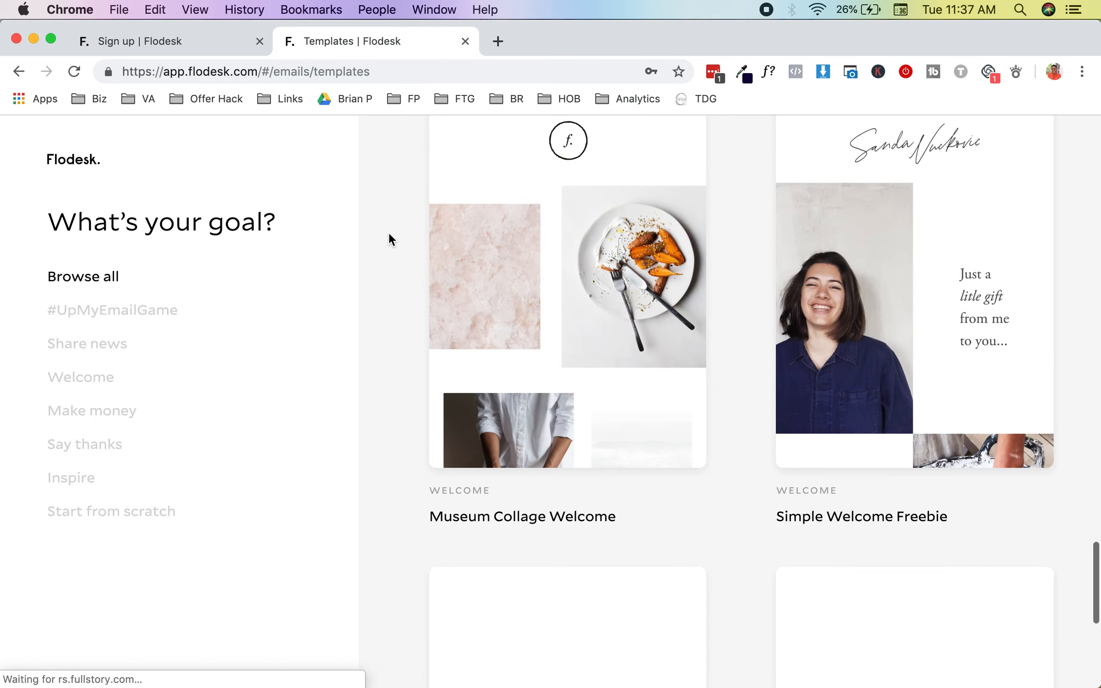
pyautogui.scroll(-6, 388, 232)
pyautogui.scroll(-2, 389, 232)
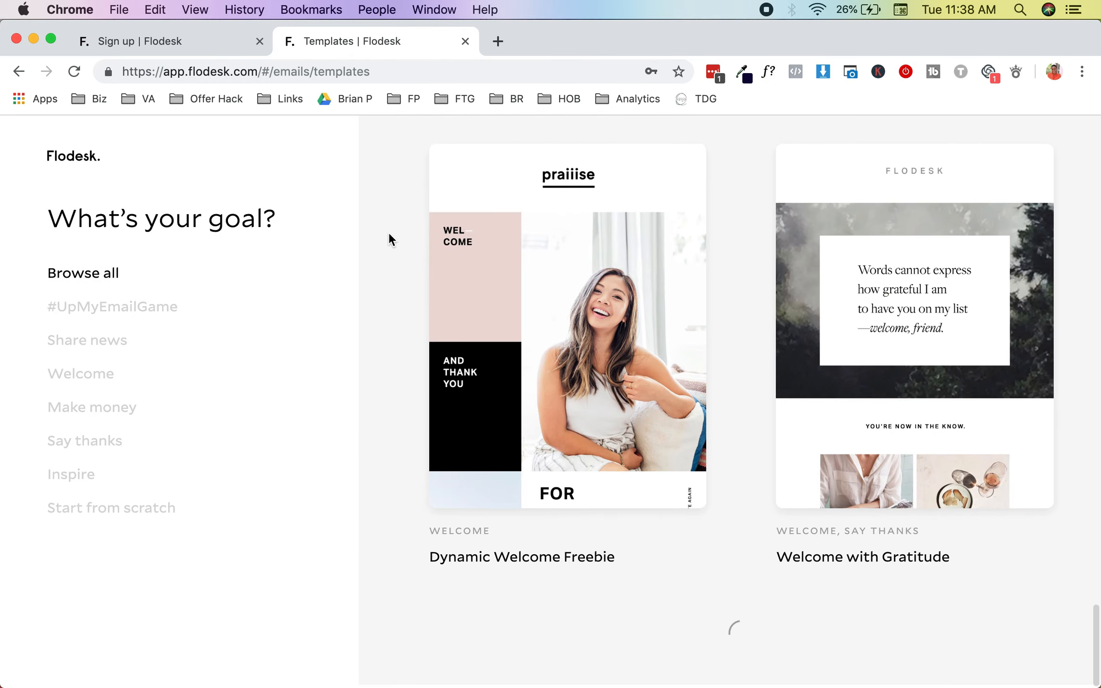
# Step: Filter to the #UpMyEmailGame category and open the Welcome letter template details
pyautogui.click(137, 316)
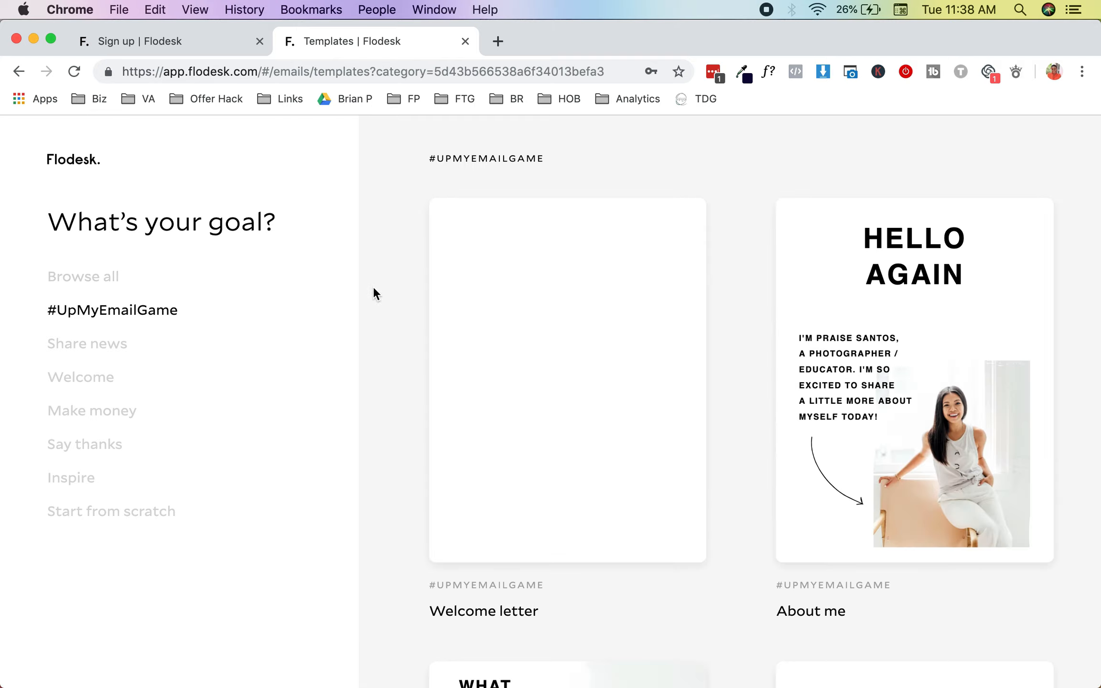
pyautogui.scroll(-2, 373, 289)
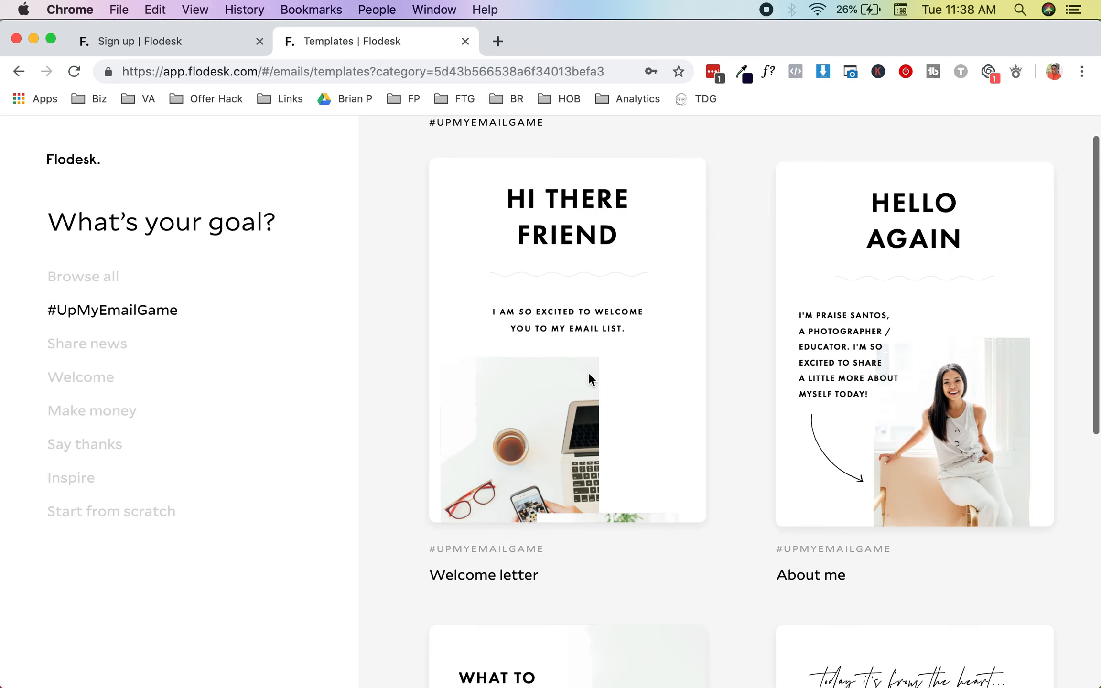
pyautogui.scroll(-10, 588, 372)
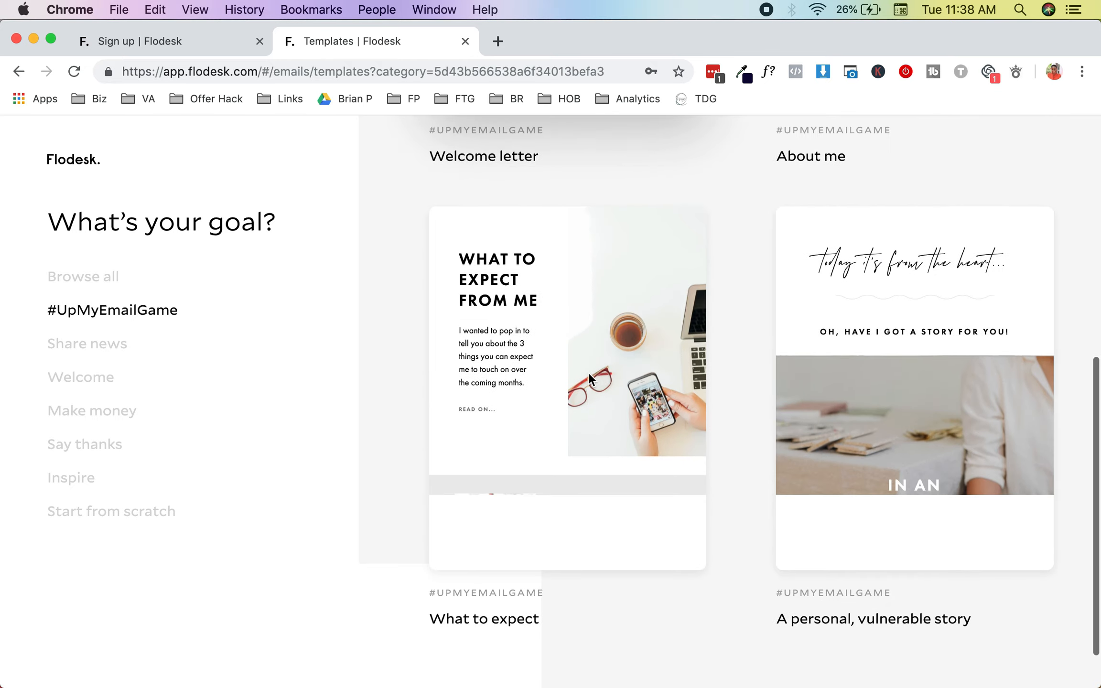
pyautogui.scroll(10, 588, 372)
pyautogui.click(572, 355)
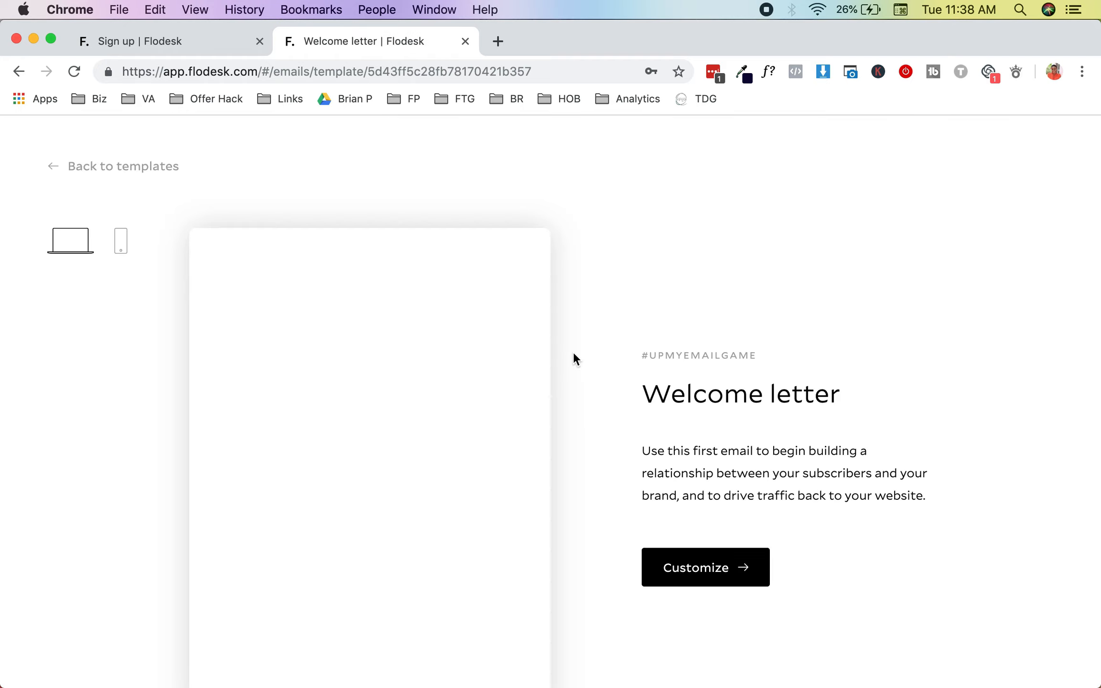
# Step: Scroll the Welcome letter details page and choose Customize to load it in the builder
pyautogui.scroll(-3, 573, 354)
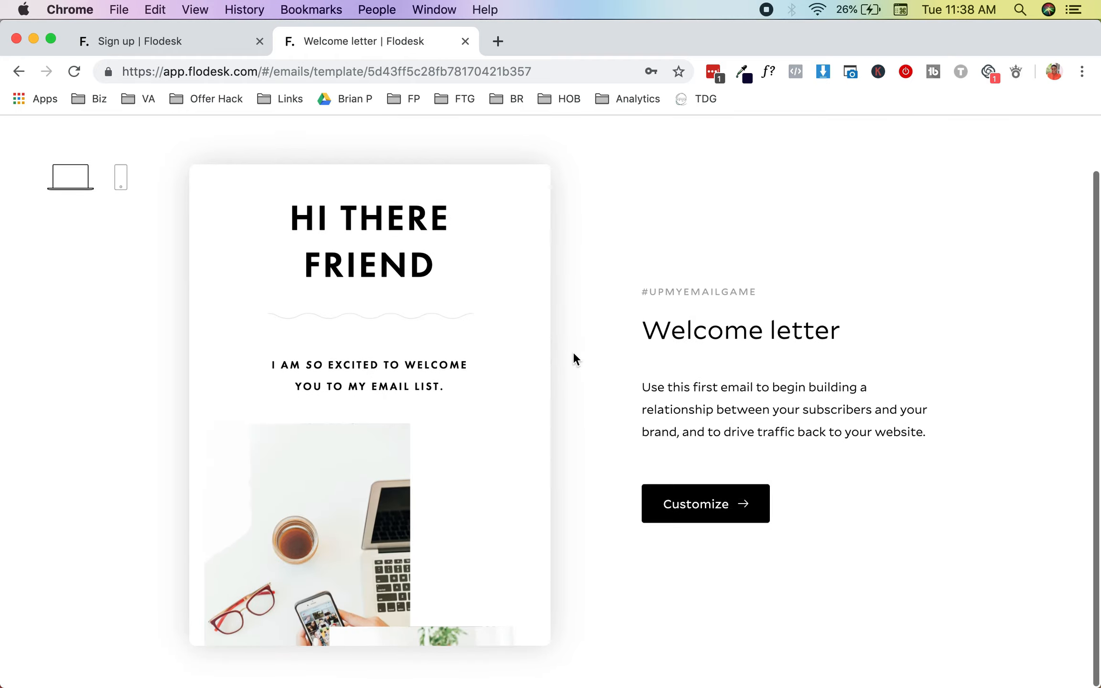
pyautogui.click(673, 507)
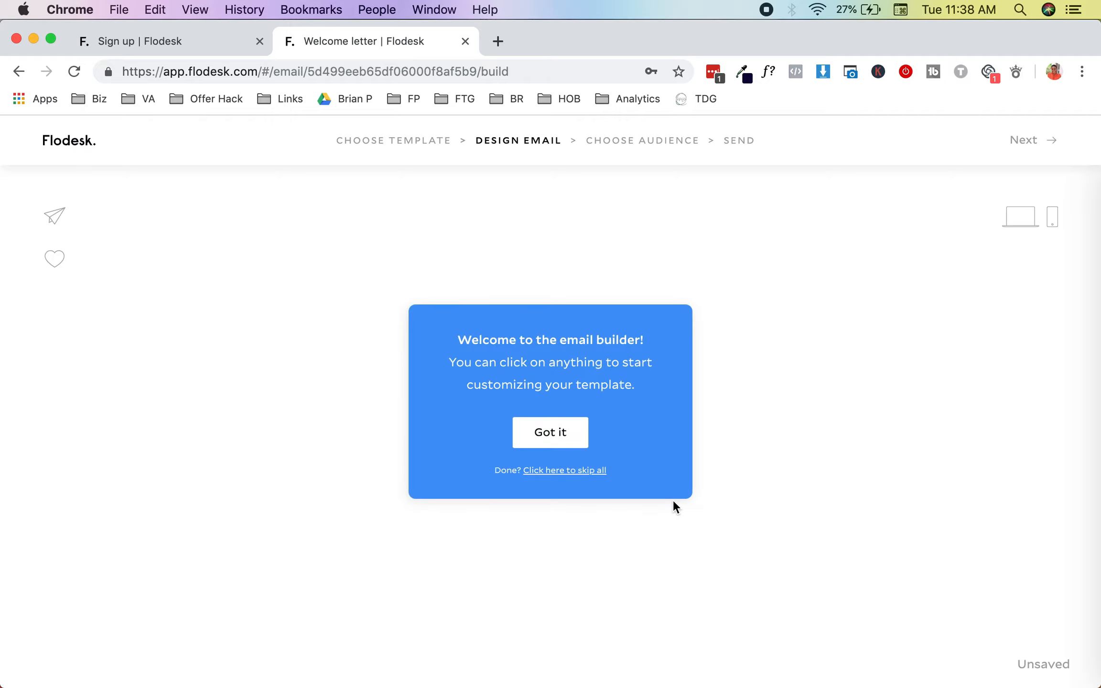
# Step: Dismiss the builder tip, scroll through the Welcome letter email, and switch to mobile preview
pyautogui.click(531, 444)
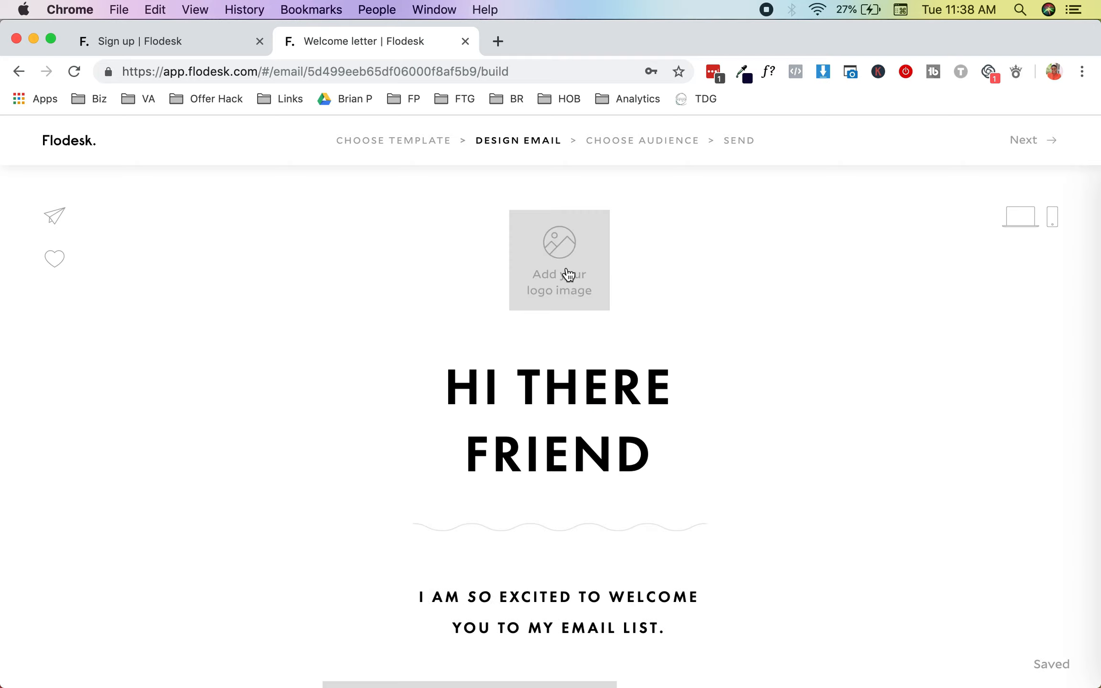
pyautogui.scroll(-3, 588, 389)
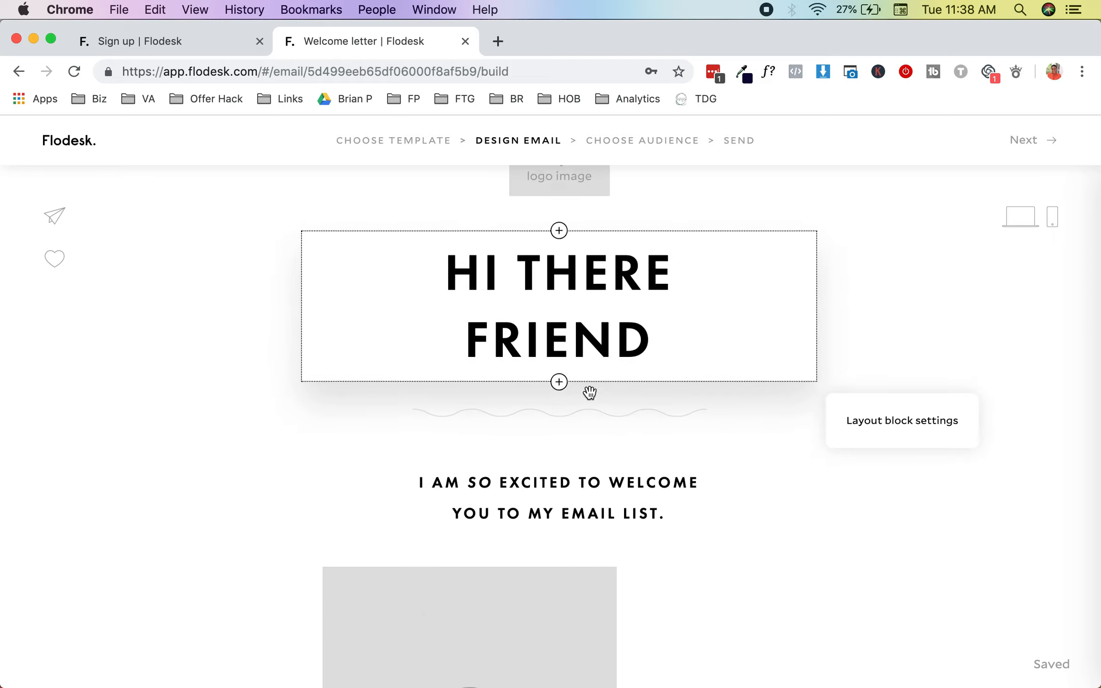
pyautogui.scroll(-2, 624, 313)
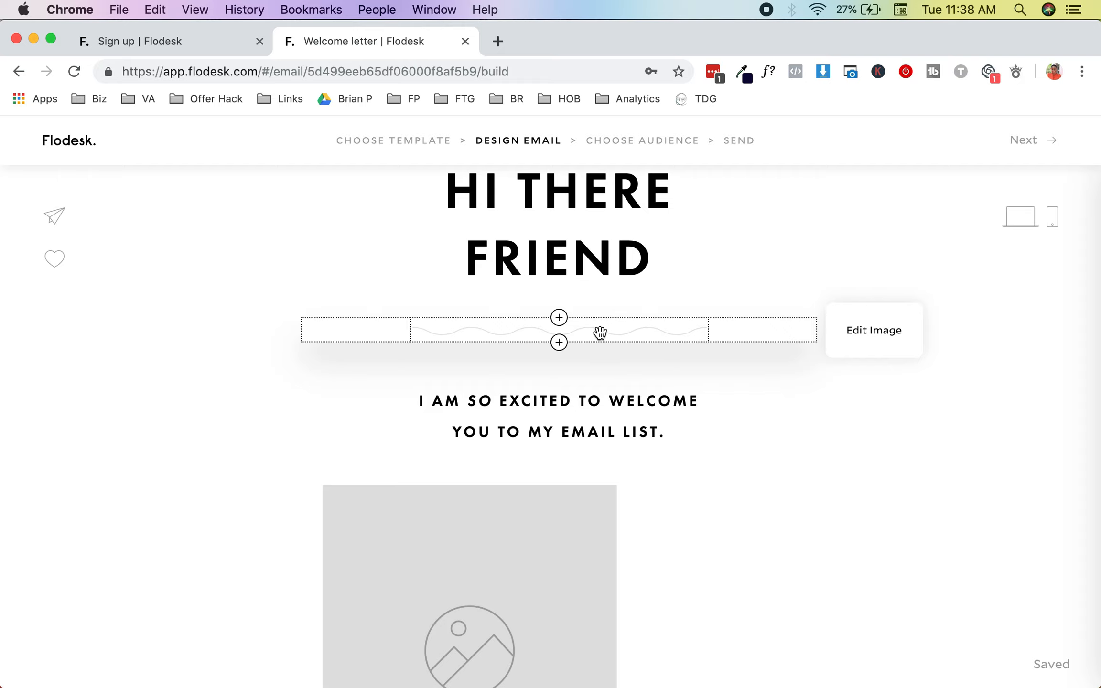
pyautogui.scroll(-10, 598, 333)
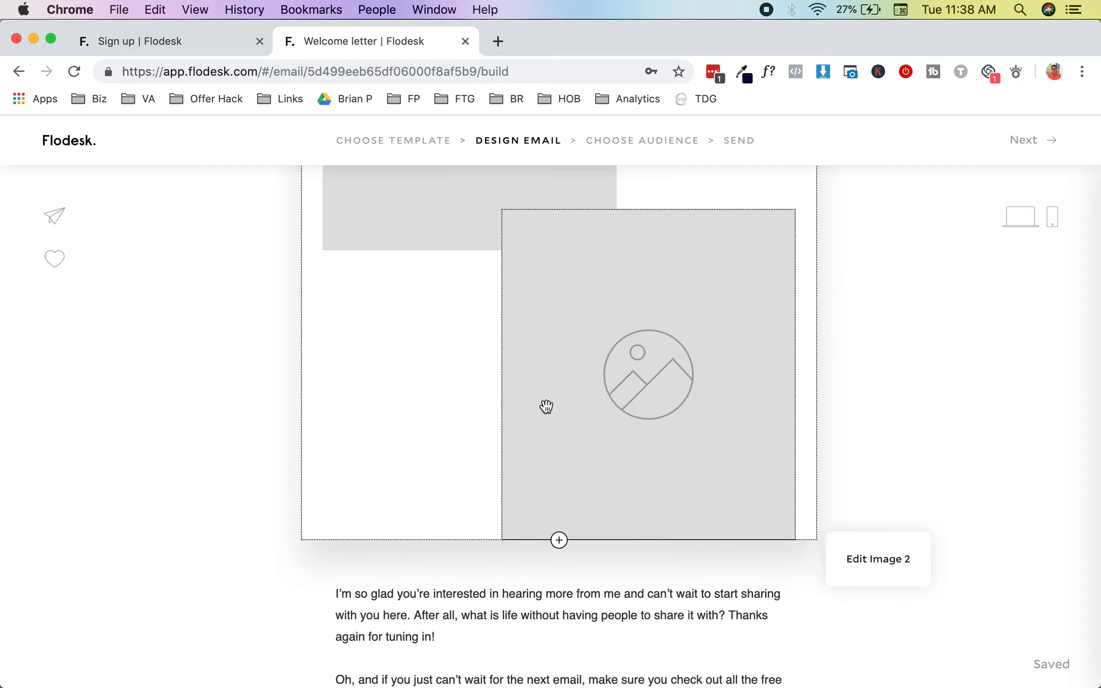
pyautogui.scroll(-15, 546, 406)
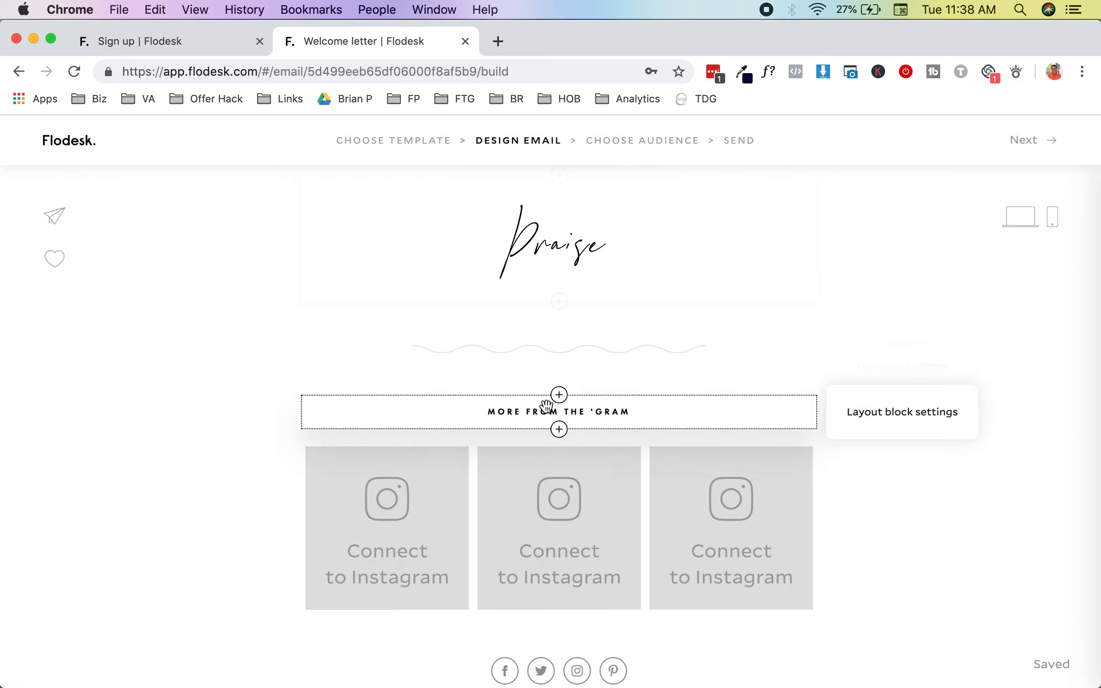
pyautogui.scroll(20, 546, 406)
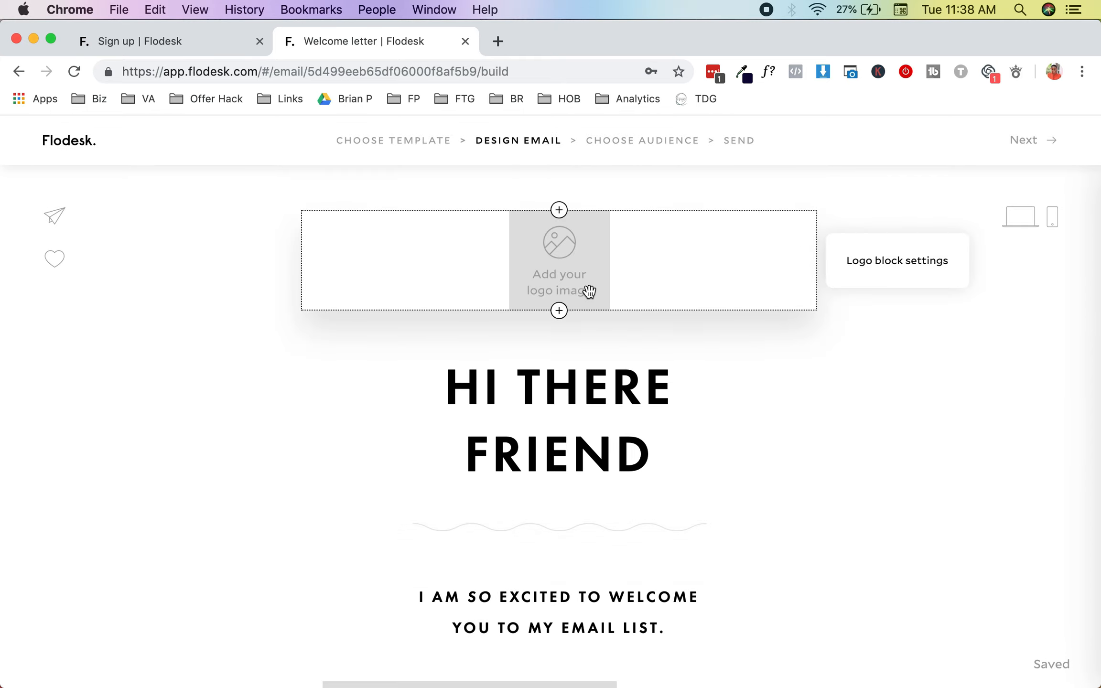
pyautogui.click(1052, 226)
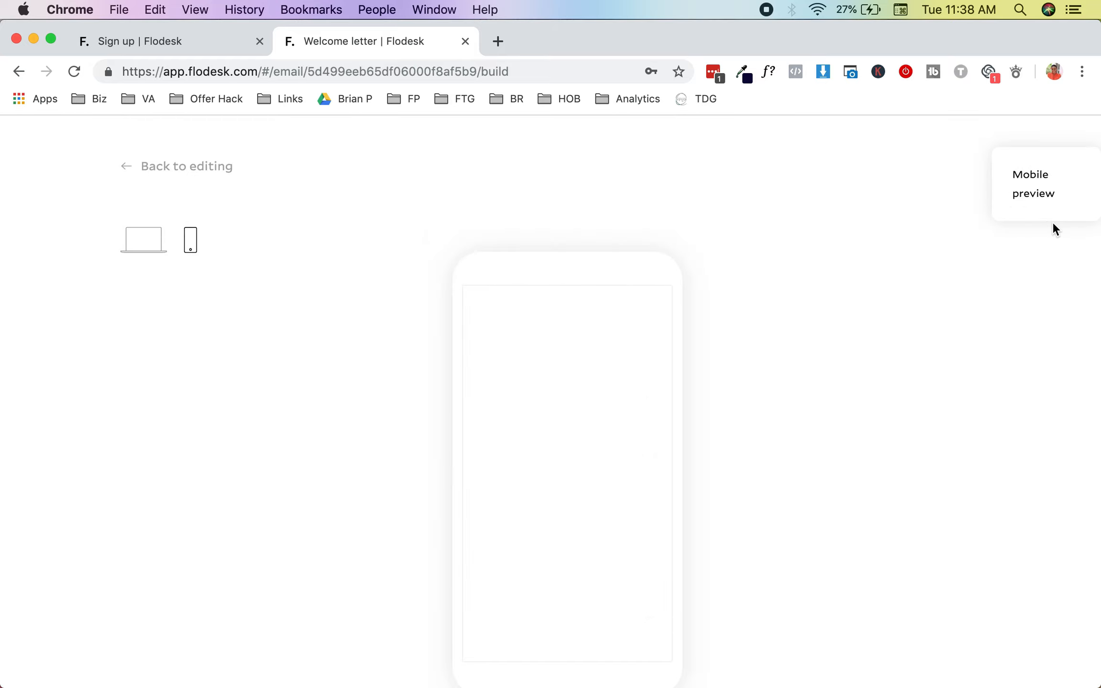
# Step: Scroll the mobile preview, switch to the desktop layout and scroll it, then return to editing
pyautogui.scroll(-10, 623, 332)
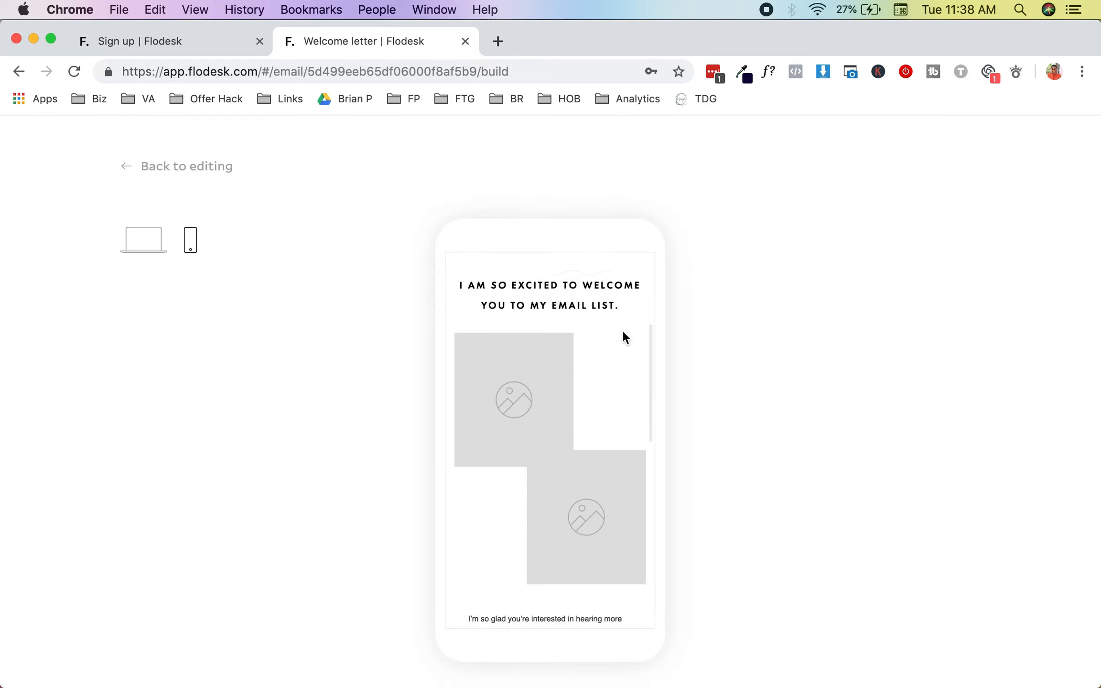
pyautogui.scroll(-10, 622, 331)
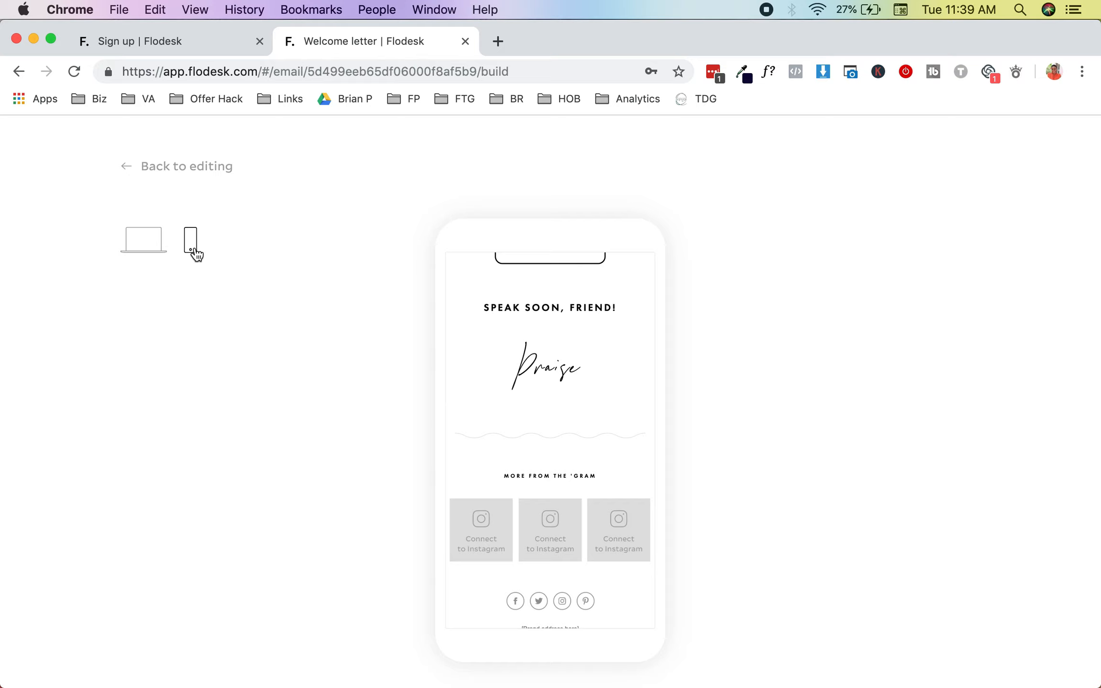
pyautogui.click(153, 248)
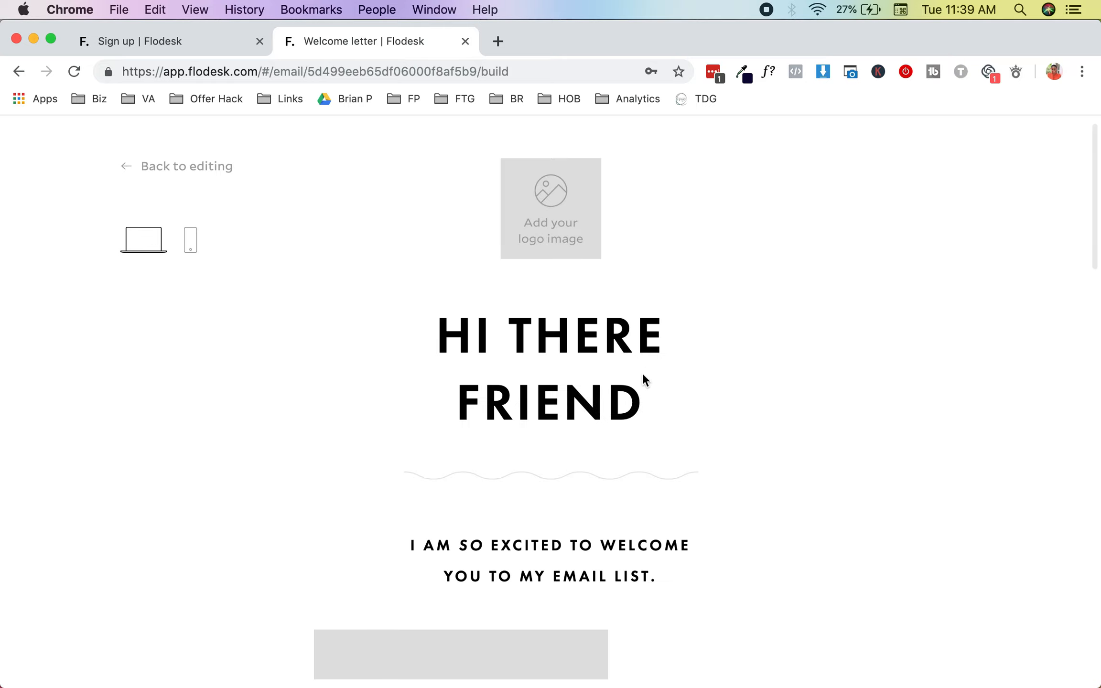
pyautogui.scroll(-5, 640, 378)
pyautogui.scroll(-6, 636, 380)
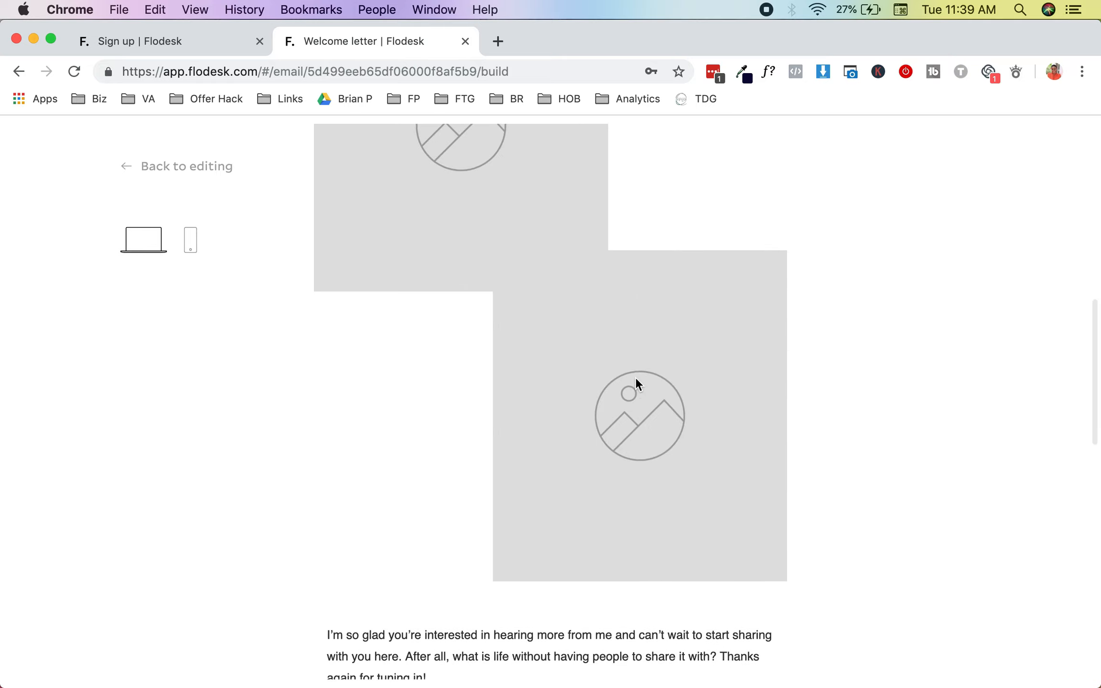
pyautogui.scroll(-15, 601, 427)
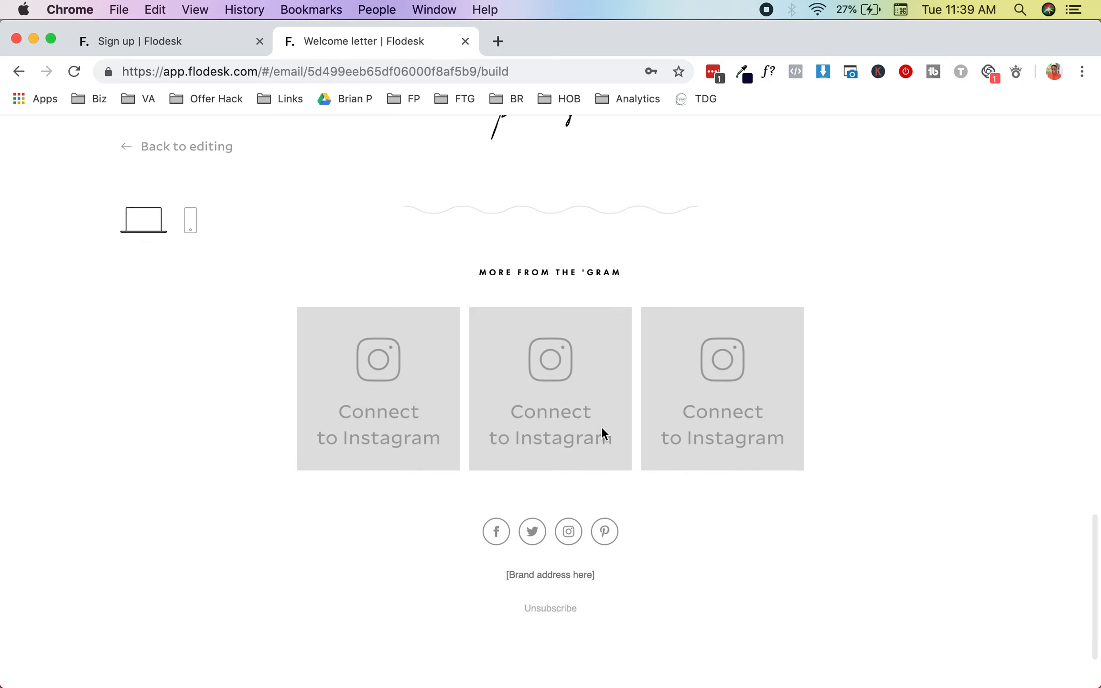
pyautogui.scroll(20, 601, 426)
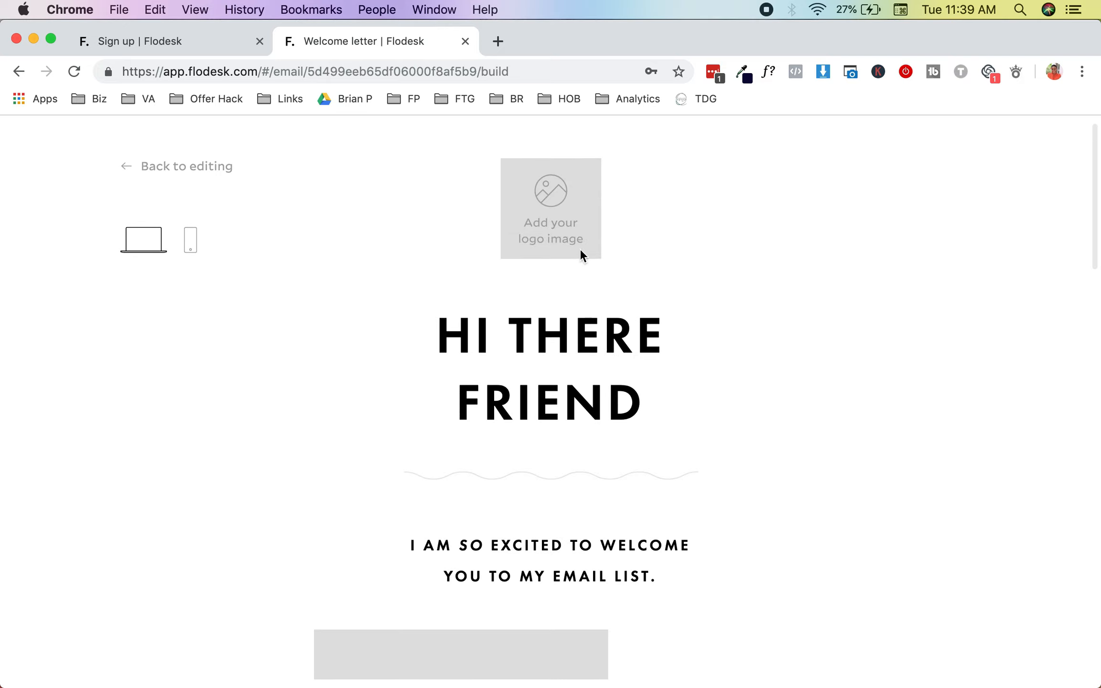
pyautogui.click(159, 166)
# Step: Select the email's logo block, dismiss the tips popup, and bring up Manage my logo
pyautogui.click(601, 269)
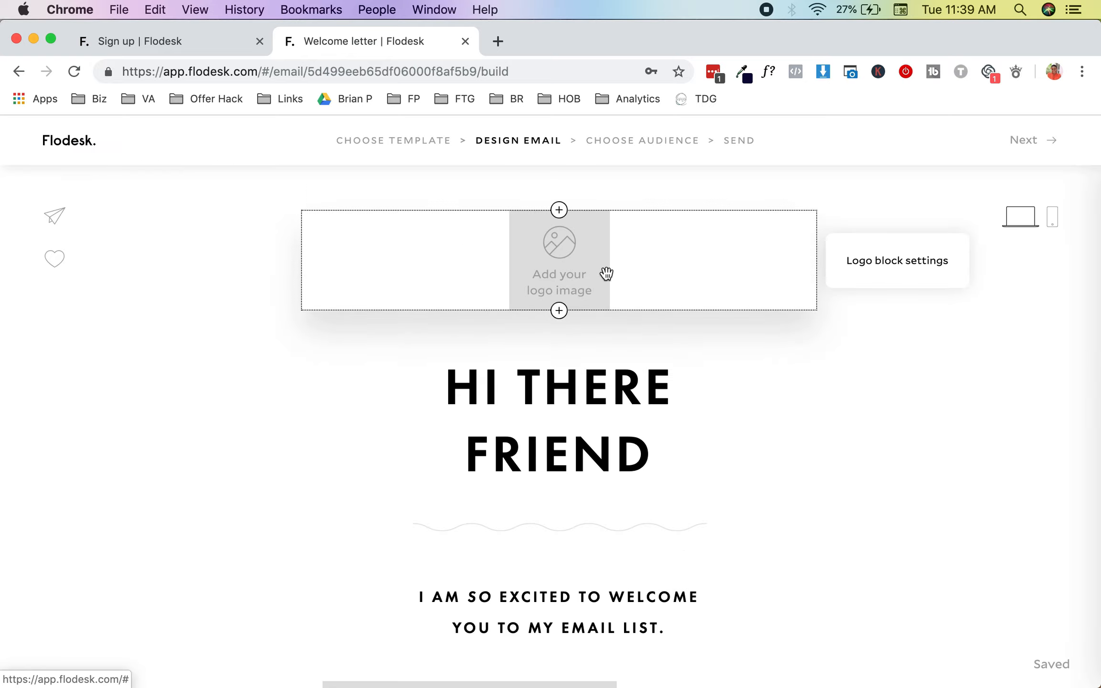
pyautogui.click(577, 256)
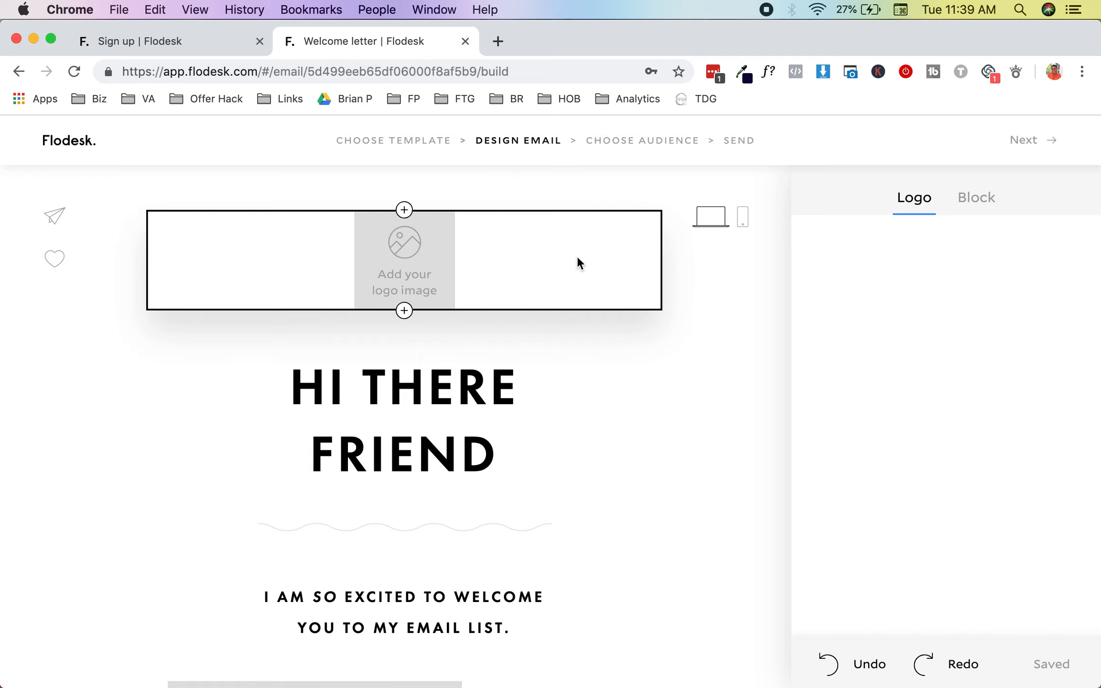
pyautogui.click(631, 276)
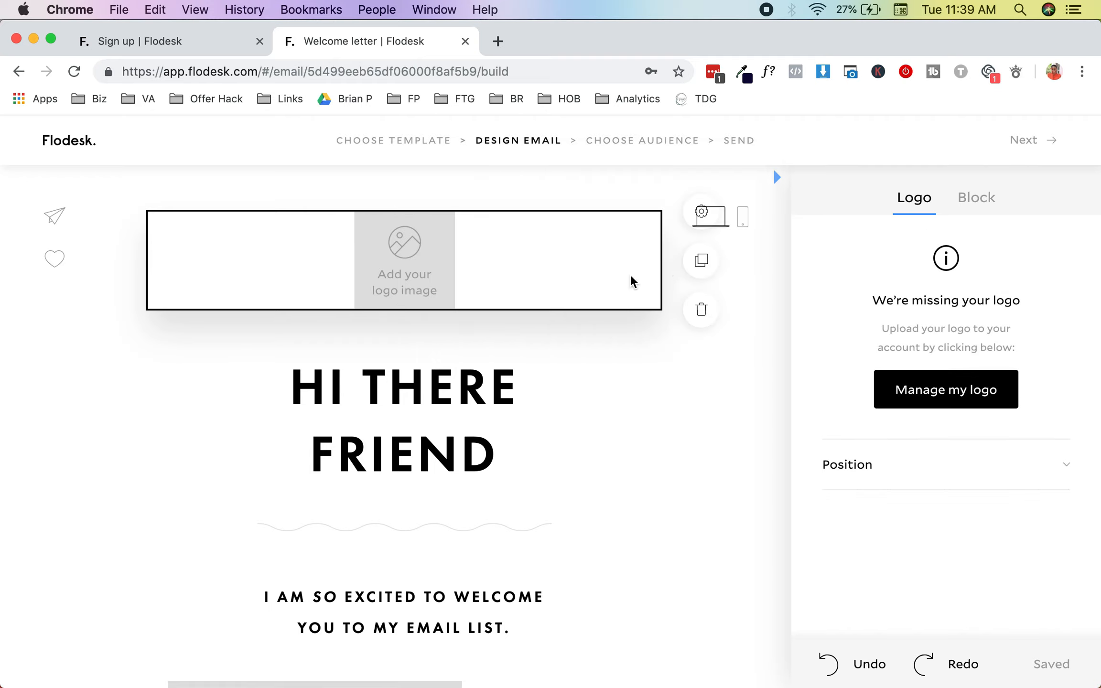
pyautogui.click(965, 396)
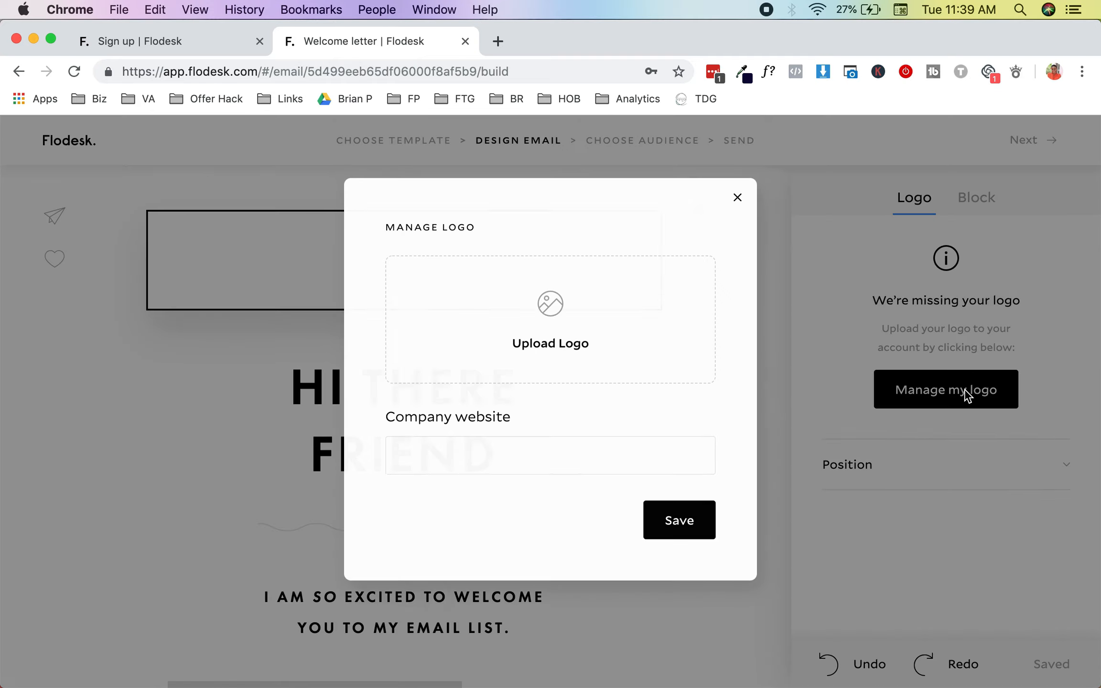
# Step: Upload HOB New logo.png from Documents > Her Online Brand > HOB Rebrand
pyautogui.click(623, 358)
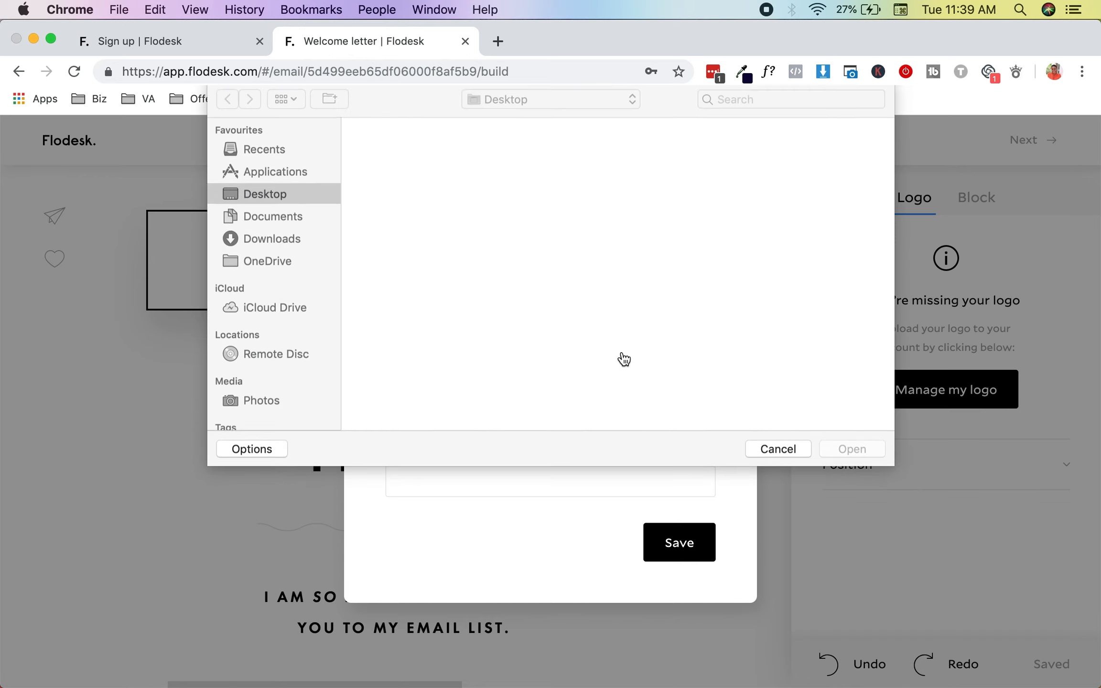
pyautogui.scroll(-5, 557, 262)
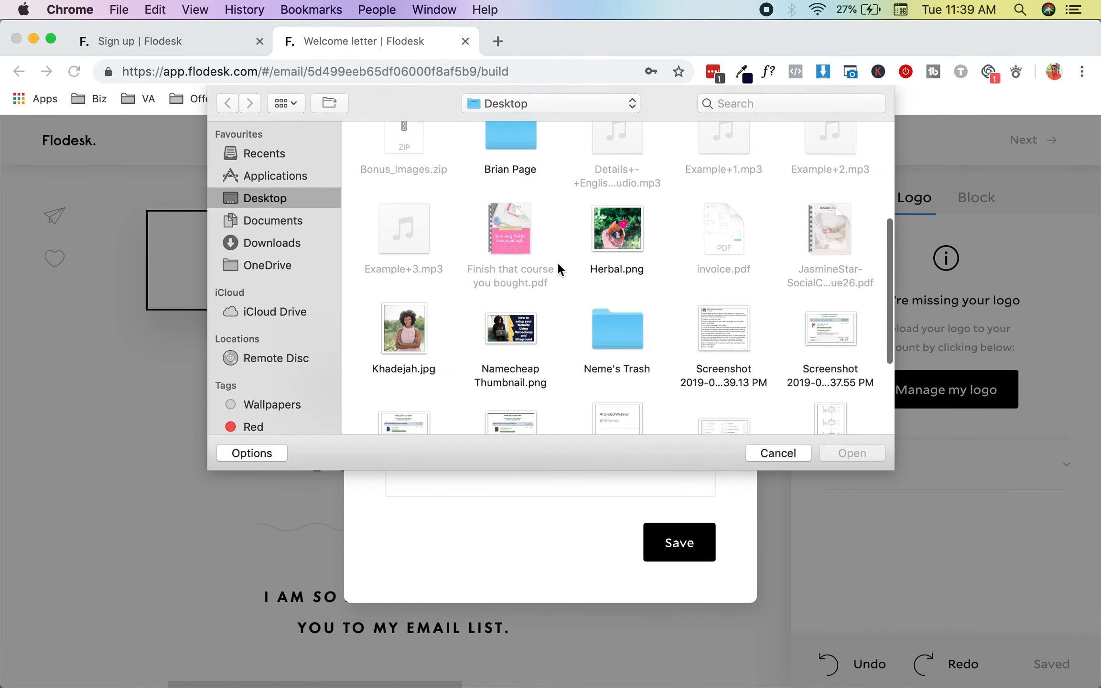
pyautogui.click(310, 220)
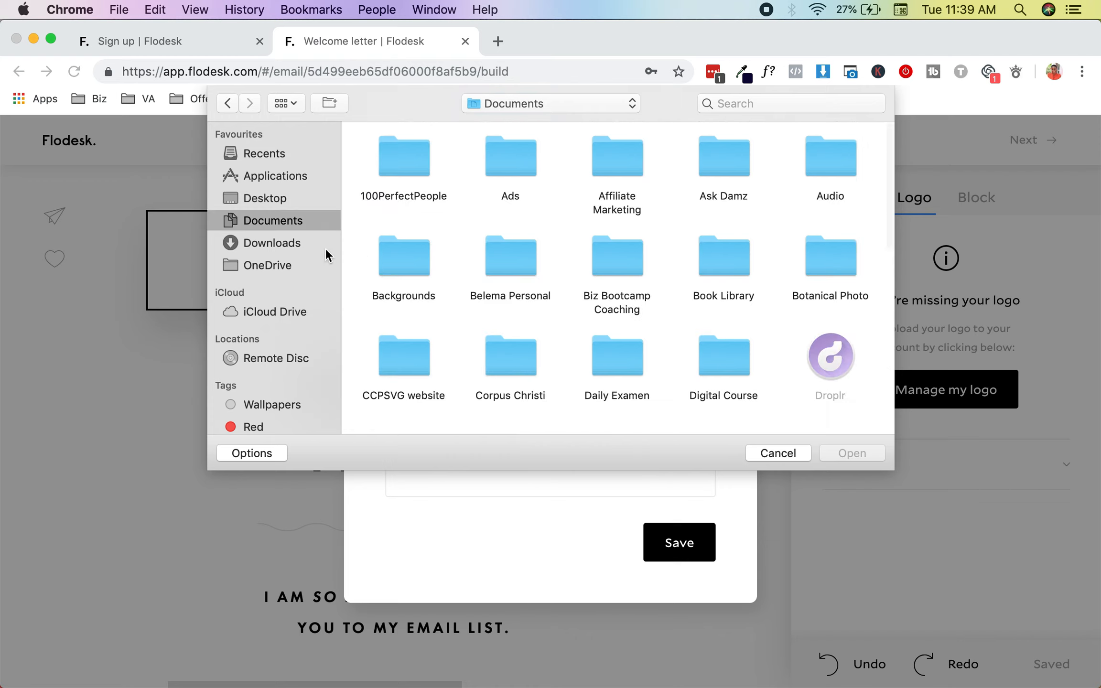
pyautogui.click(290, 243)
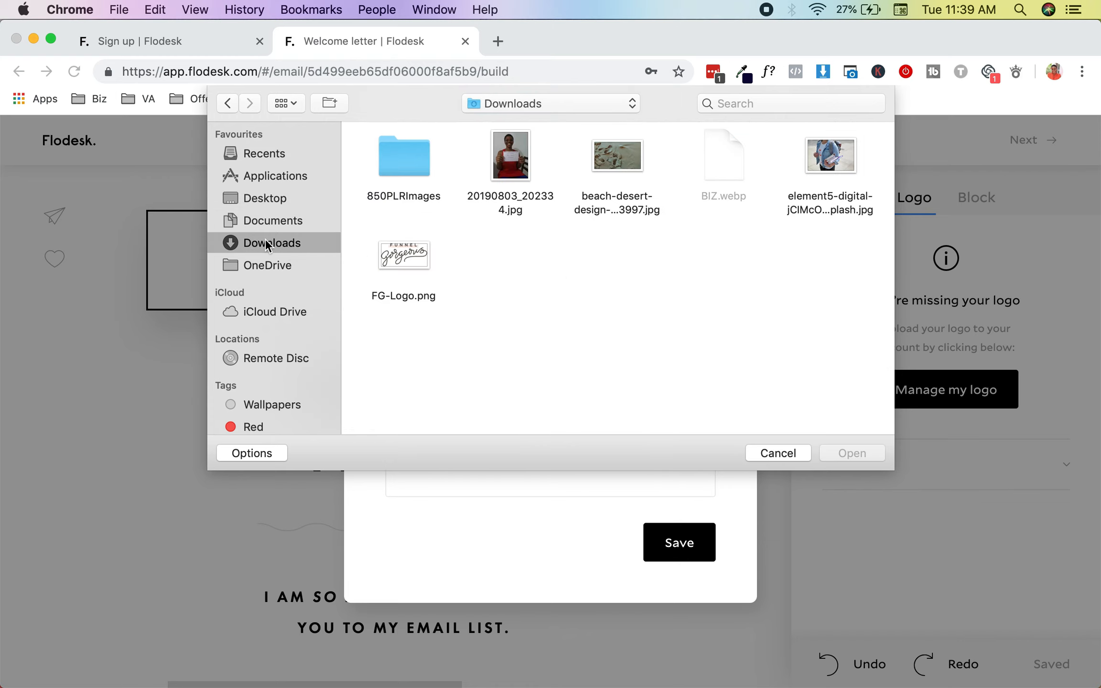
pyautogui.click(280, 227)
pyautogui.scroll(-6, 674, 294)
pyautogui.scroll(-5, 674, 293)
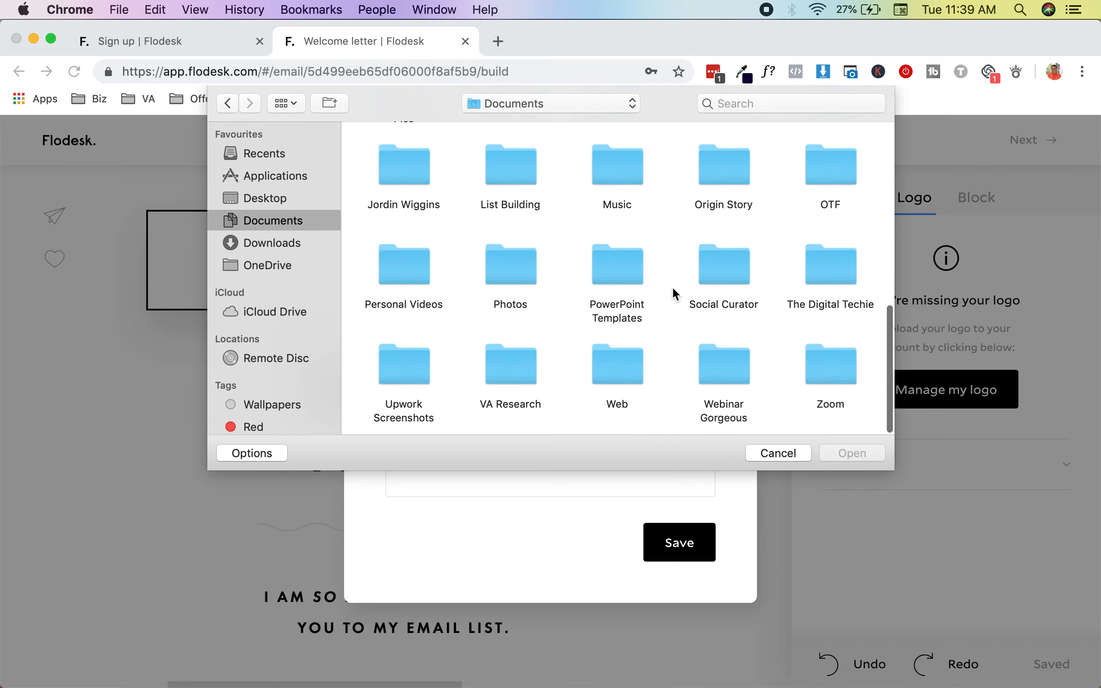
pyautogui.scroll(5, 673, 293)
pyautogui.doubleClick(825, 291)
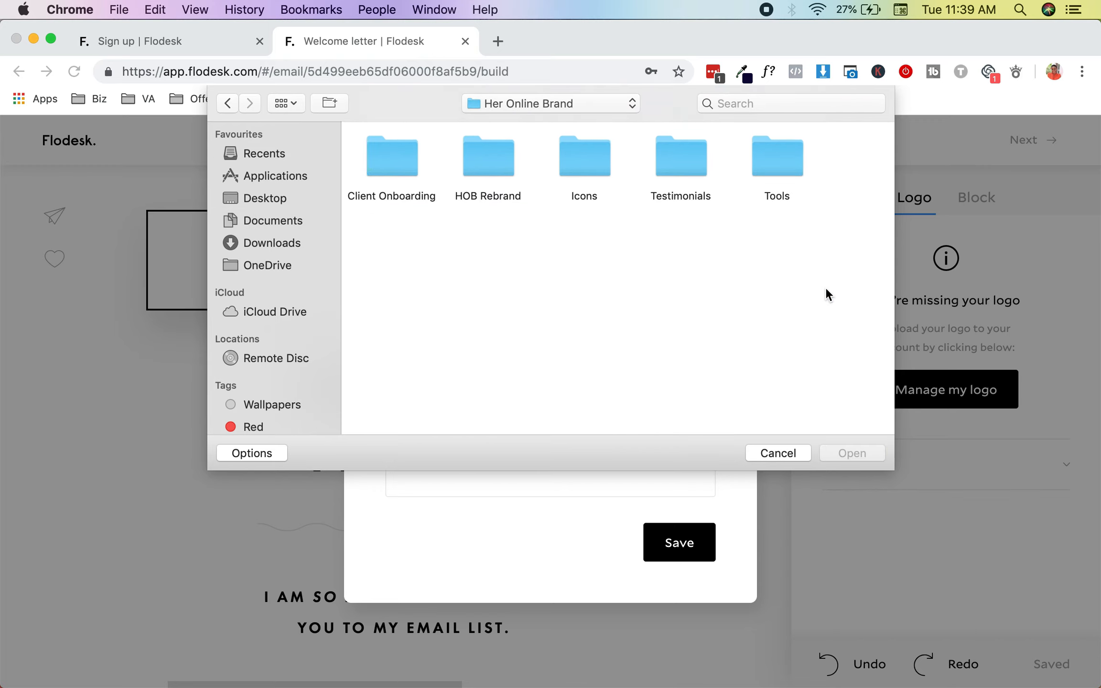
pyautogui.doubleClick(491, 155)
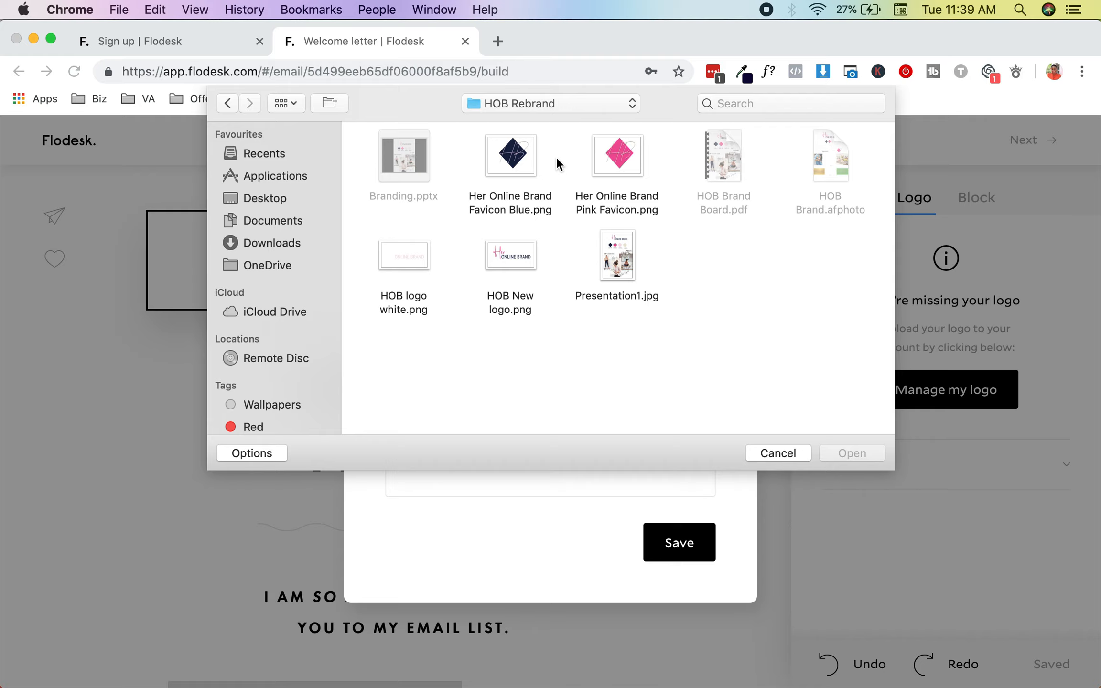
pyautogui.click(507, 253)
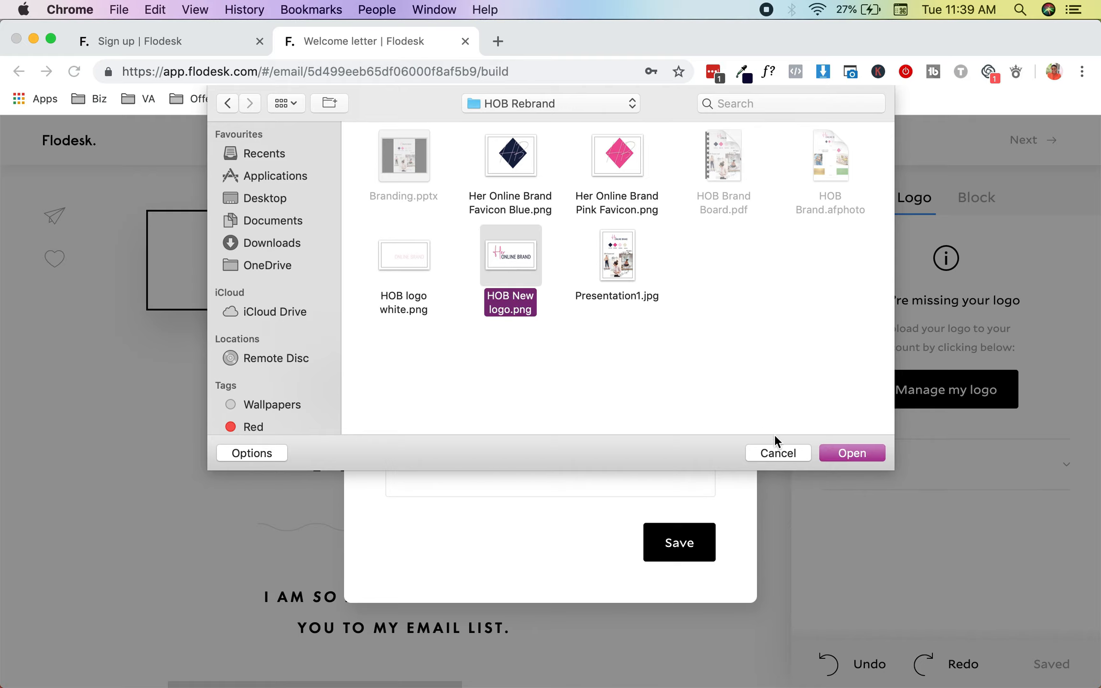
pyautogui.click(833, 454)
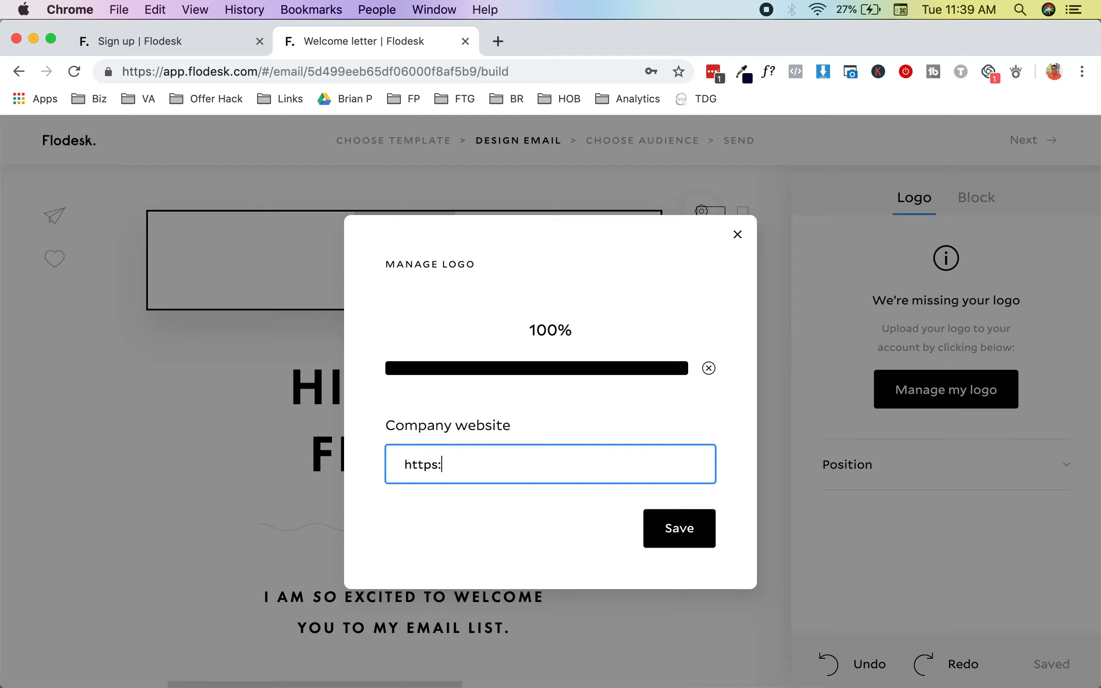
pyautogui.write('brand.com')
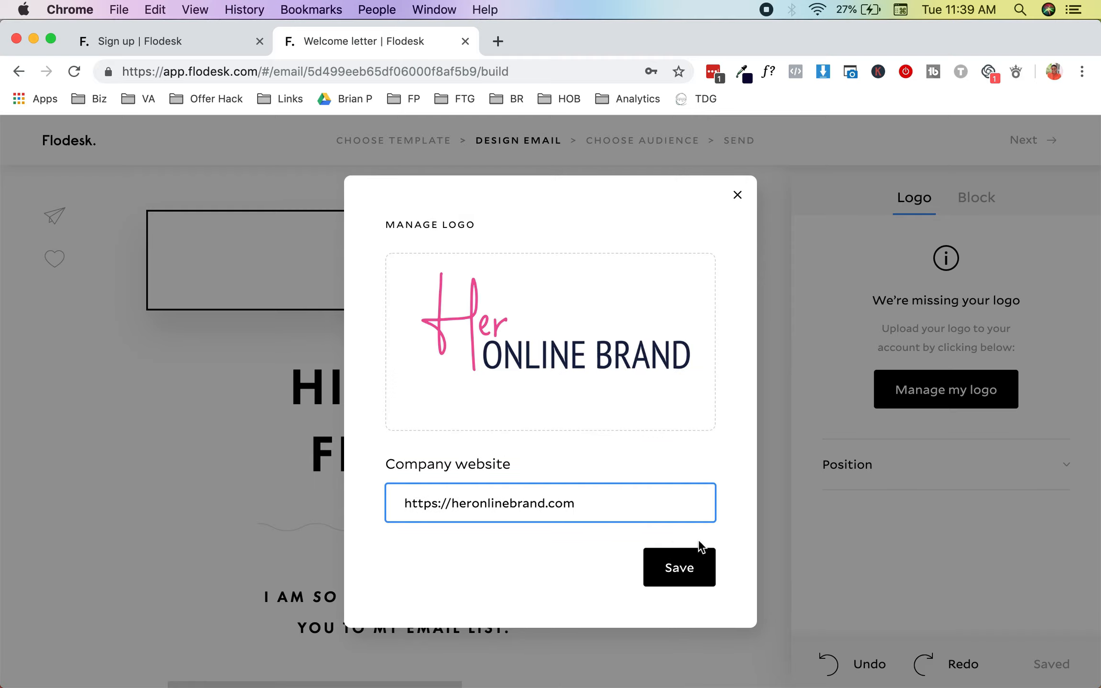
pyautogui.click(684, 573)
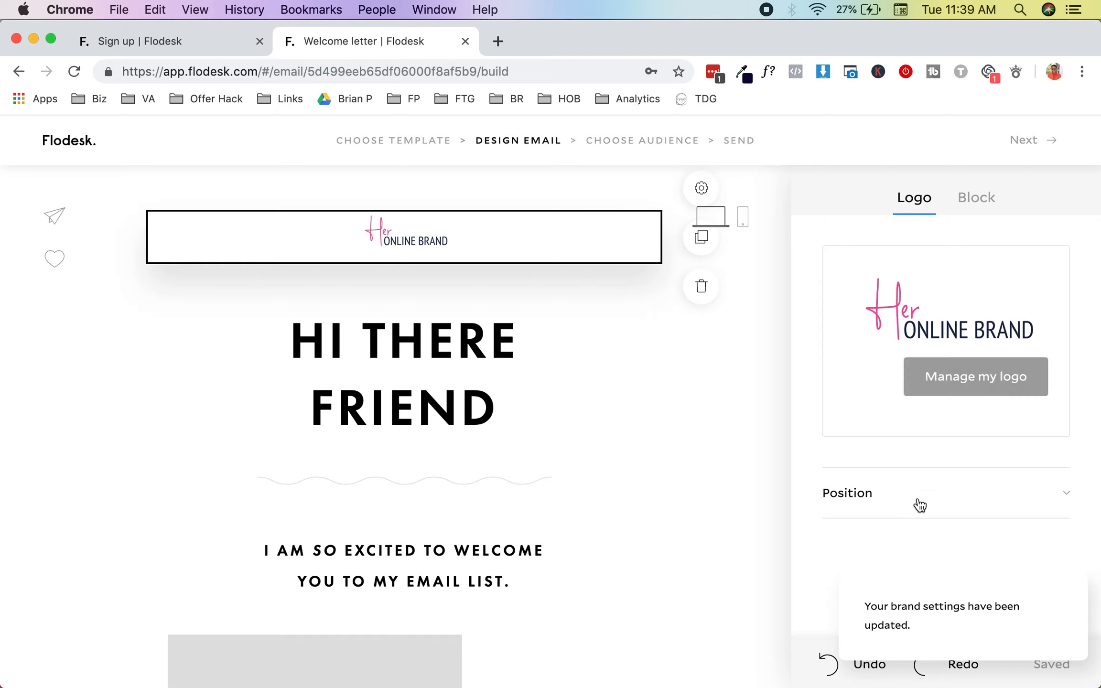
pyautogui.click(919, 505)
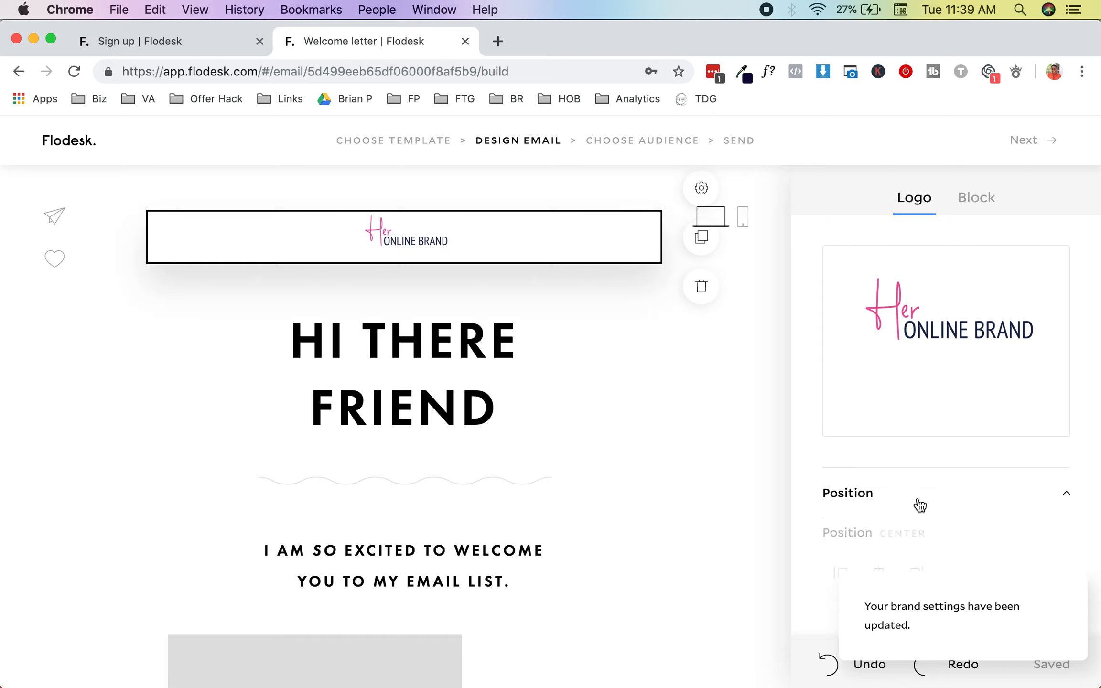
pyautogui.click(961, 497)
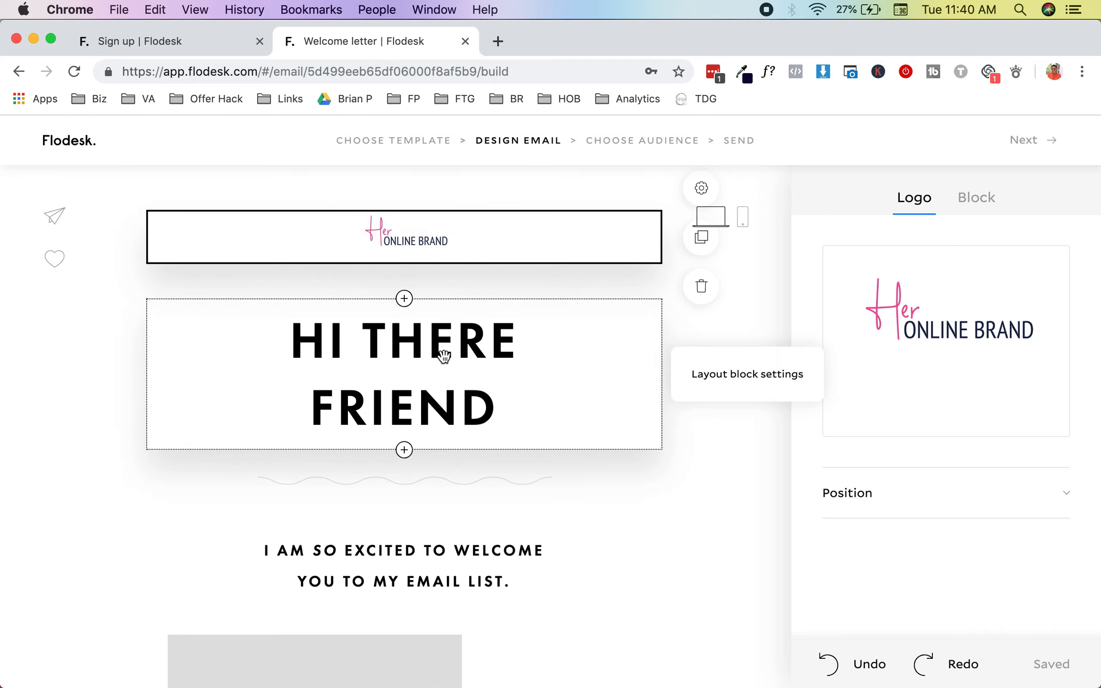
# Step: Fill the first image slot with the laptop-and-teacup photo from the Social Curator folder
pyautogui.scroll(-10, 443, 356)
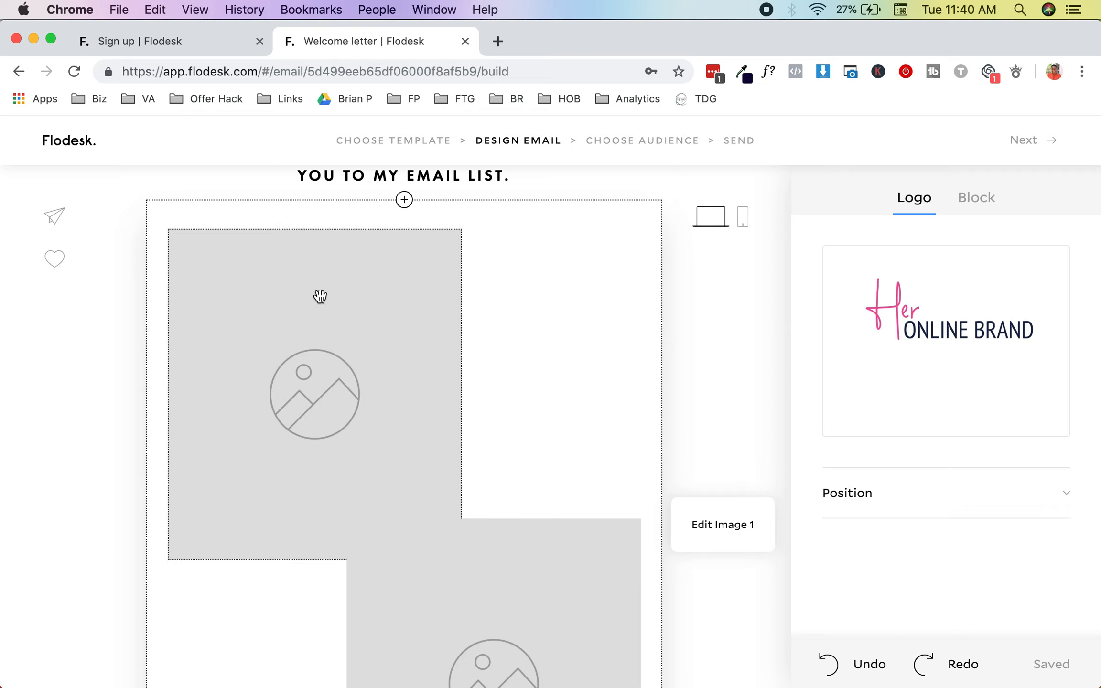
pyautogui.click(320, 296)
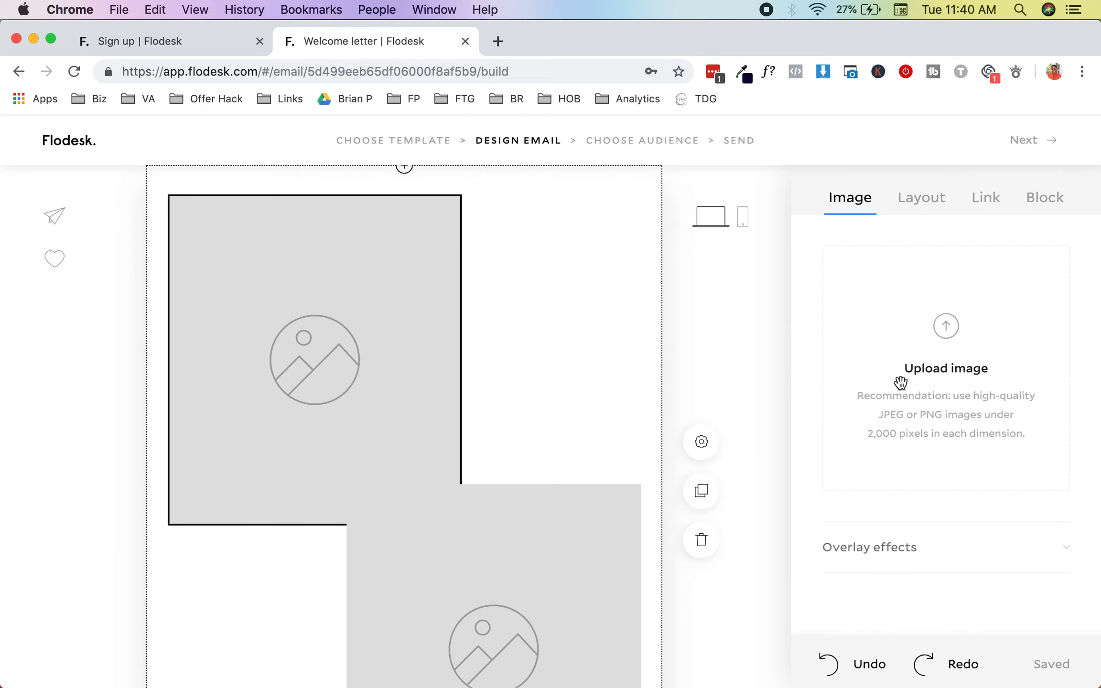
pyautogui.click(939, 339)
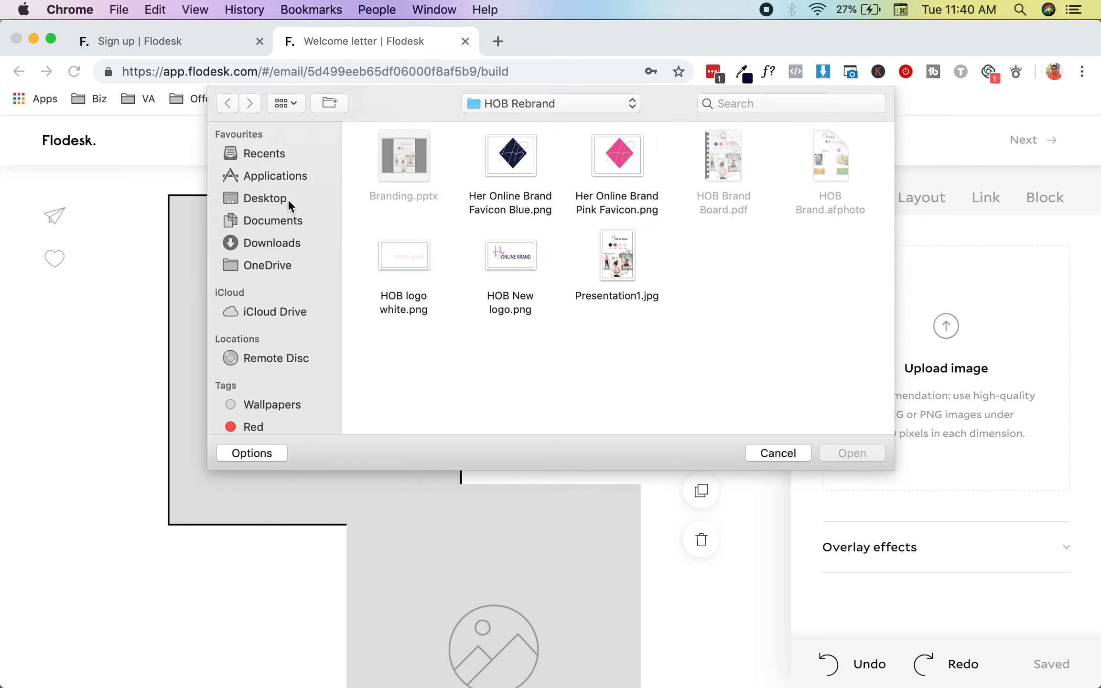
pyautogui.click(287, 199)
pyautogui.click(287, 241)
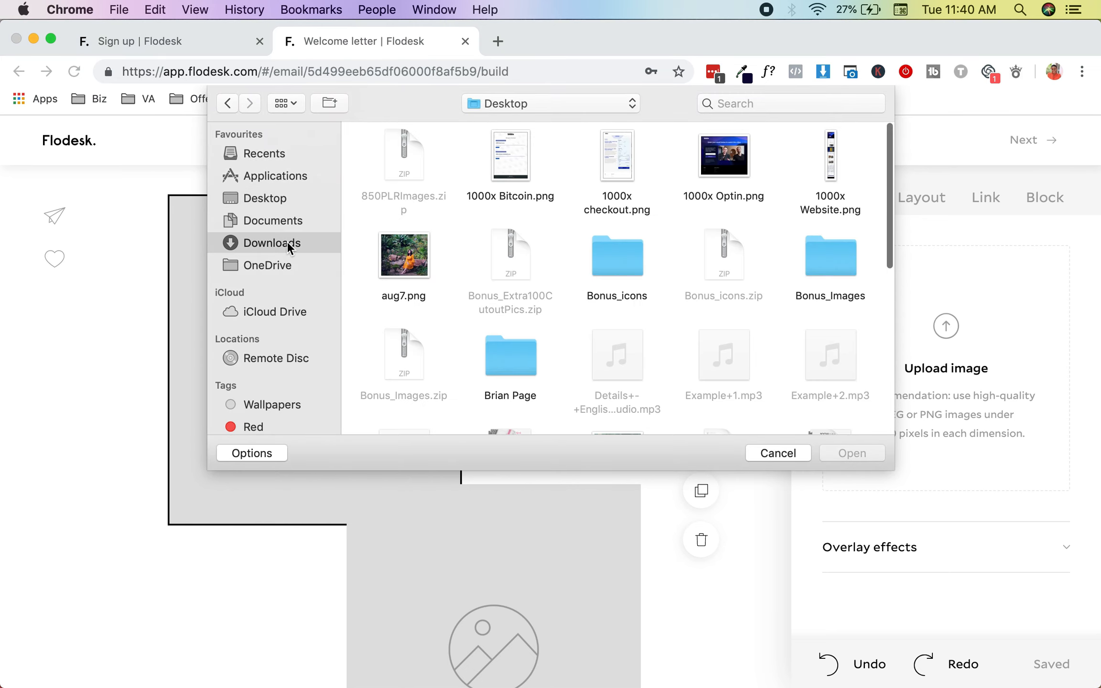
pyautogui.click(246, 220)
pyautogui.scroll(-10, 646, 290)
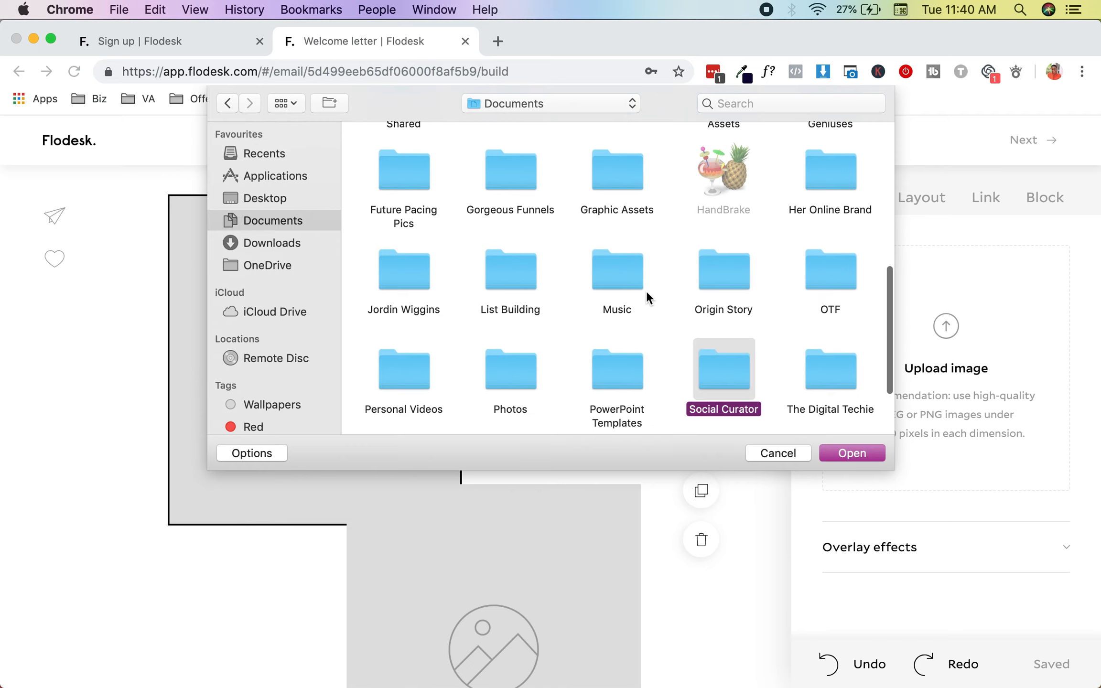
pyautogui.scroll(-3, 646, 291)
pyautogui.doubleClick(714, 270)
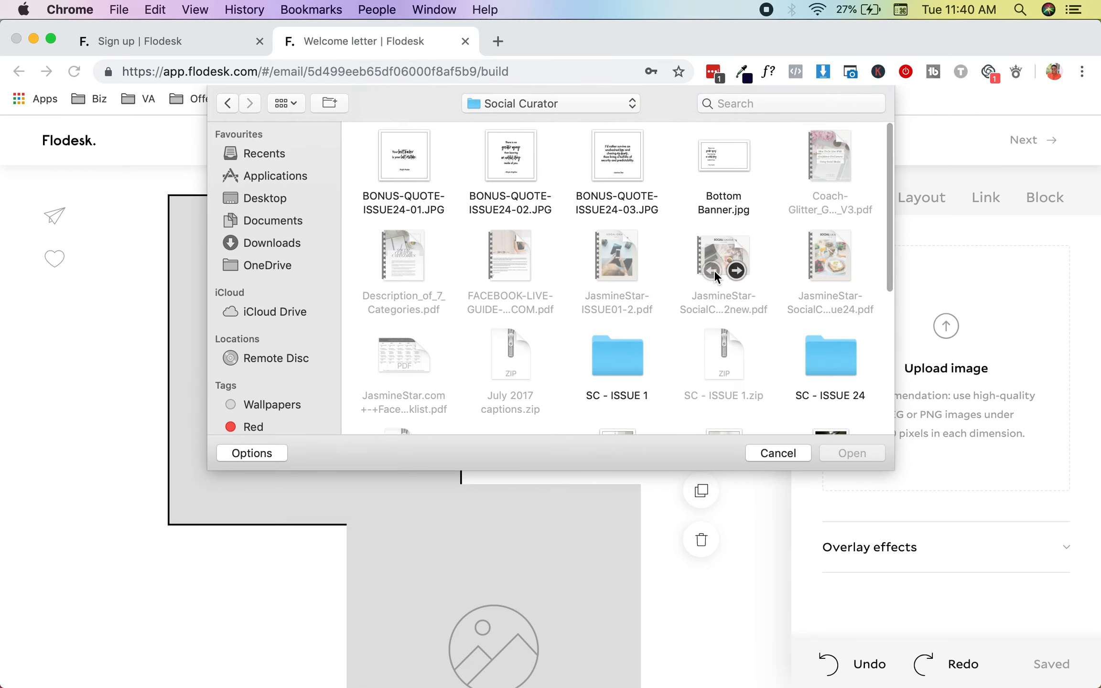
pyautogui.scroll(-5, 626, 315)
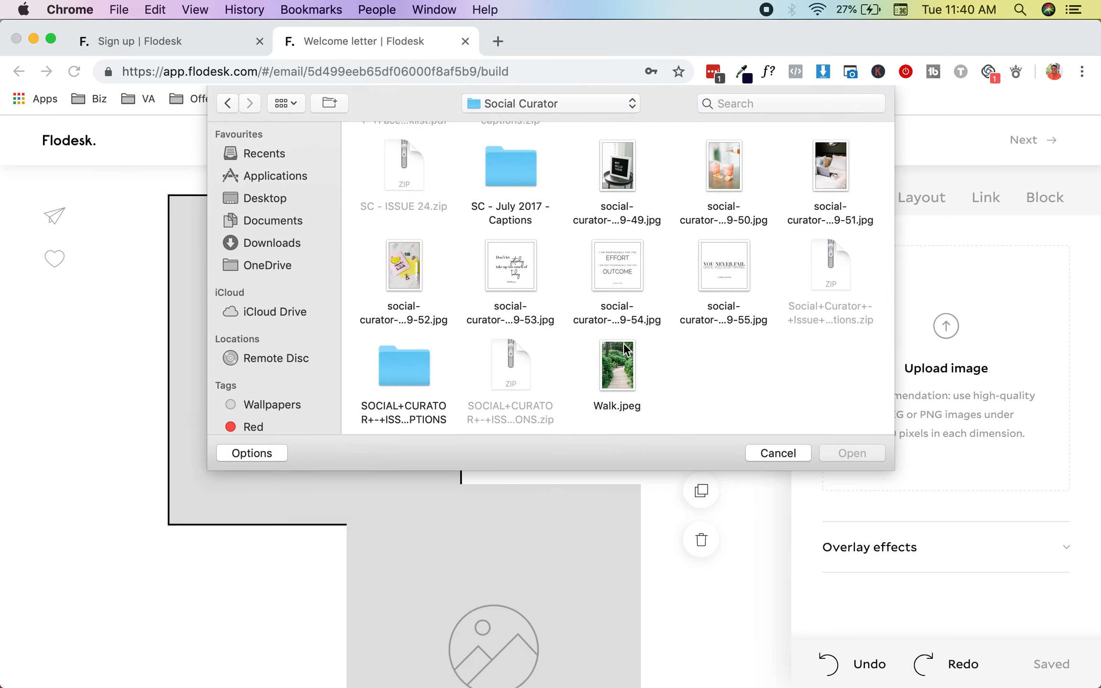
pyautogui.scroll(2, 777, 213)
pyautogui.click(841, 233)
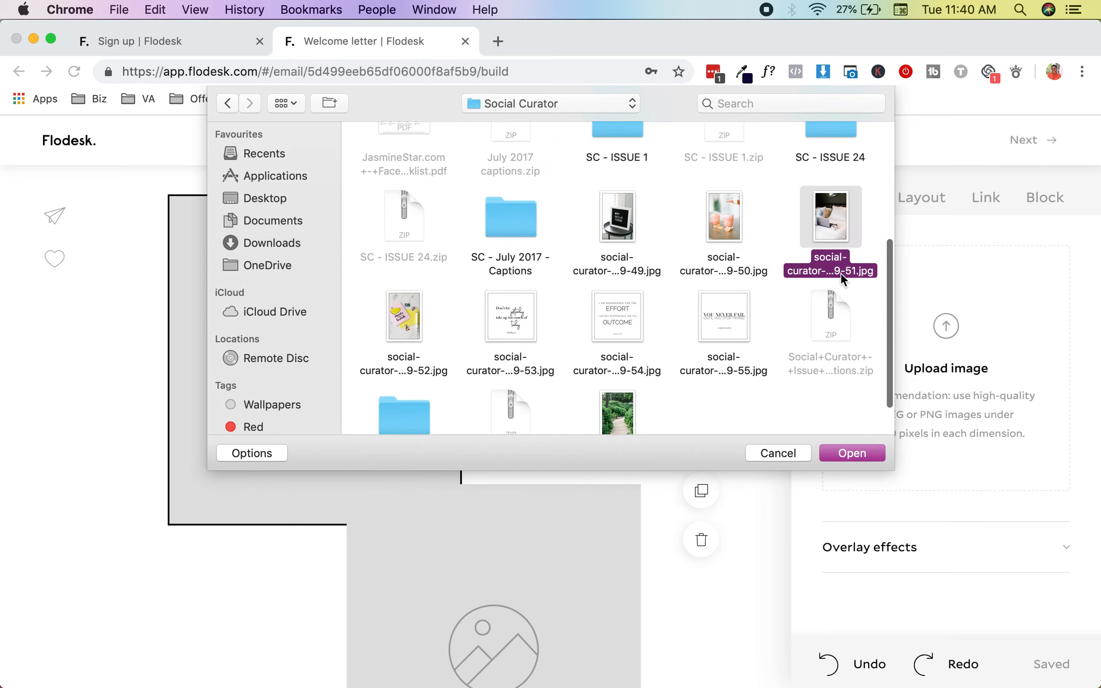
pyautogui.click(851, 453)
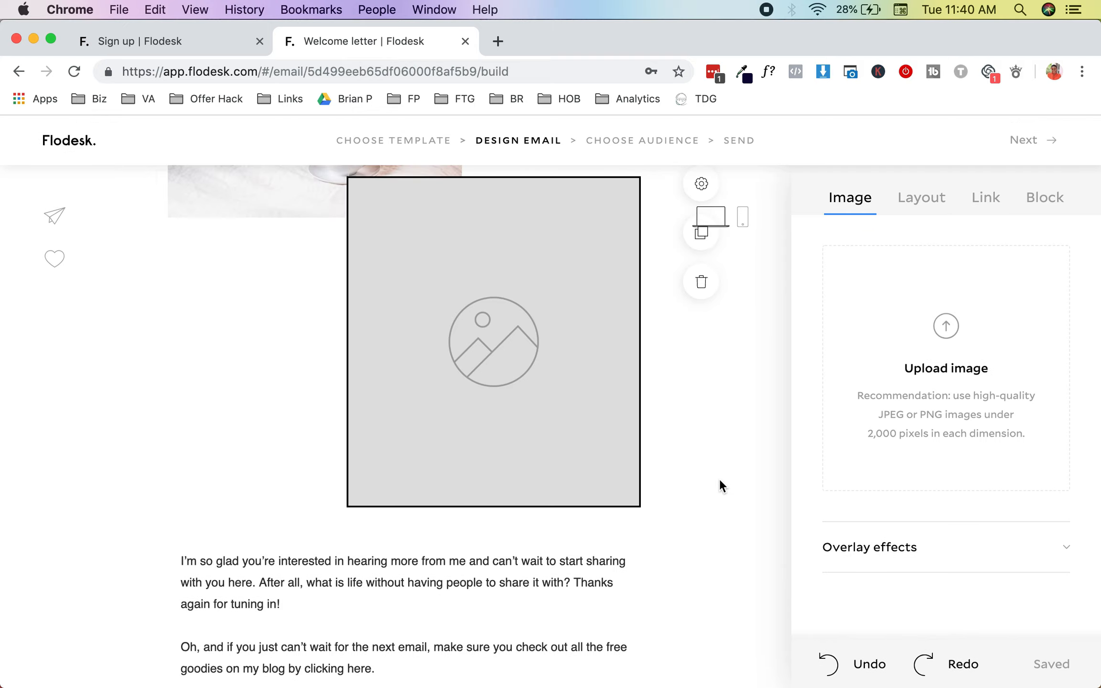
# Step: Upload the WHY HELLO THERE letter-board photo into the second image slot
pyautogui.scroll(3, 719, 478)
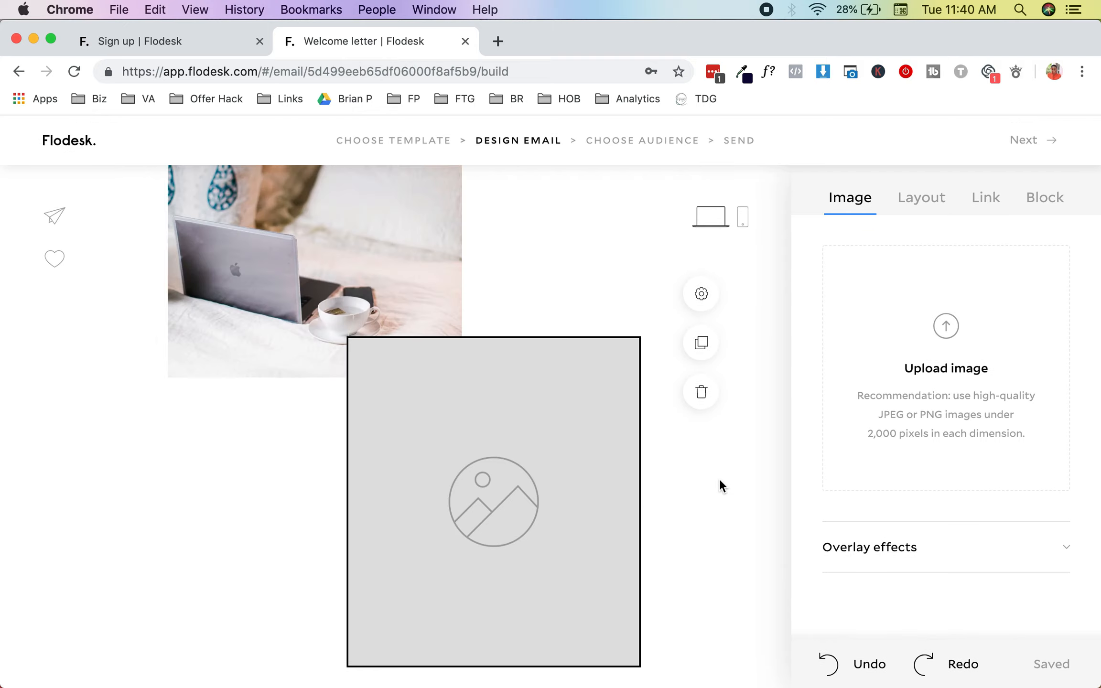
pyautogui.click(877, 382)
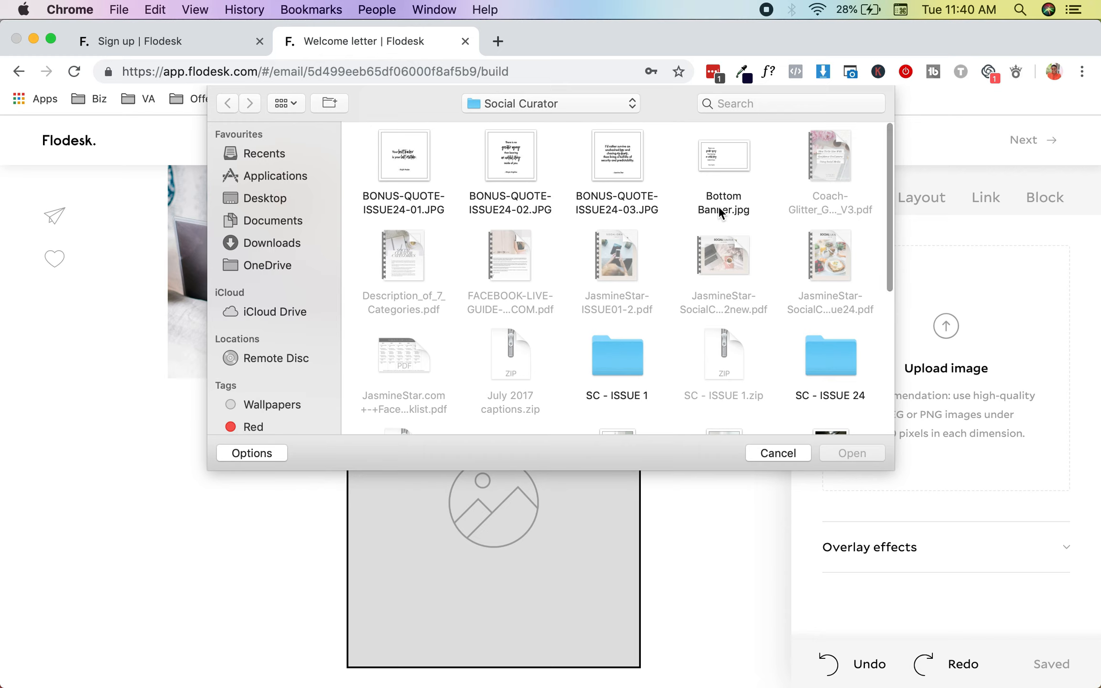
pyautogui.scroll(-6, 717, 206)
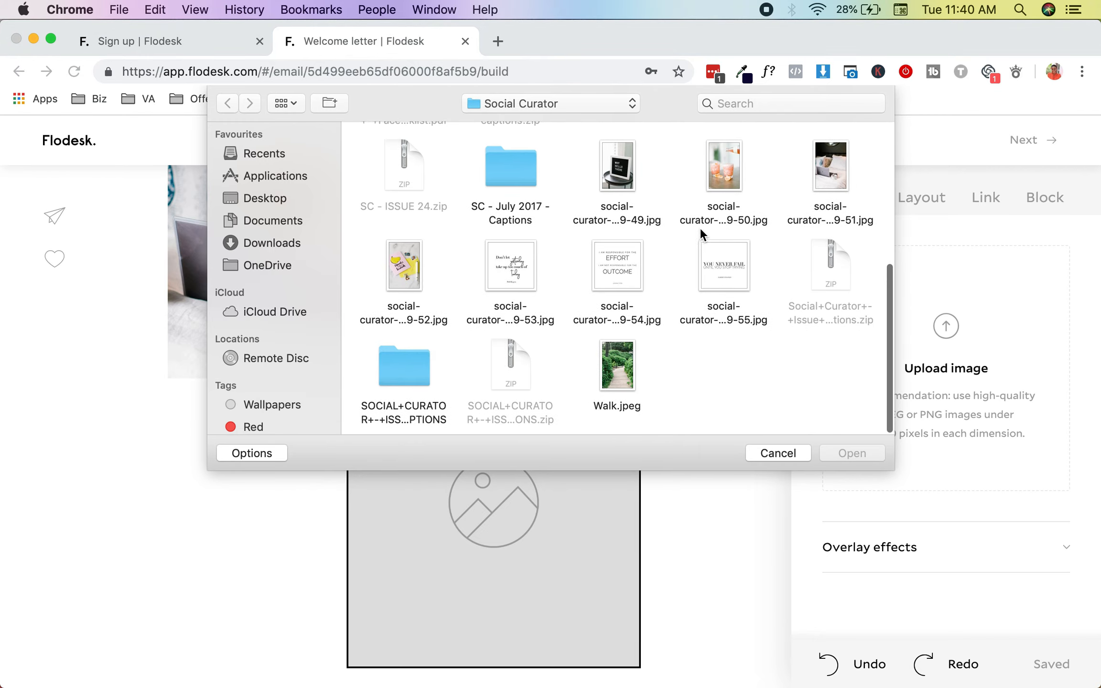
pyautogui.scroll(3, 681, 254)
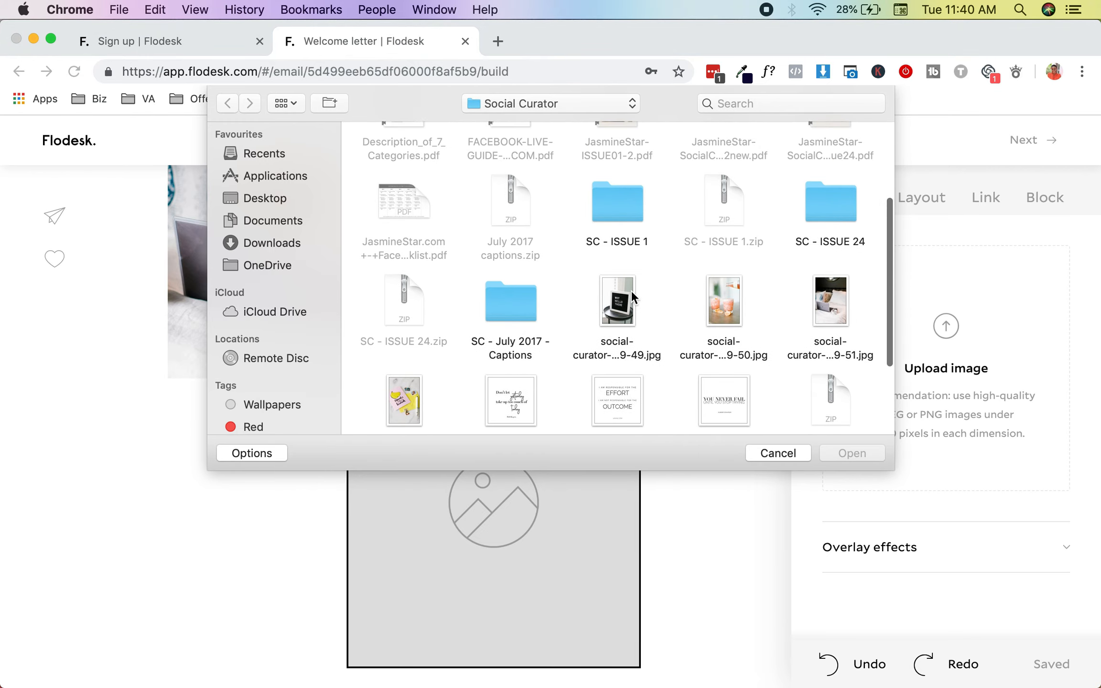
pyautogui.click(630, 290)
pyautogui.click(836, 455)
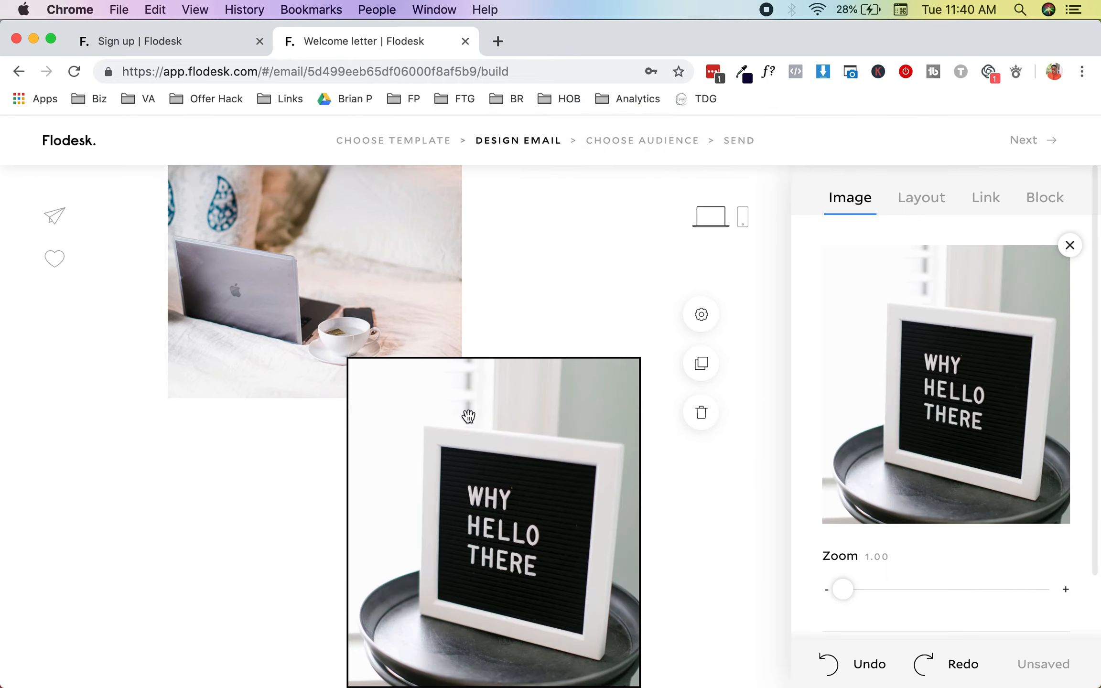
pyautogui.scroll(-10, 468, 416)
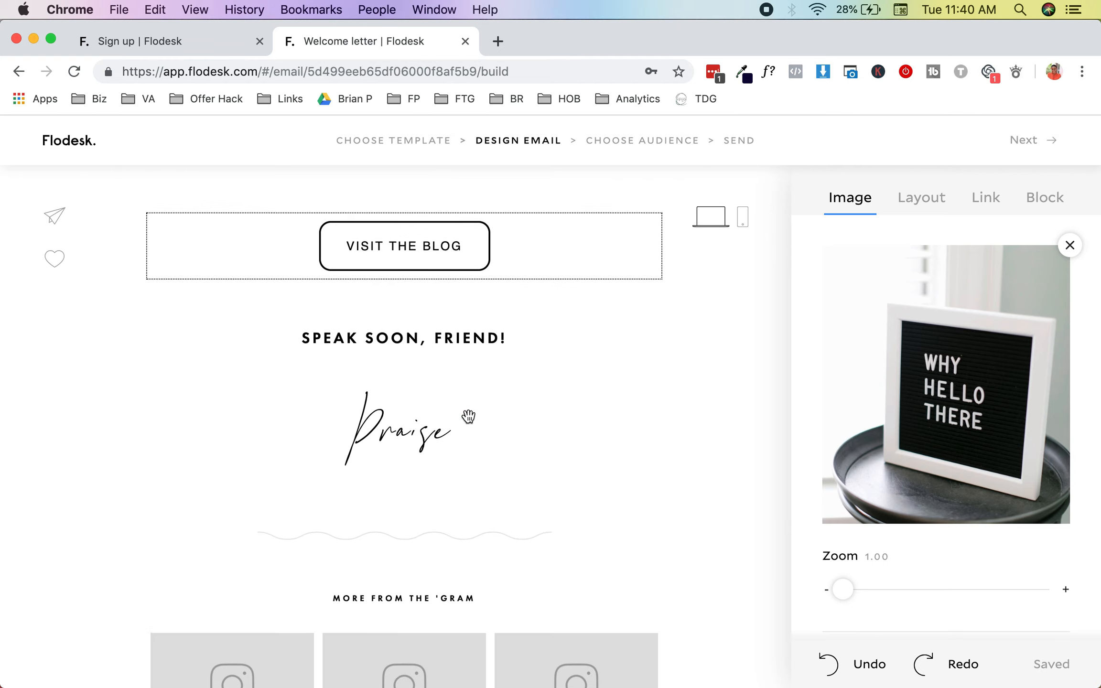
pyautogui.scroll(2, 468, 417)
pyautogui.scroll(3, 468, 416)
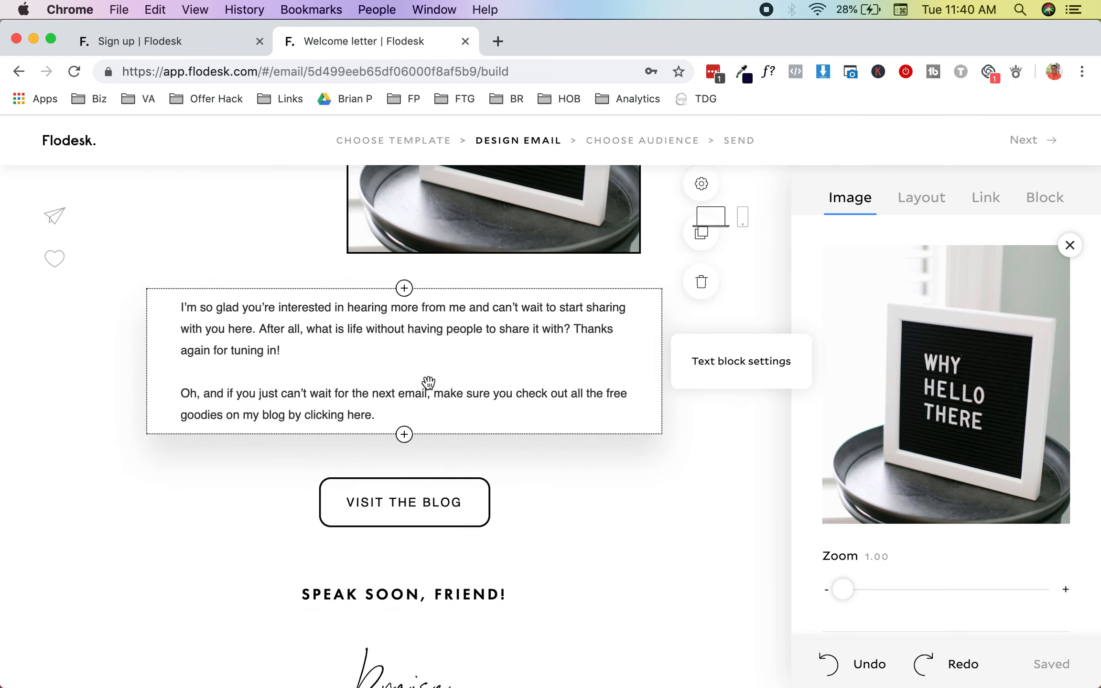
pyautogui.scroll(-4, 428, 382)
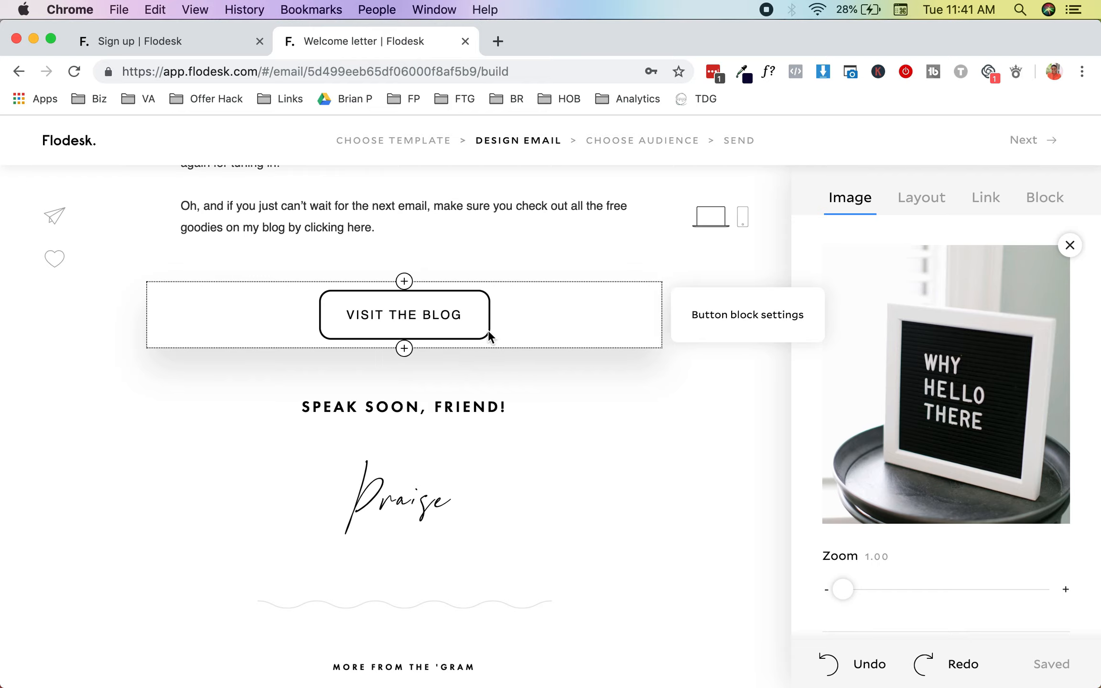
pyautogui.click(525, 320)
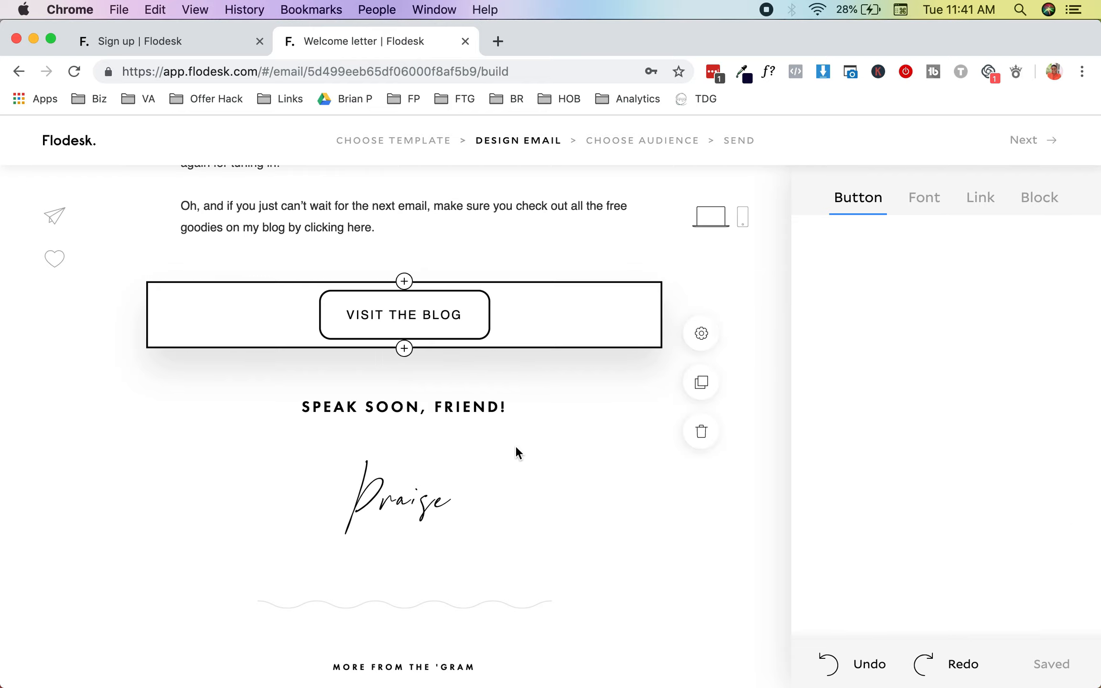
pyautogui.scroll(-3, 515, 448)
pyautogui.scroll(1, 515, 451)
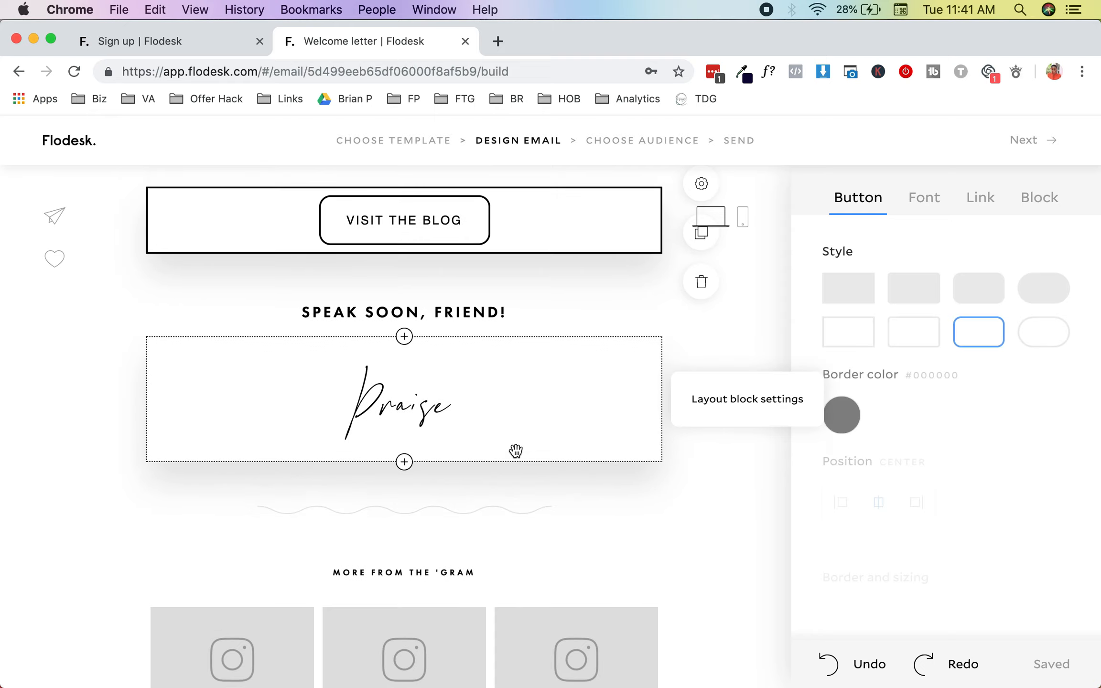
pyautogui.scroll(-1, 904, 434)
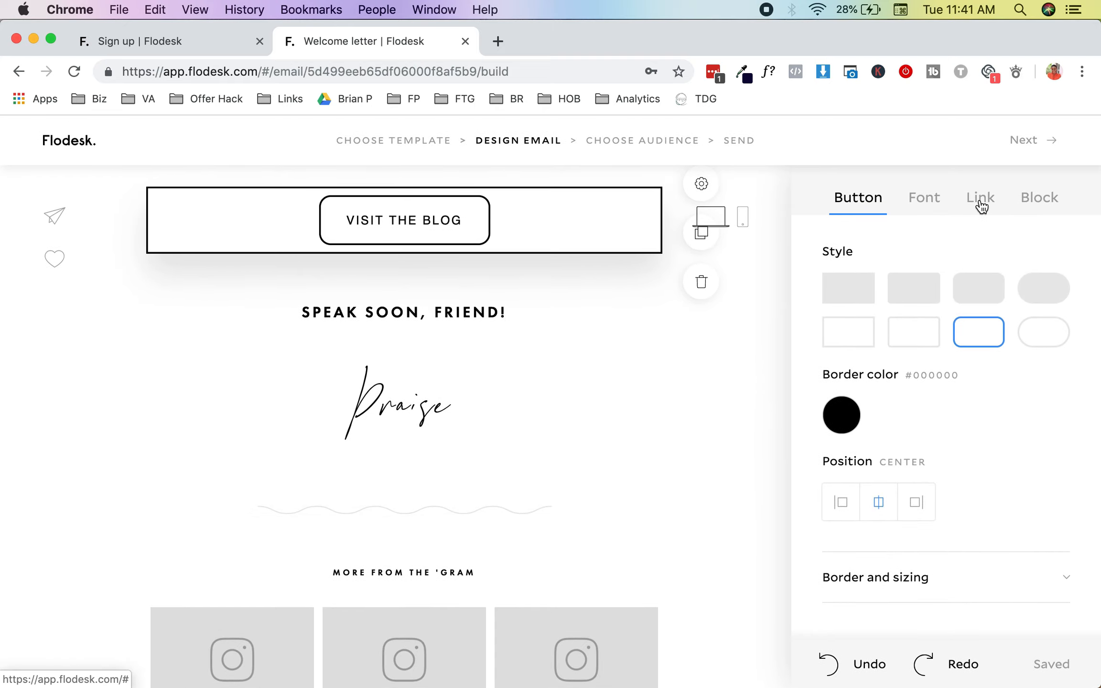
pyautogui.click(980, 205)
pyautogui.click(918, 392)
pyautogui.write('https://heron')
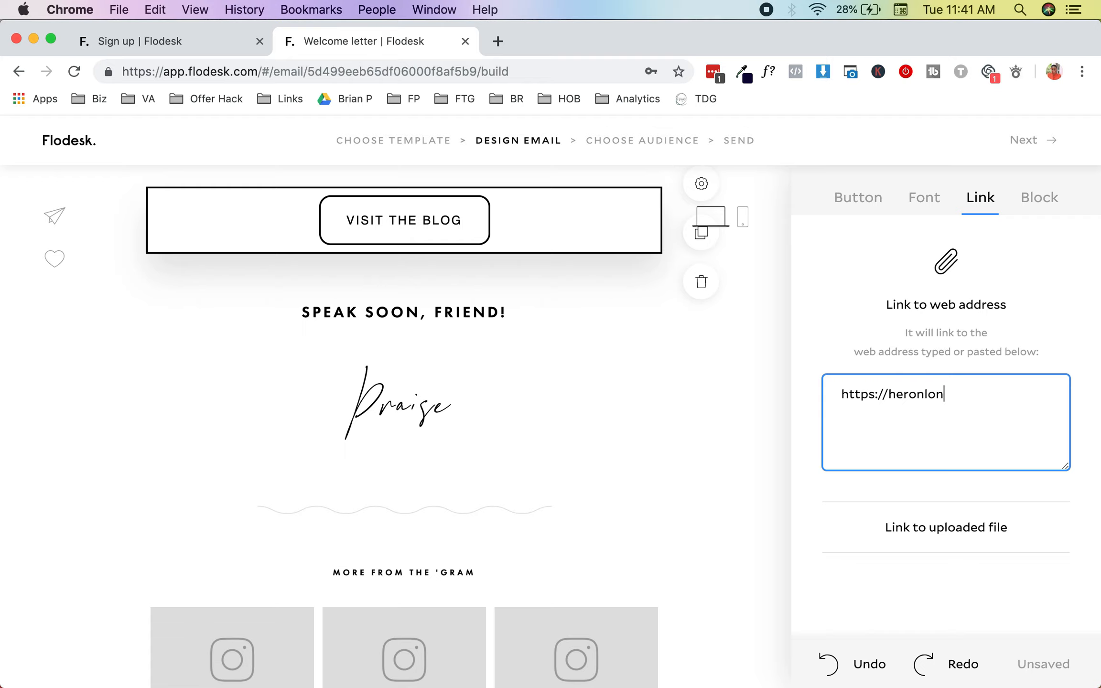
pyautogui.write('lon')
pyautogui.press('BackSpace')
pyautogui.press('BackSpace')
pyautogui.write('inebrand.com/blog')
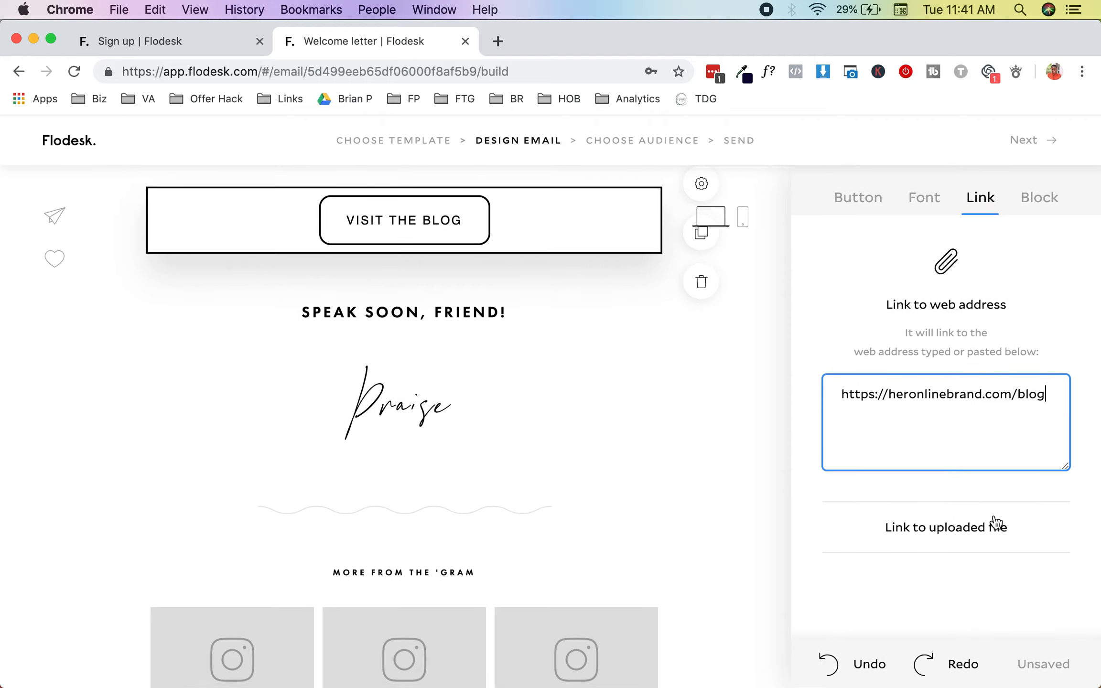
pyautogui.click(842, 192)
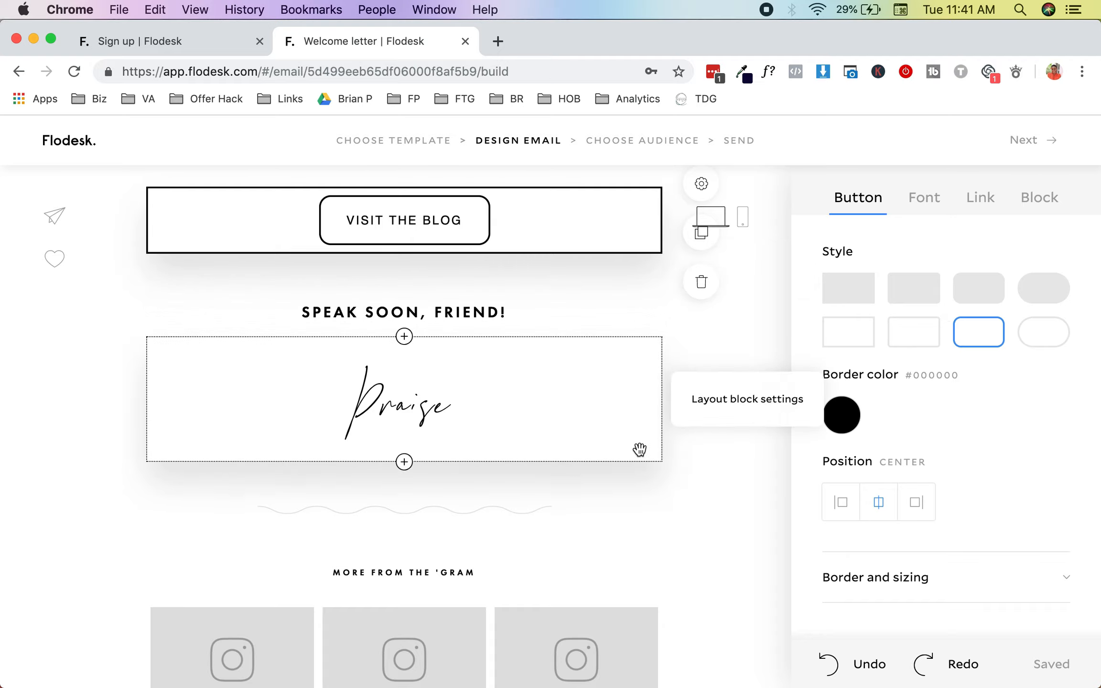
pyautogui.click(639, 449)
# Step: Link the brand's Instagram account to the 'gram gallery block and authorize Flodesk to access it
pyautogui.scroll(-5, 664, 528)
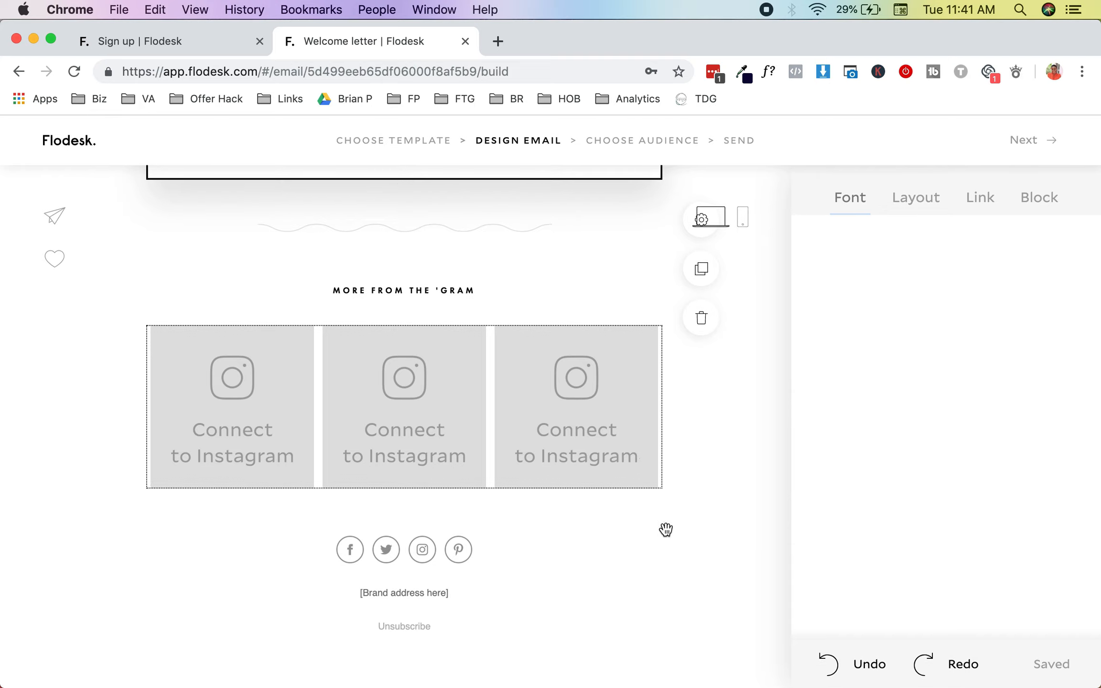
pyautogui.click(414, 393)
pyautogui.click(907, 392)
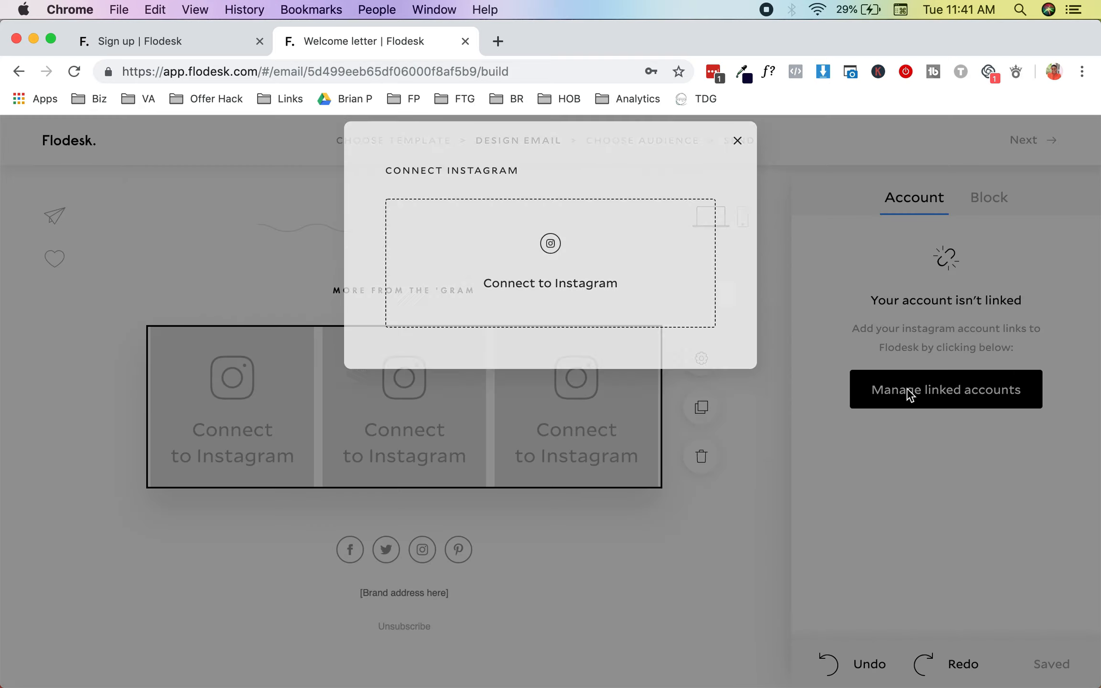
pyautogui.click(555, 398)
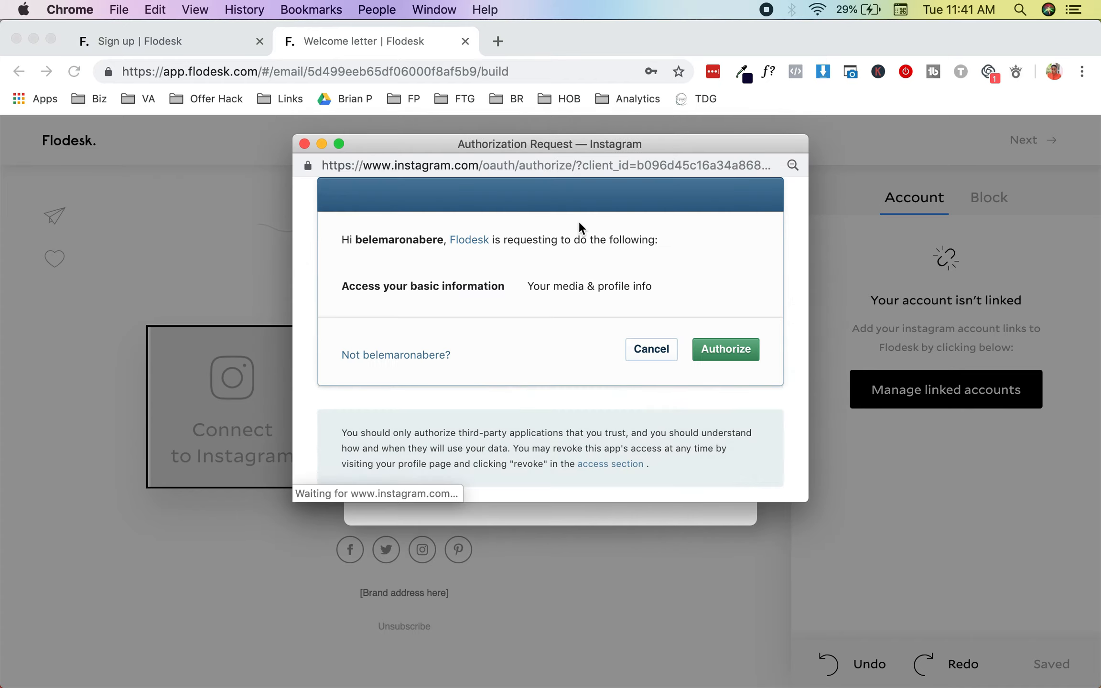
pyautogui.click(436, 357)
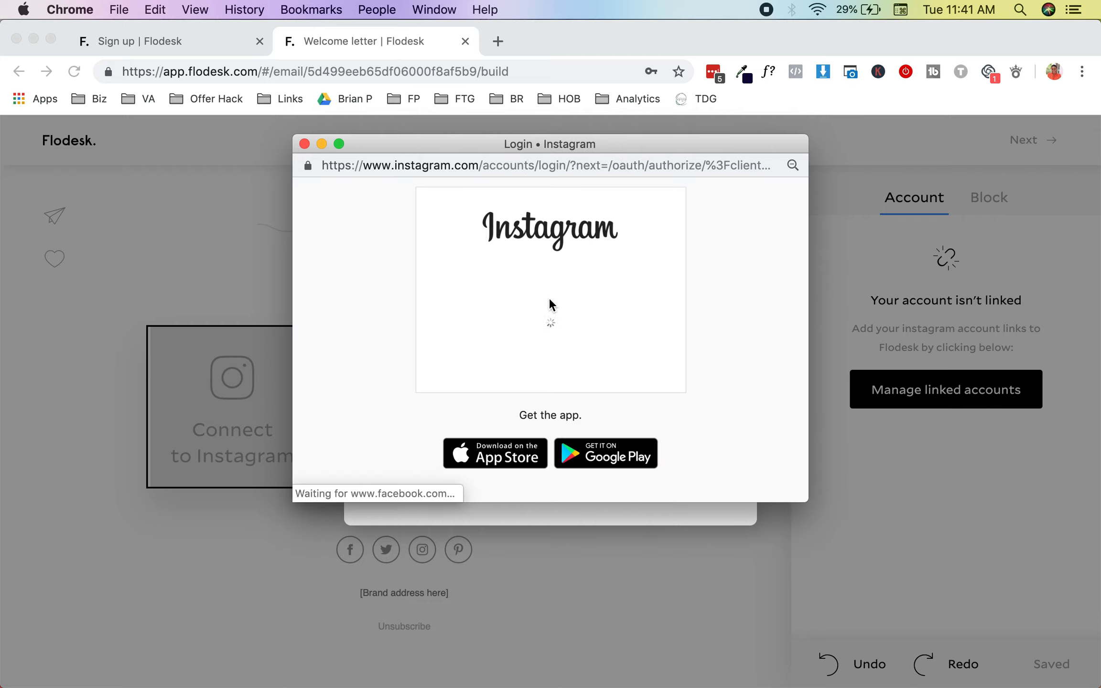
pyautogui.scroll(-2, 526, 403)
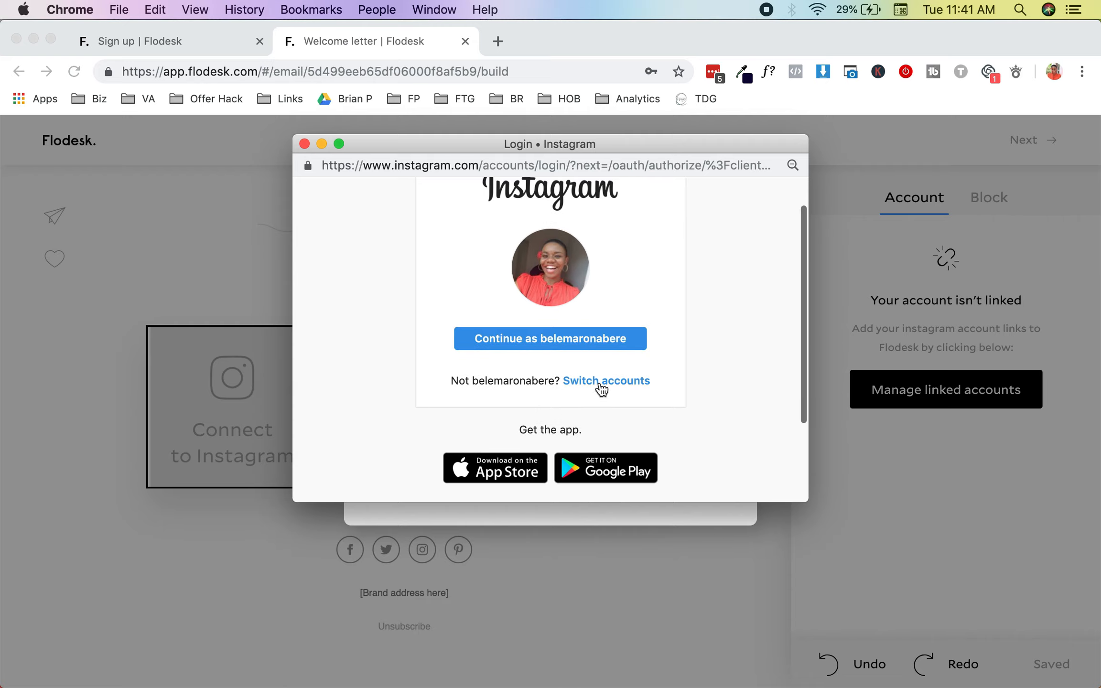
pyautogui.click(597, 384)
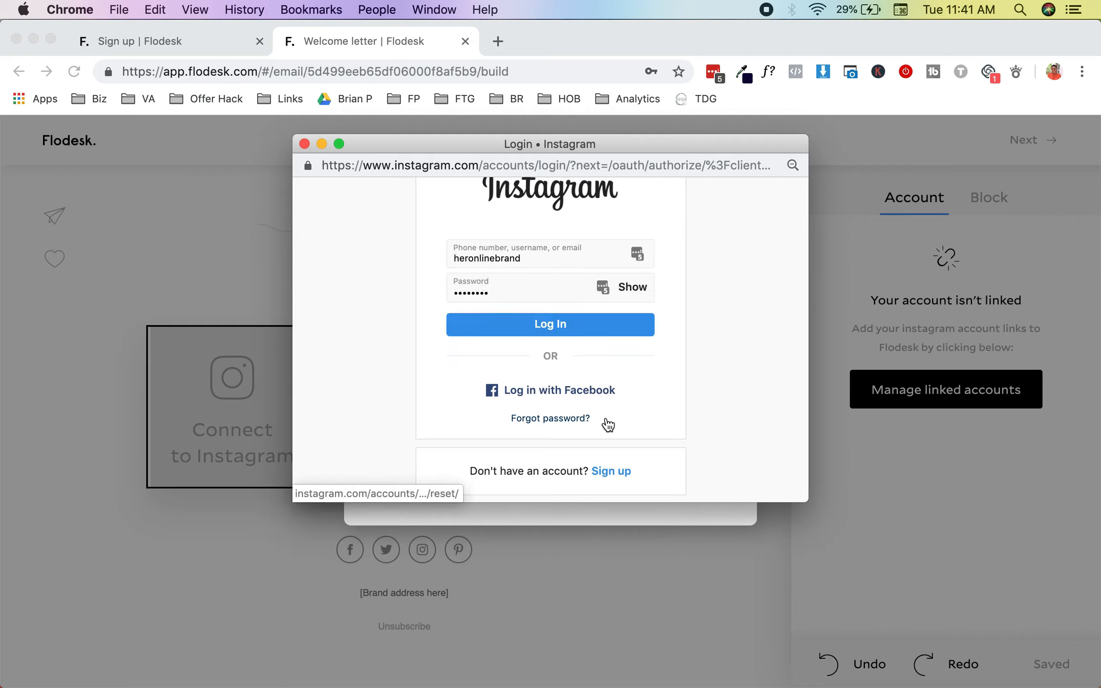
pyautogui.click(611, 329)
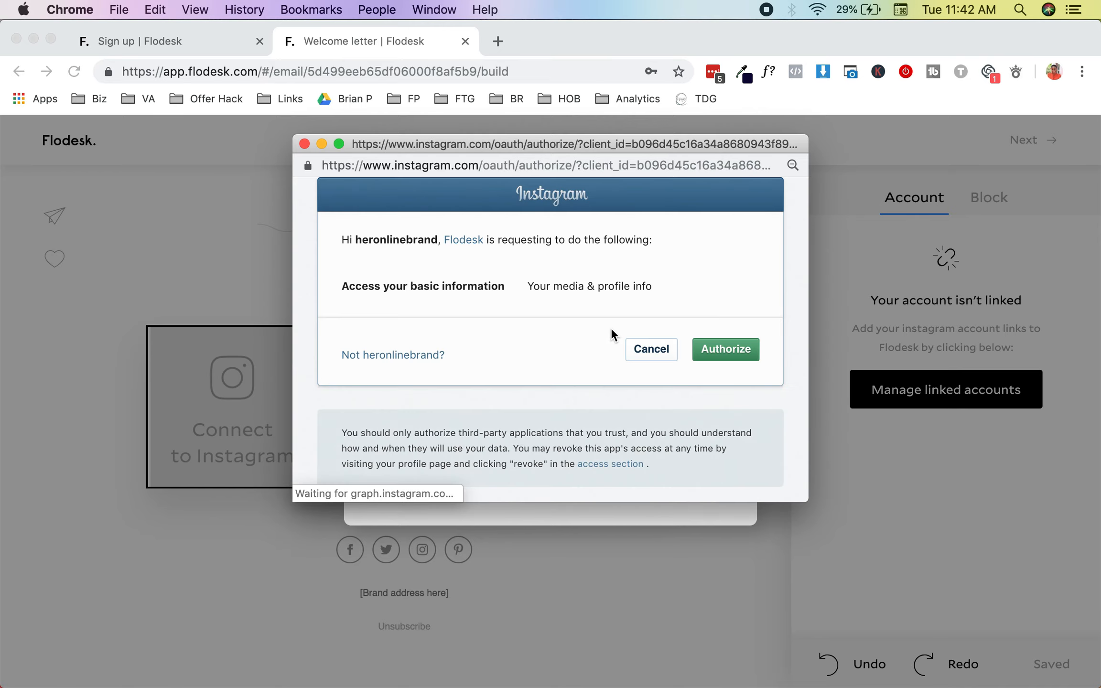
pyautogui.click(726, 350)
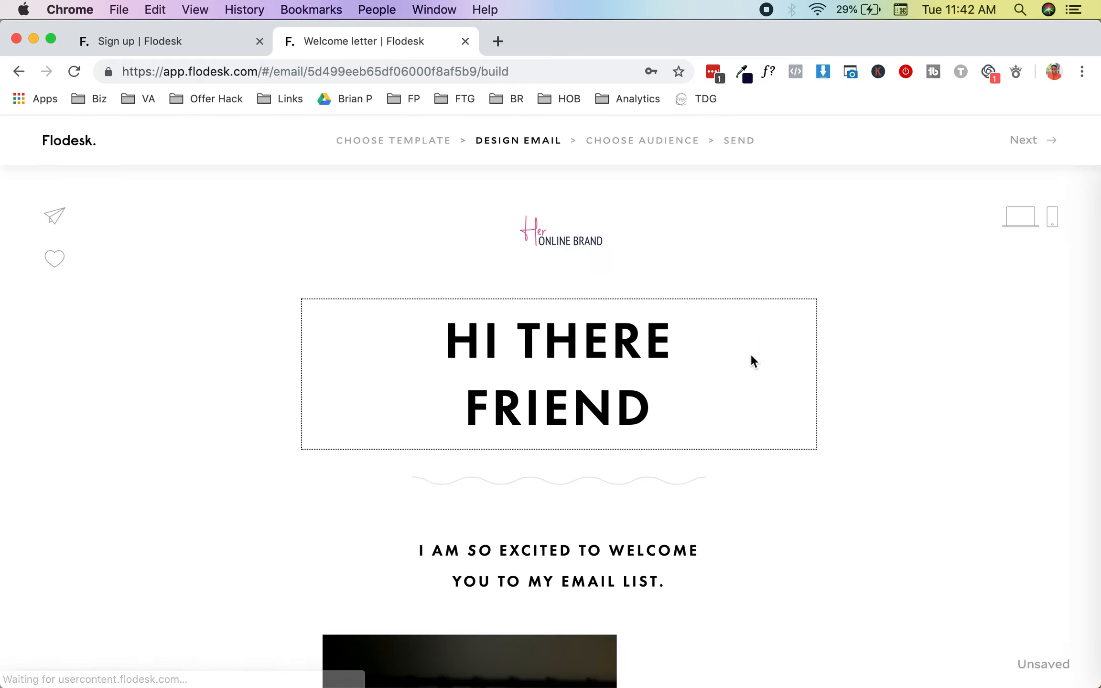
pyautogui.click(750, 356)
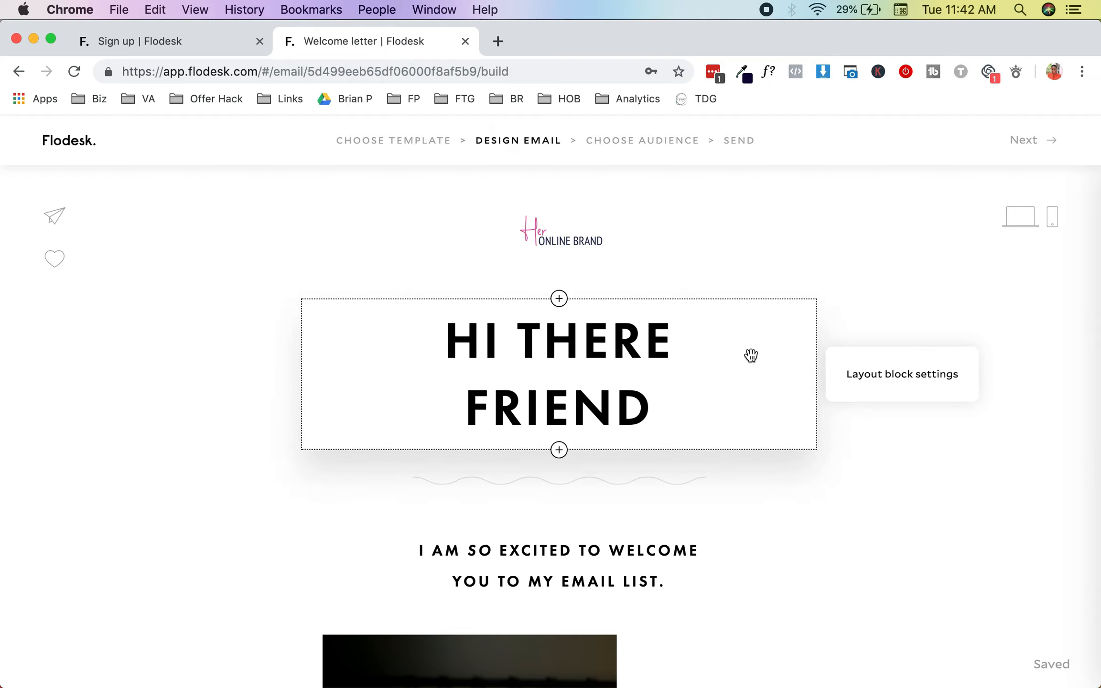
pyautogui.scroll(-20, 750, 356)
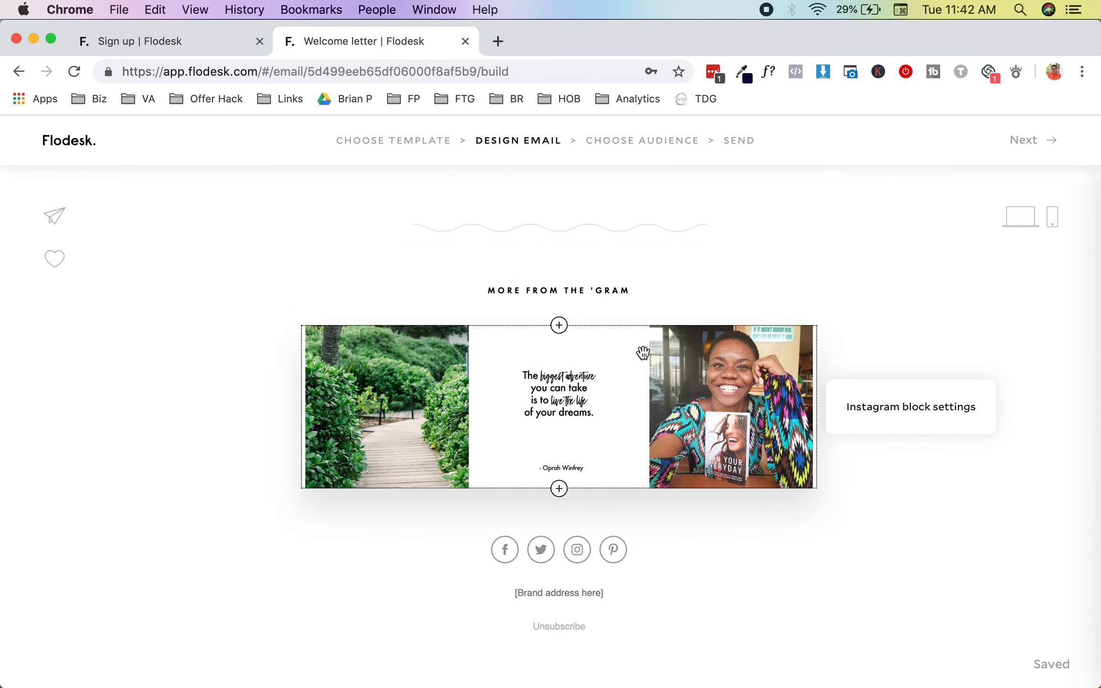
pyautogui.click(523, 553)
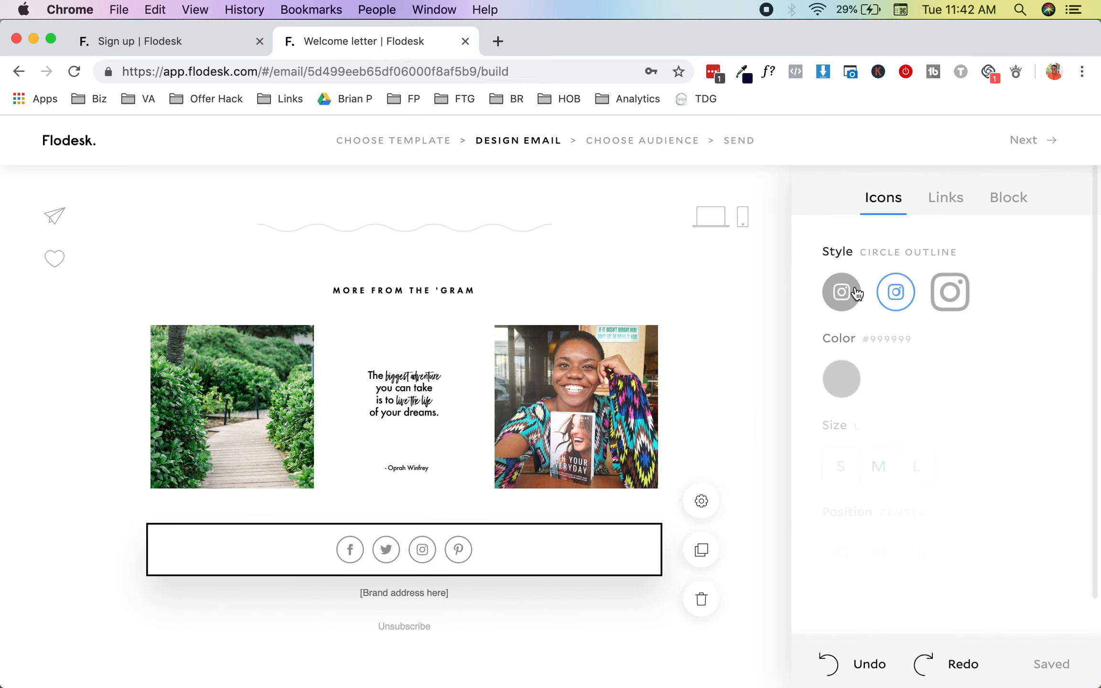
pyautogui.scroll(-3, 859, 444)
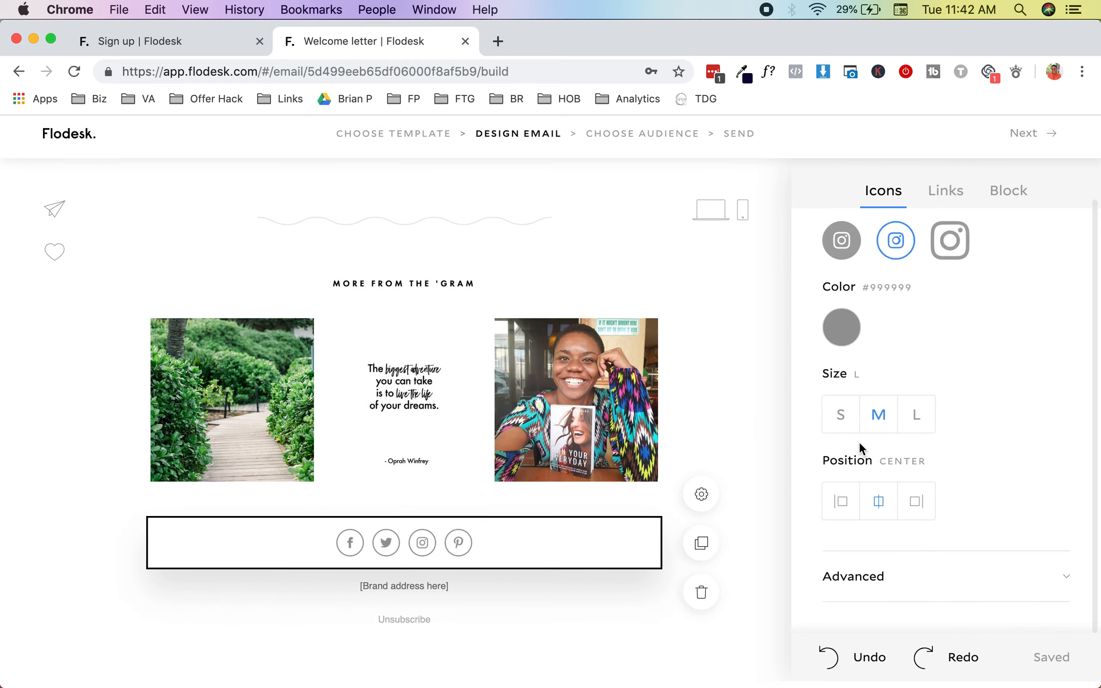
pyautogui.scroll(3, 858, 441)
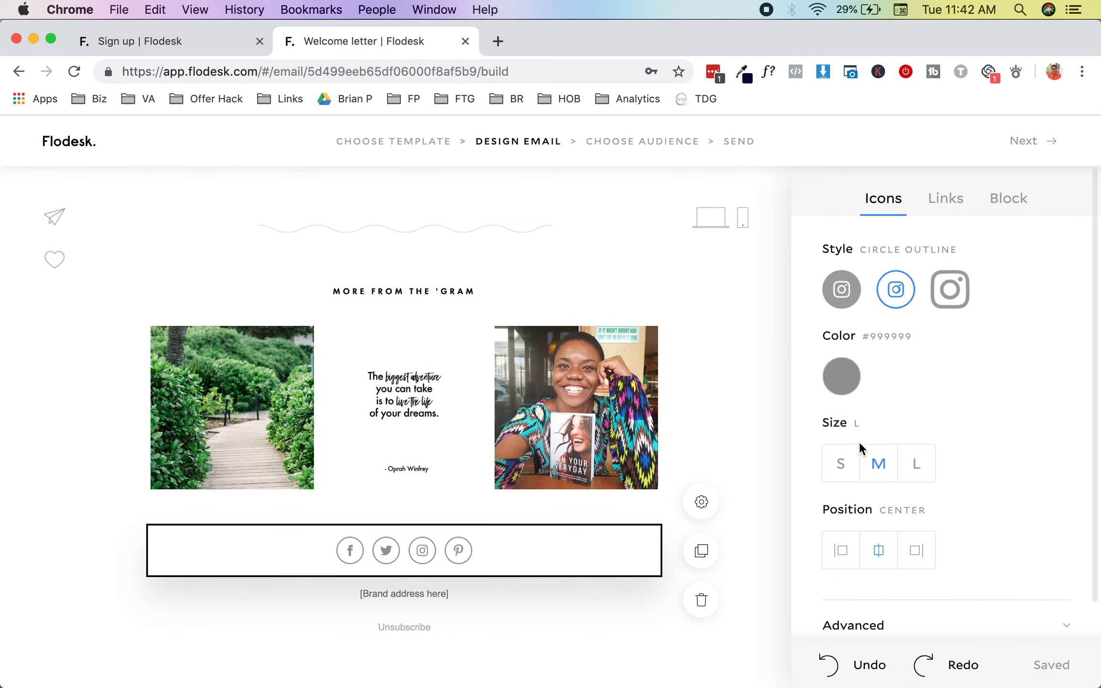
pyautogui.click(946, 209)
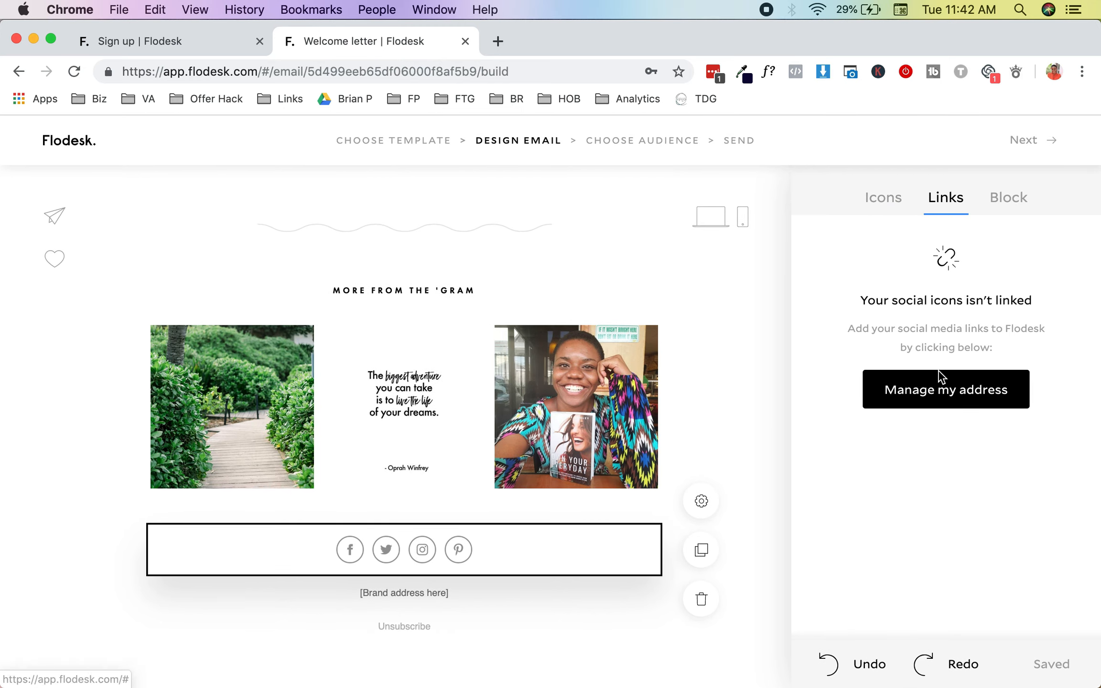
pyautogui.click(935, 397)
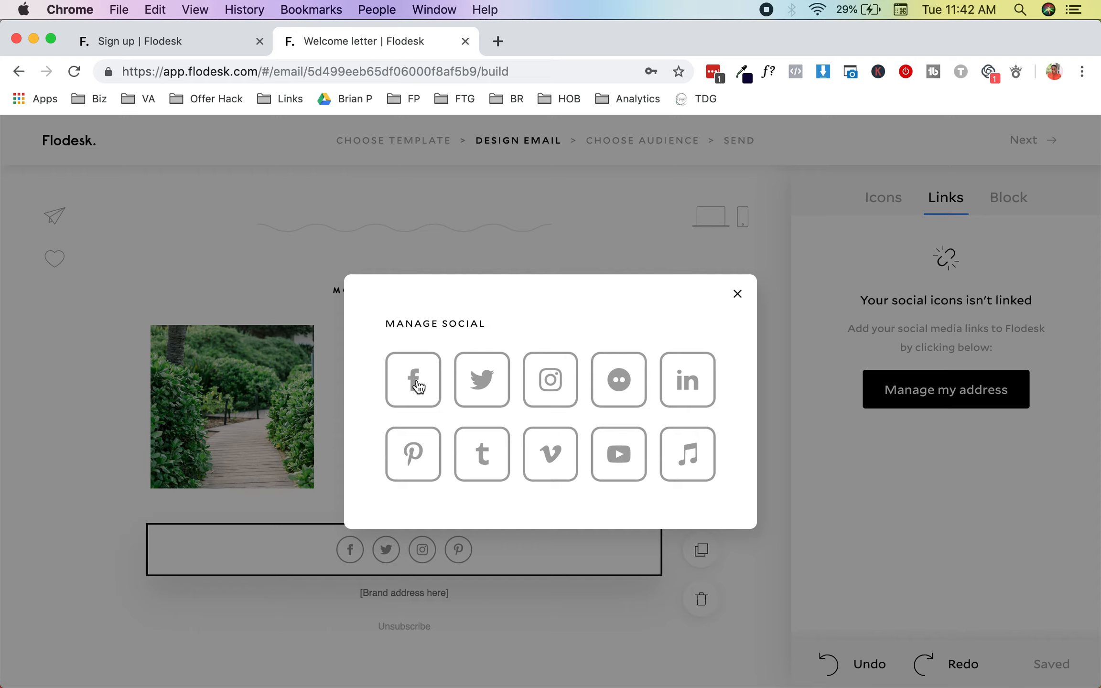
pyautogui.click(416, 383)
pyautogui.click(438, 382)
pyautogui.write('ht')
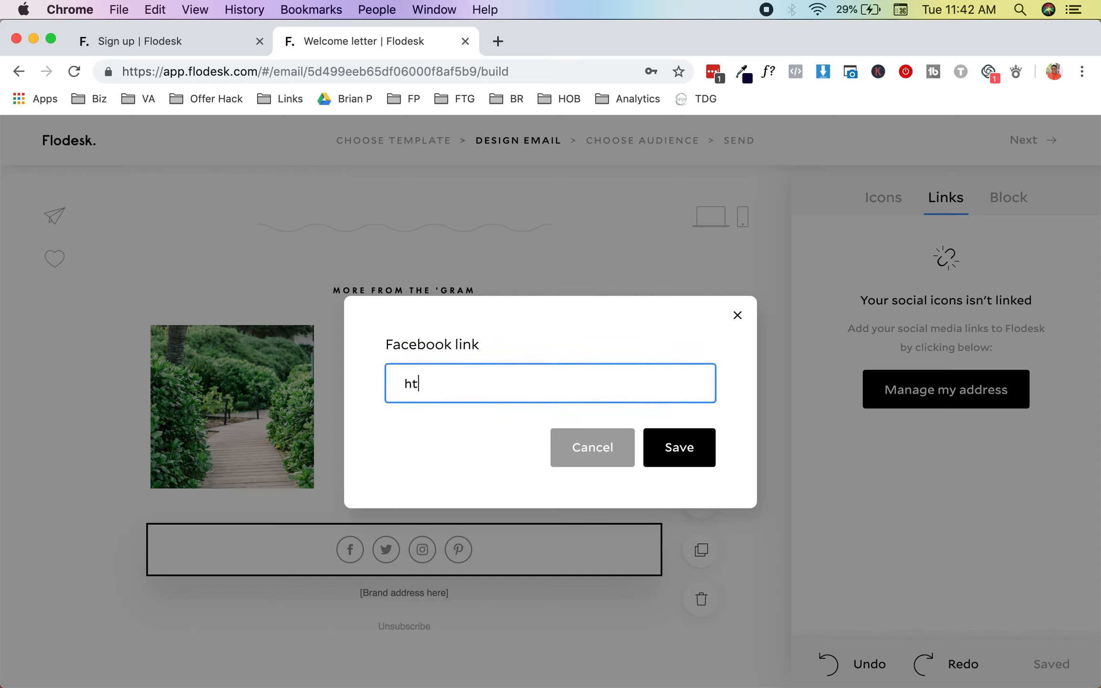
pyautogui.write('tps://facebook.com/heronlinebrand')
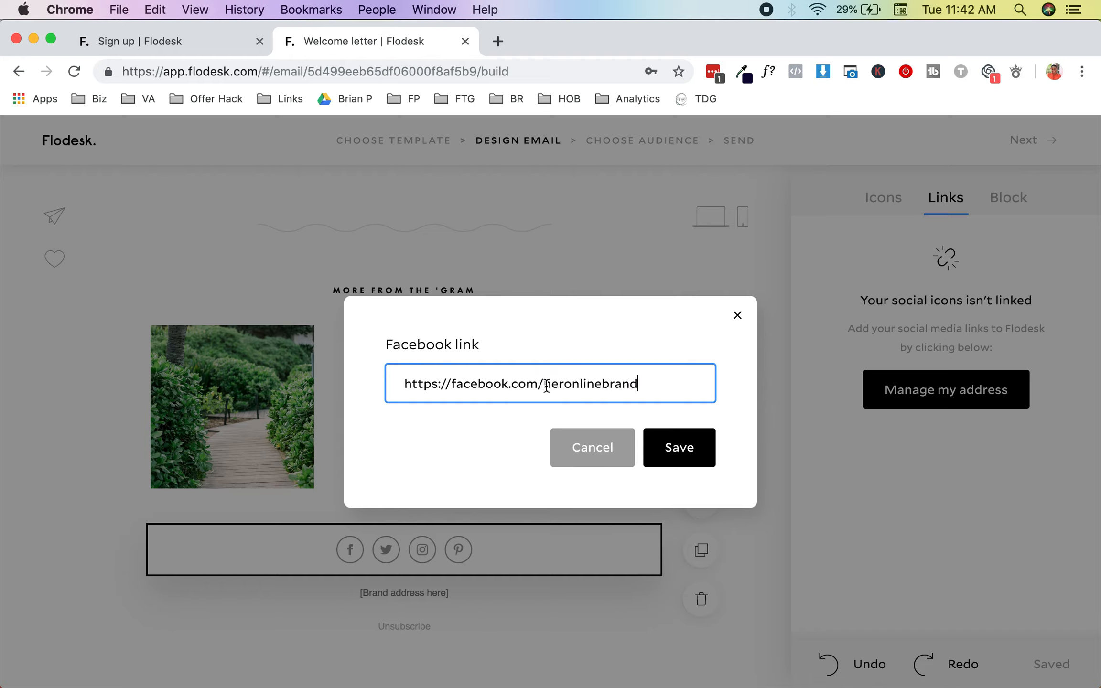
pyautogui.moveTo(544, 384); pyautogui.dragTo(680, 385)
pyautogui.press('super+c')
pyautogui.click(690, 443)
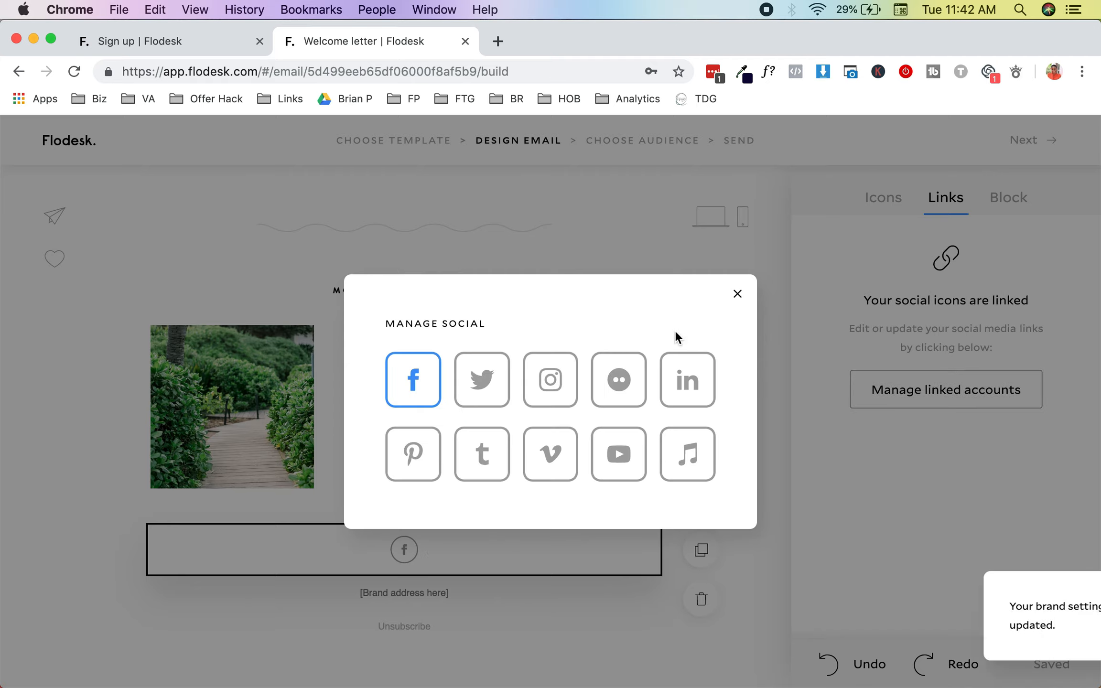
pyautogui.click(555, 382)
pyautogui.click(549, 386)
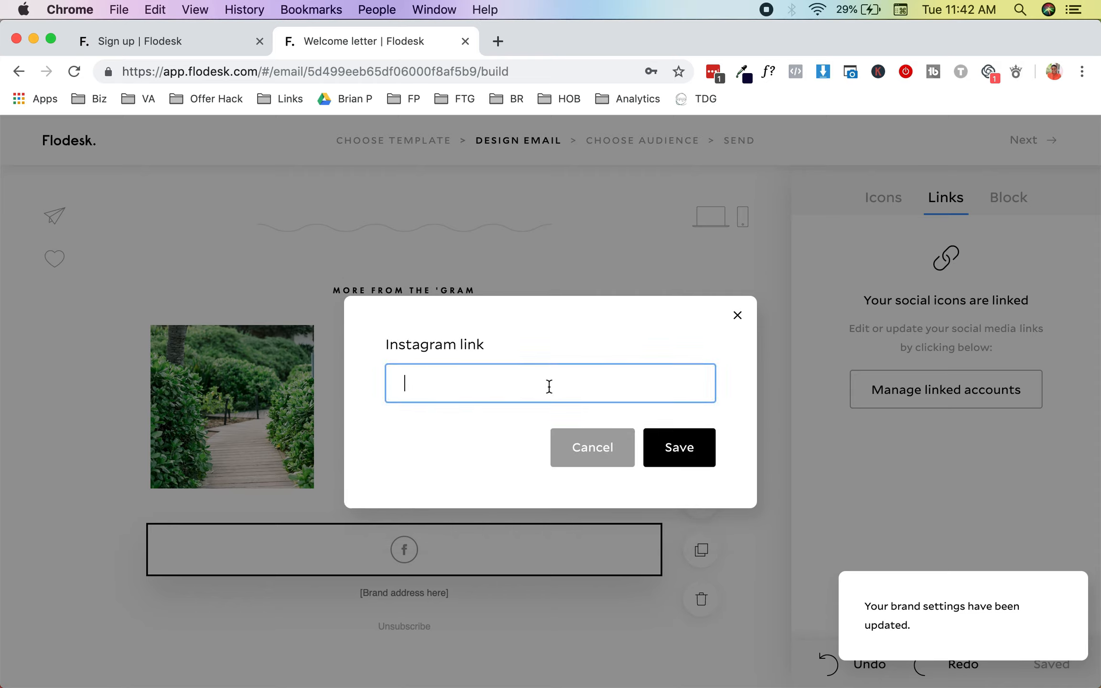
pyautogui.press('super+v')
pyautogui.click(405, 383)
pyautogui.write('https:/')
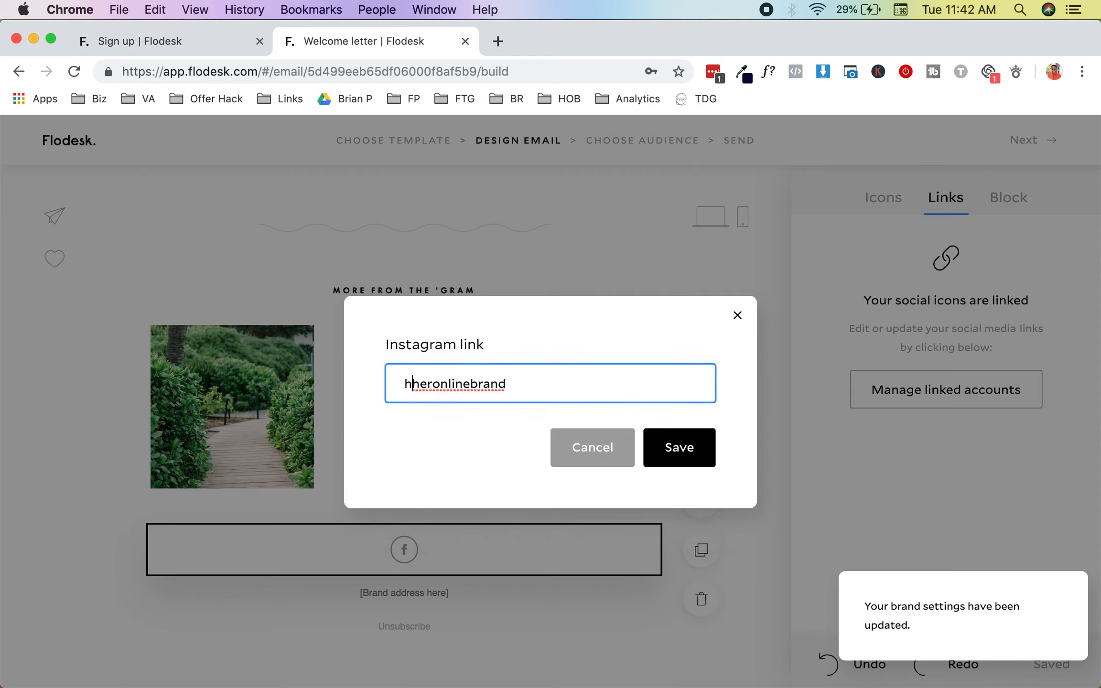
pyautogui.write('/instagram.com')
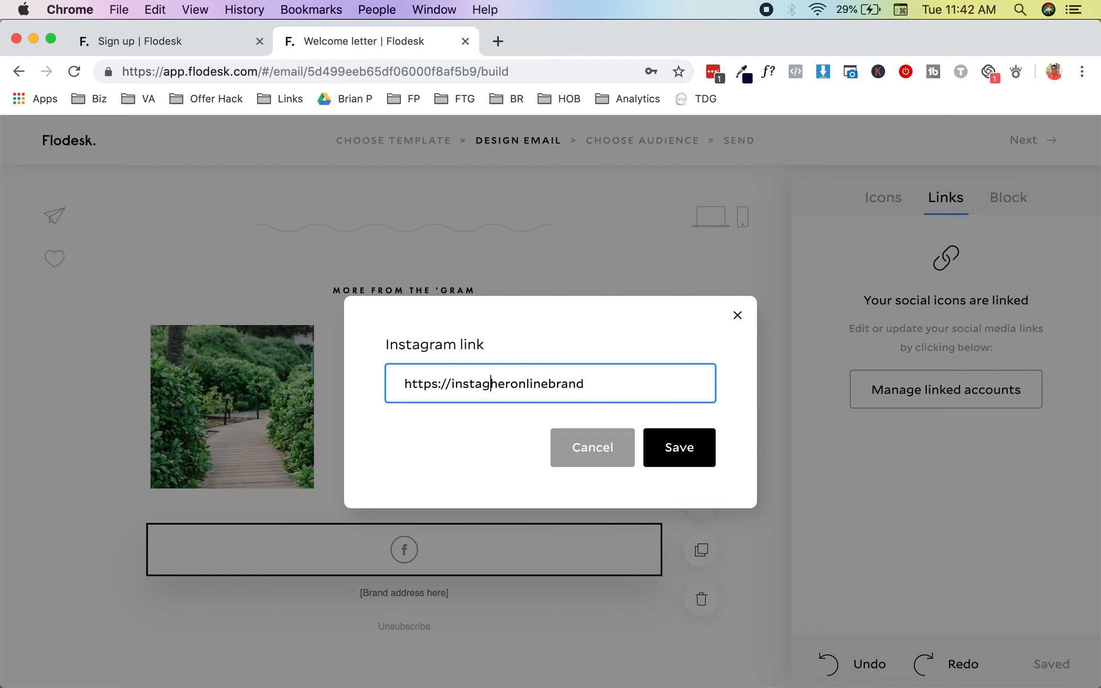
pyautogui.write('/')
pyautogui.click(700, 447)
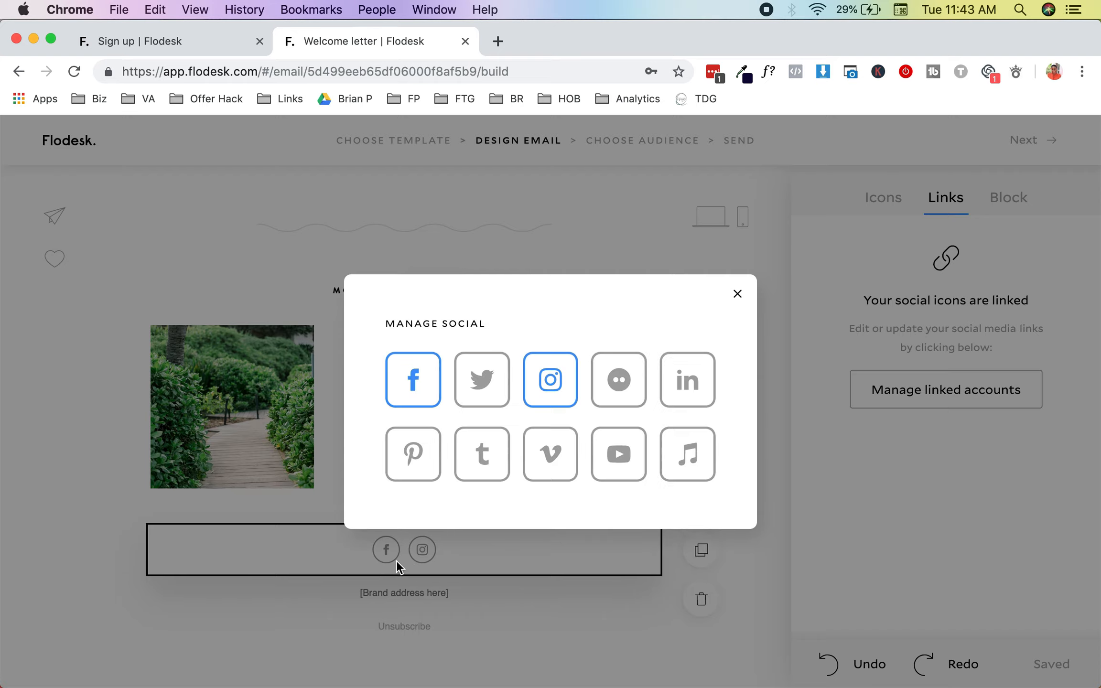
pyautogui.click(630, 452)
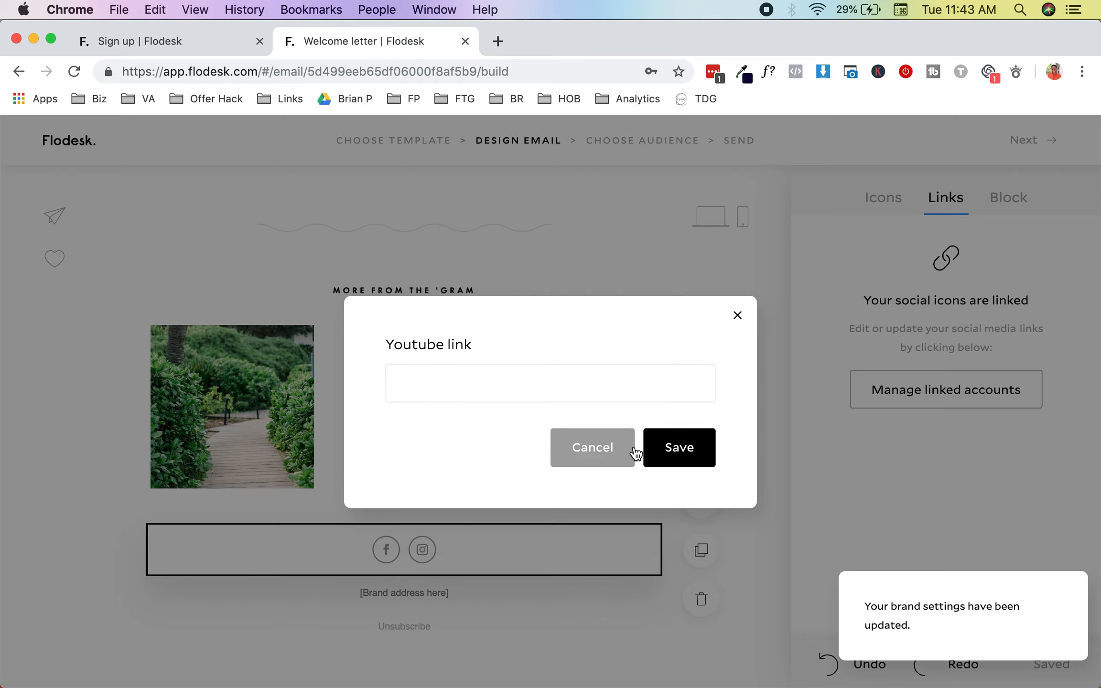
pyautogui.click(528, 389)
pyautogui.press('super+v')
pyautogui.click(404, 380)
pyautogui.write('https://')
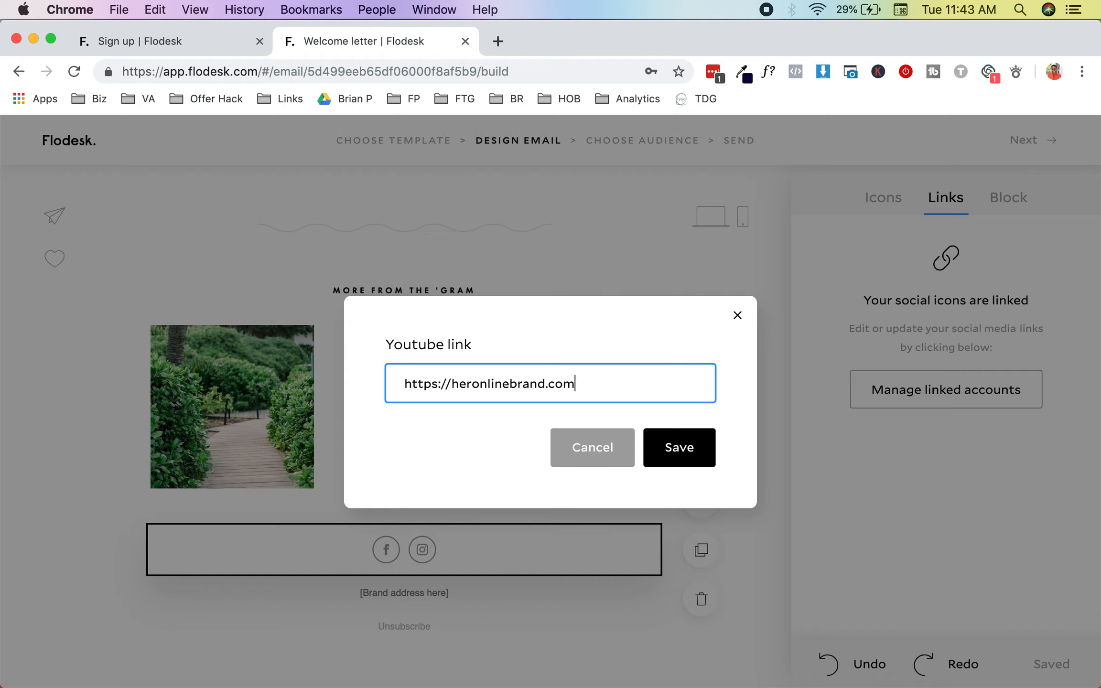
pyautogui.write('outube')
pyautogui.click(697, 454)
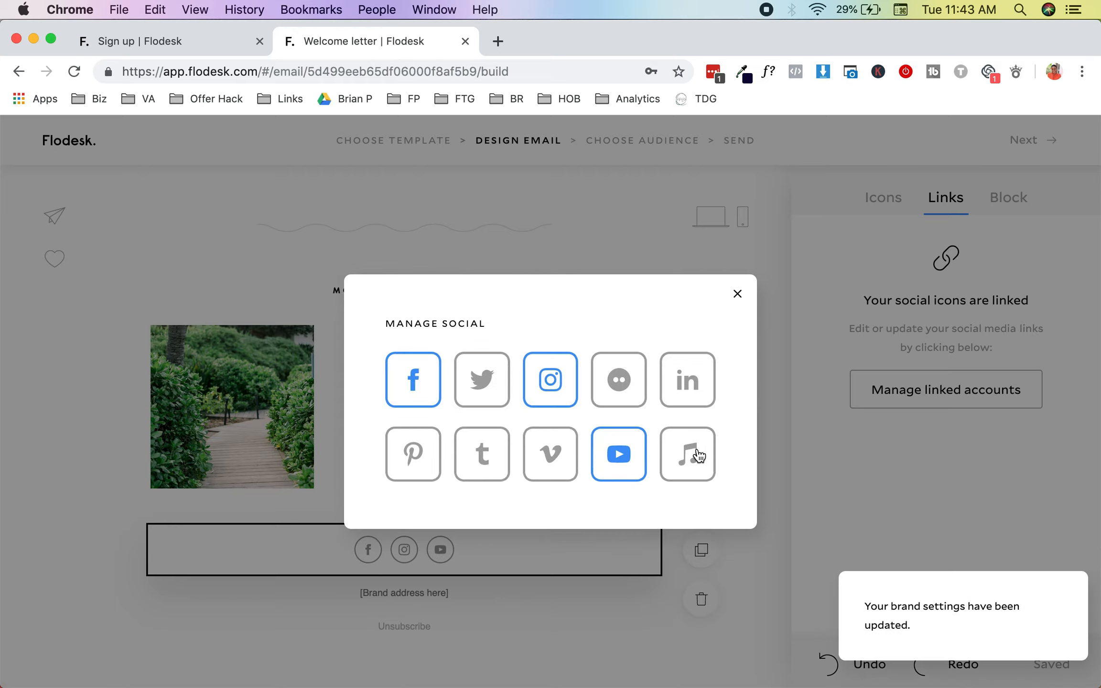
pyautogui.click(430, 444)
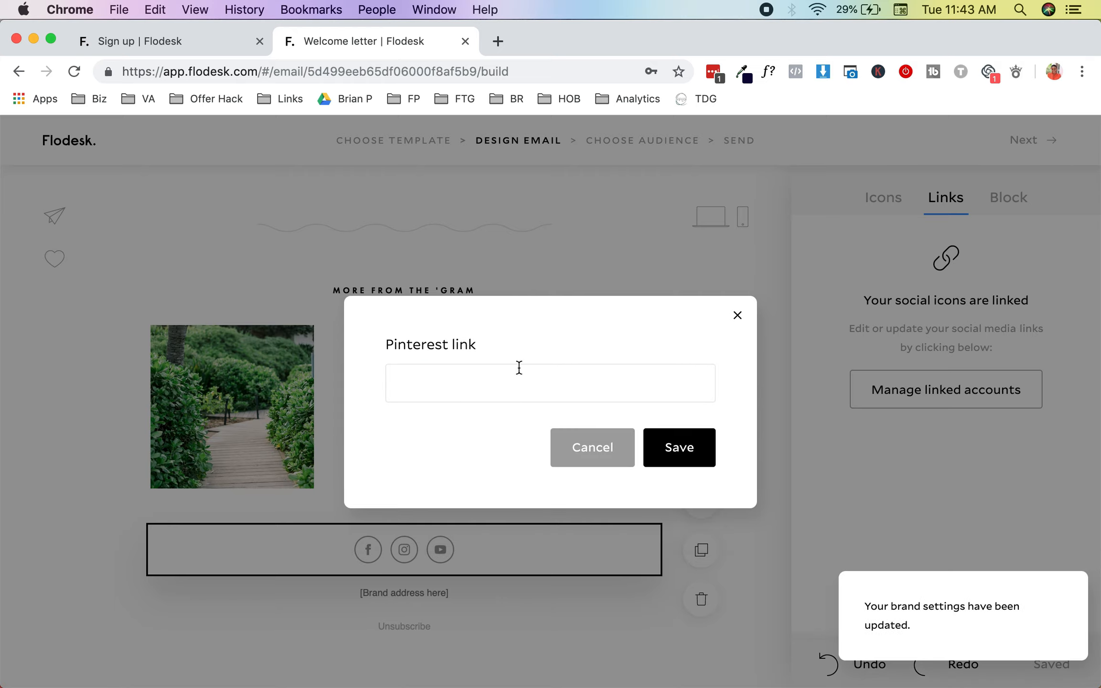
pyautogui.click(509, 388)
pyautogui.write('https://heronpinterest.com/')
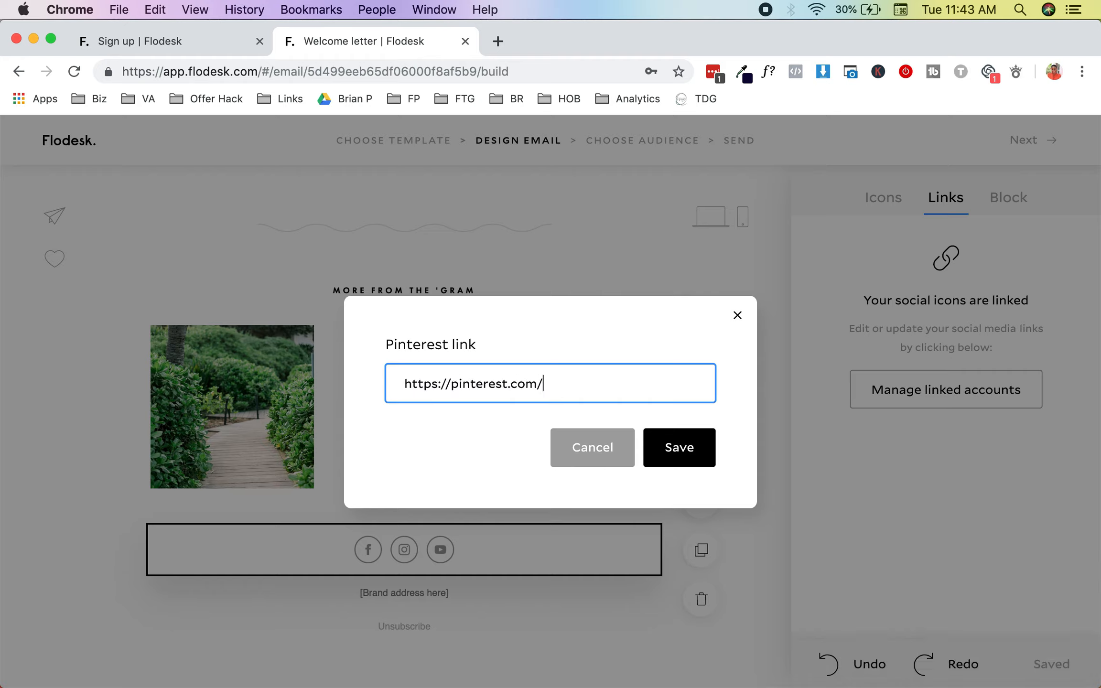
pyautogui.write('heronlinebrand')
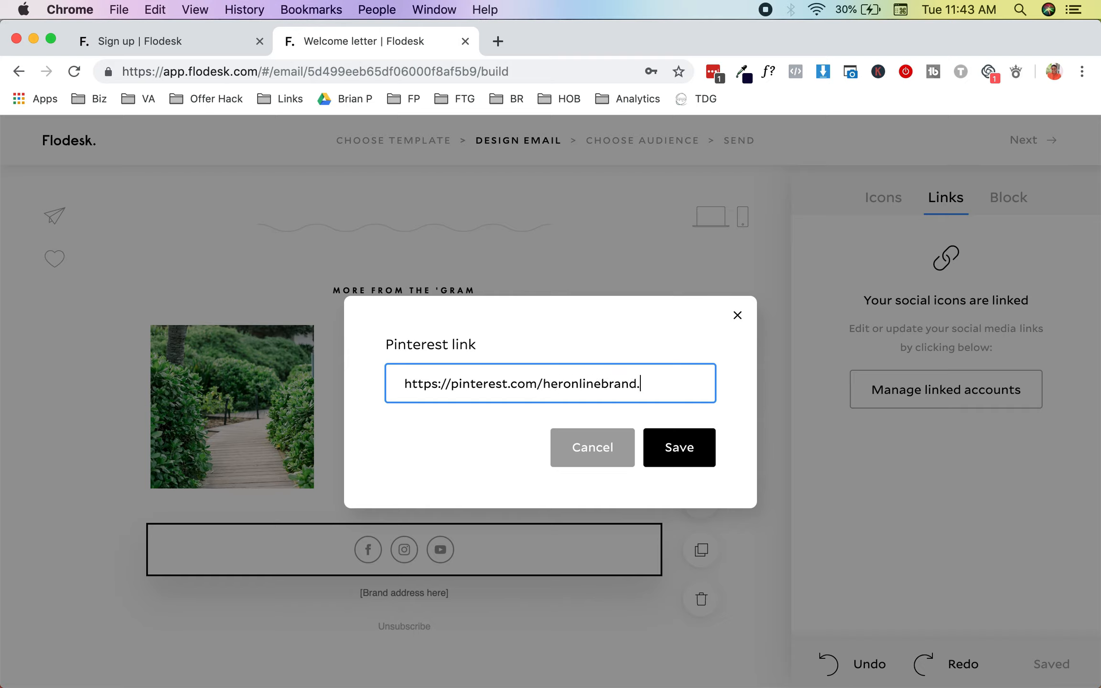
pyautogui.click(658, 444)
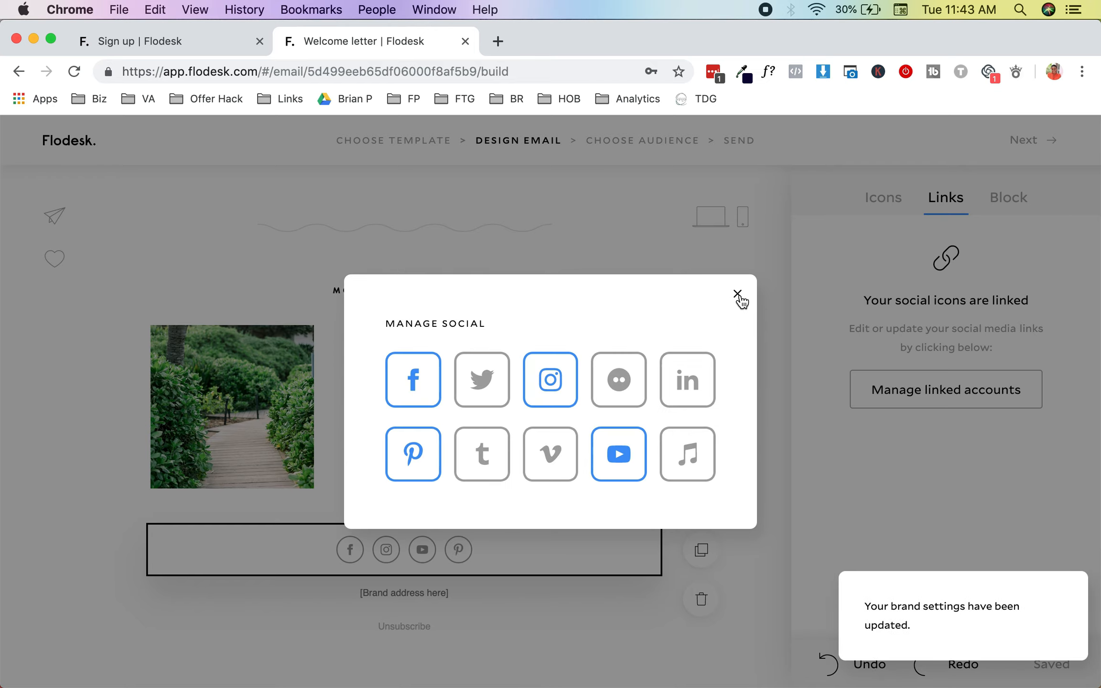
pyautogui.click(737, 295)
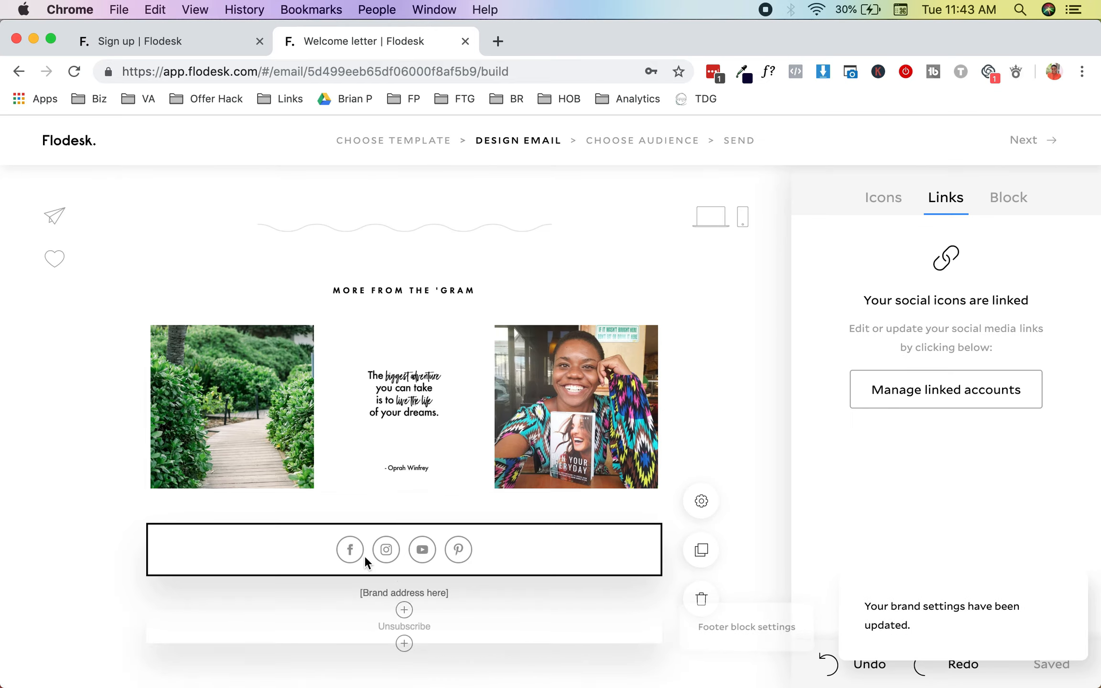
# Step: Expand the social icons' advanced style options, then show the brand address block's Address settings
pyautogui.click(880, 211)
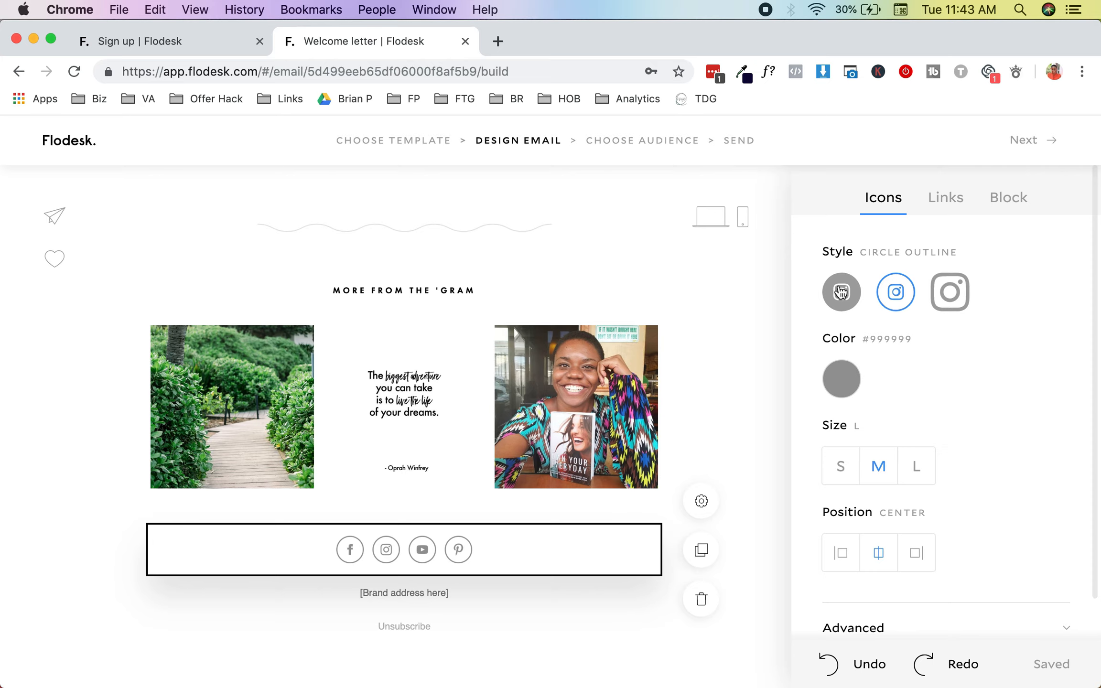
pyautogui.scroll(-3, 843, 426)
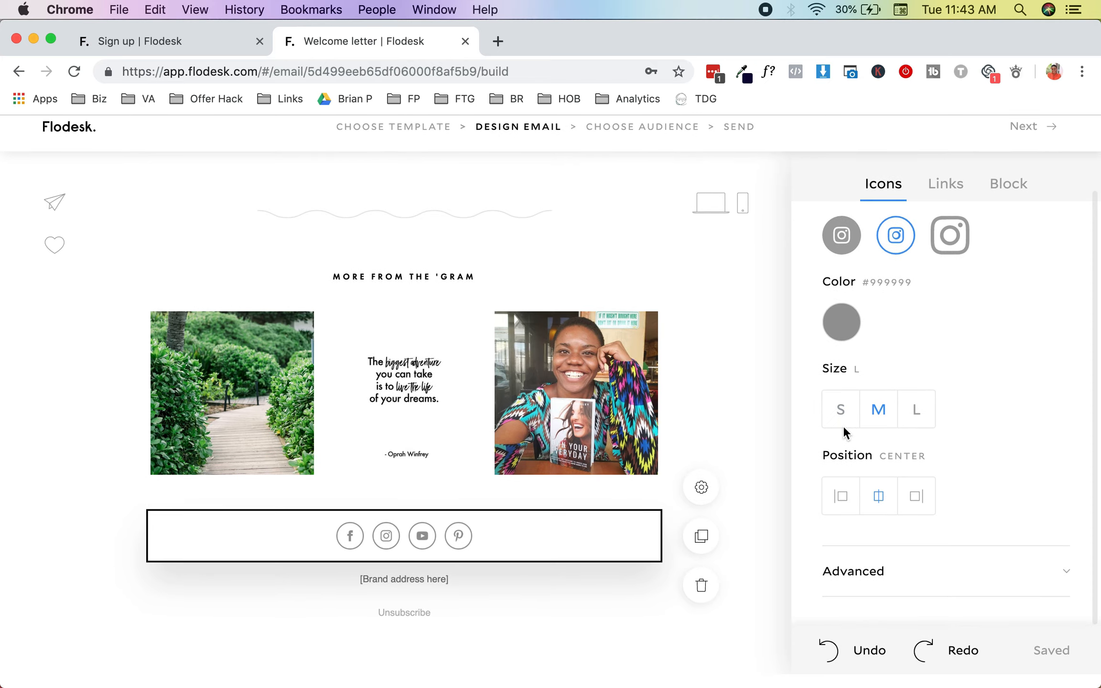
pyautogui.scroll(3, 844, 430)
pyautogui.scroll(-2, 965, 594)
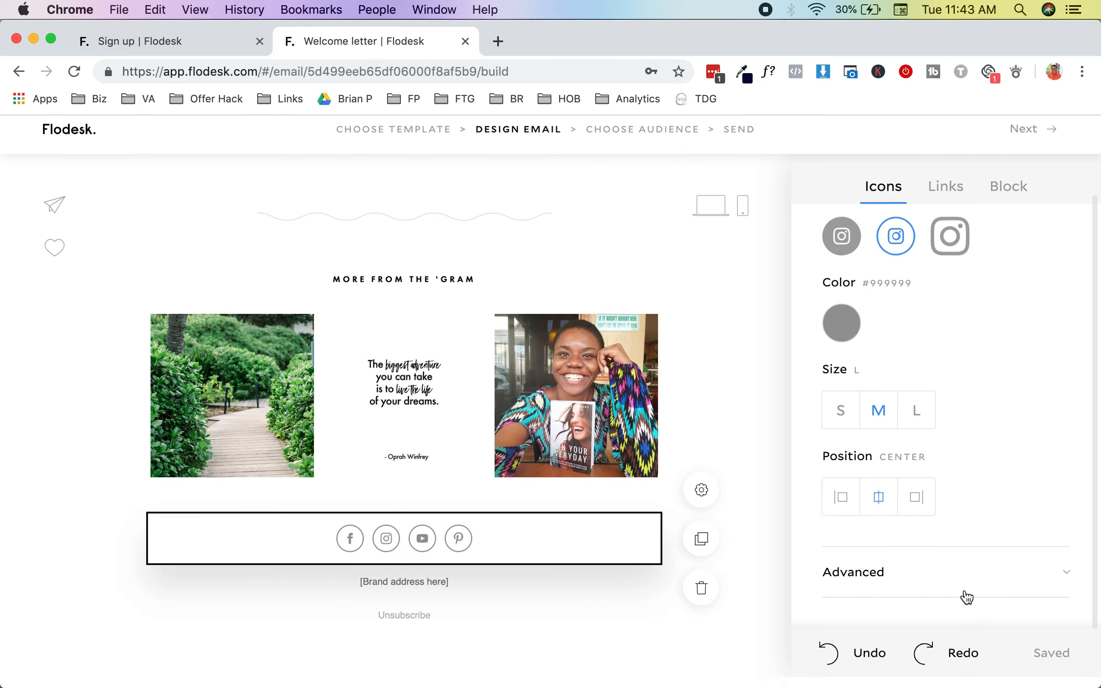
pyautogui.click(977, 588)
pyautogui.scroll(-2, 955, 573)
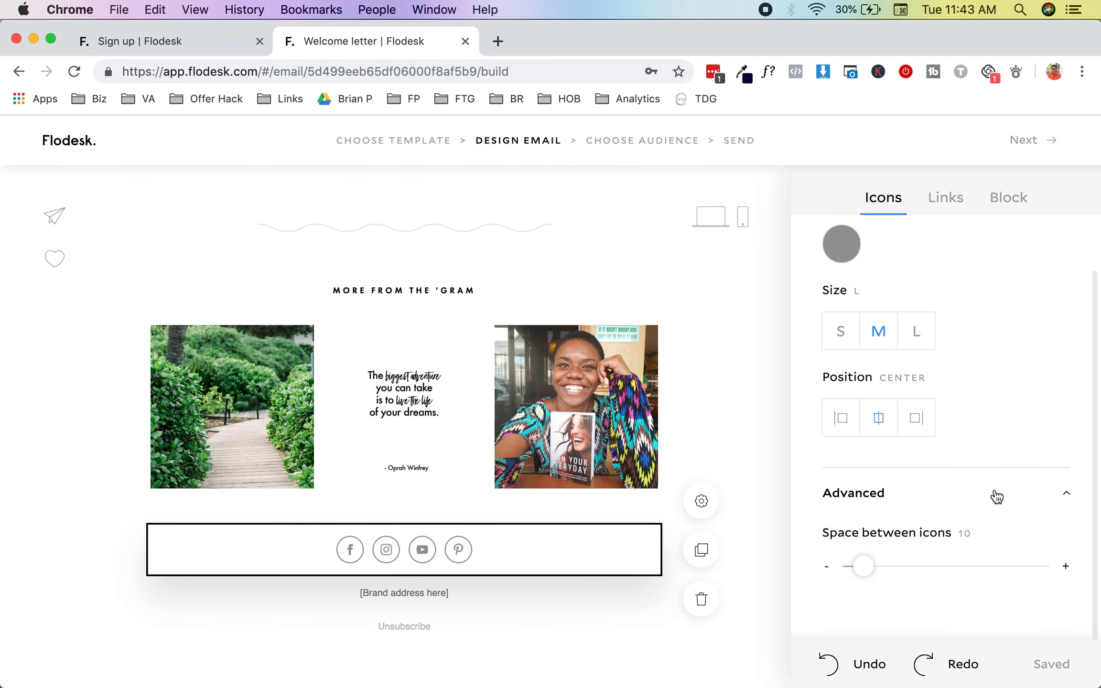
pyautogui.click(411, 600)
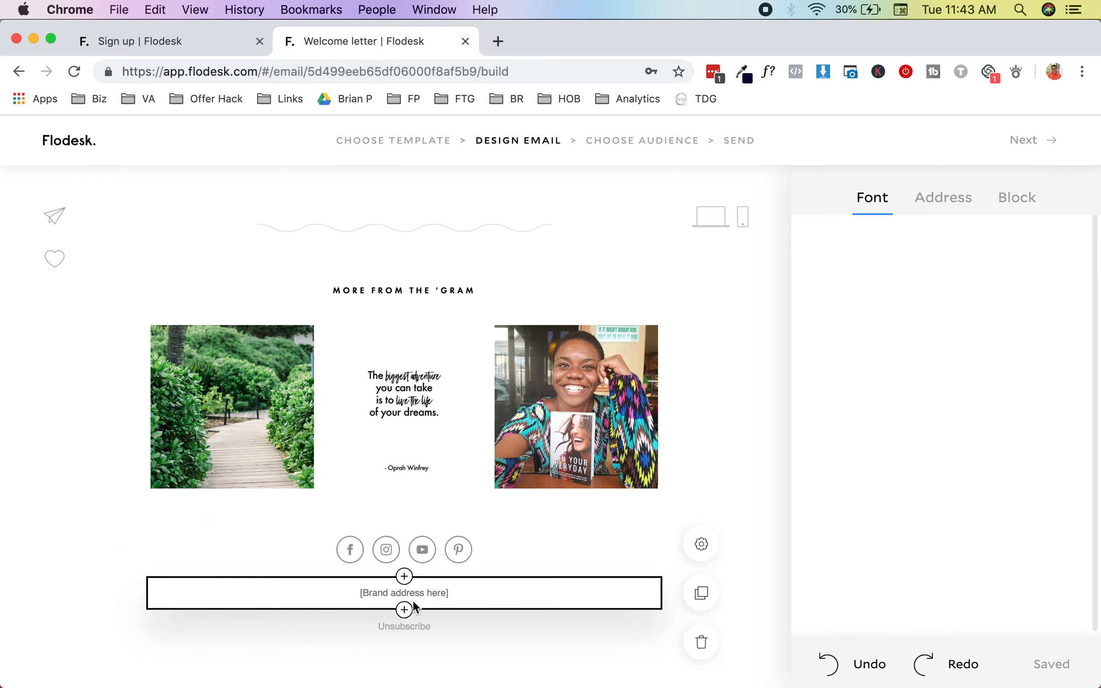
pyautogui.click(943, 198)
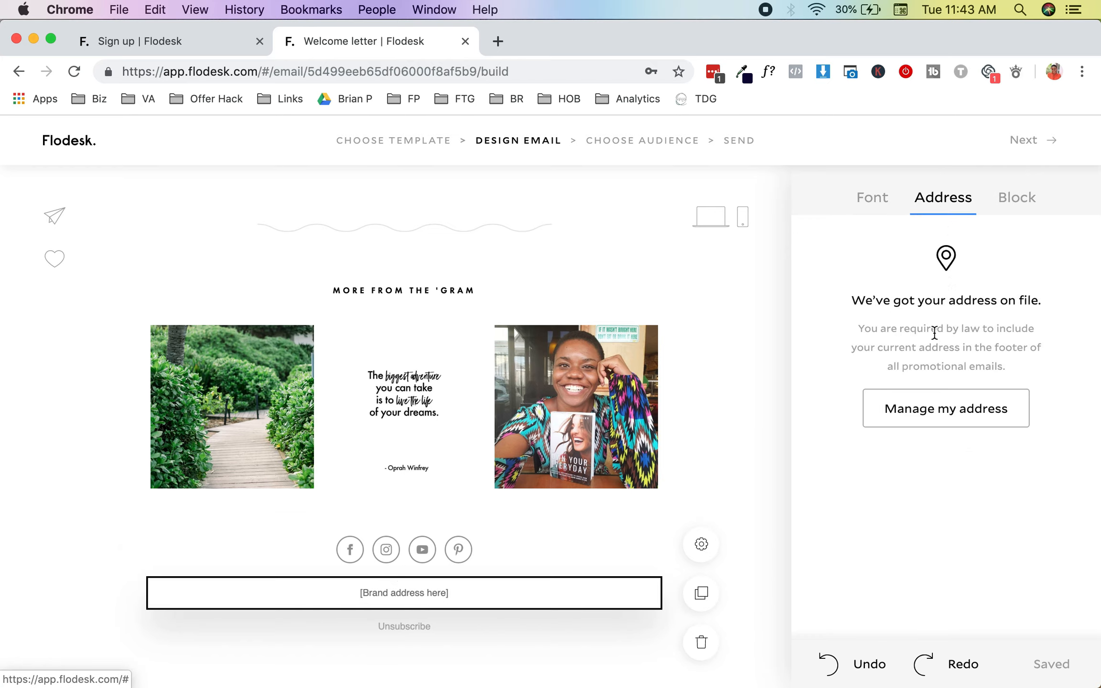
# Step: Autofill the brand's saved mailing address in the address editor and save it
pyautogui.click(931, 397)
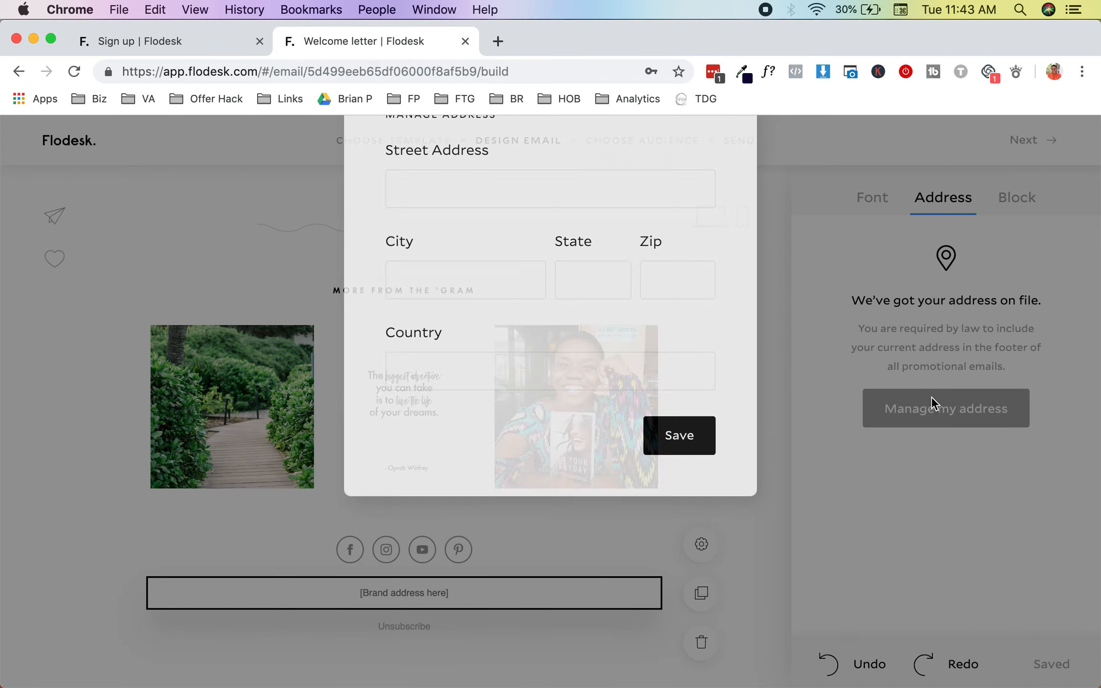
pyautogui.click(586, 298)
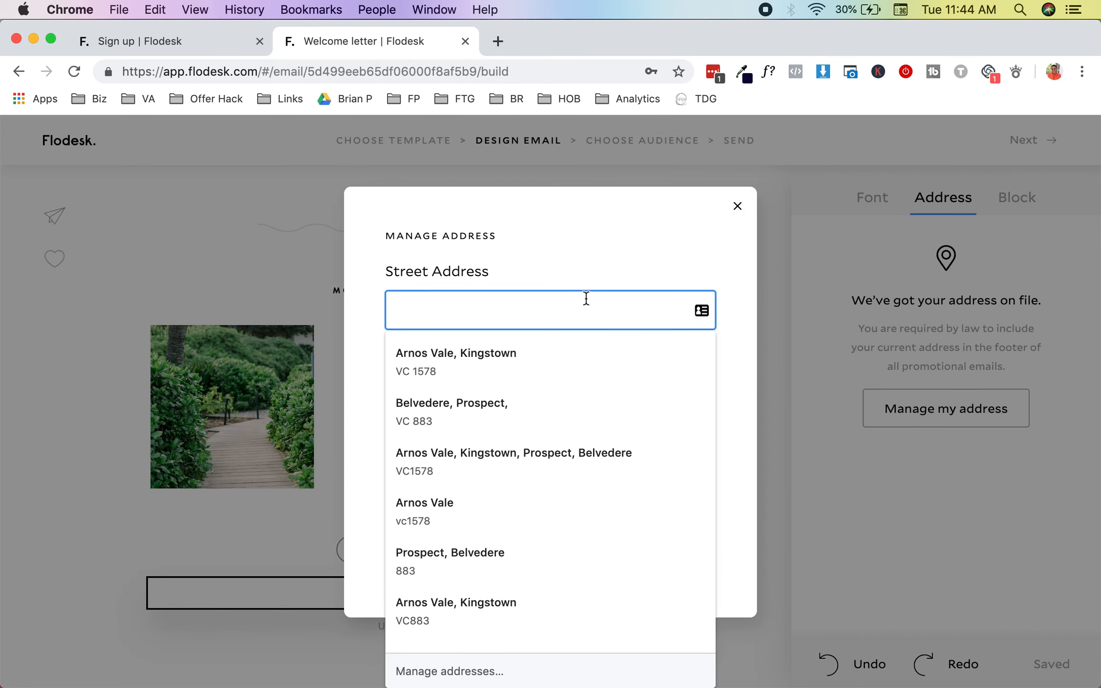
pyautogui.click(536, 418)
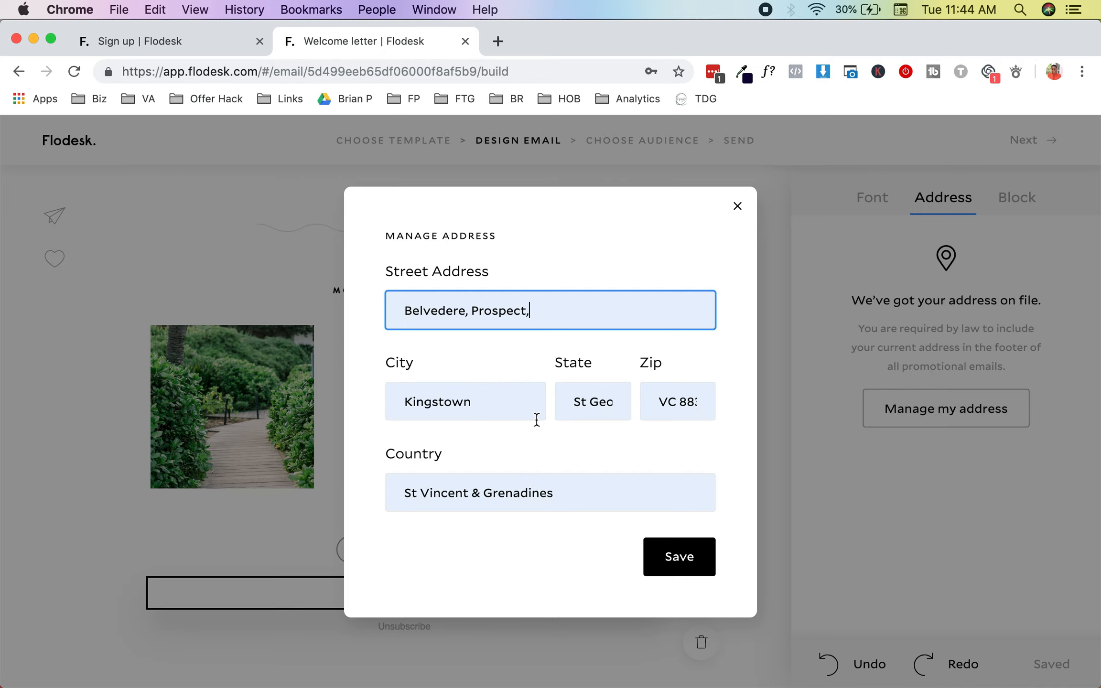
pyautogui.click(691, 567)
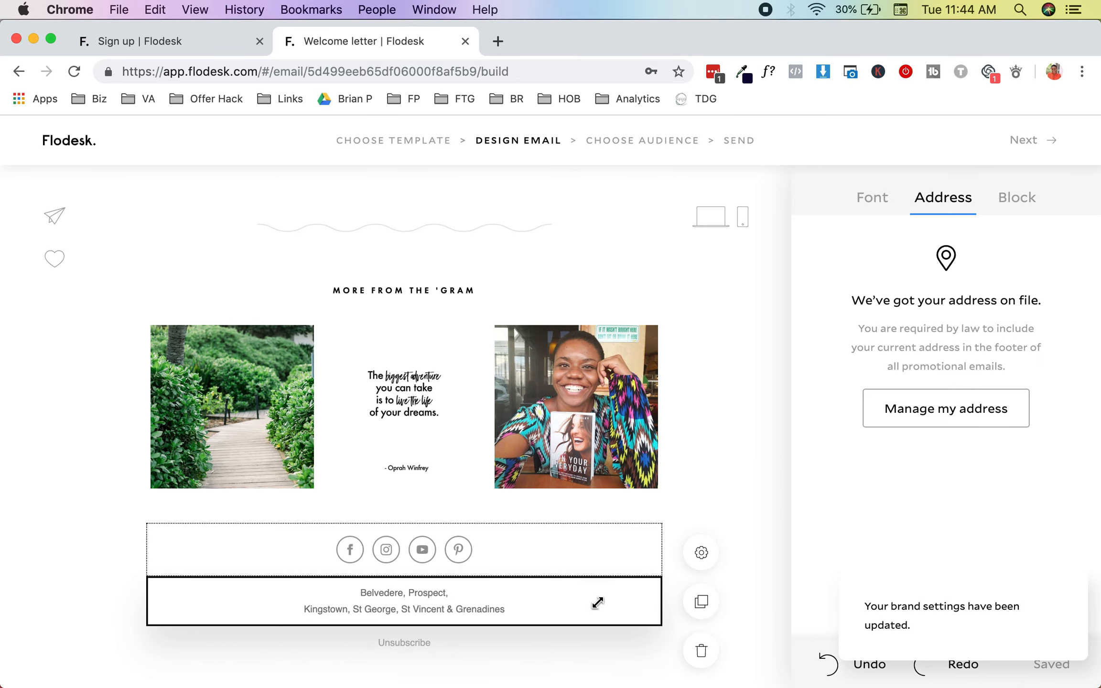
pyautogui.scroll(-1, 586, 616)
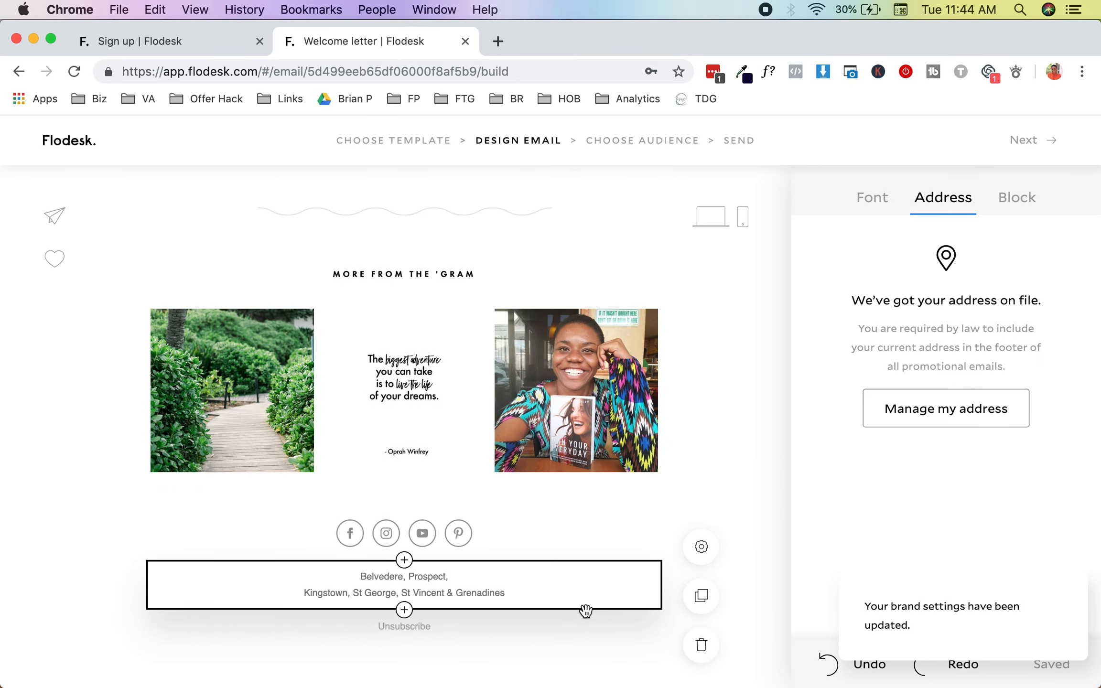
# Step: Preview the Friendly, Honest and Caring unsubscribe message styles on the footer block
pyautogui.click(501, 632)
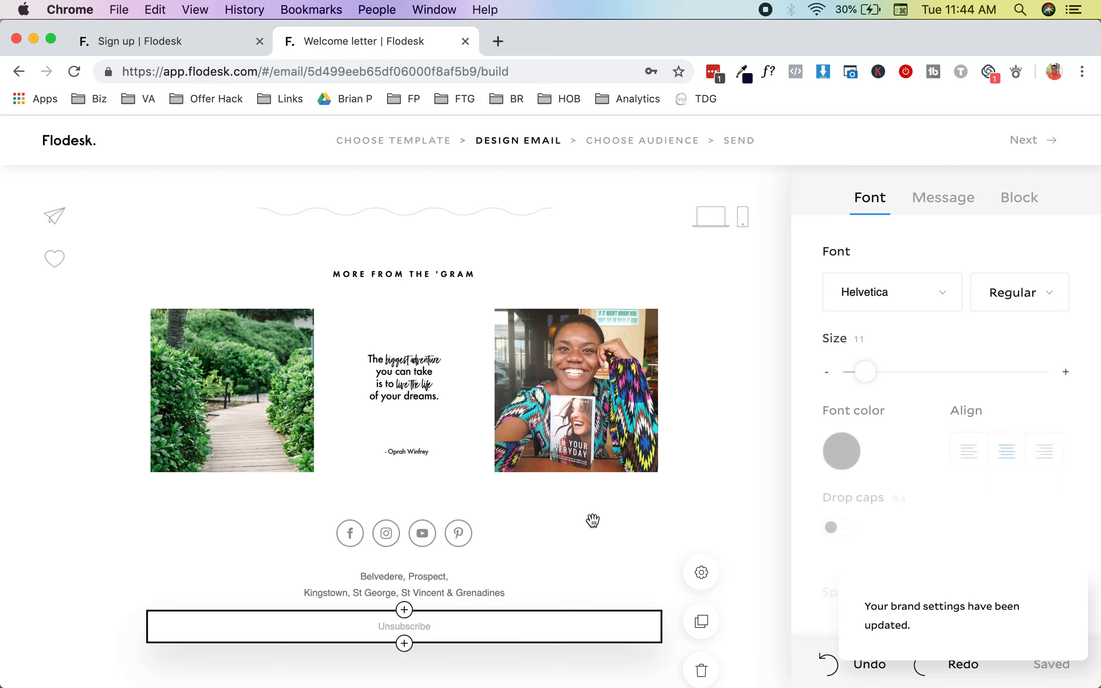
pyautogui.scroll(-1, 607, 491)
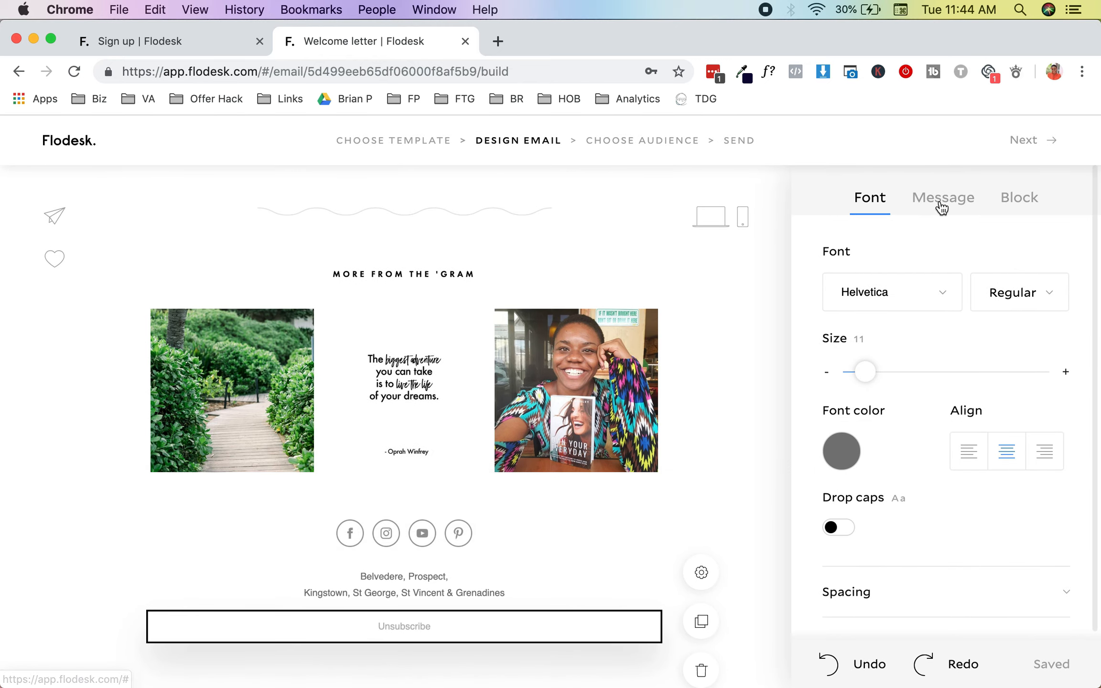
pyautogui.click(941, 206)
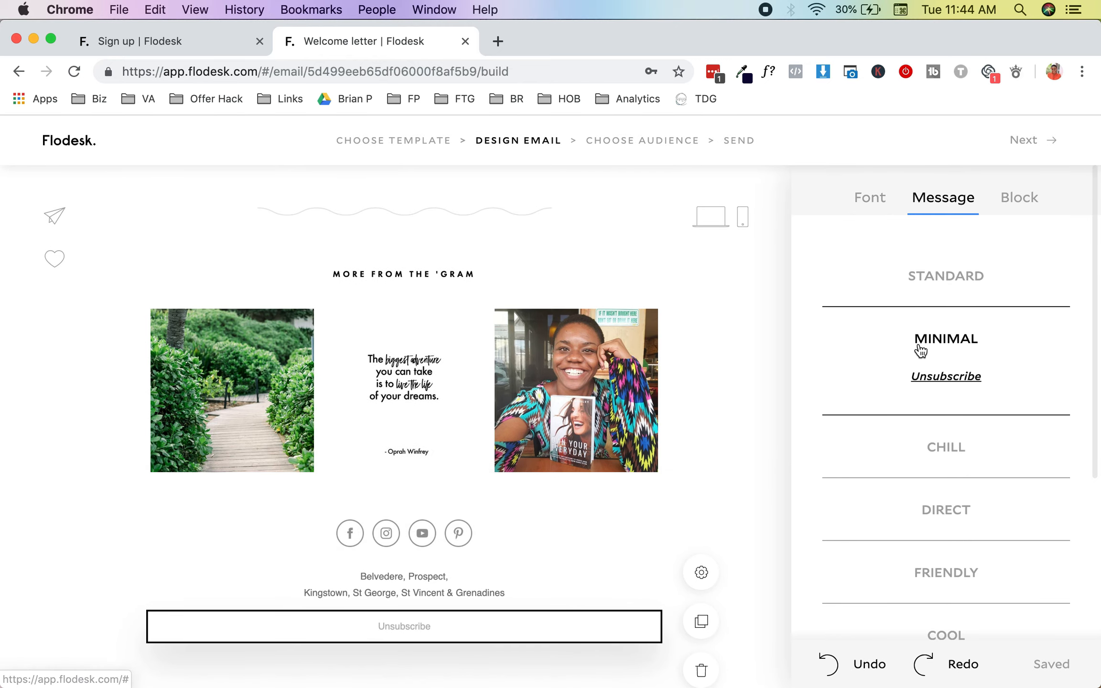
pyautogui.scroll(-5, 916, 349)
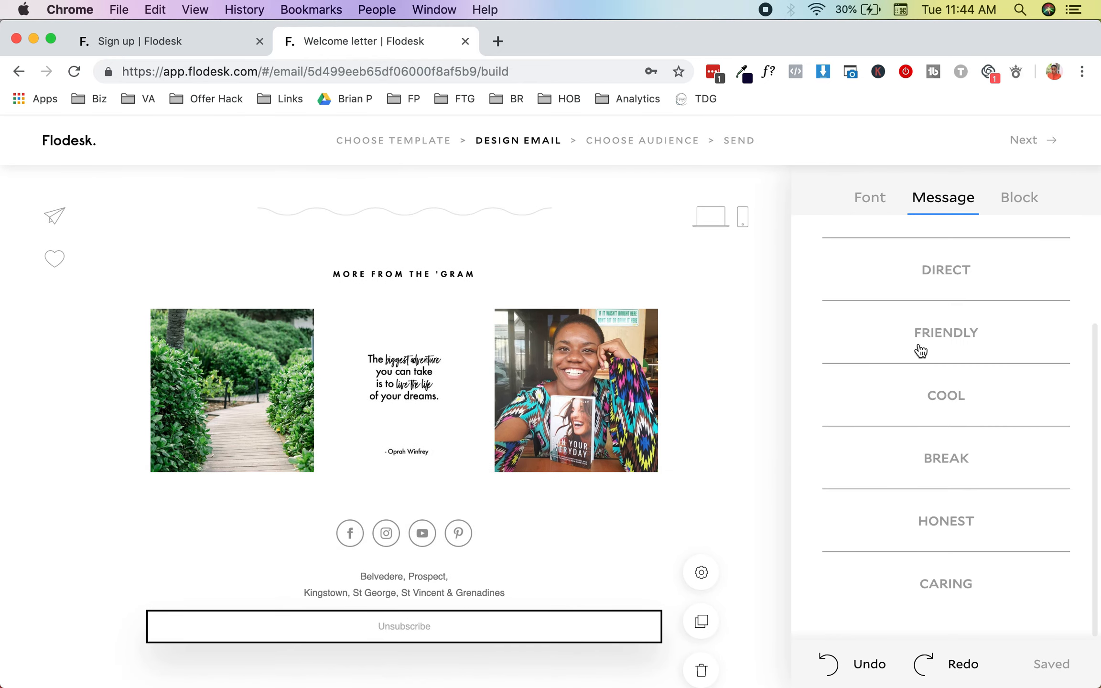
pyautogui.click(922, 392)
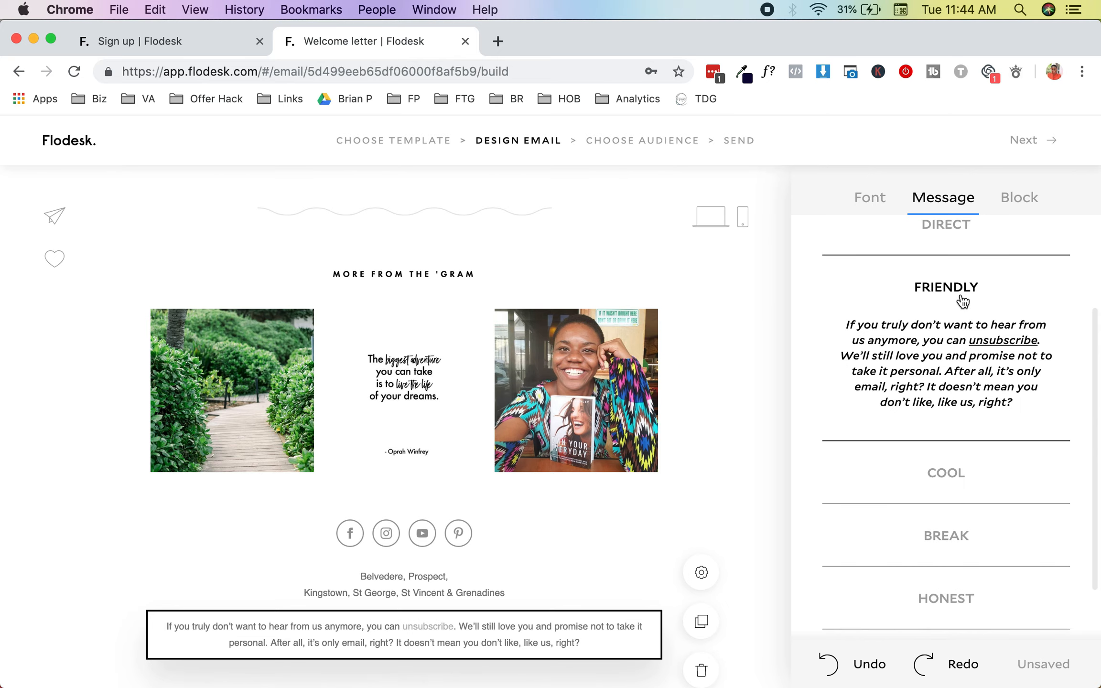
pyautogui.scroll(-3, 951, 439)
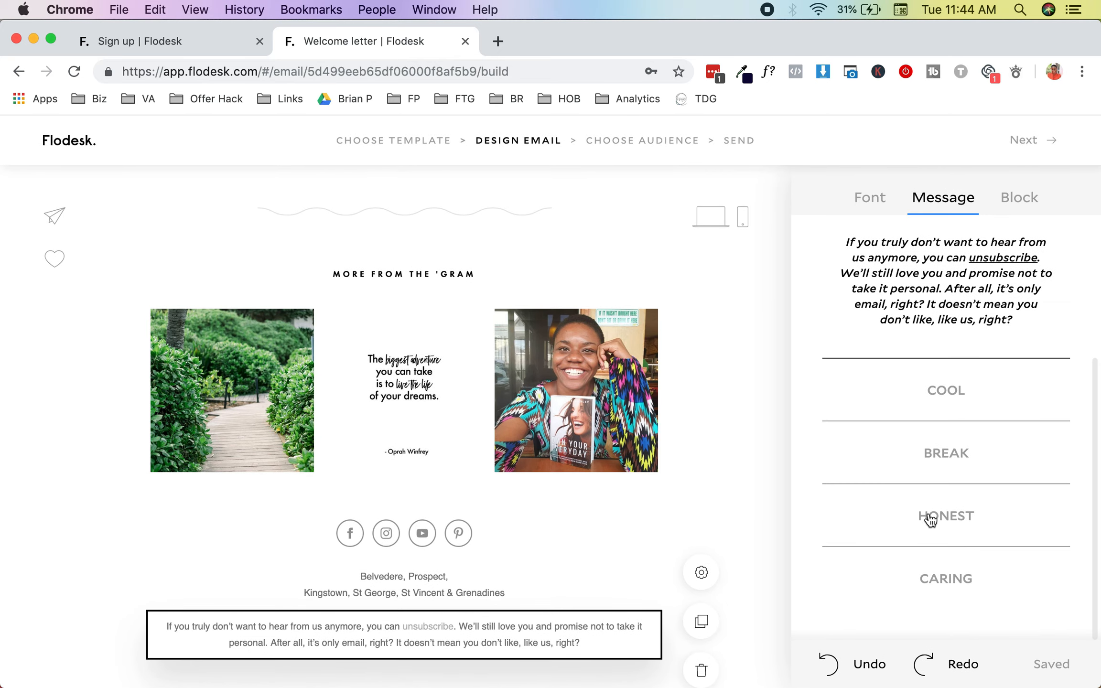
pyautogui.click(930, 519)
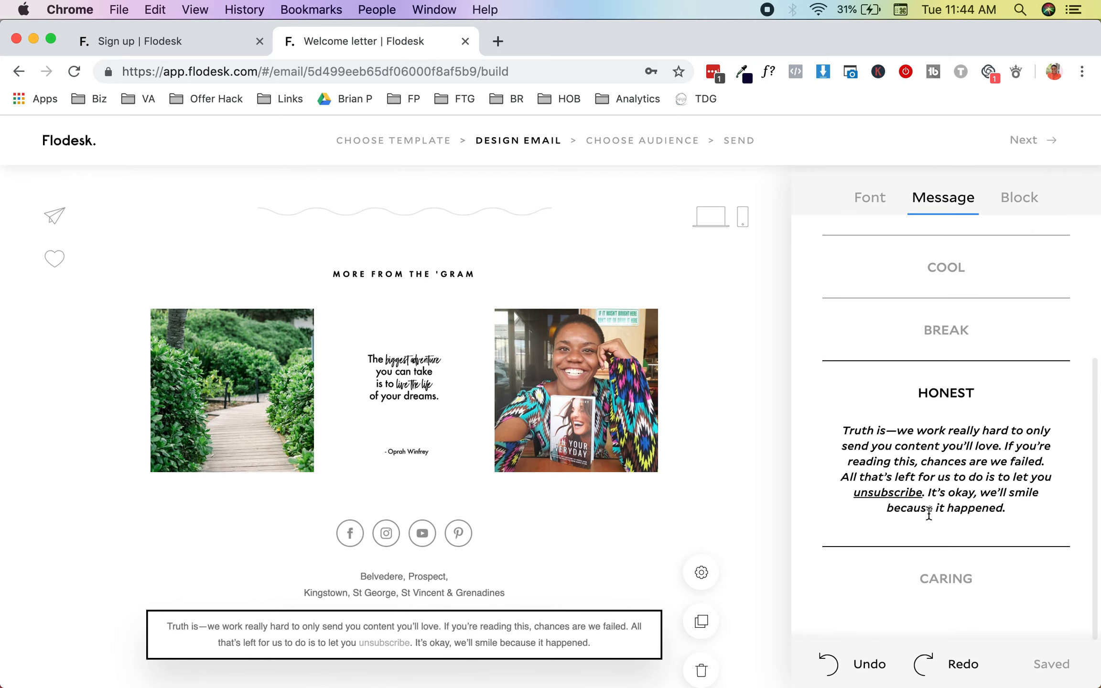
pyautogui.scroll(1, 932, 540)
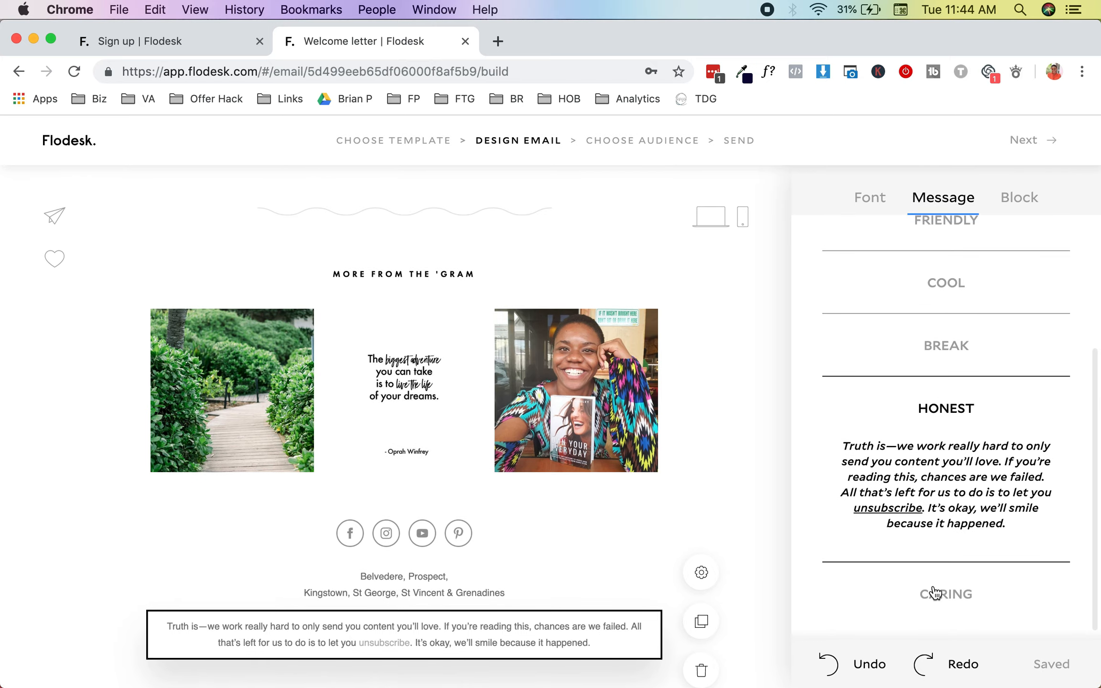
pyautogui.click(935, 592)
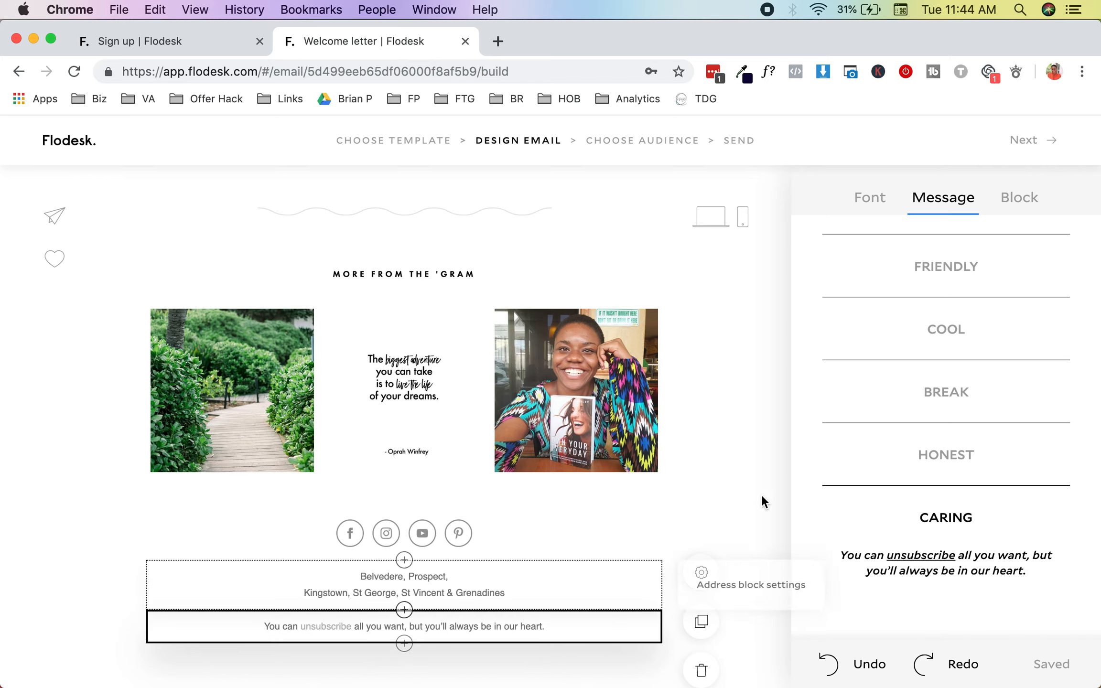
pyautogui.scroll(5, 936, 428)
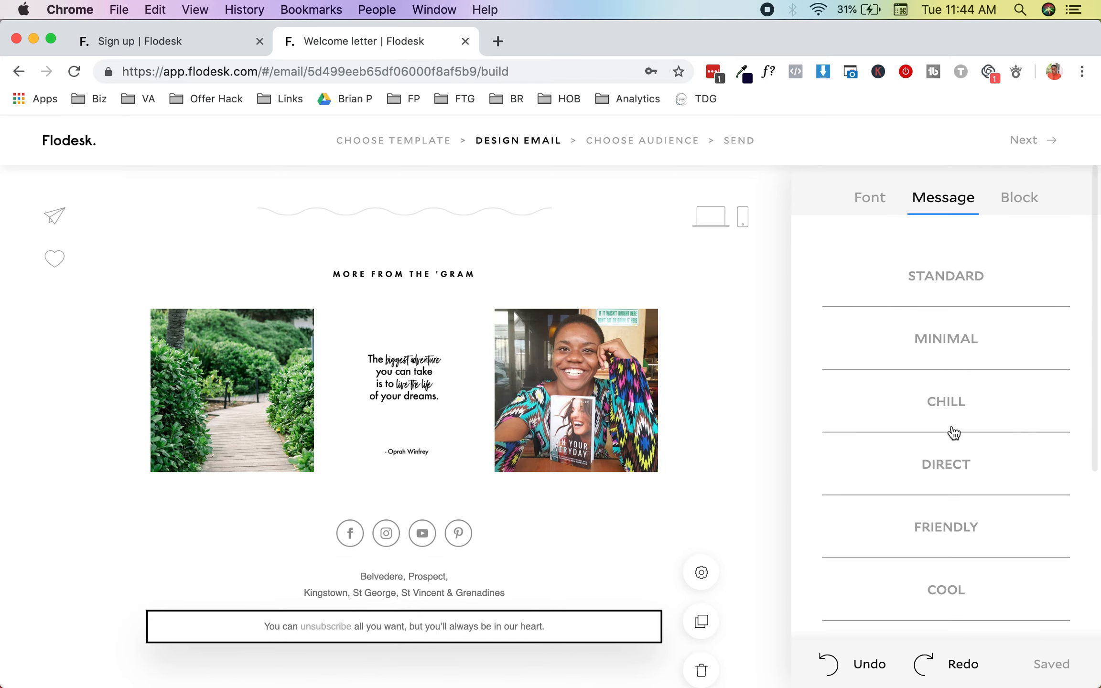
pyautogui.scroll(-3, 953, 432)
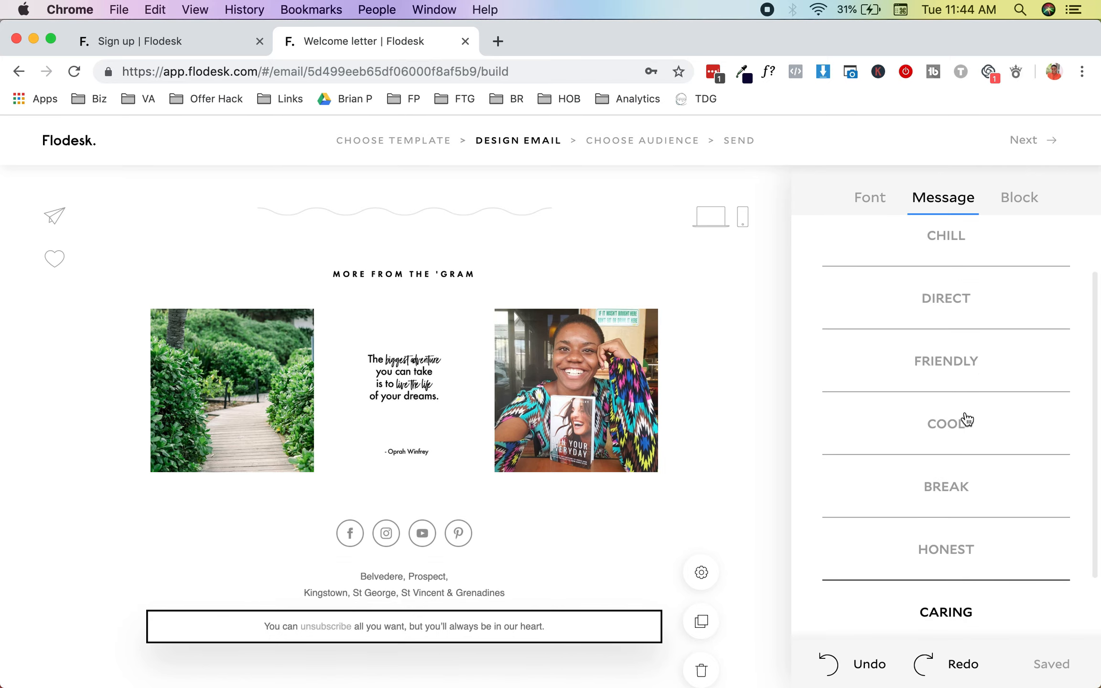
# Step: Compare Direct, Friendly, Caring and Honest wordings, then settle on Break ('Breakups are hard…')
pyautogui.click(964, 299)
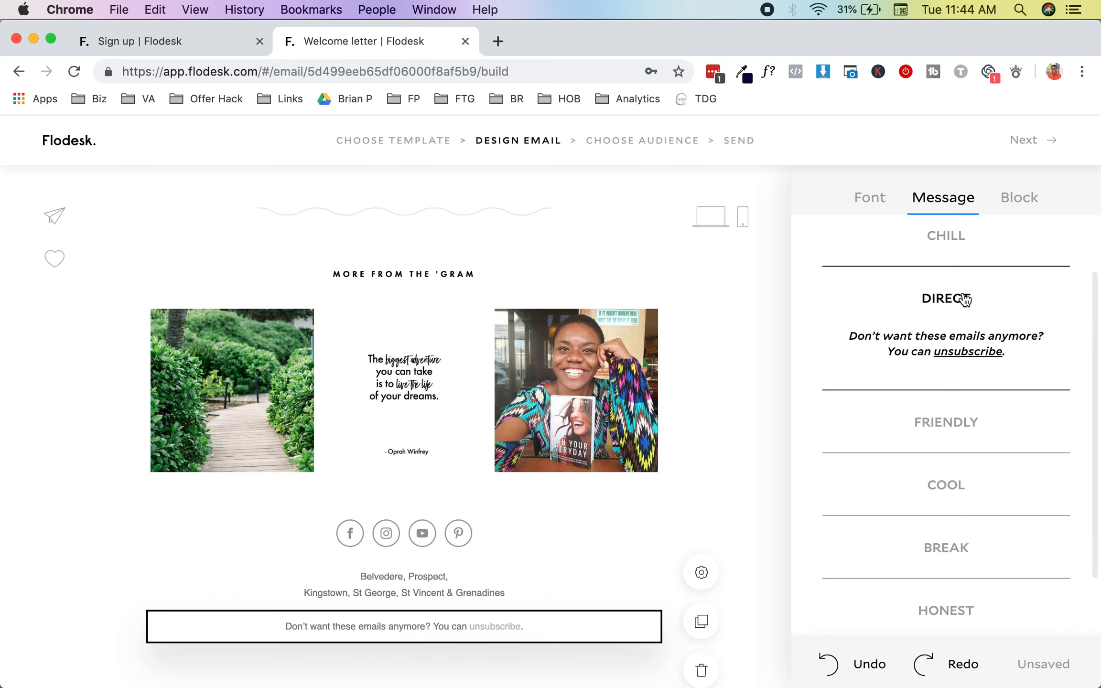
pyautogui.click(998, 425)
pyautogui.scroll(-5, 997, 418)
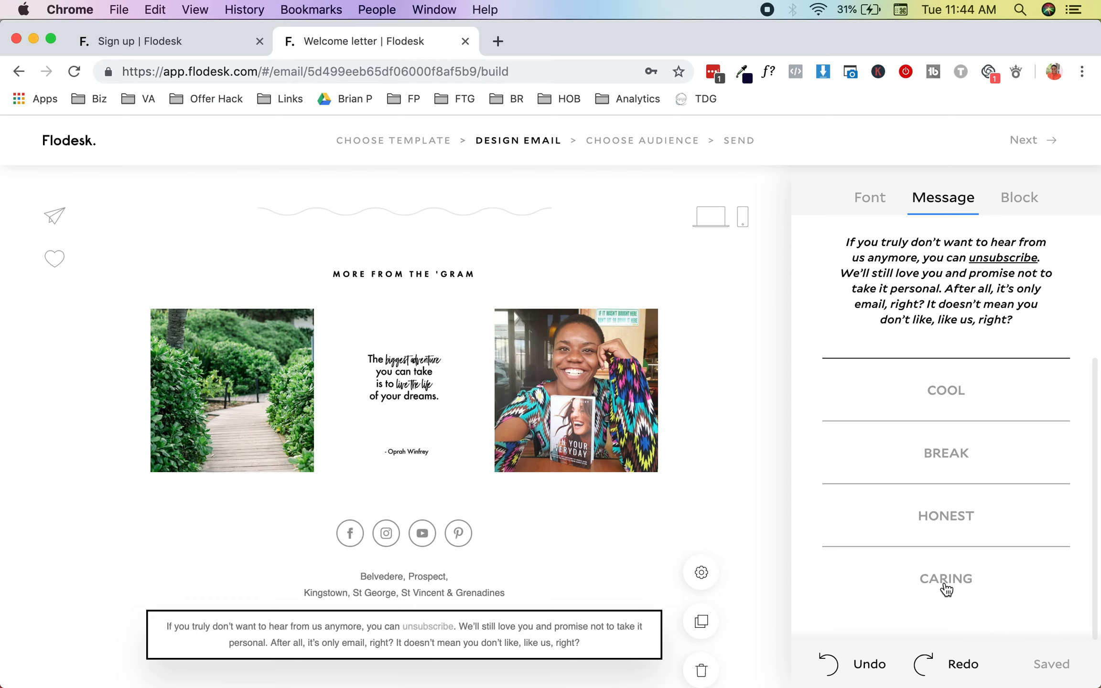
pyautogui.click(945, 586)
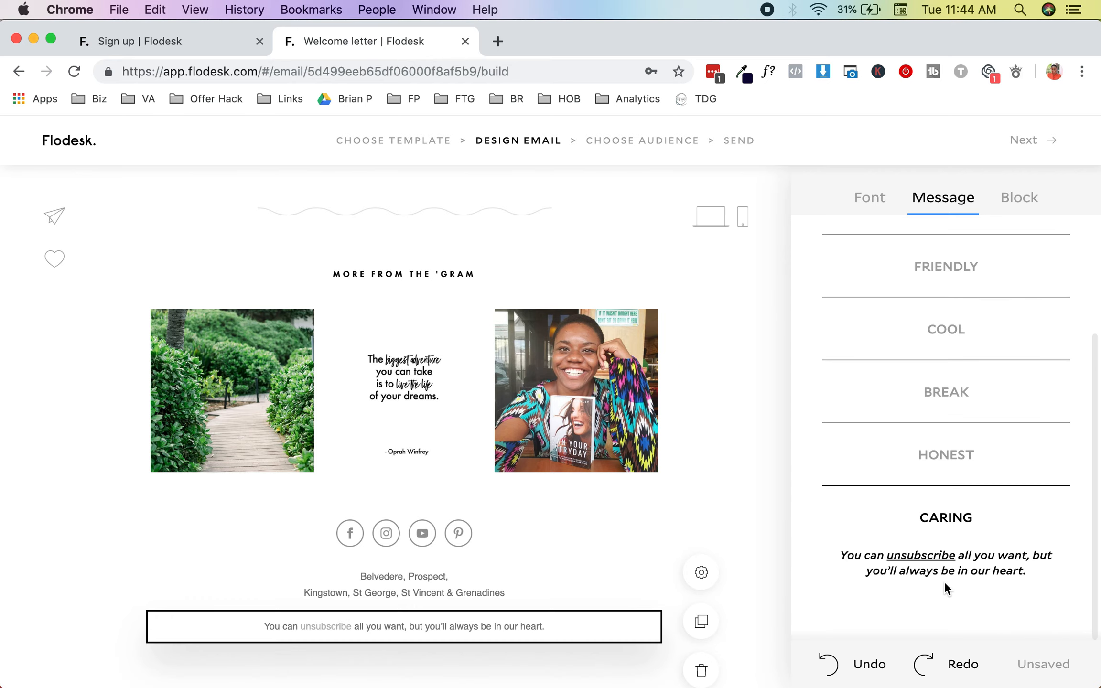
pyautogui.click(955, 458)
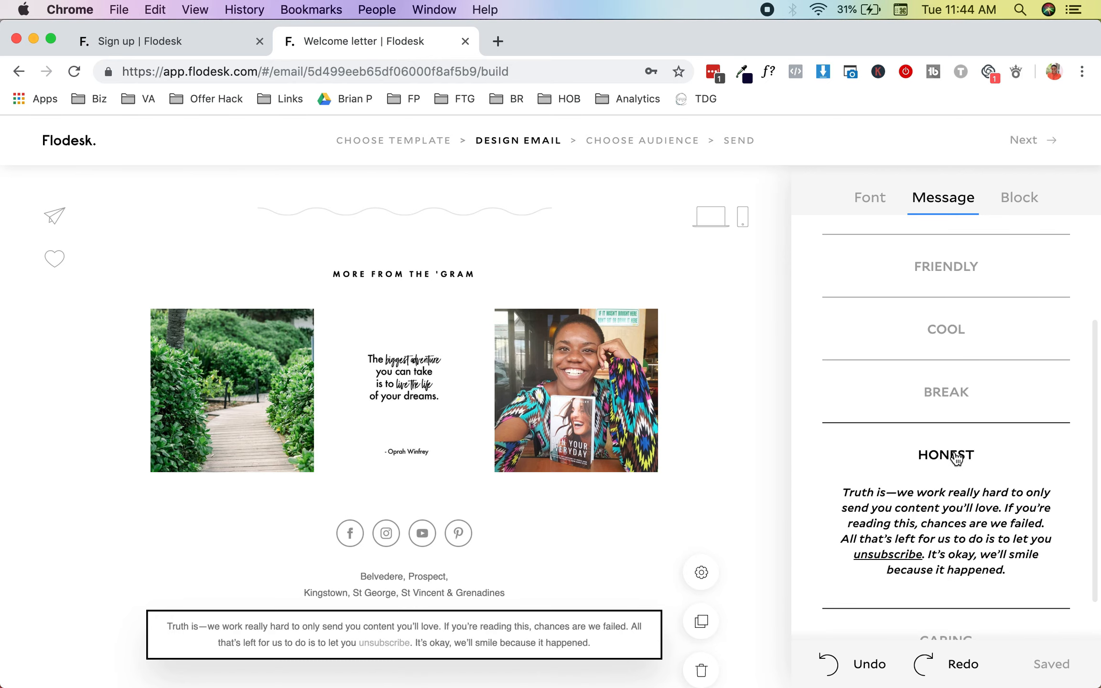
pyautogui.click(963, 395)
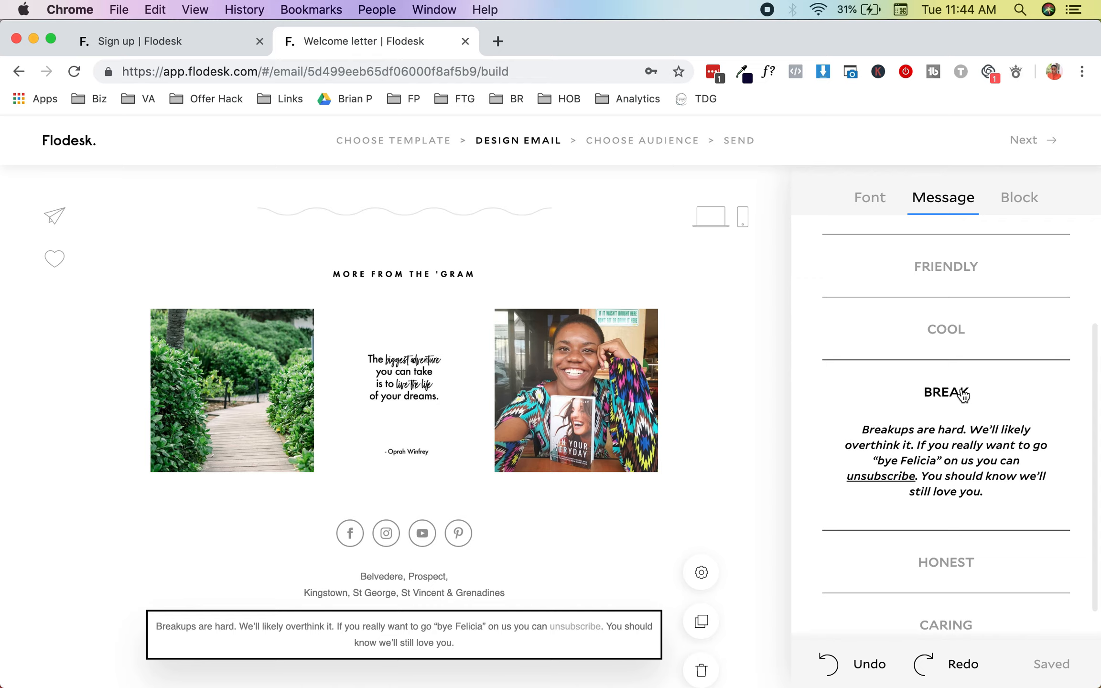
pyautogui.scroll(20, 688, 441)
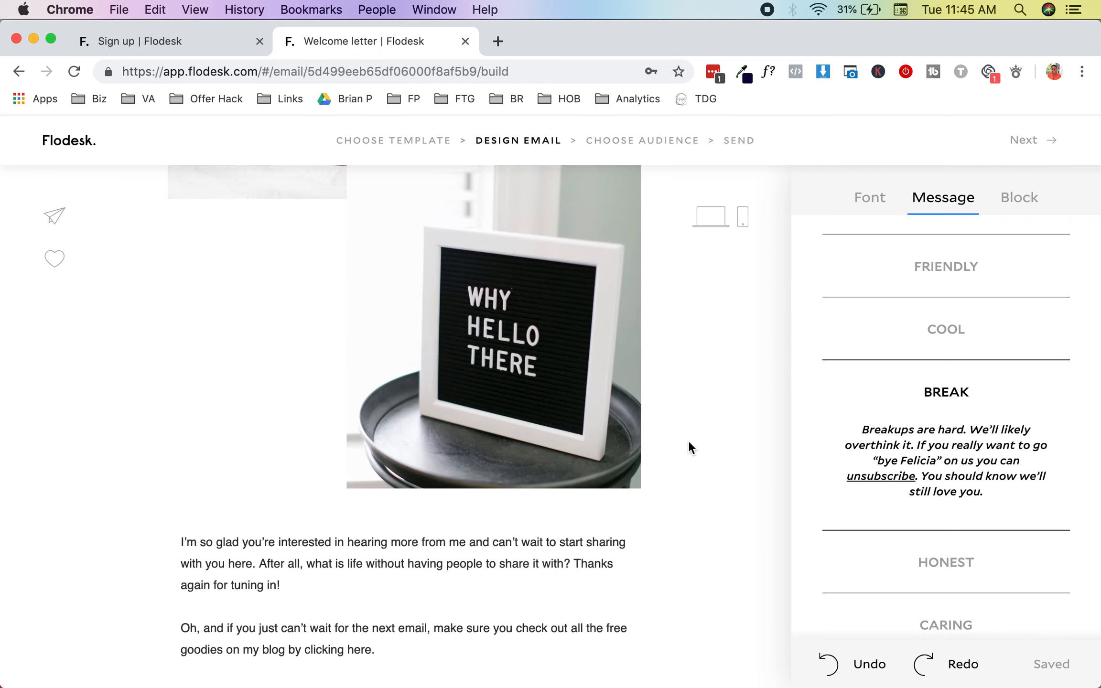
# Step: Review the logo block's background and padding settings, then bring up the Send Test form
pyautogui.scroll(-10, 497, 492)
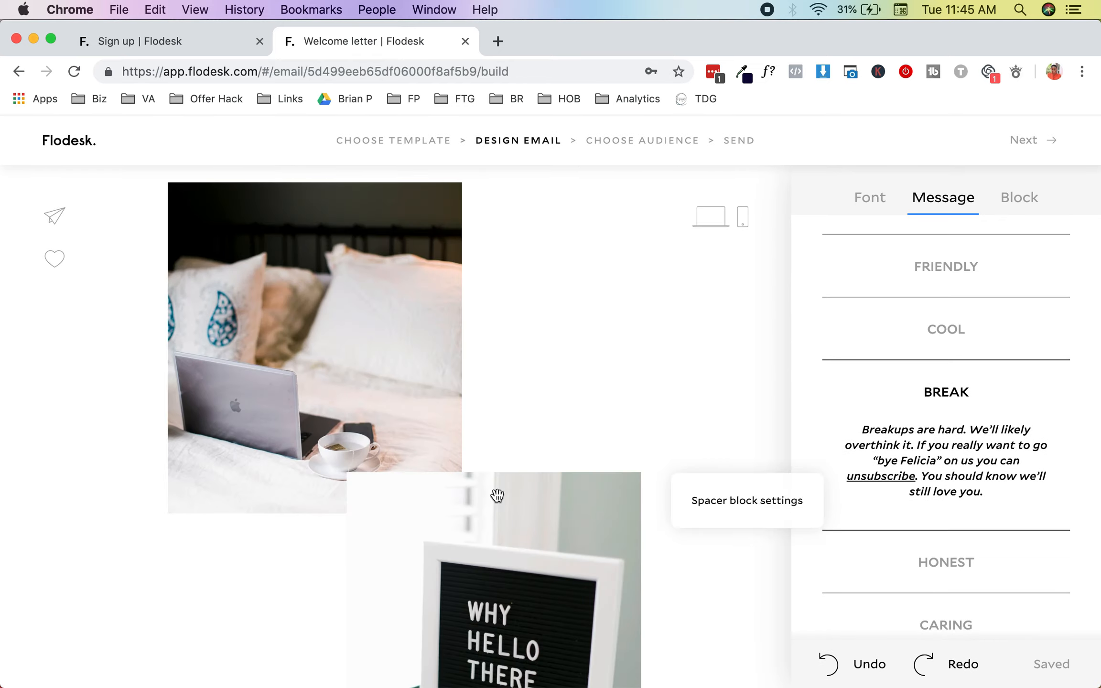
pyautogui.scroll(12, 497, 494)
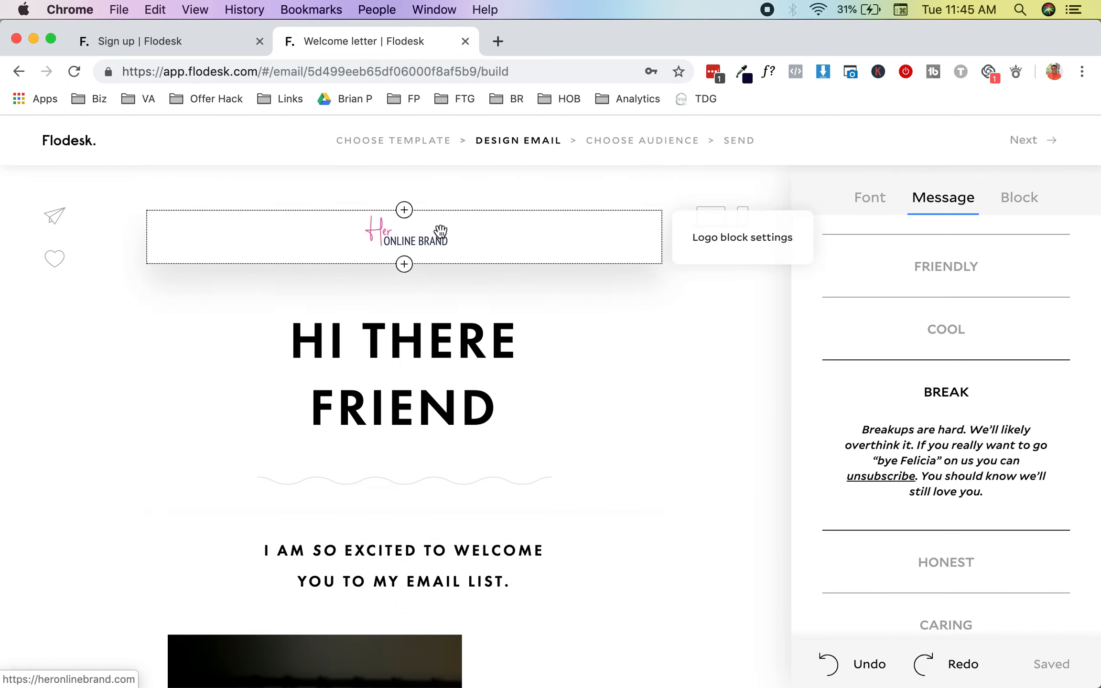
pyautogui.click(440, 231)
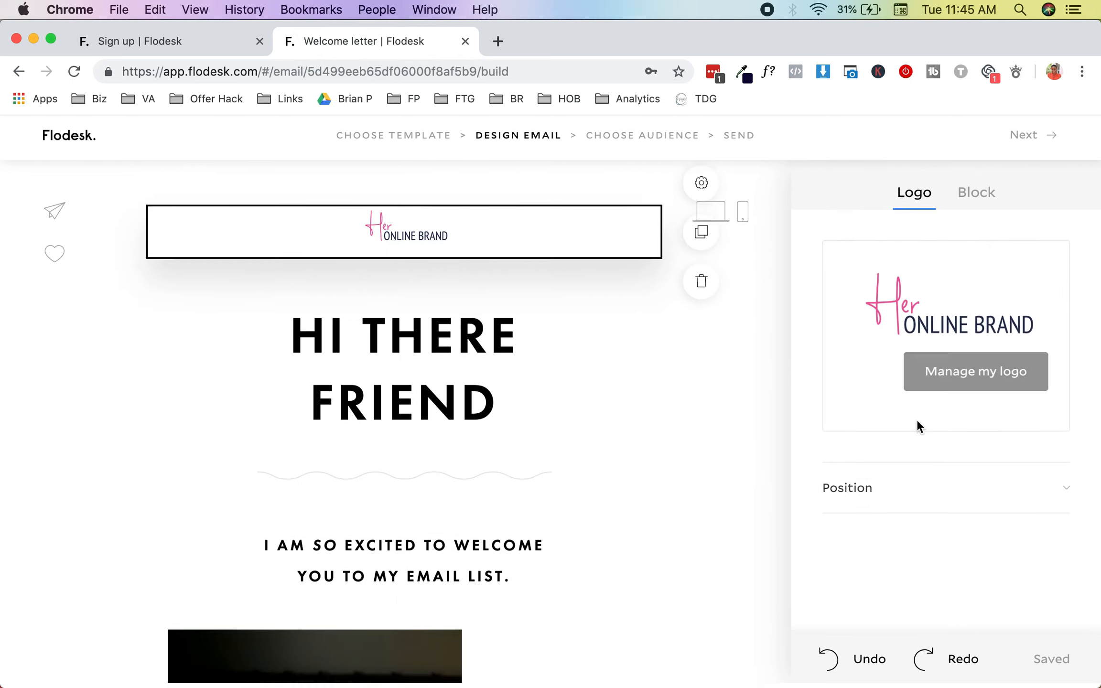
pyautogui.click(957, 205)
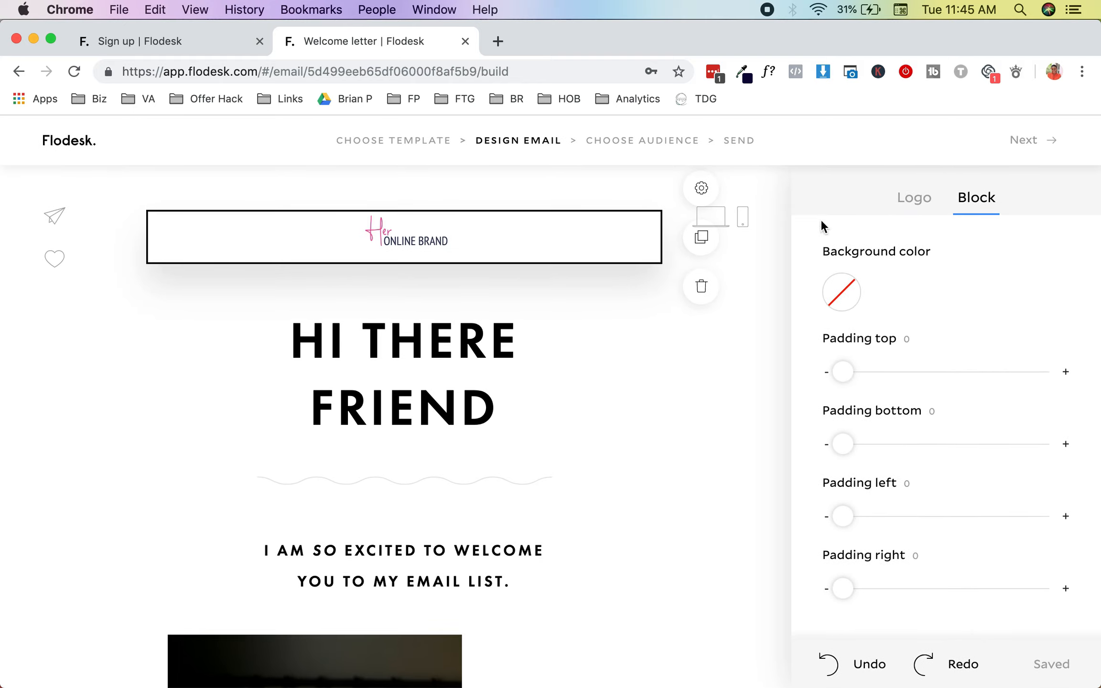
pyautogui.click(552, 246)
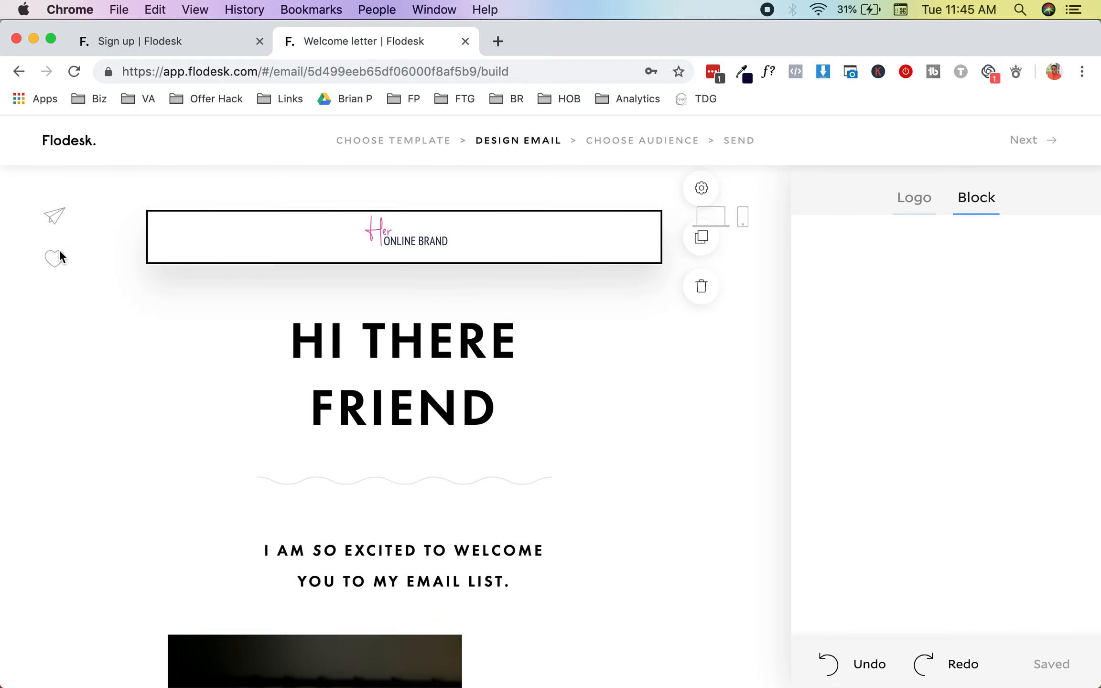
pyautogui.click(54, 219)
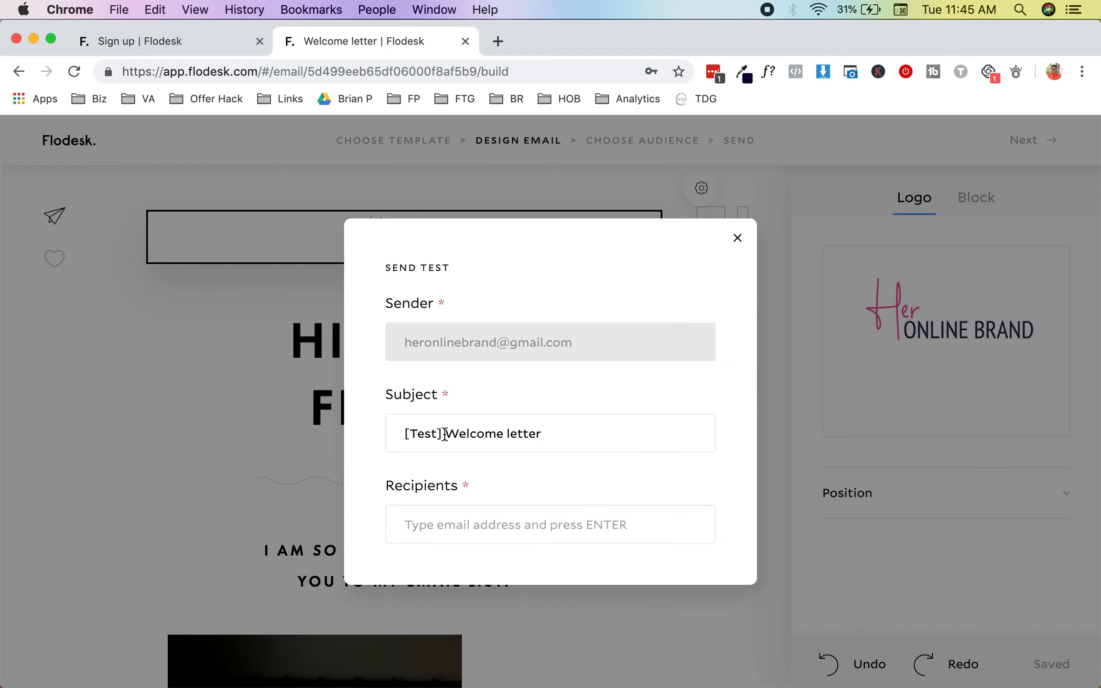
# Step: Add the brand's Gmail address as recipient and send the Welcome letter test
pyautogui.click(466, 532)
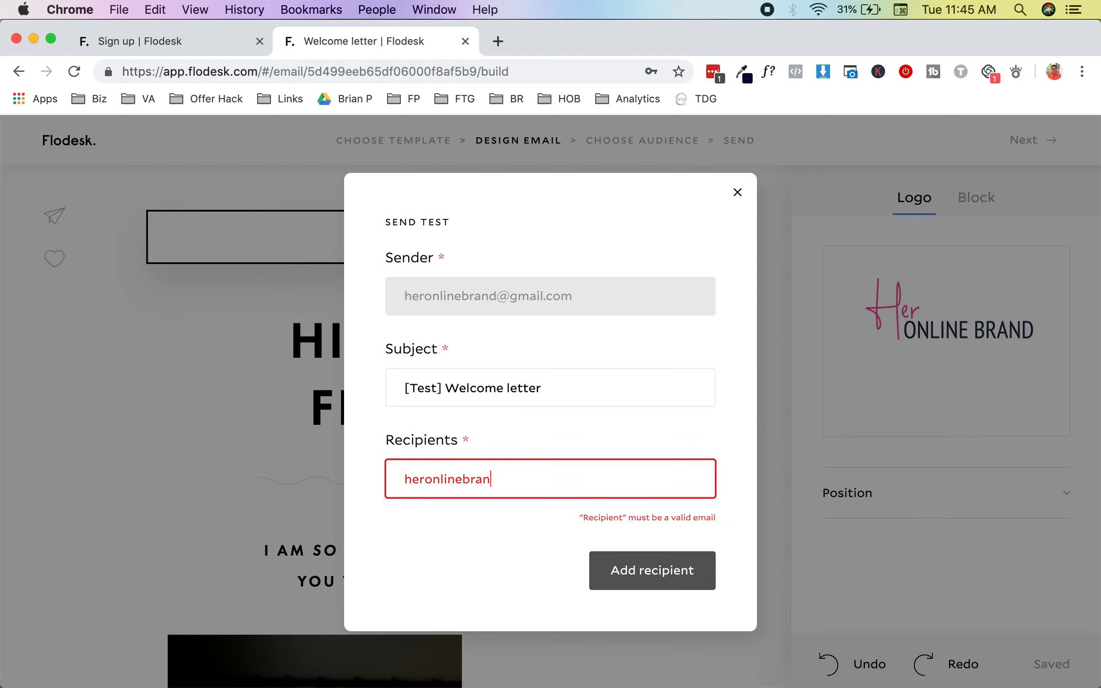
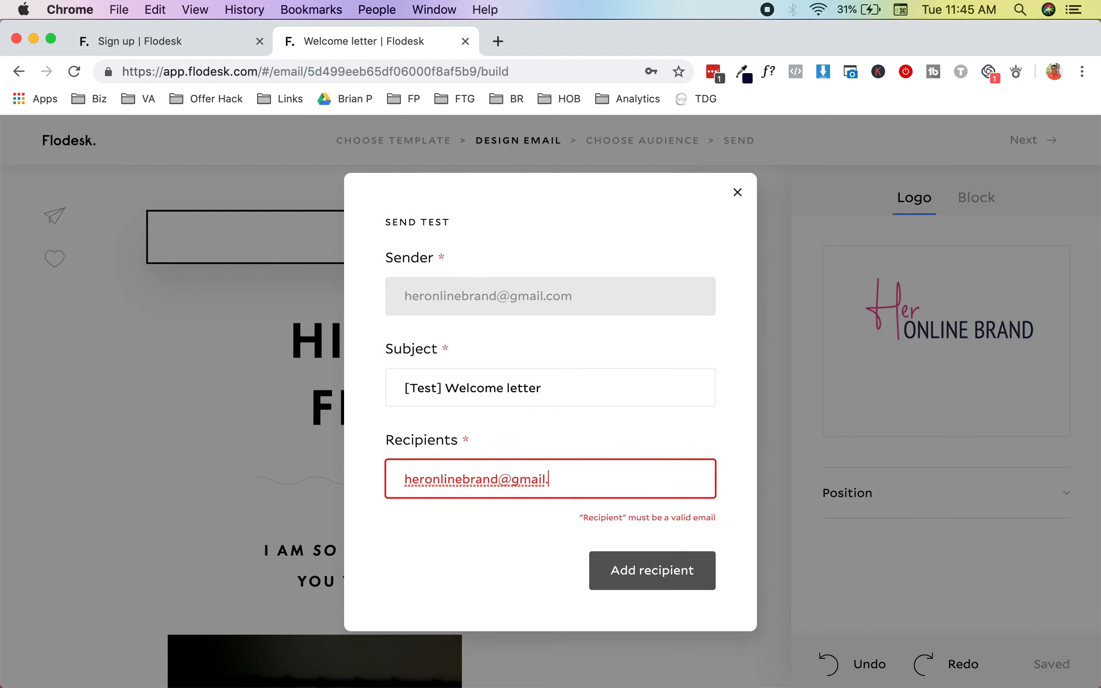
pyautogui.click(617, 566)
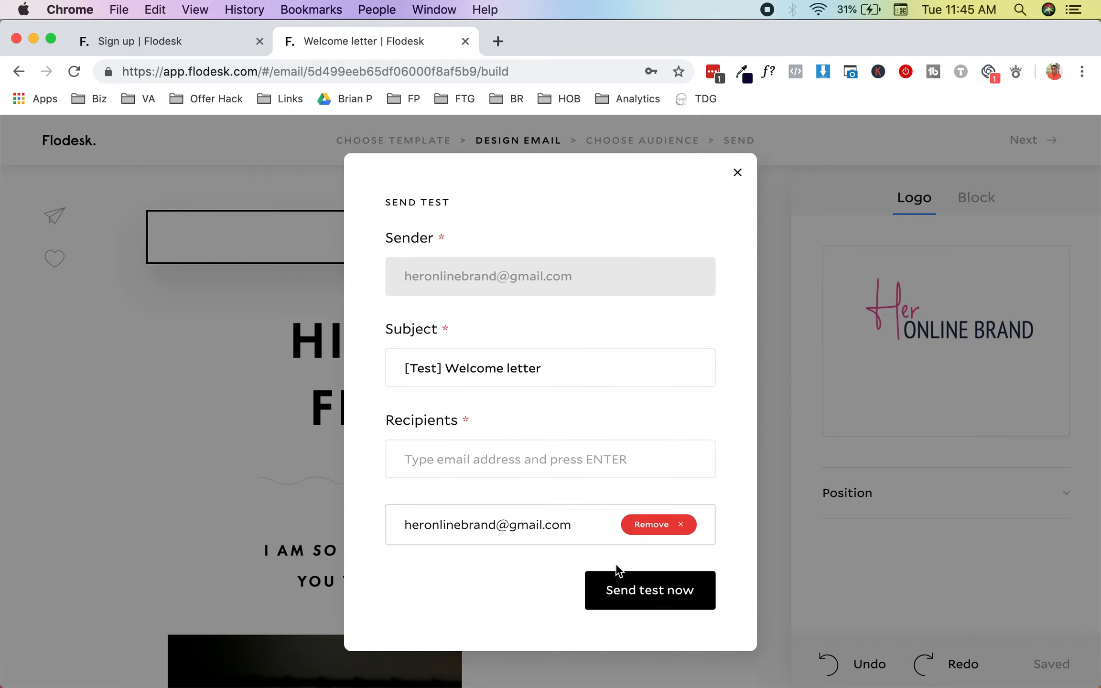
pyautogui.click(622, 591)
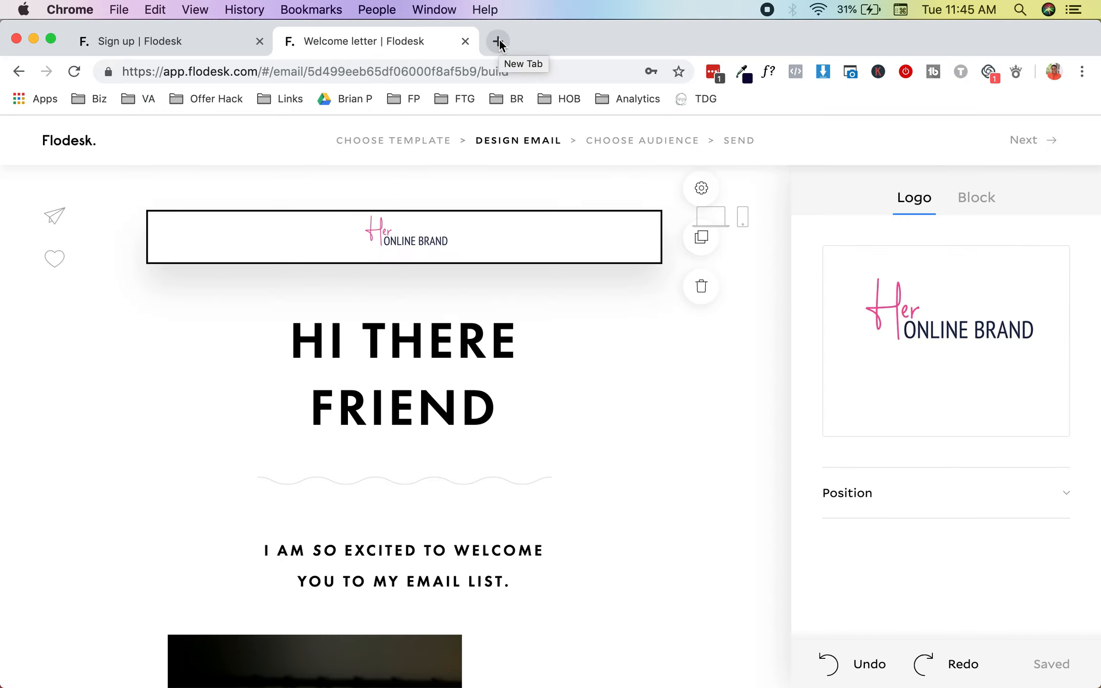
# Step: Open Gmail in a new tab and read the [Test] Welcome letter down to its footer
pyautogui.click(498, 42)
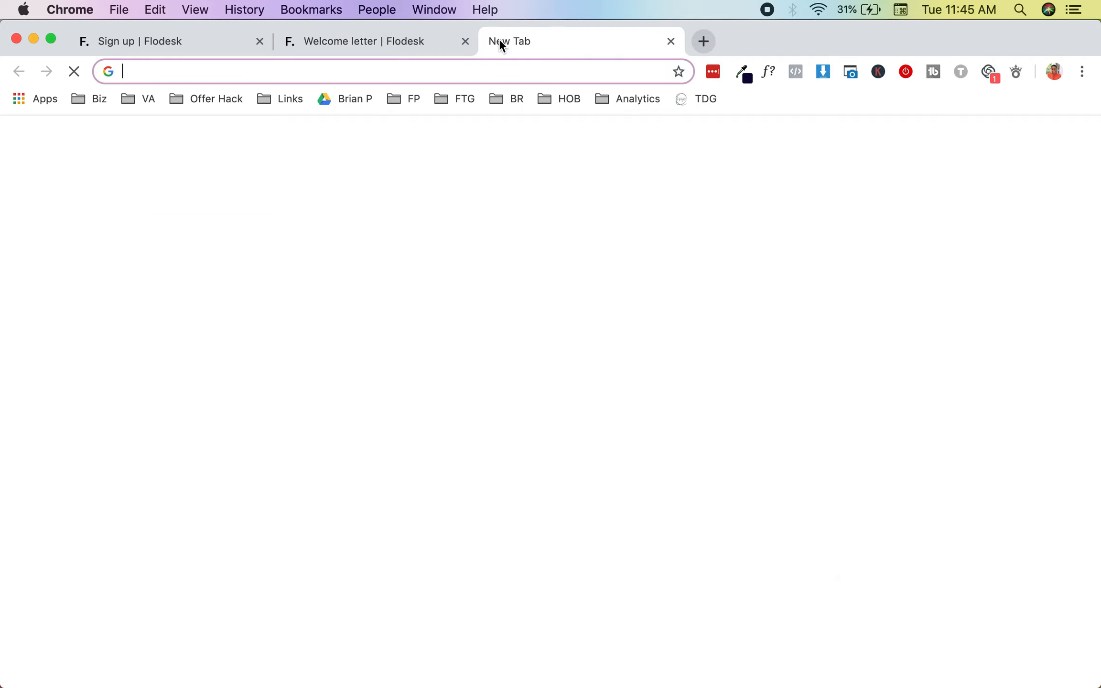
pyautogui.write('gmail.com')
pyautogui.press('Return')
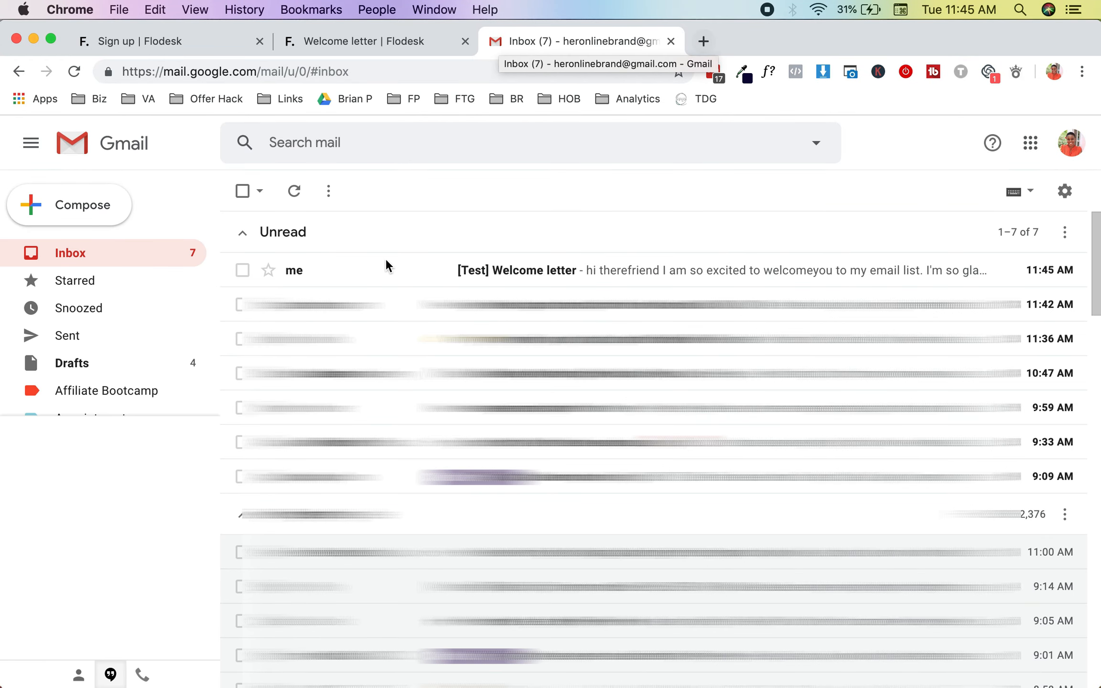
pyautogui.click(414, 273)
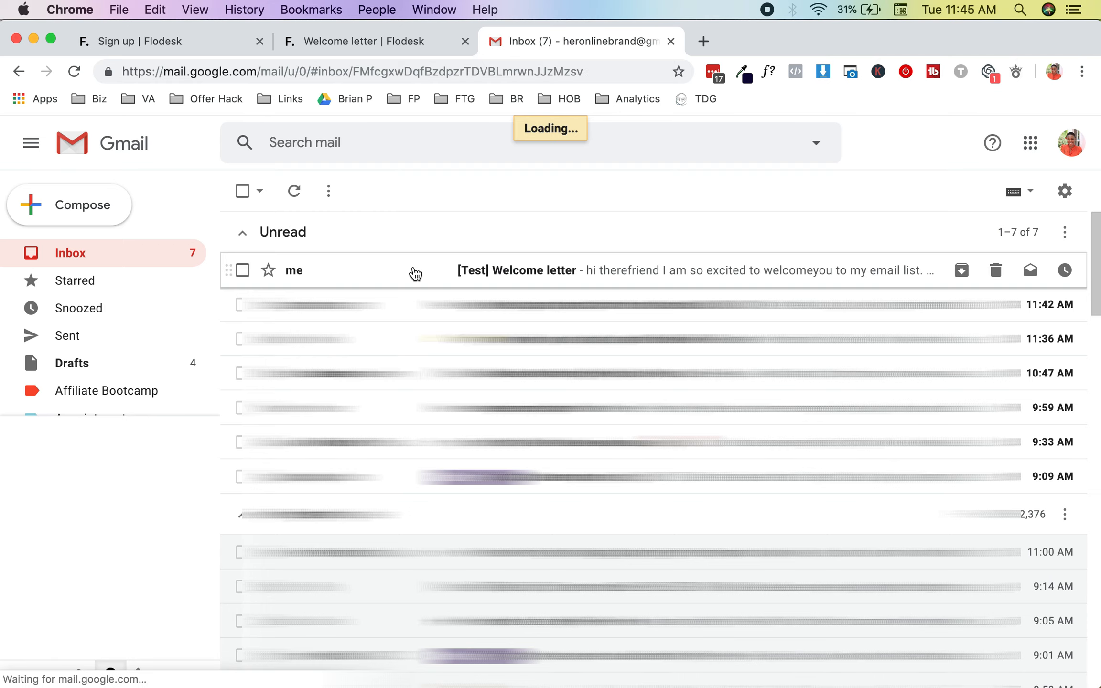
pyautogui.scroll(-2, 472, 325)
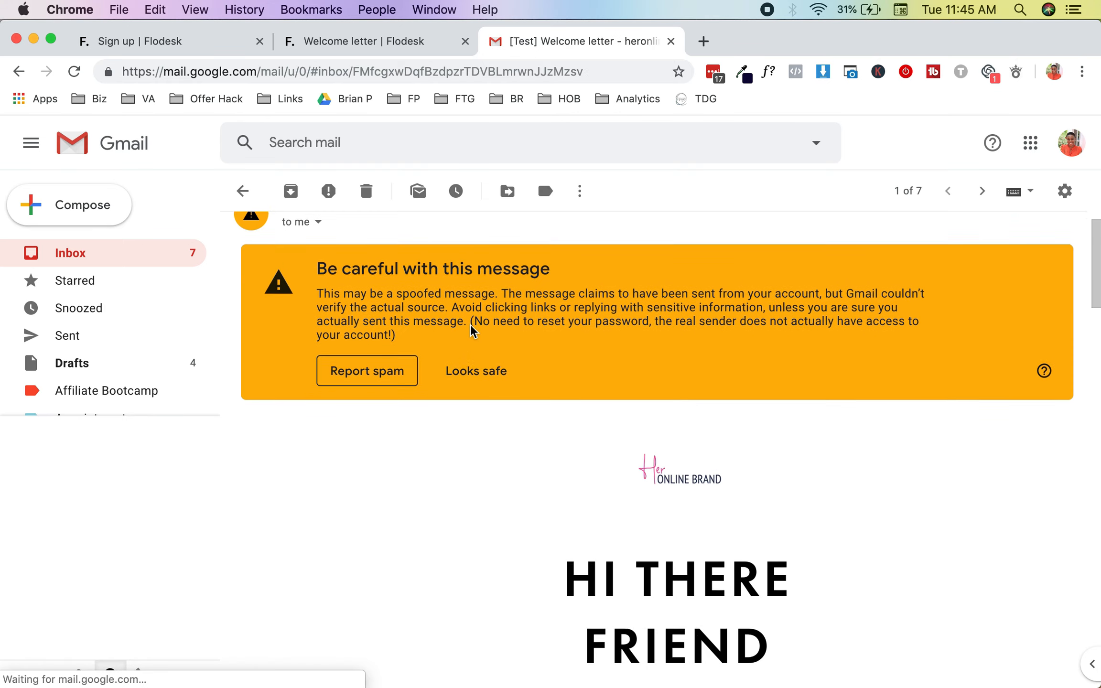
pyautogui.scroll(2, 368, 246)
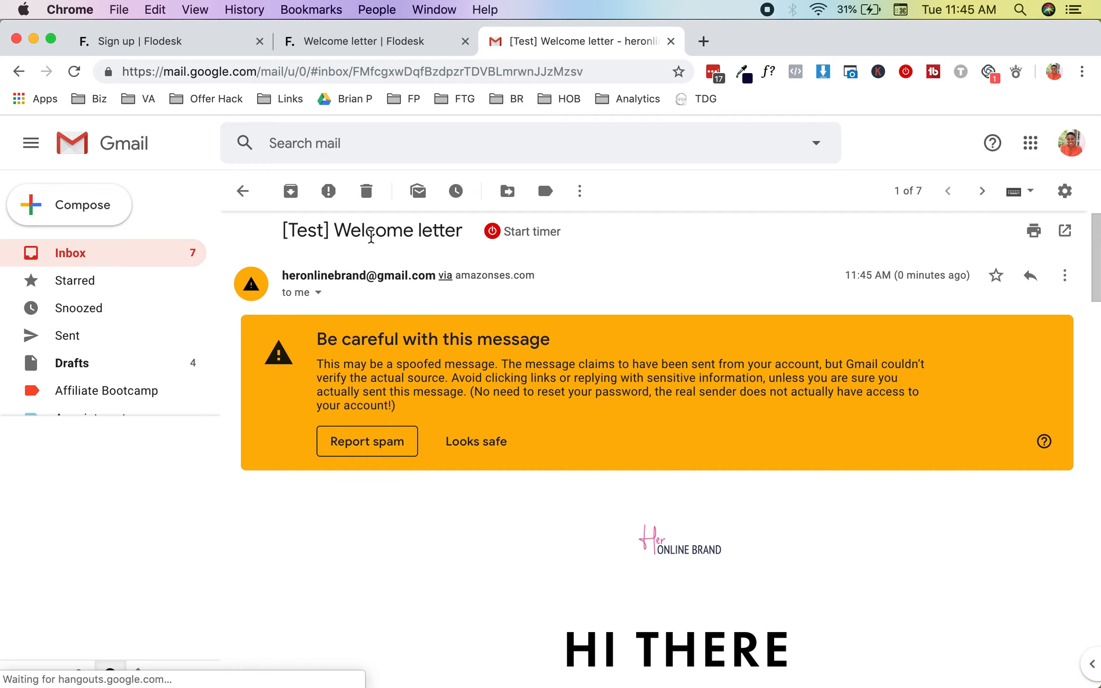
pyautogui.moveTo(280, 276); pyautogui.dragTo(432, 272)
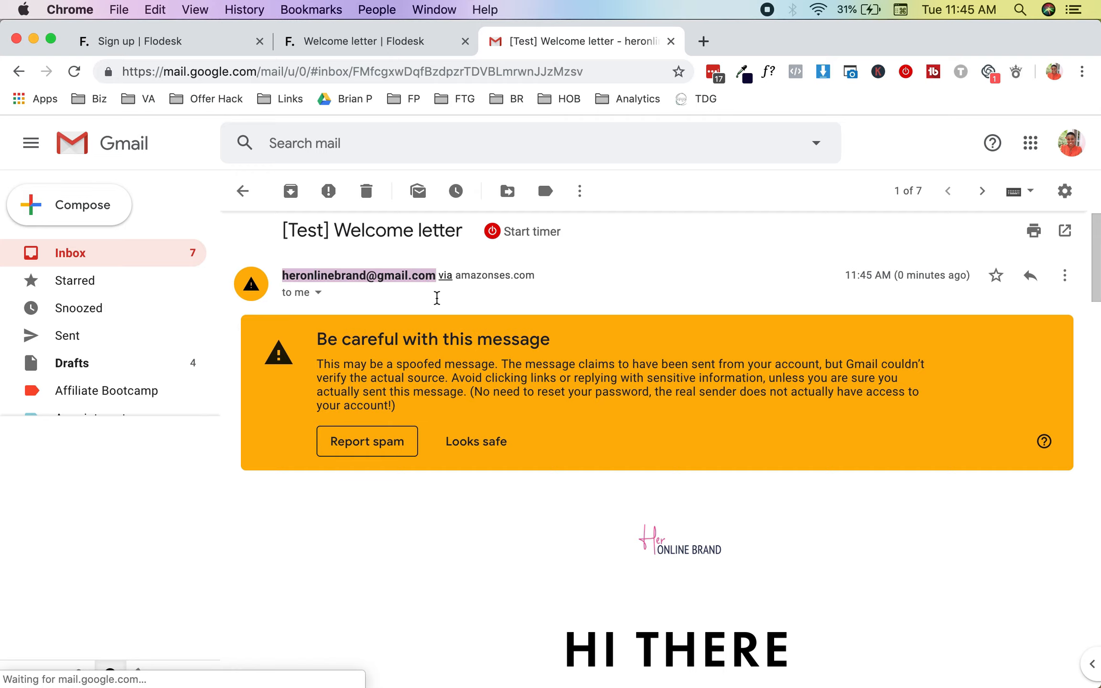
pyautogui.scroll(-1, 439, 334)
pyautogui.scroll(-13, 441, 354)
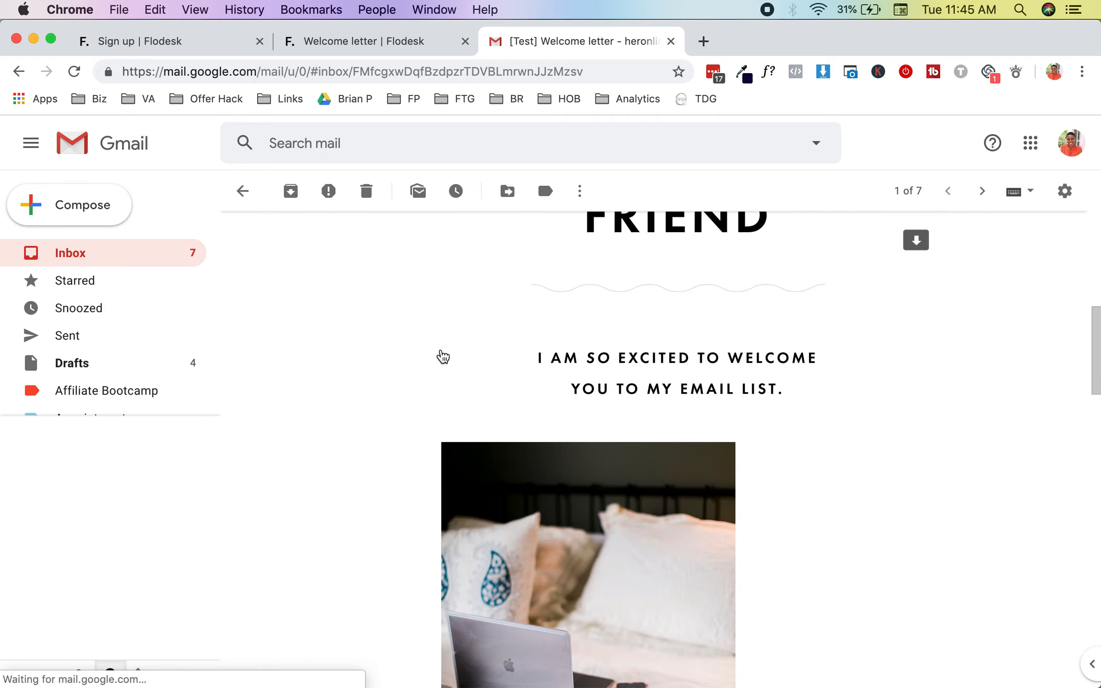
pyautogui.scroll(-20, 442, 355)
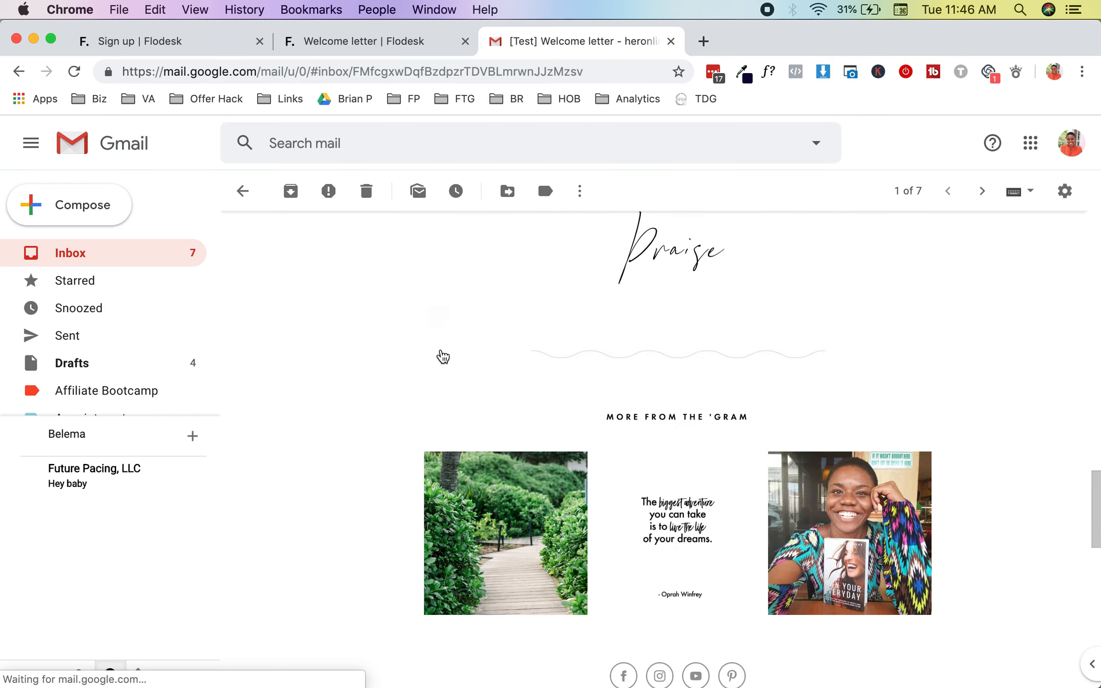
pyautogui.scroll(-8, 442, 356)
pyautogui.scroll(15, 472, 315)
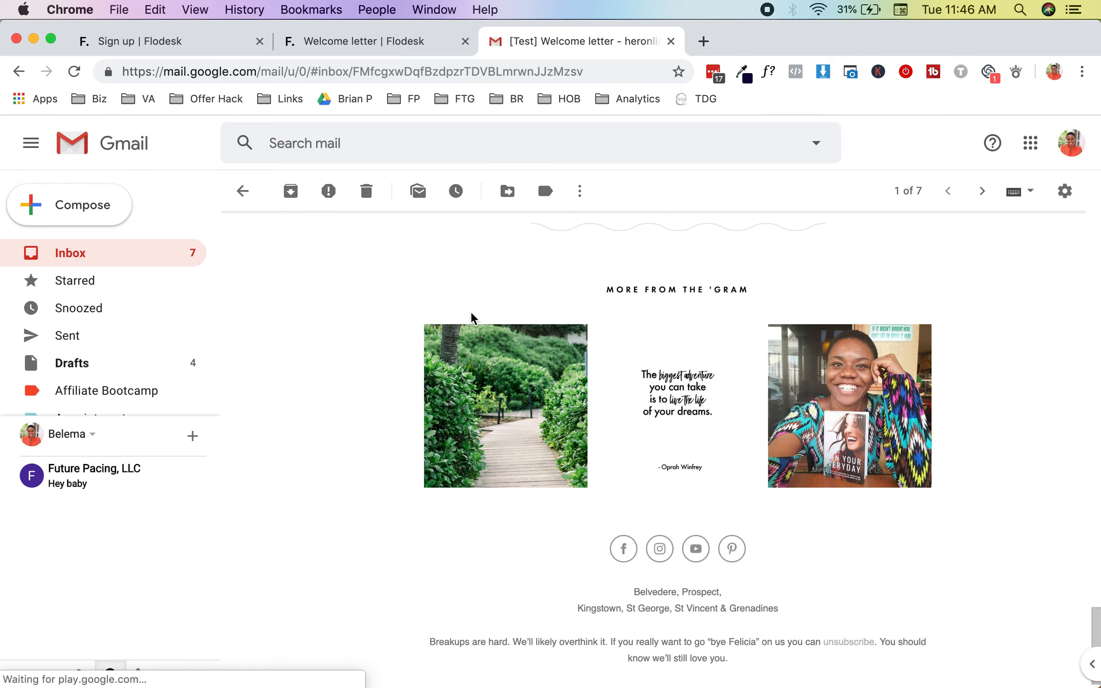
# Step: Switch back to the Welcome letter email builder and close the 'Preview your email' tip
pyautogui.click(415, 43)
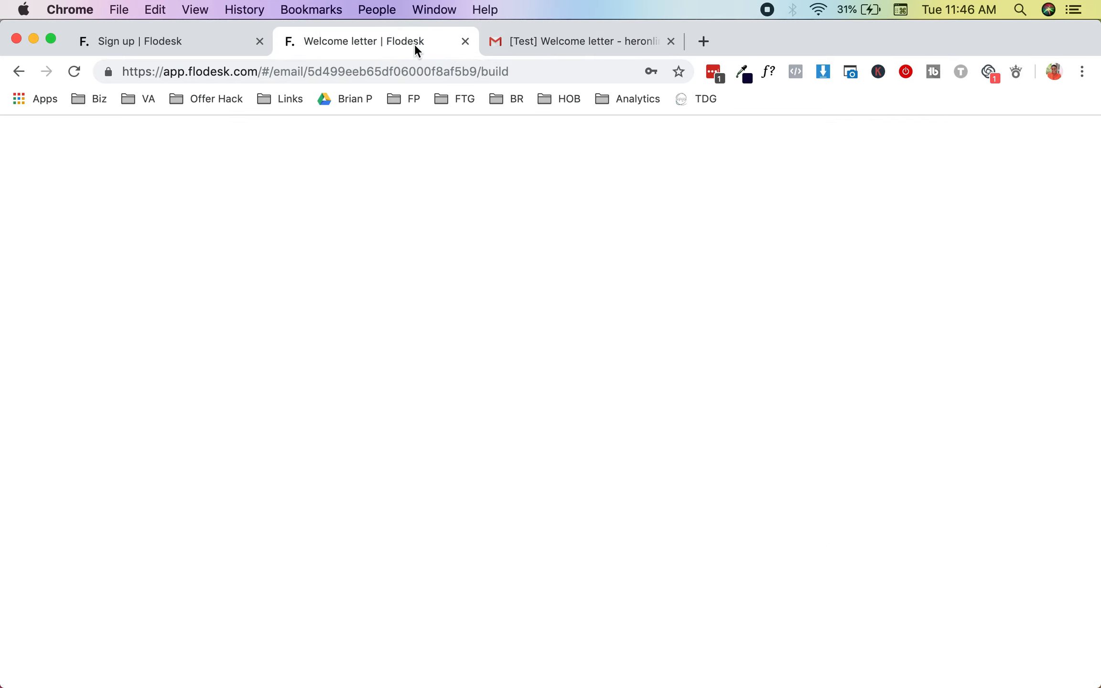
pyautogui.scroll(-4, 481, 437)
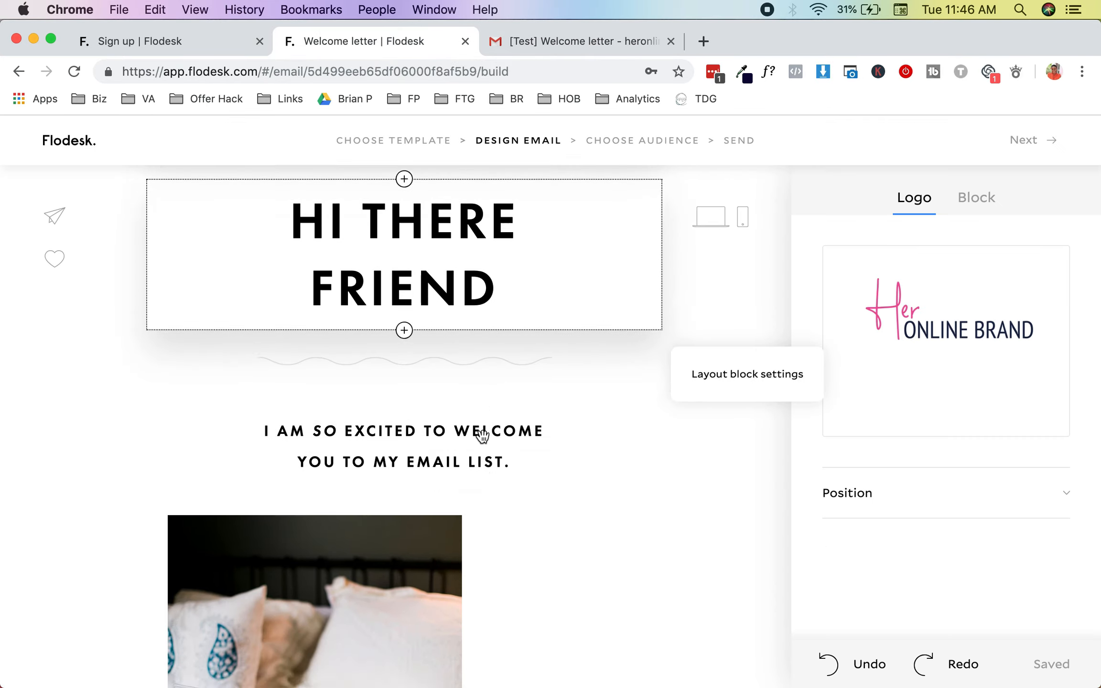
pyautogui.click(1025, 145)
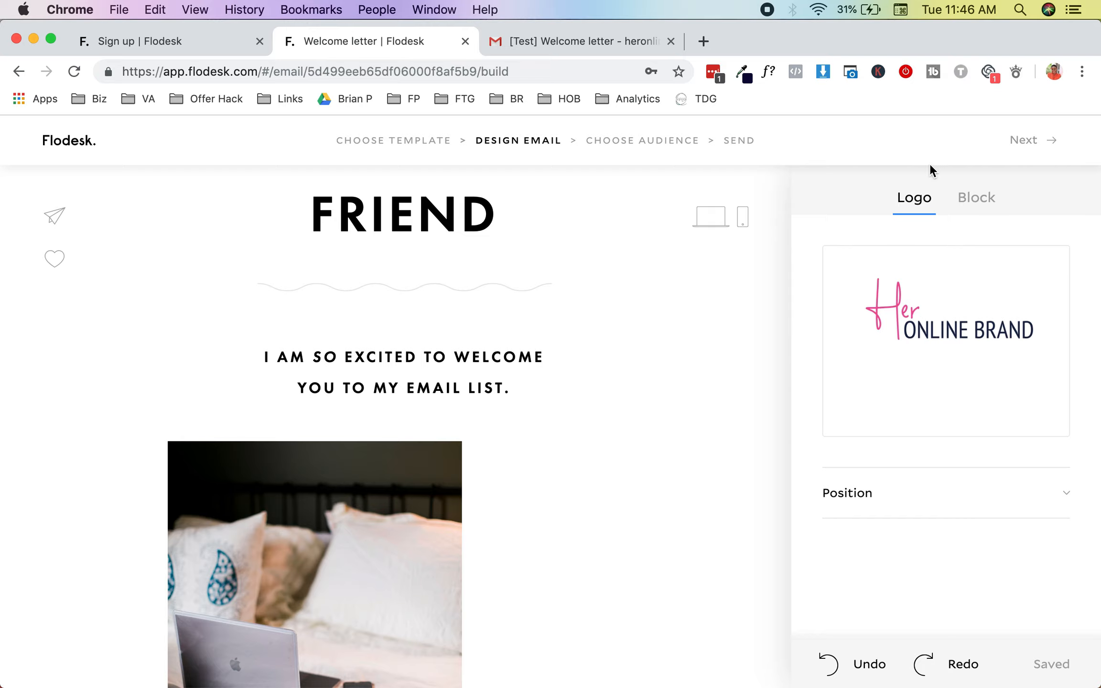
# Step: Continue to the mailing address dialog, set its timezone to Eastern Standard Time, and save
pyautogui.click(1039, 146)
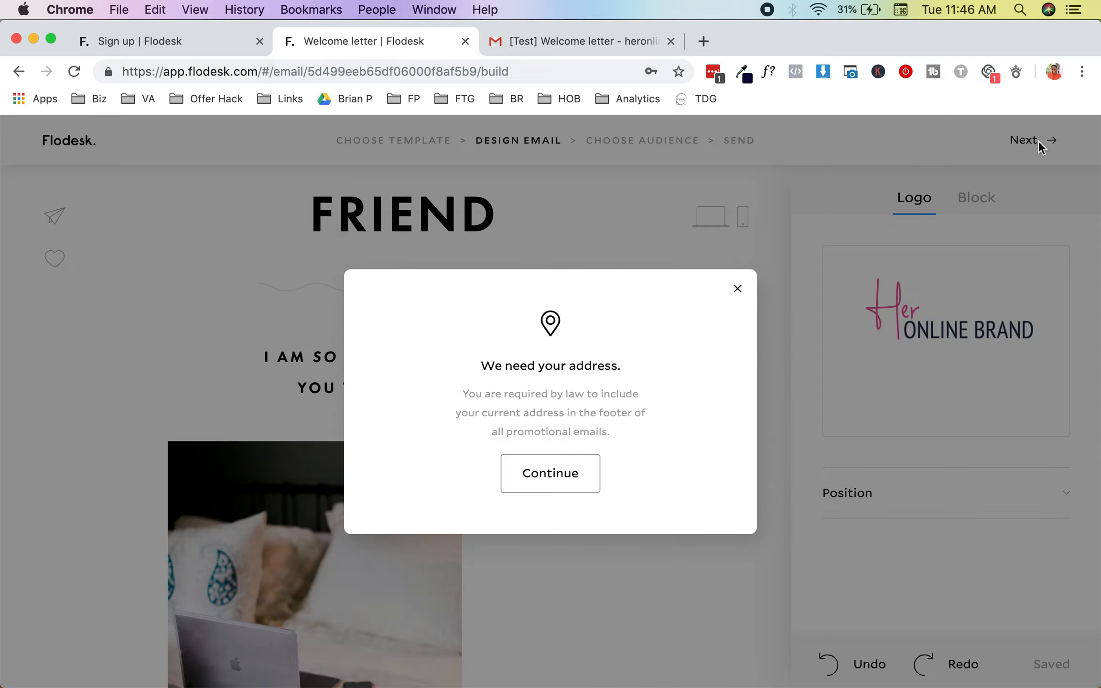
pyautogui.click(572, 476)
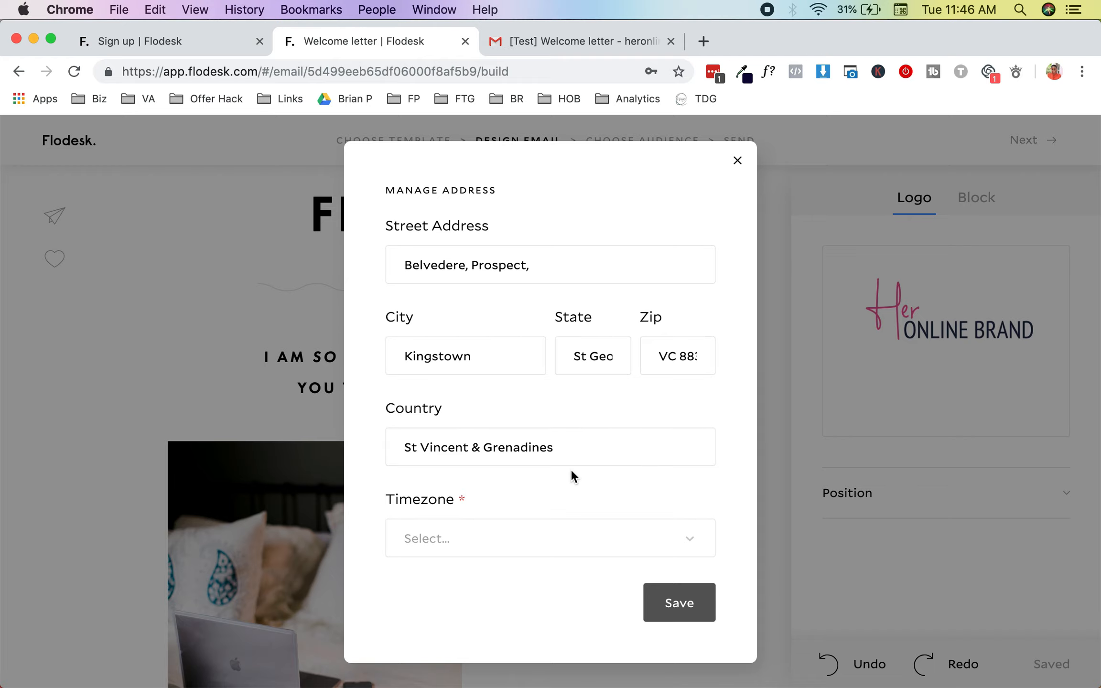
pyautogui.click(515, 545)
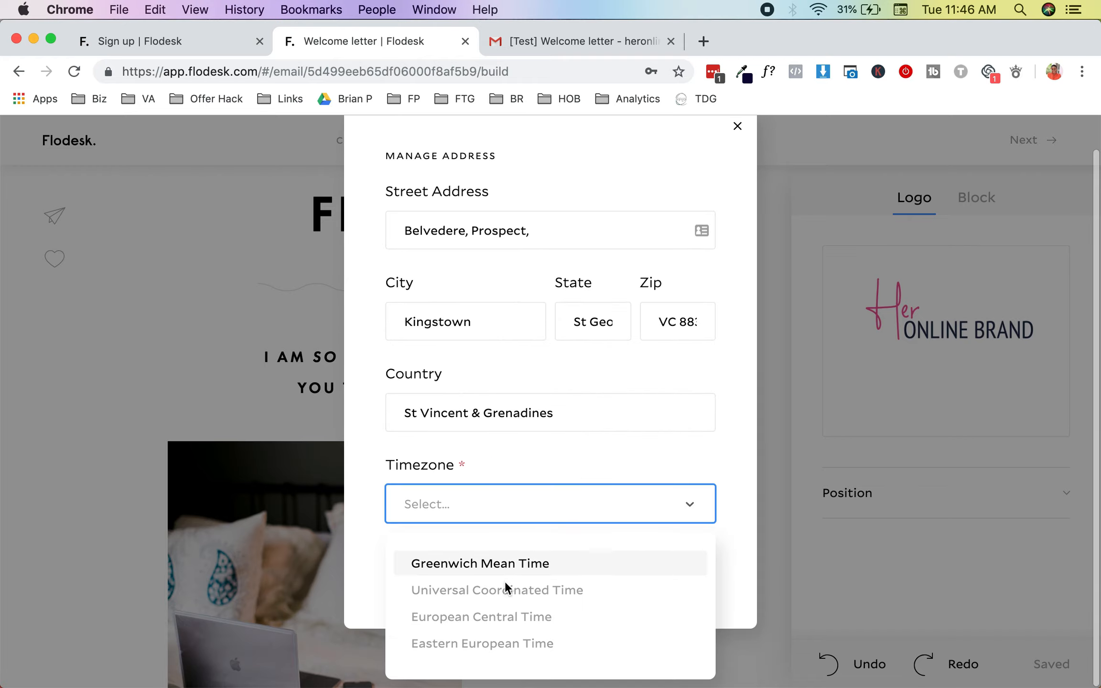
pyautogui.scroll(-3, 498, 614)
pyautogui.scroll(1, 498, 614)
pyautogui.scroll(-3, 498, 614)
pyautogui.scroll(4, 497, 614)
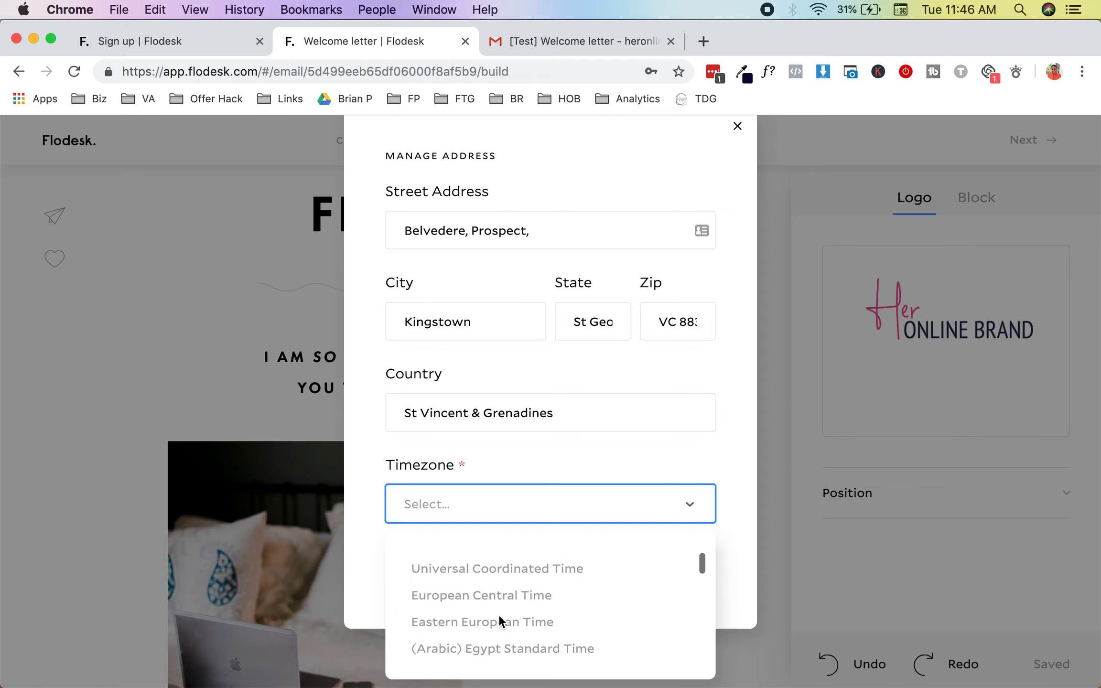
pyautogui.scroll(-1, 498, 614)
pyautogui.scroll(-10, 498, 614)
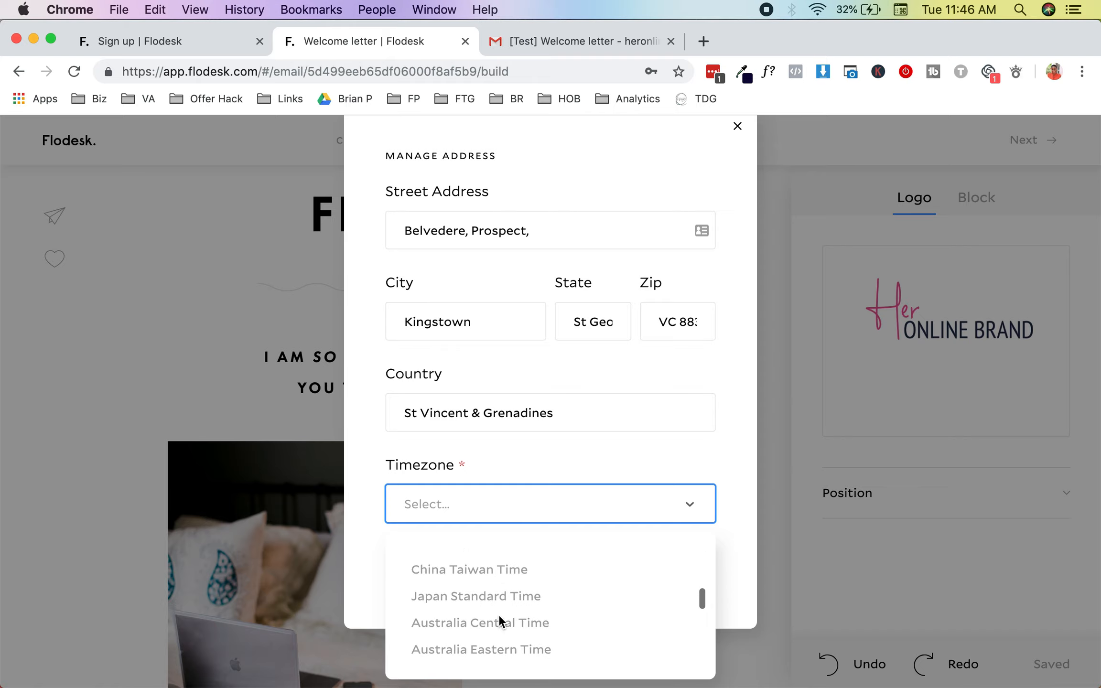
pyautogui.scroll(-10, 497, 614)
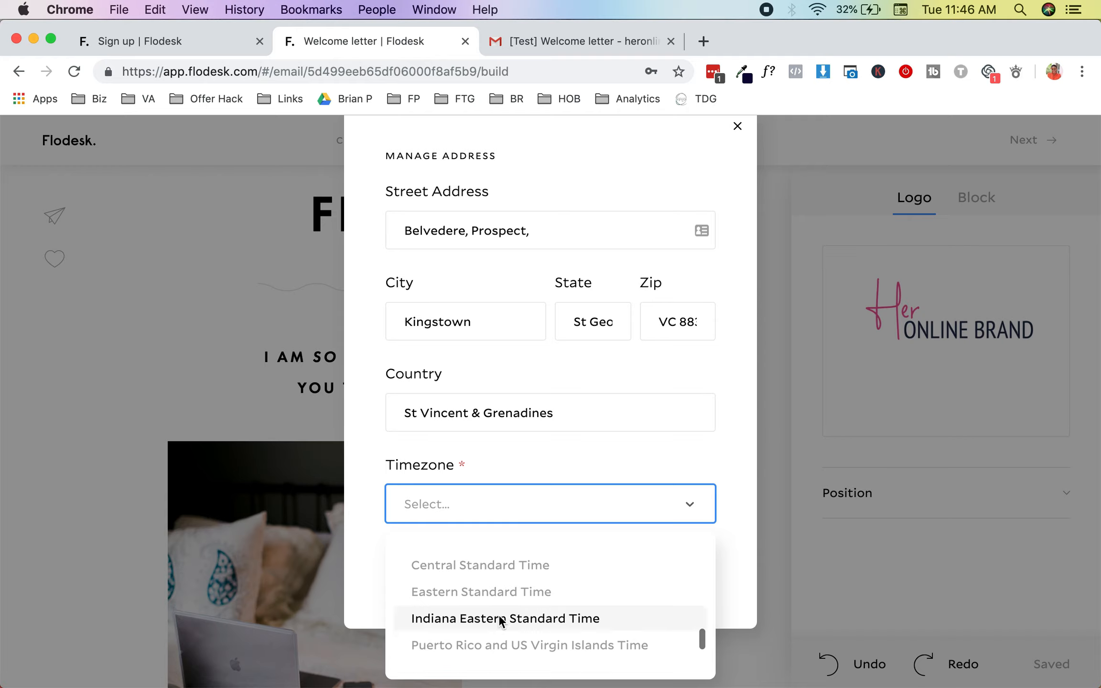
pyautogui.scroll(2, 497, 614)
pyautogui.click(510, 580)
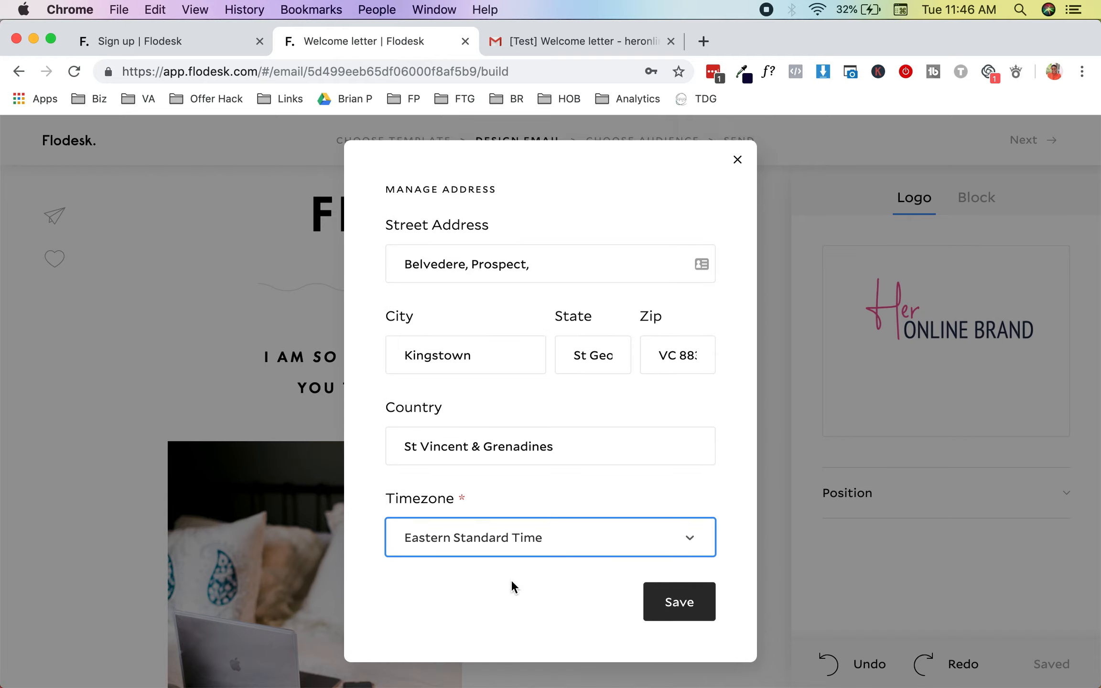
pyautogui.click(687, 609)
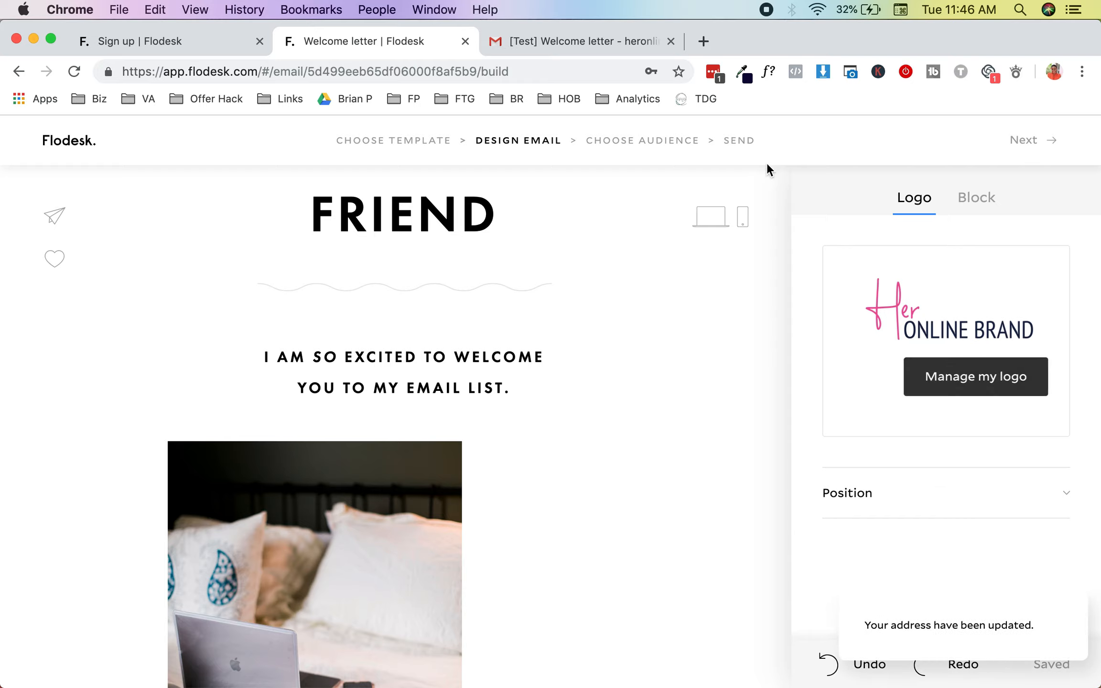
# Step: Advance to Choose Audience, enter the sender's name as the From name, and open sending addresses
pyautogui.click(1028, 141)
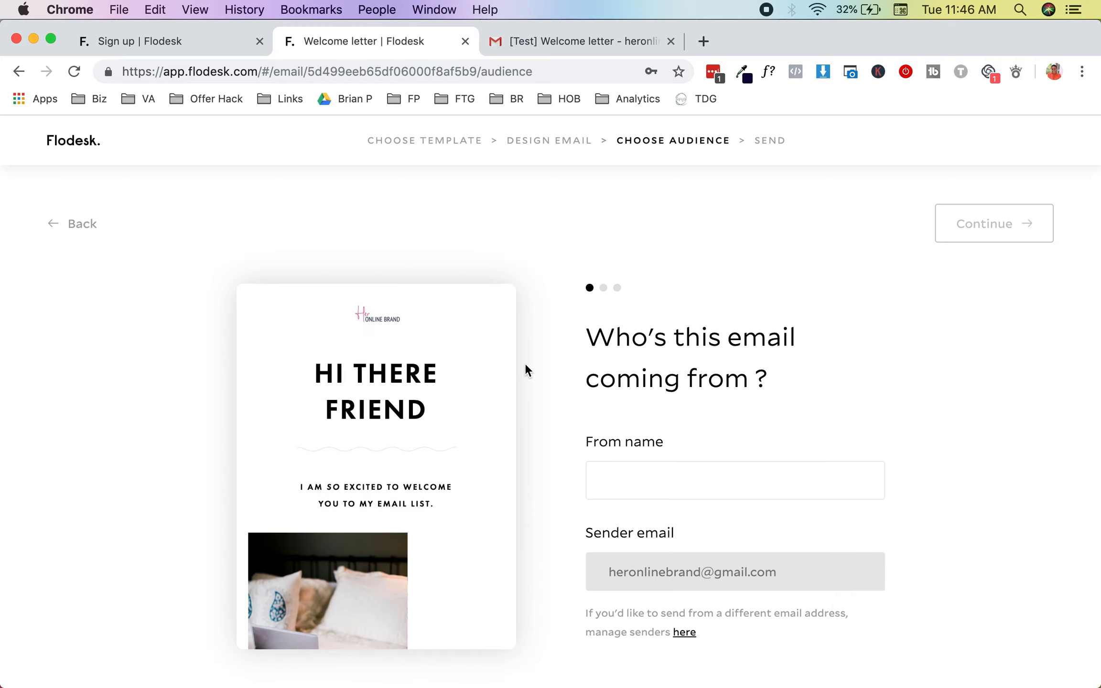
pyautogui.scroll(-2, 506, 468)
pyautogui.click(619, 481)
pyautogui.write('BElema')
pyautogui.press('super+a')
pyautogui.write('Belem')
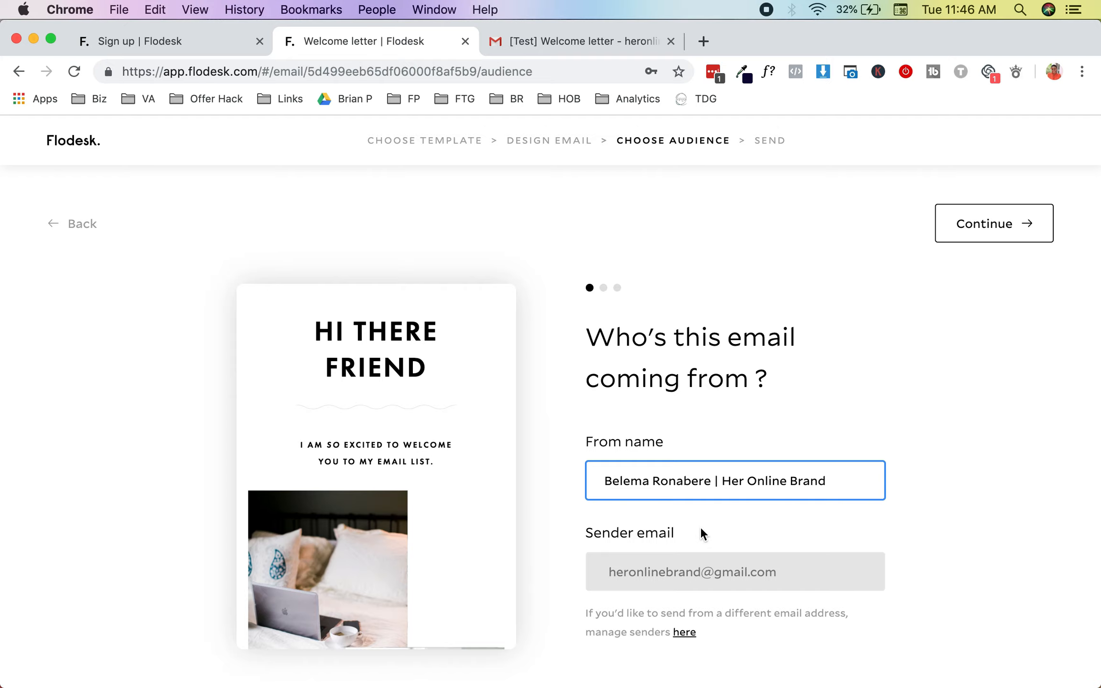
pyautogui.click(706, 566)
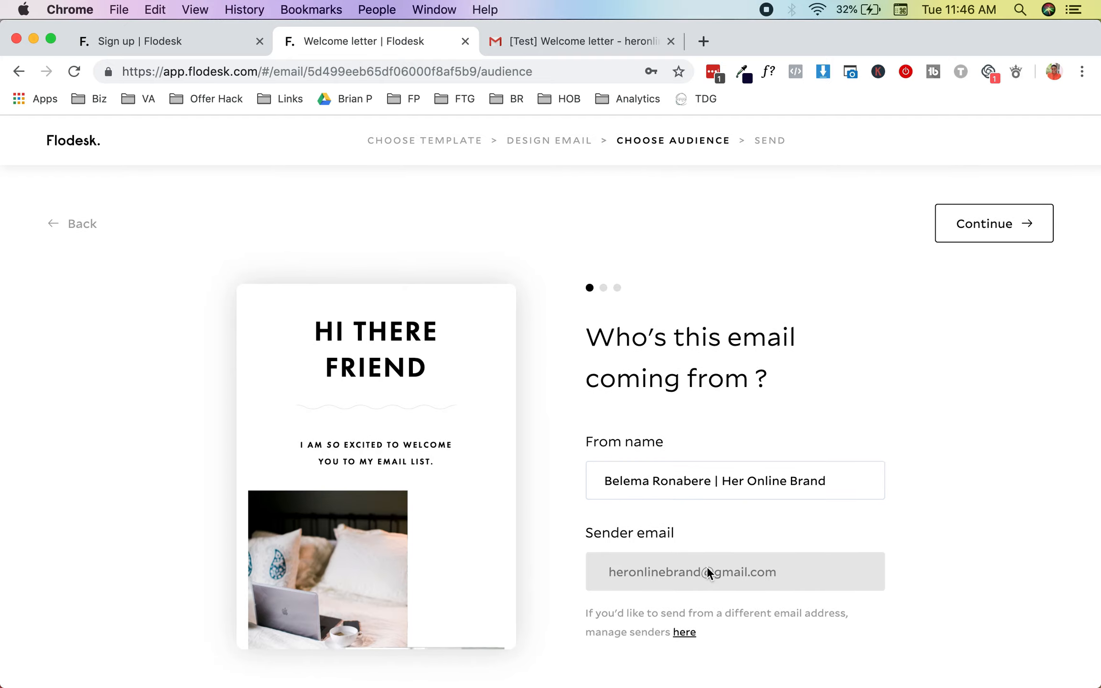
pyautogui.click(688, 631)
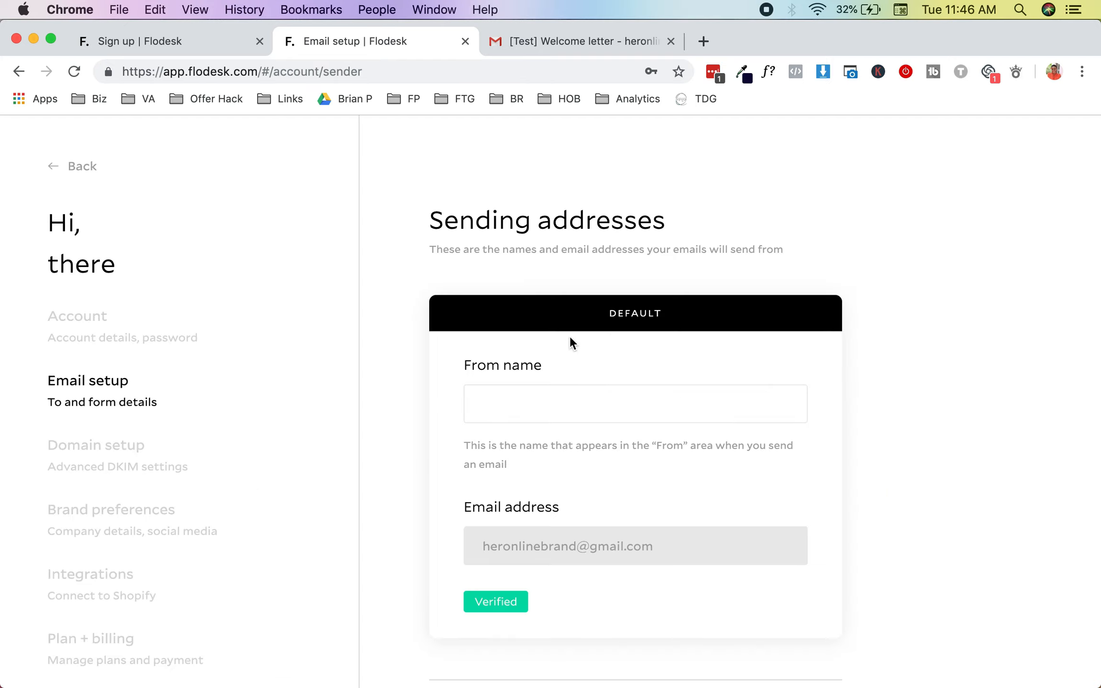
pyautogui.scroll(-3, 530, 405)
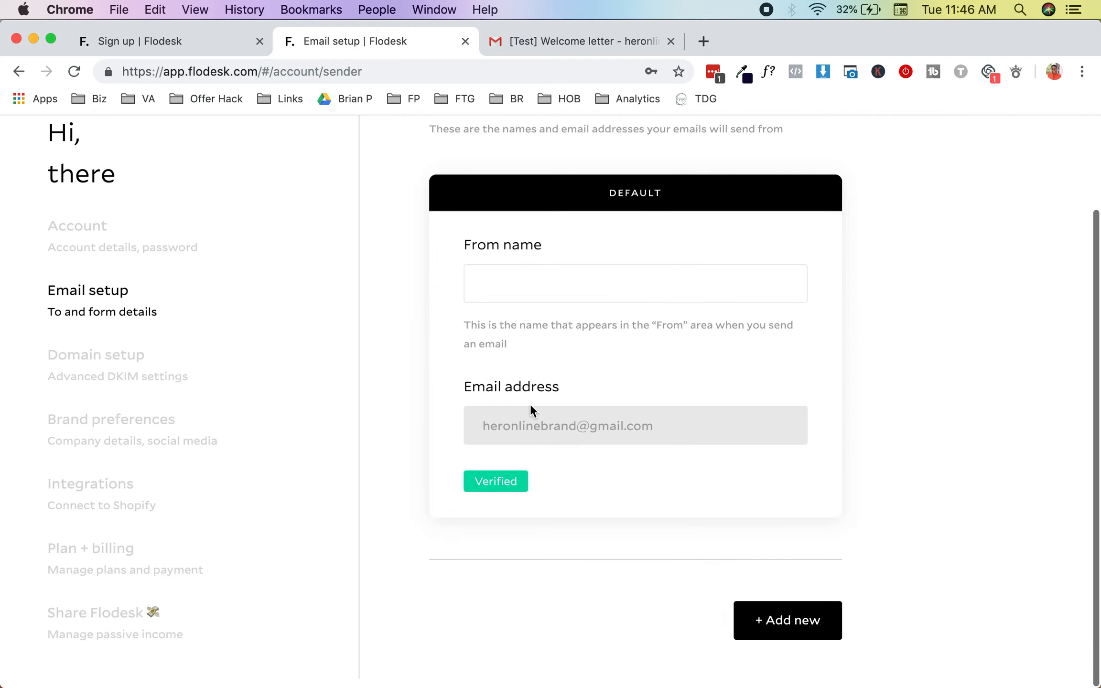
pyautogui.scroll(3, 530, 404)
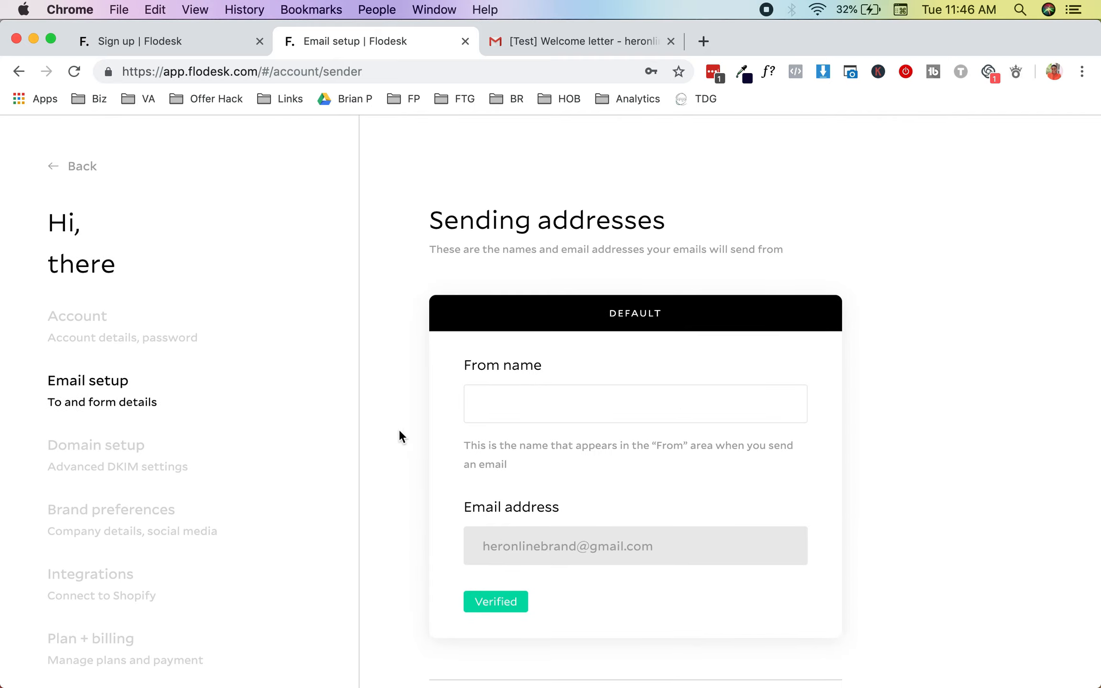
pyautogui.scroll(-3, 287, 472)
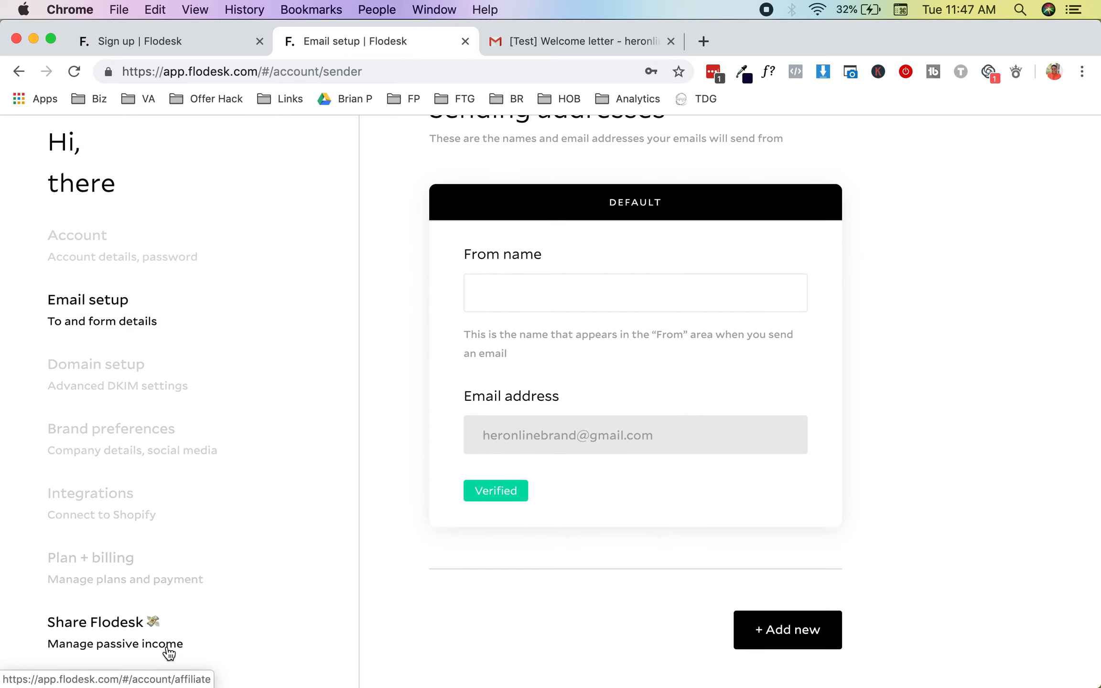
pyautogui.scroll(3, 152, 385)
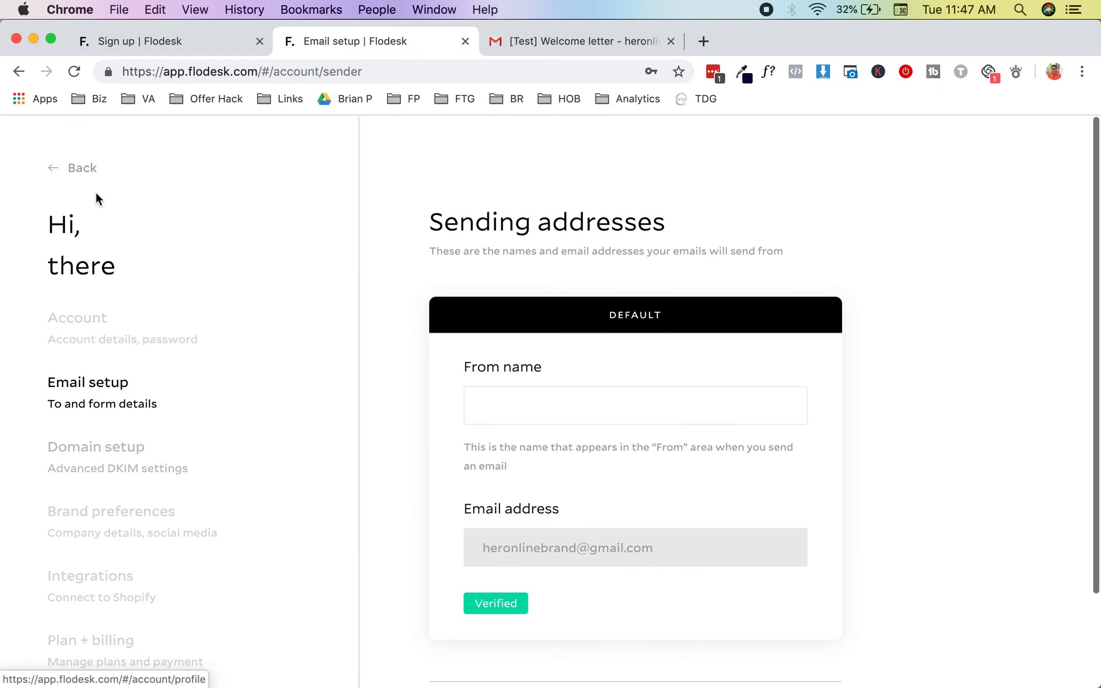
# Step: Go back from sender settings to My emails, then open Audience > Subscribers
pyautogui.click(82, 166)
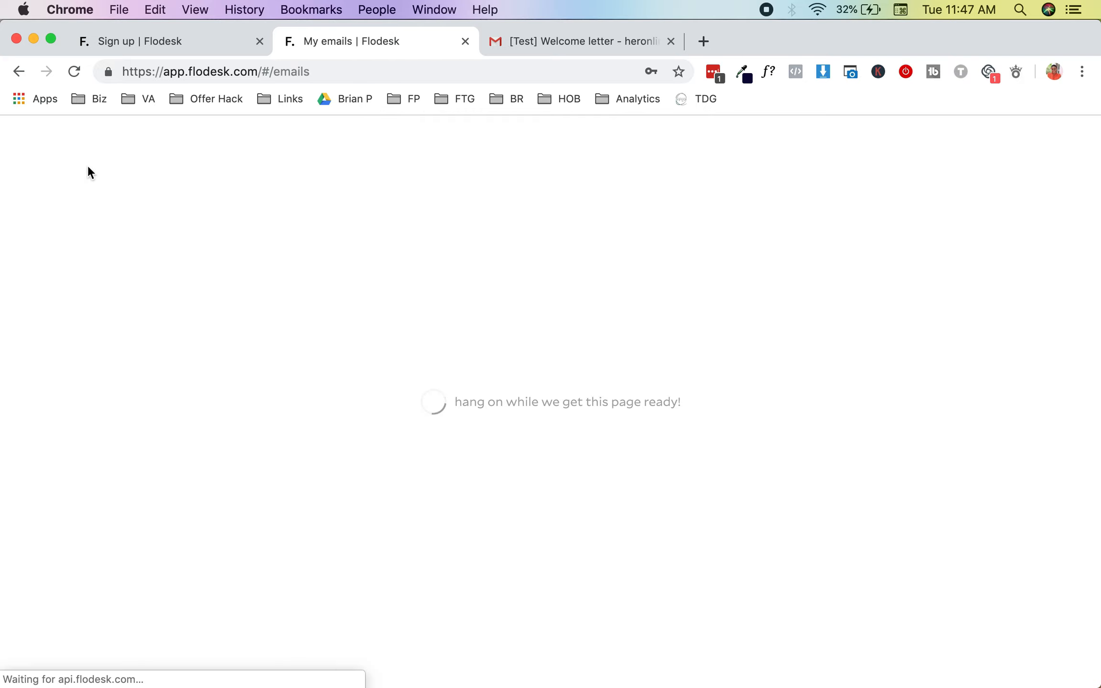
pyautogui.scroll(-2, 618, 432)
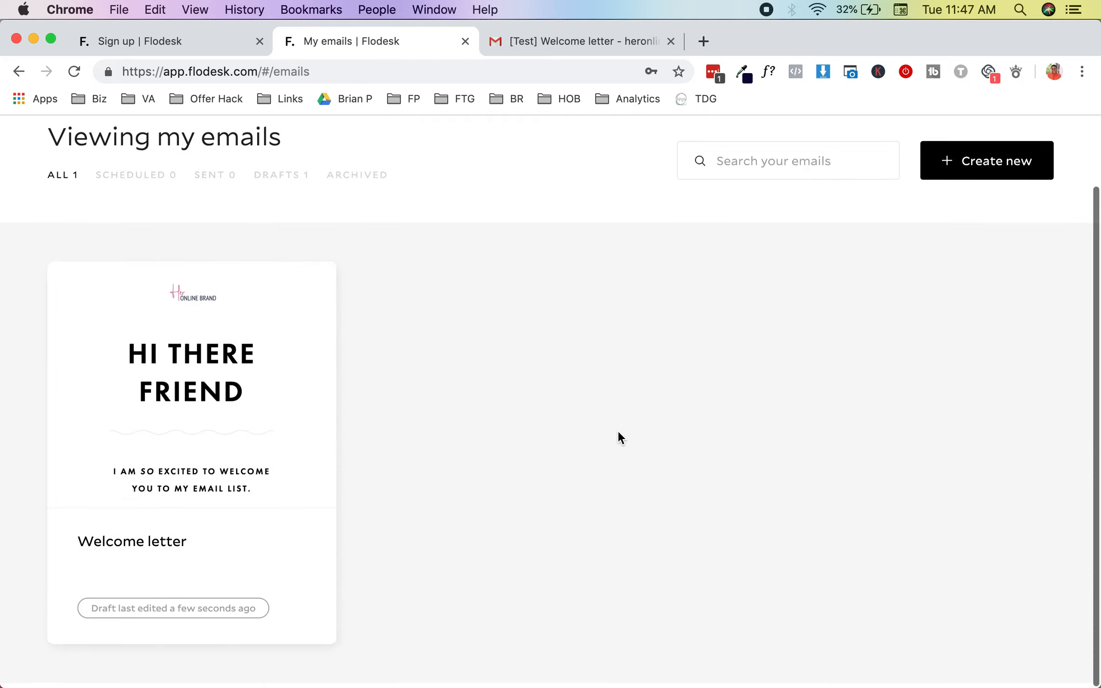
pyautogui.moveTo(186, 388)
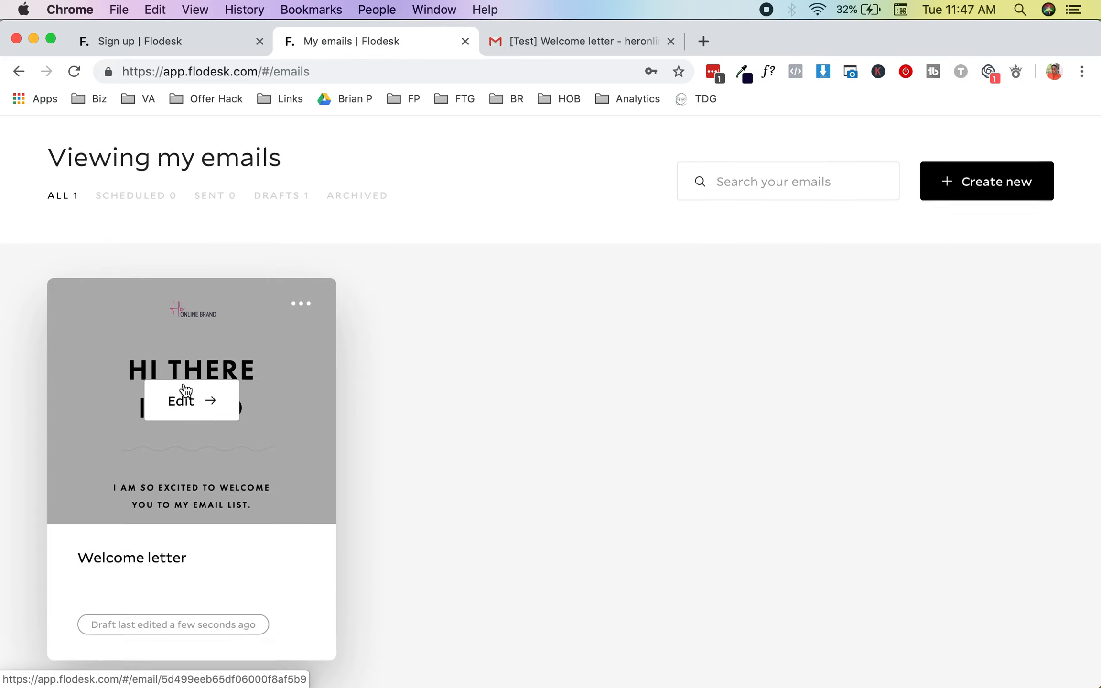
pyautogui.scroll(2, 185, 388)
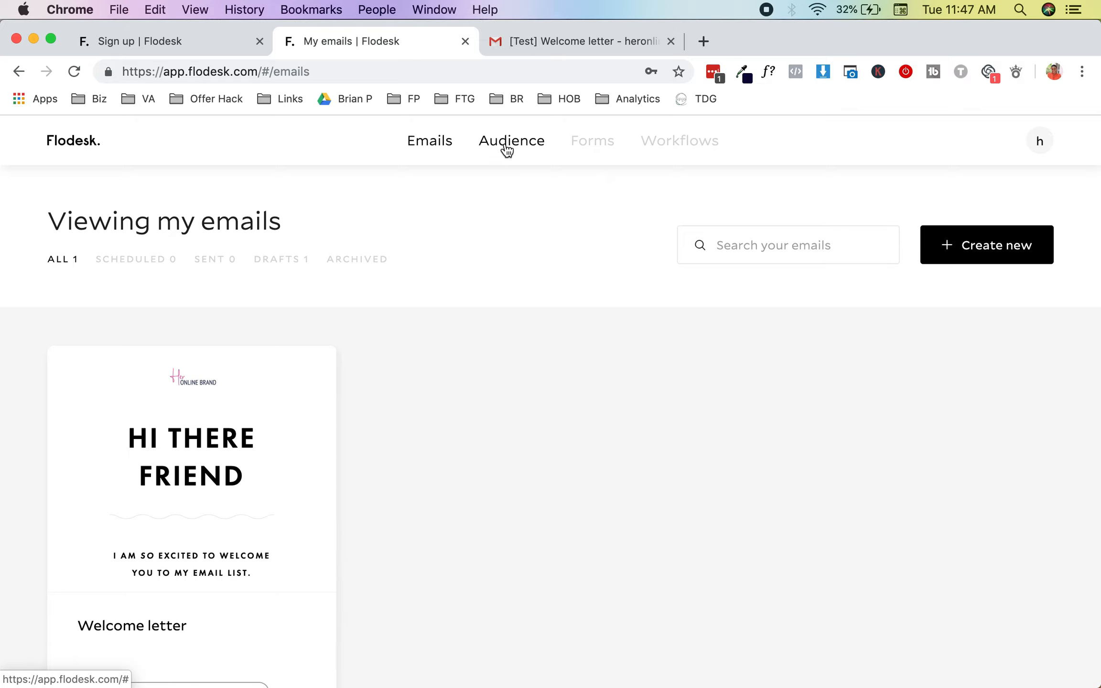
pyautogui.moveTo(508, 150)
pyautogui.click(473, 231)
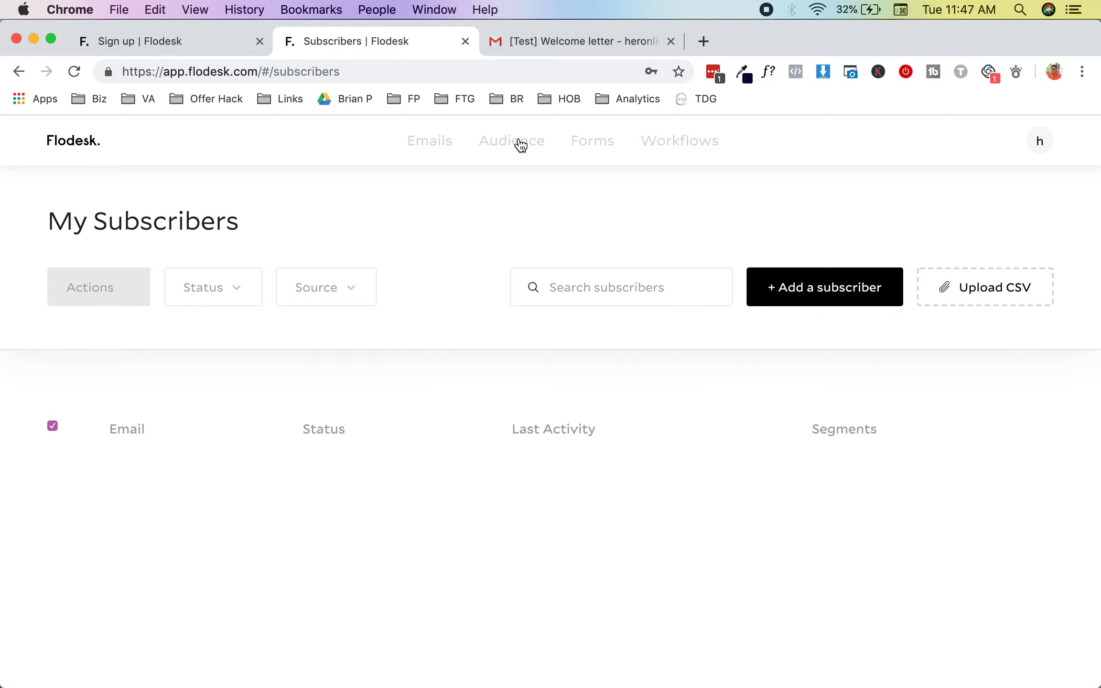
# Step: Add a new segment named 'Test Segment' from the Audience Segments list
pyautogui.moveTo(518, 144)
pyautogui.click(555, 232)
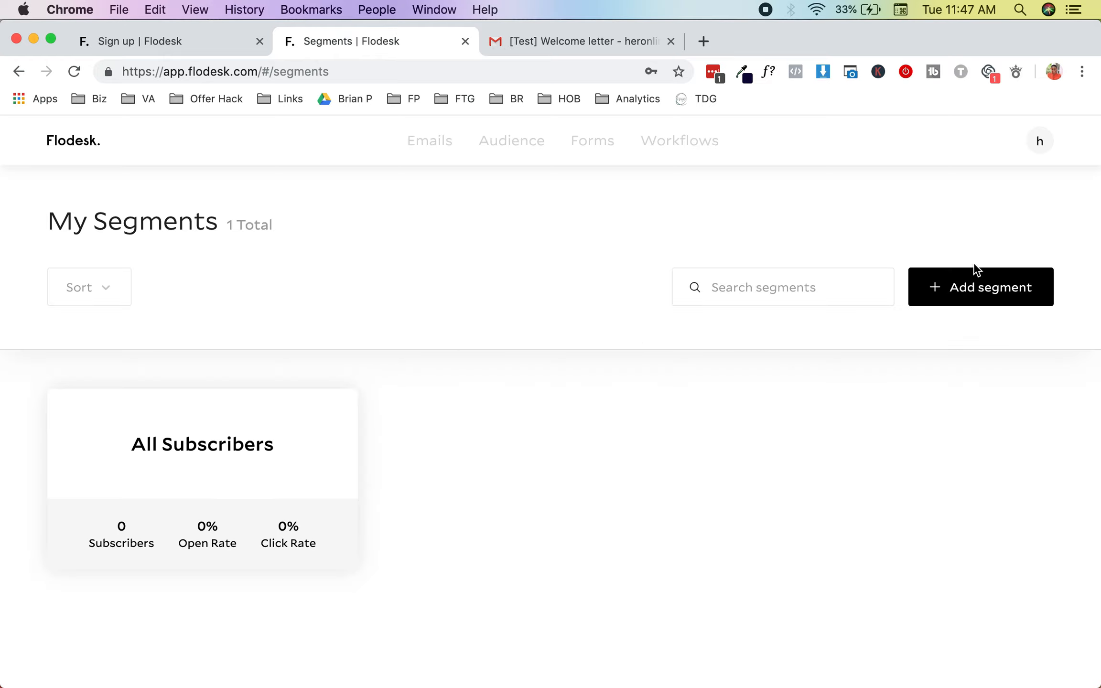
pyautogui.click(972, 281)
pyautogui.click(528, 400)
pyautogui.write('Test SEgmen')
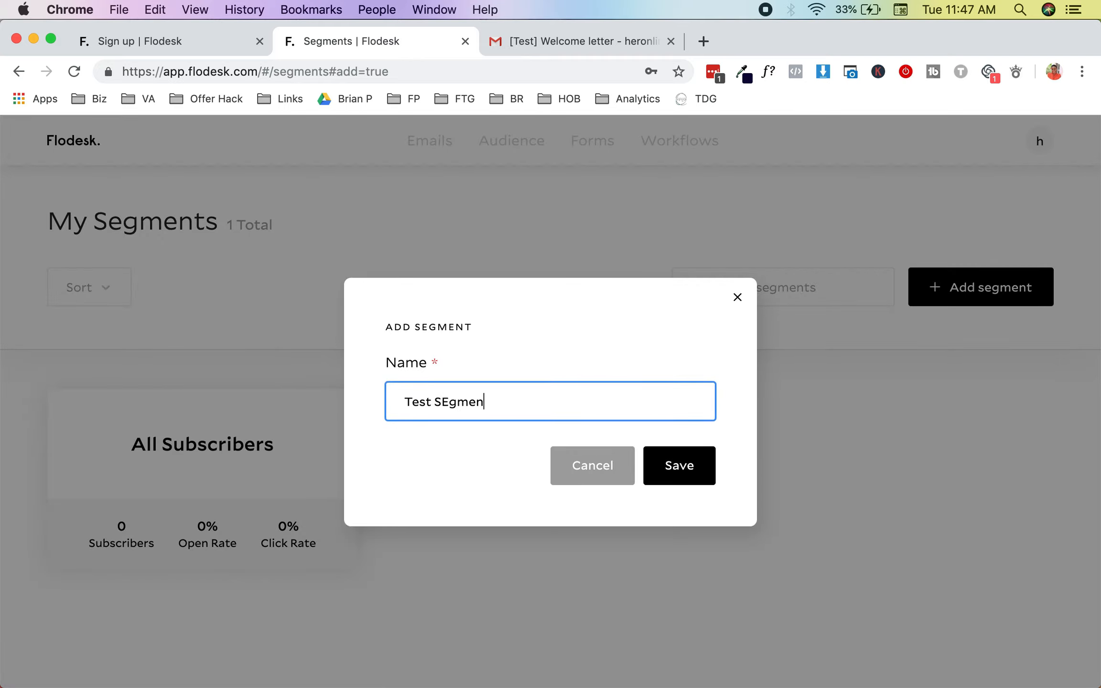
pyautogui.write('t')
pyautogui.press('super+a')
pyautogui.write('T')
pyautogui.click(661, 467)
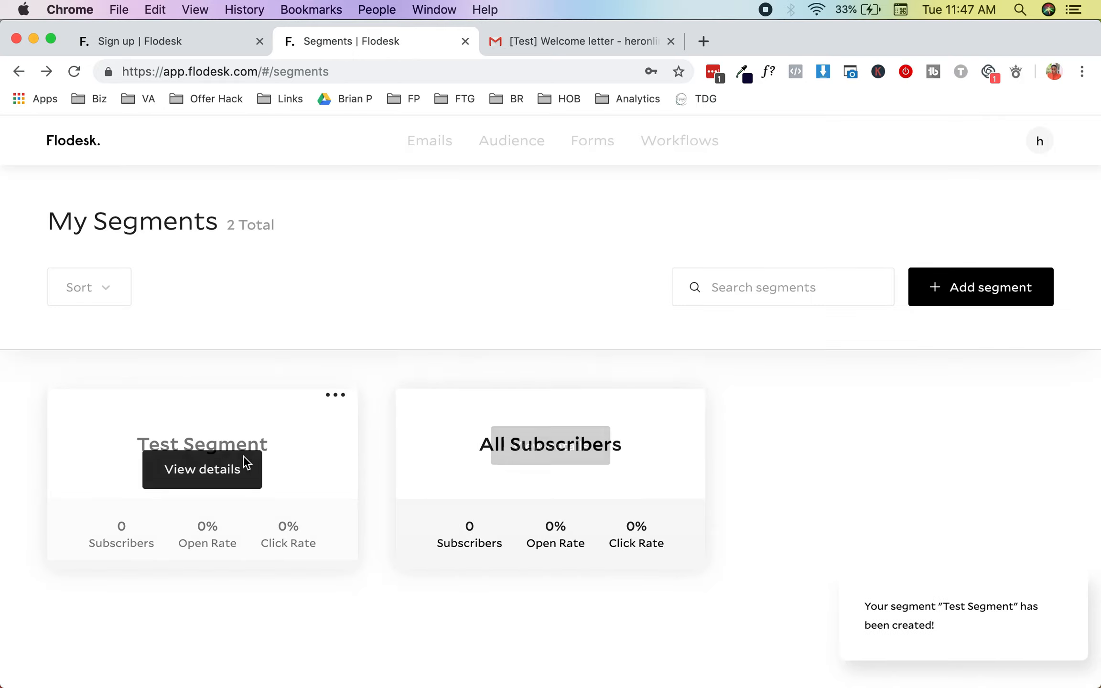
# Step: Open Test Segment's details page and glance at its actions menu
pyautogui.click(213, 478)
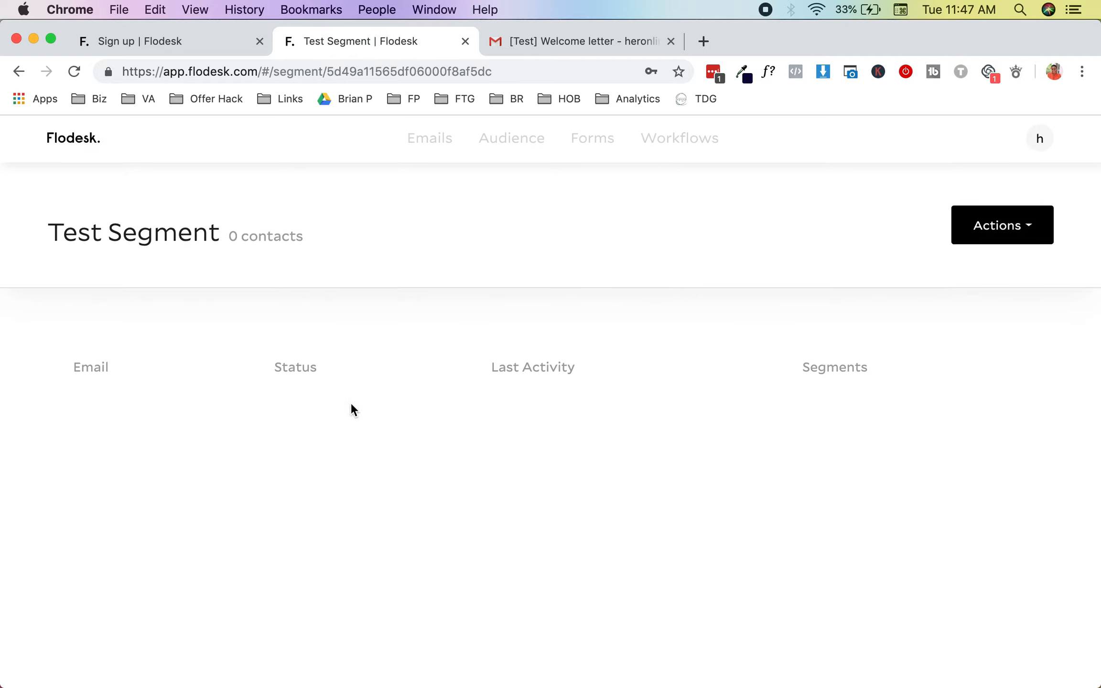
pyautogui.click(984, 228)
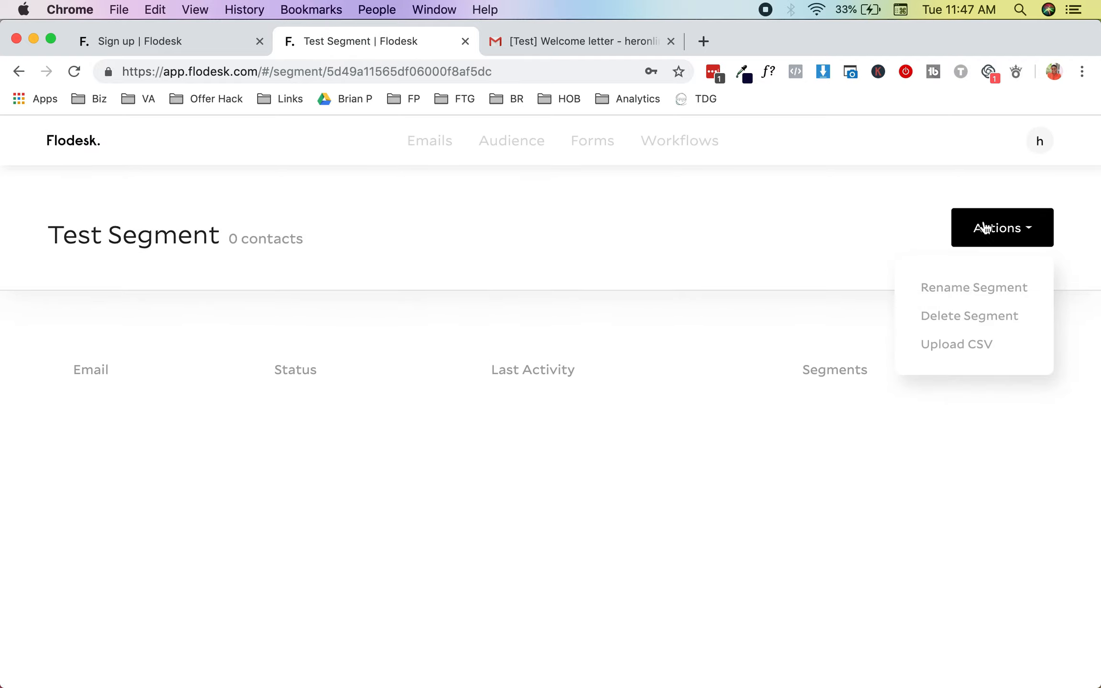
pyautogui.click(785, 243)
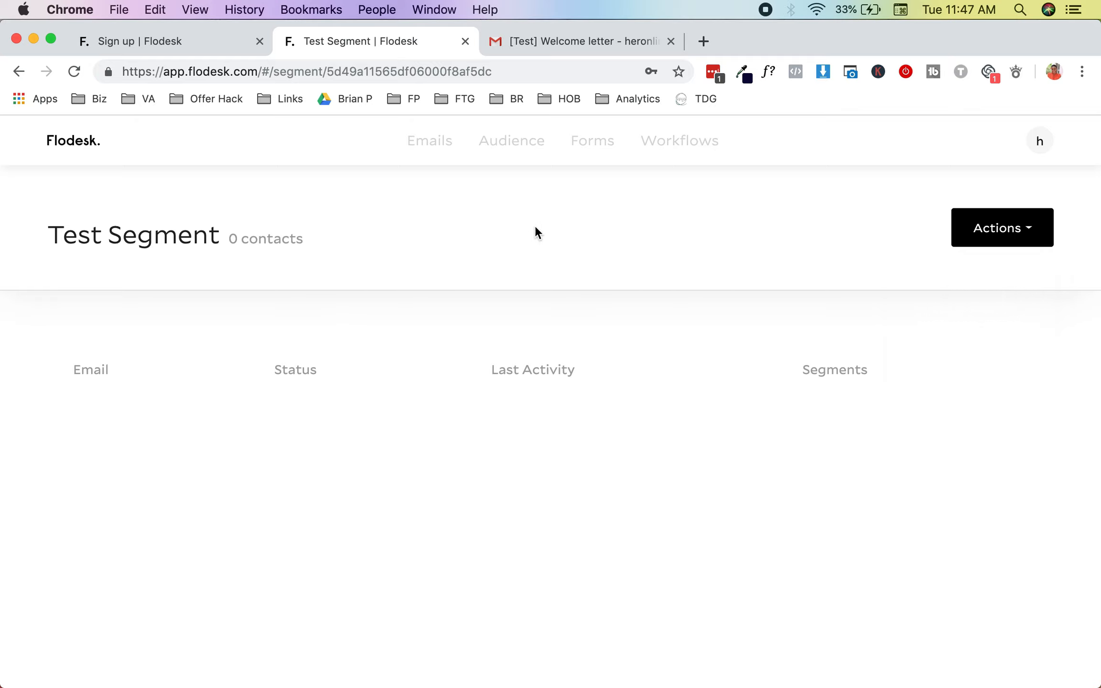
# Step: Check the empty Forms page, then go to Workflows and create a new workflow
pyautogui.click(609, 140)
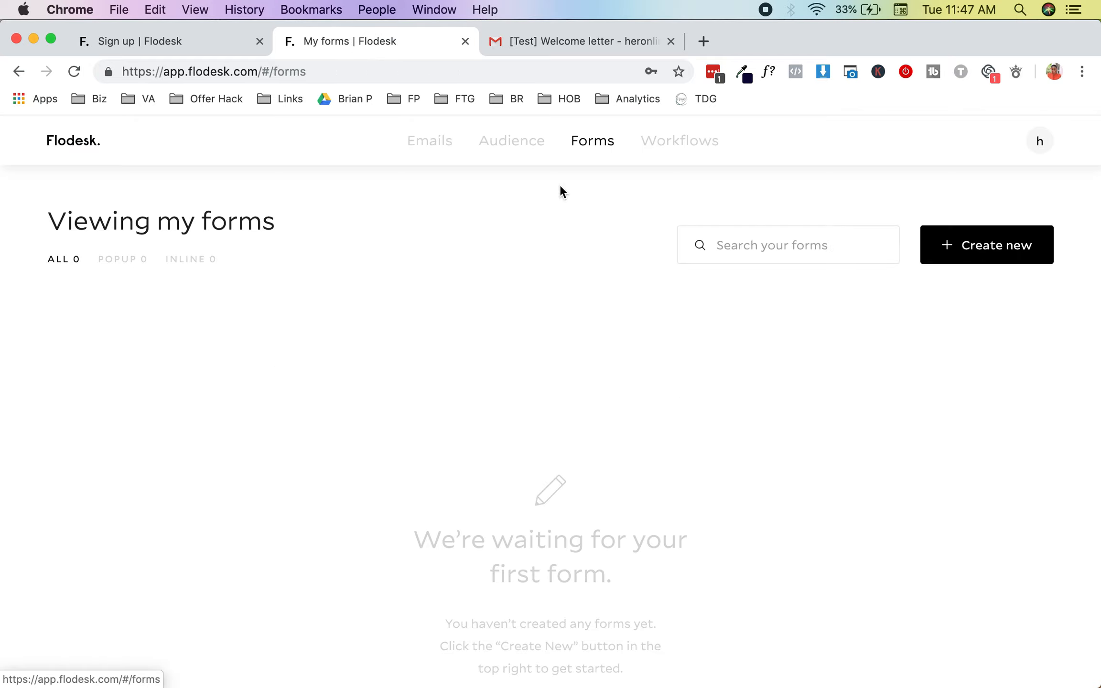
pyautogui.scroll(-3, 500, 377)
pyautogui.scroll(3, 501, 376)
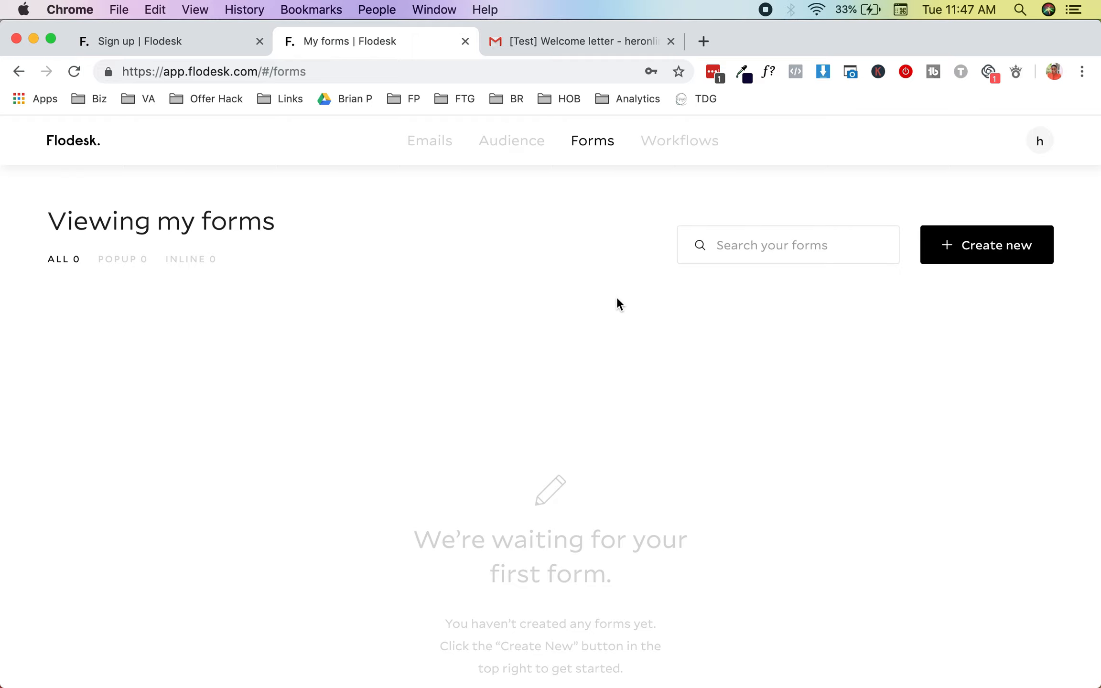
pyautogui.click(694, 141)
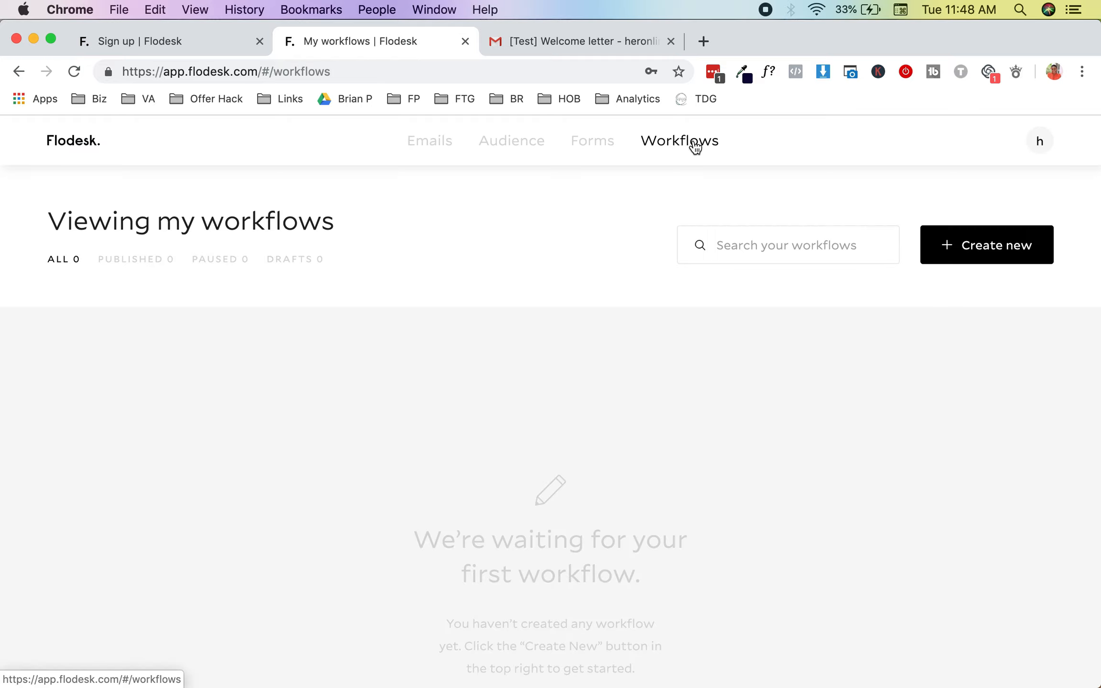
pyautogui.click(975, 255)
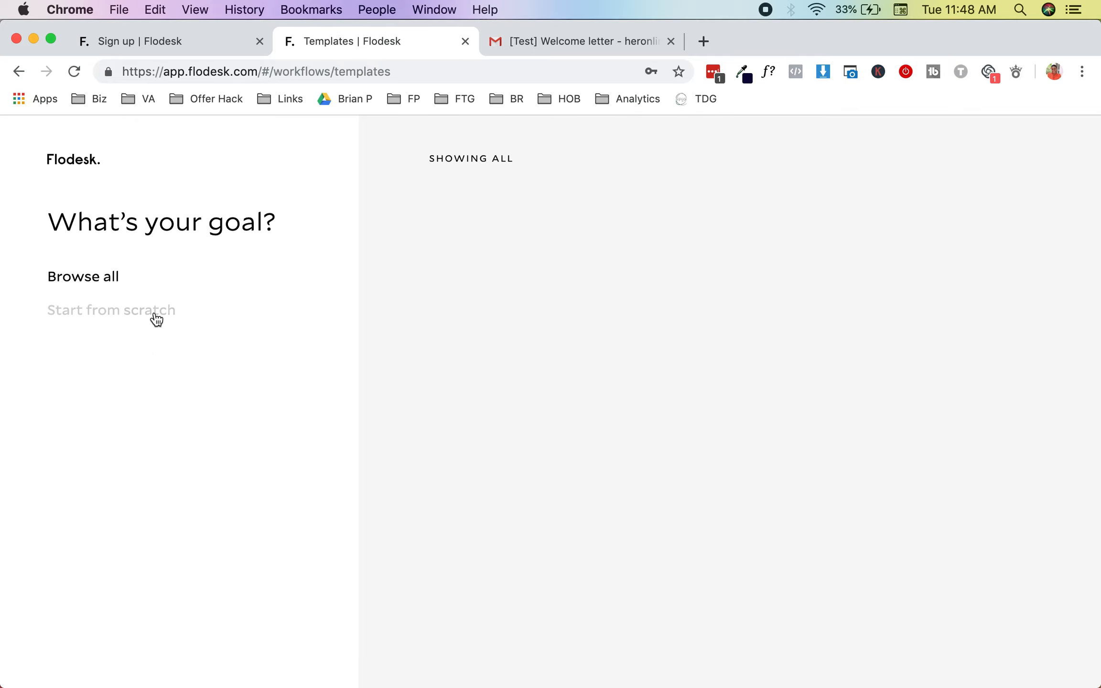
# Step: Start a workflow from scratch named 'Test Workflow' and save it
pyautogui.click(118, 308)
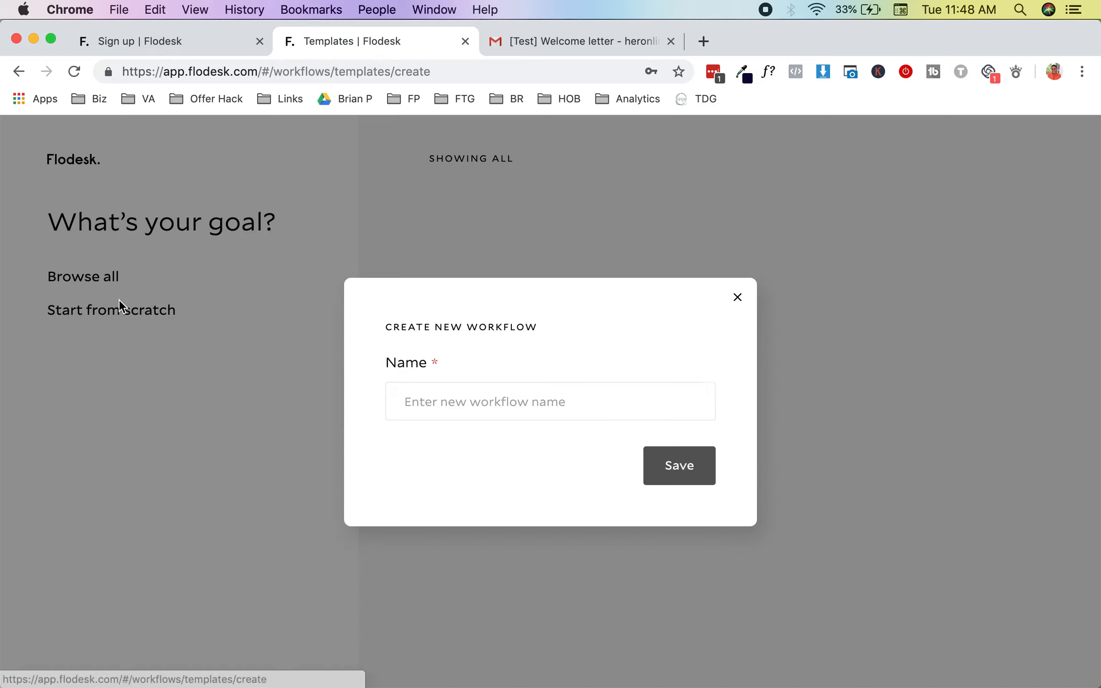
pyautogui.click(508, 408)
pyautogui.write('Test Workflow')
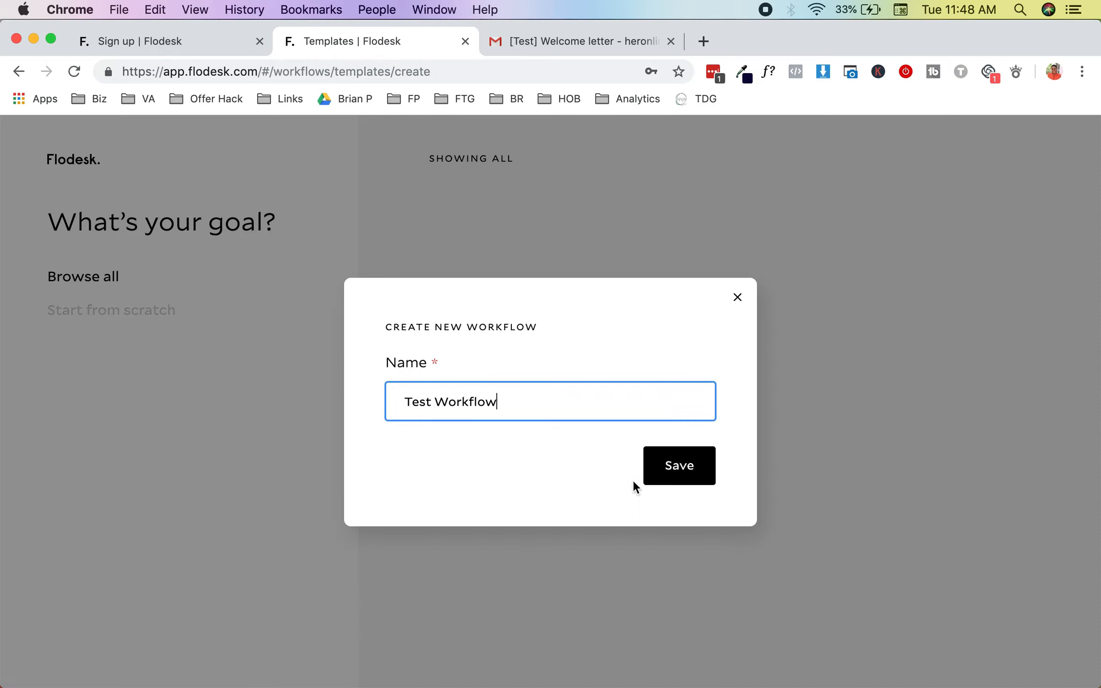
pyautogui.click(676, 472)
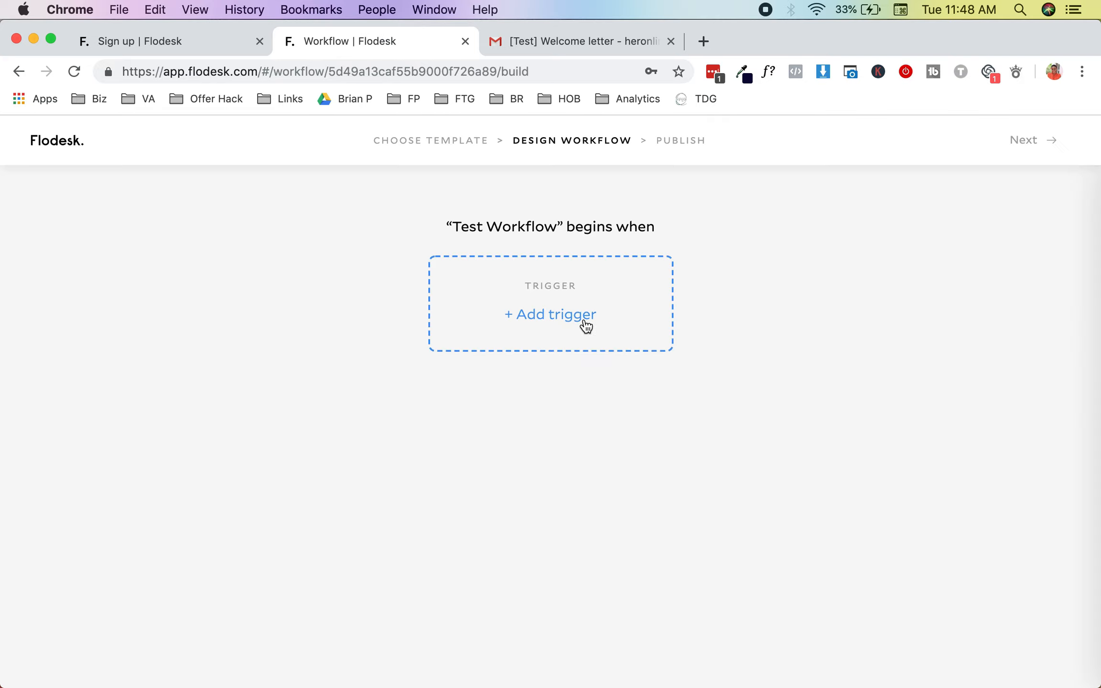
# Step: Set the trigger to 'A subscriber is added to a segment' with Test Segment
pyautogui.click(582, 320)
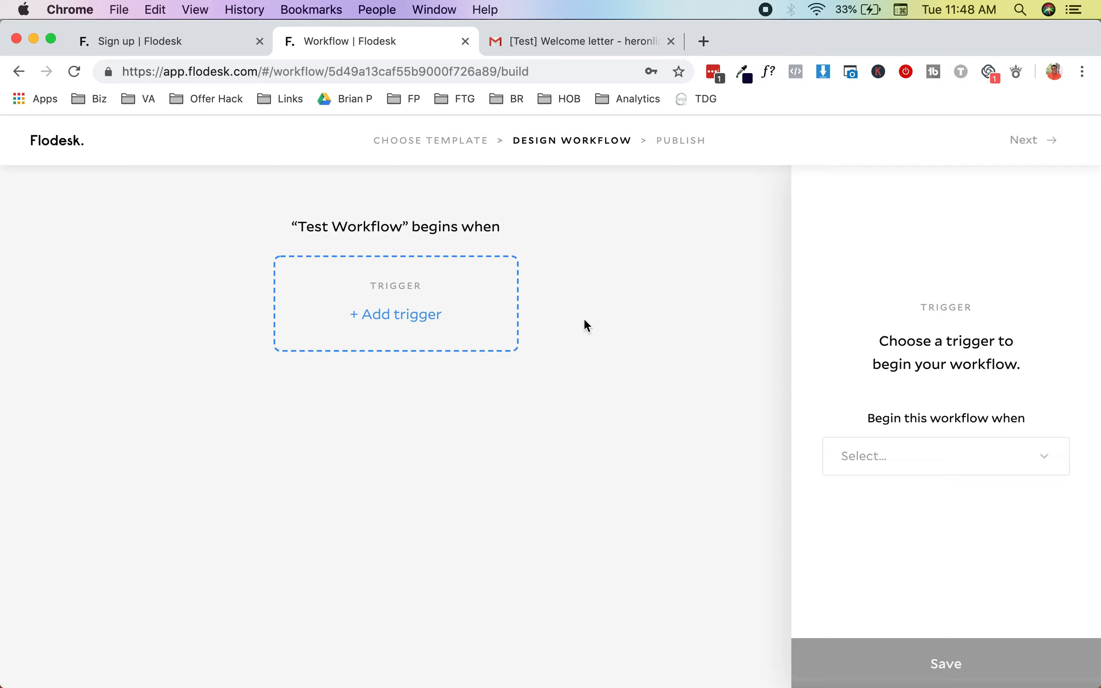
pyautogui.click(914, 458)
pyautogui.click(913, 515)
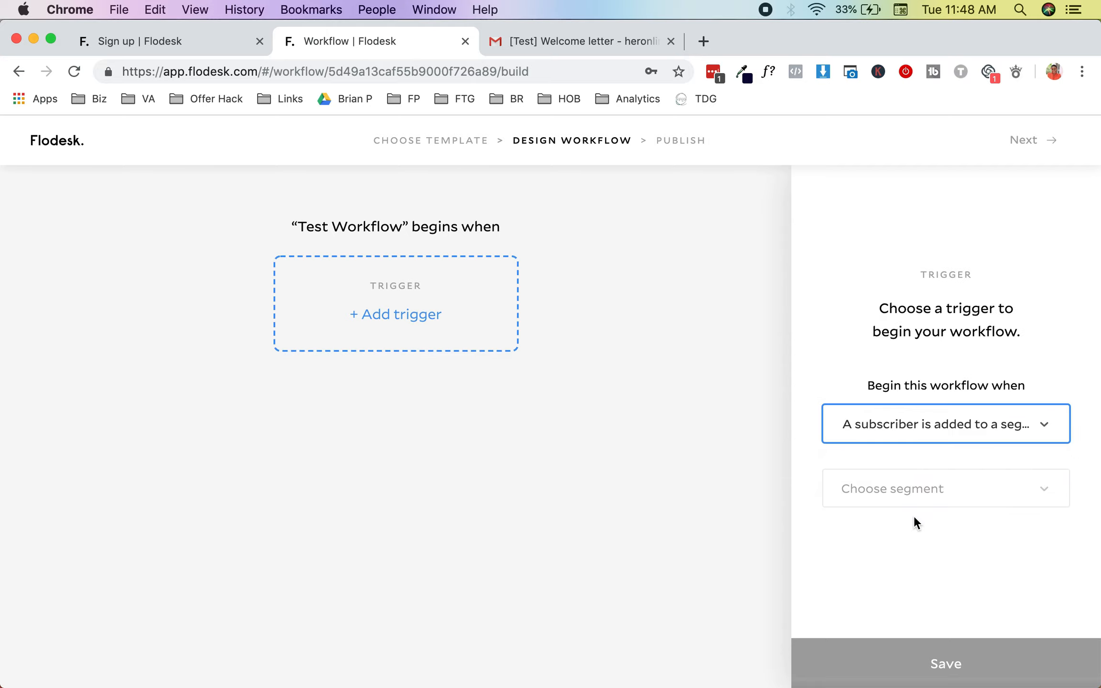
pyautogui.click(909, 487)
pyautogui.click(913, 550)
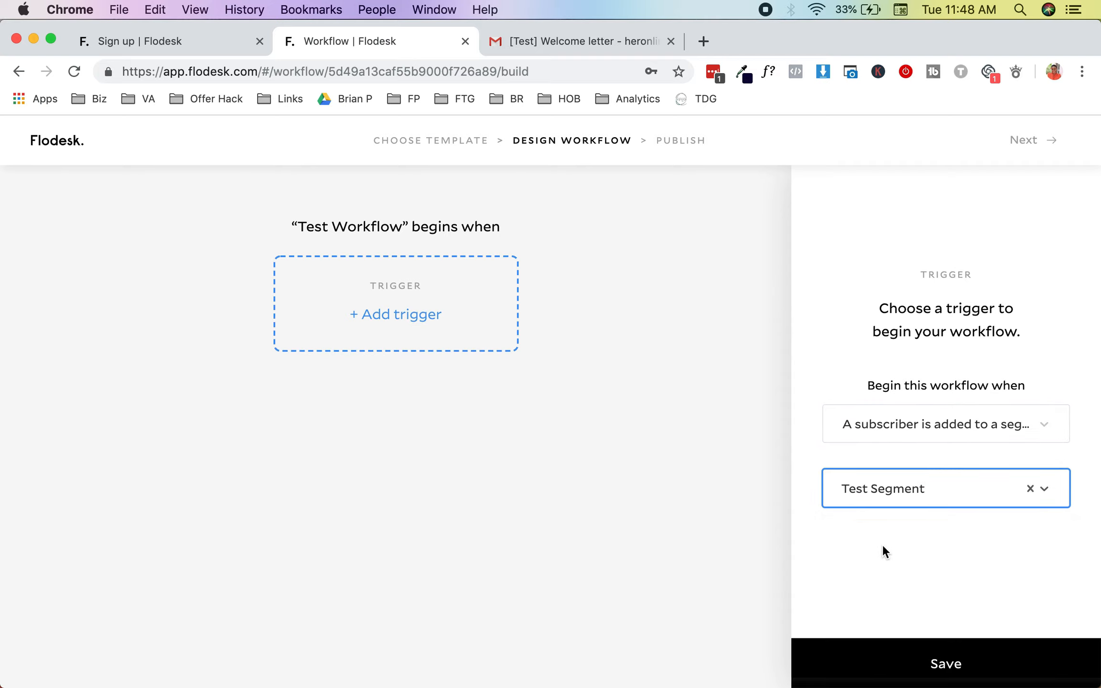
pyautogui.click(895, 665)
pyautogui.click(552, 438)
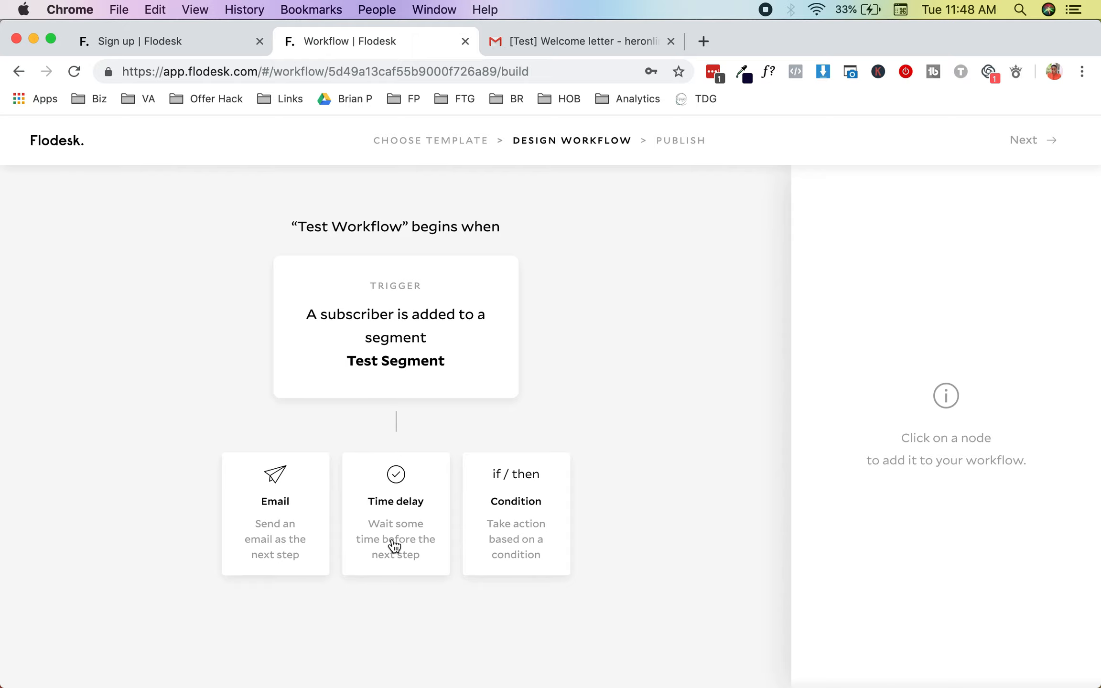
# Step: Add an email step using the existing Welcome letter email and save it
pyautogui.click(301, 544)
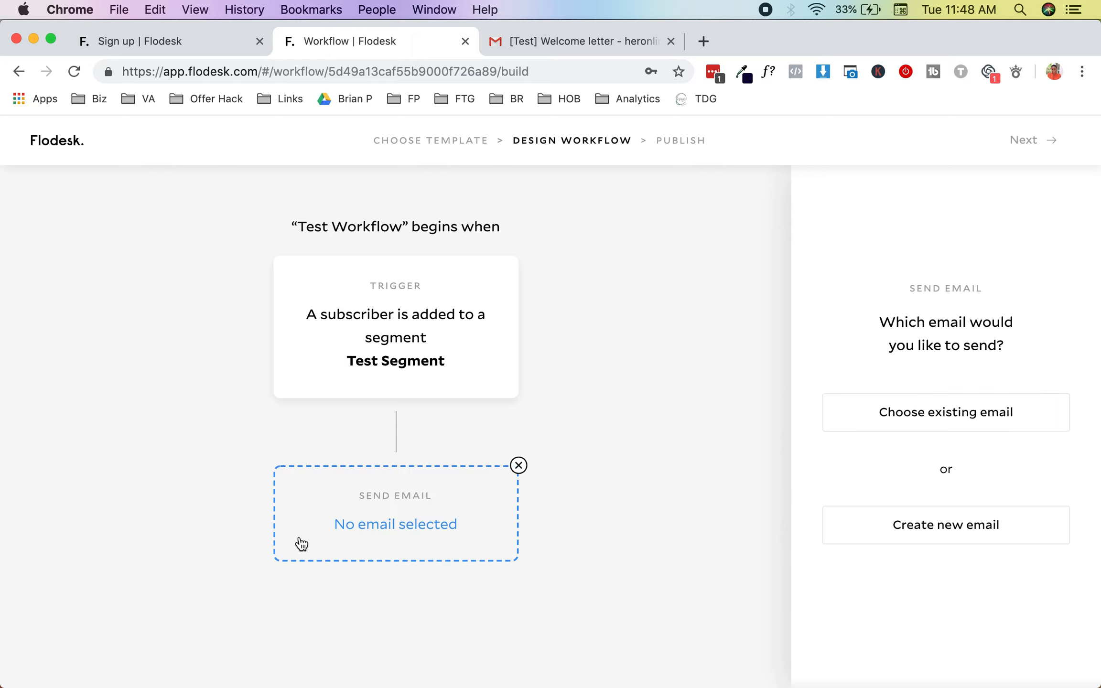
pyautogui.click(968, 415)
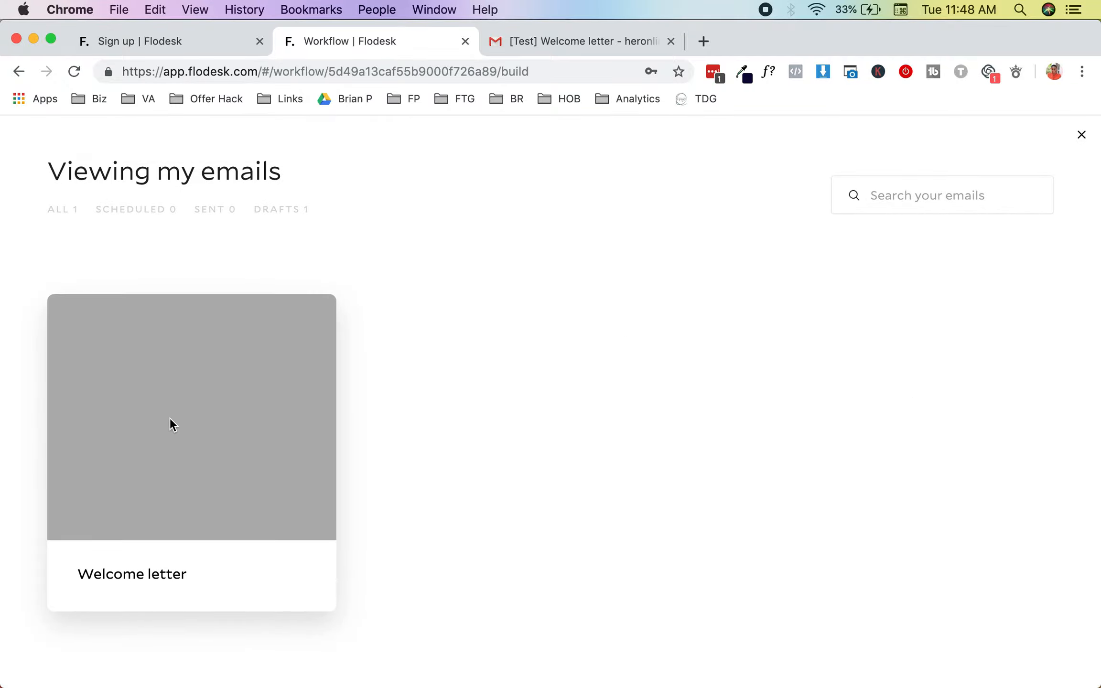
pyautogui.click(170, 420)
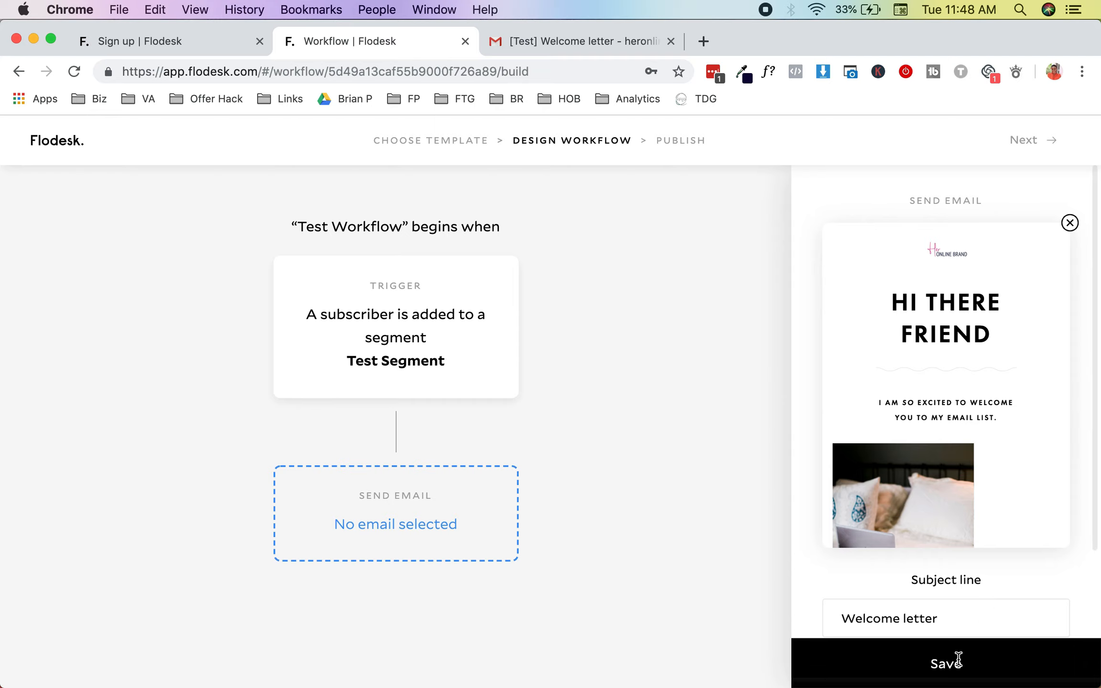
pyautogui.scroll(-3, 990, 559)
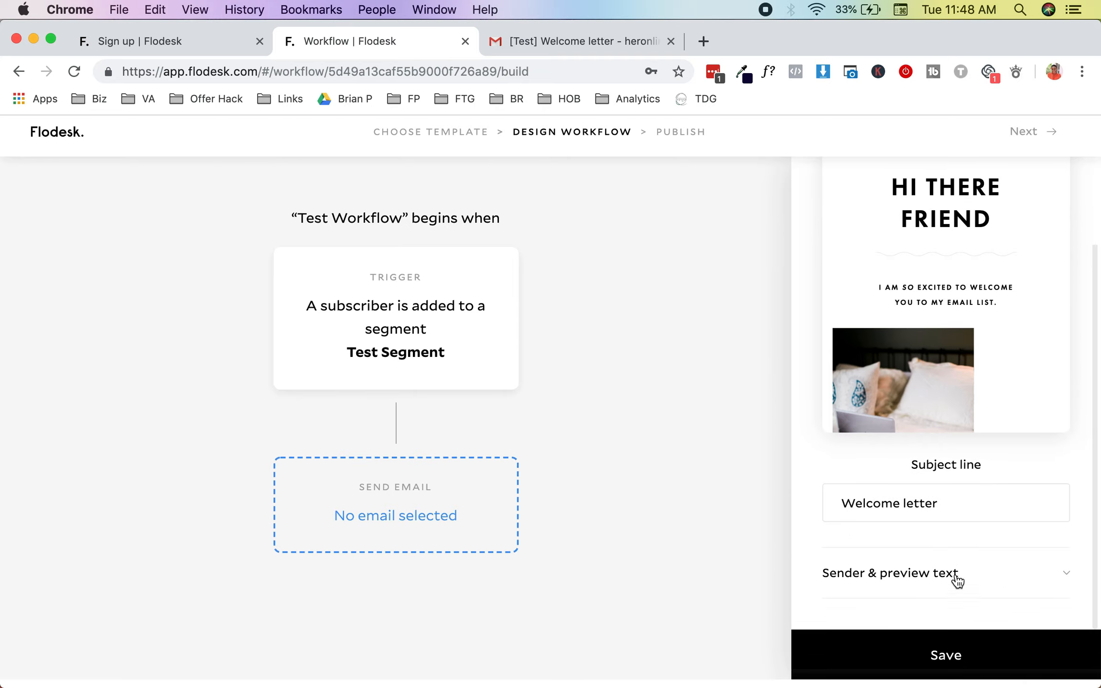
pyautogui.click(937, 659)
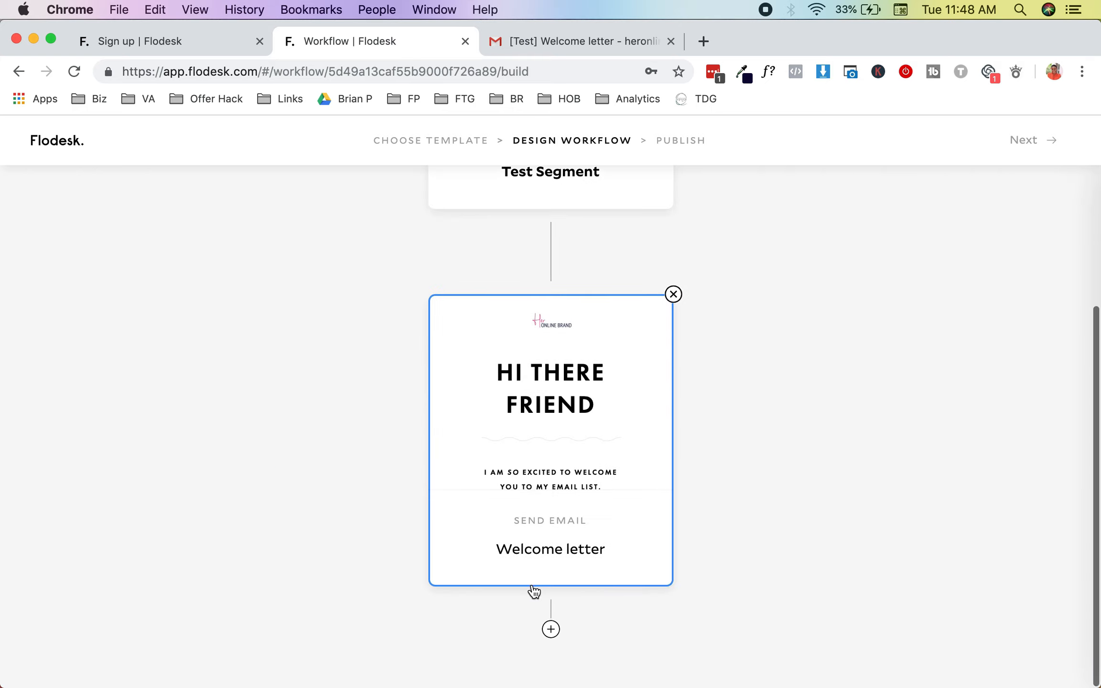
pyautogui.click(550, 631)
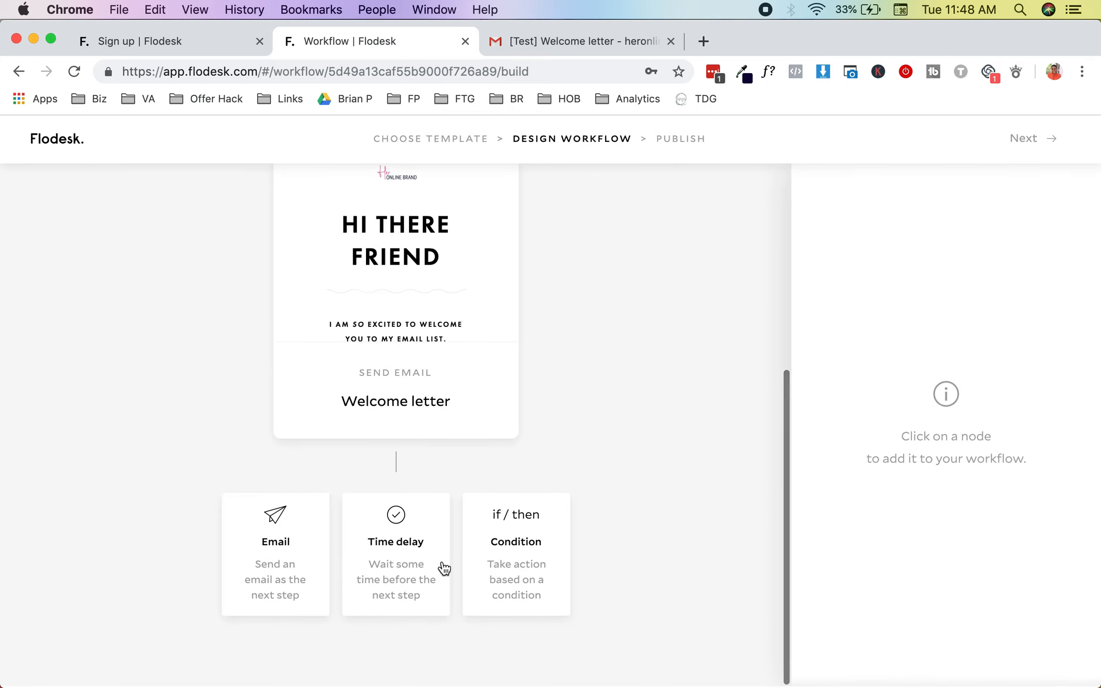
# Step: Add a condition step checking 'The subscriber has opened an email' for Welcome letter
pyautogui.click(494, 574)
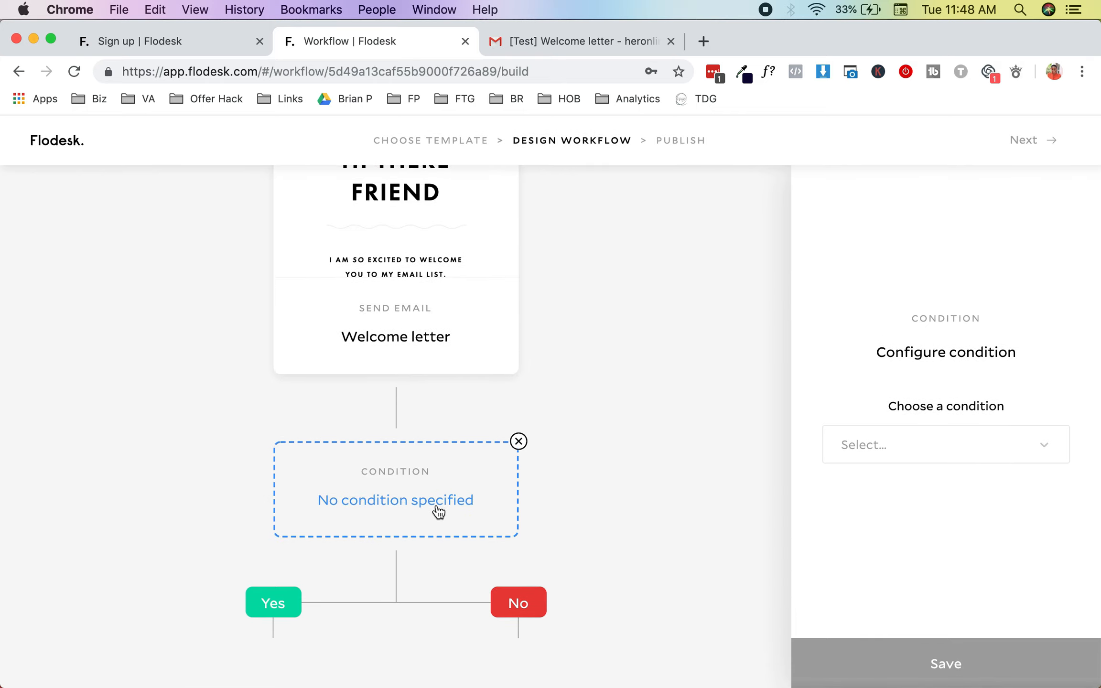
pyautogui.click(1034, 437)
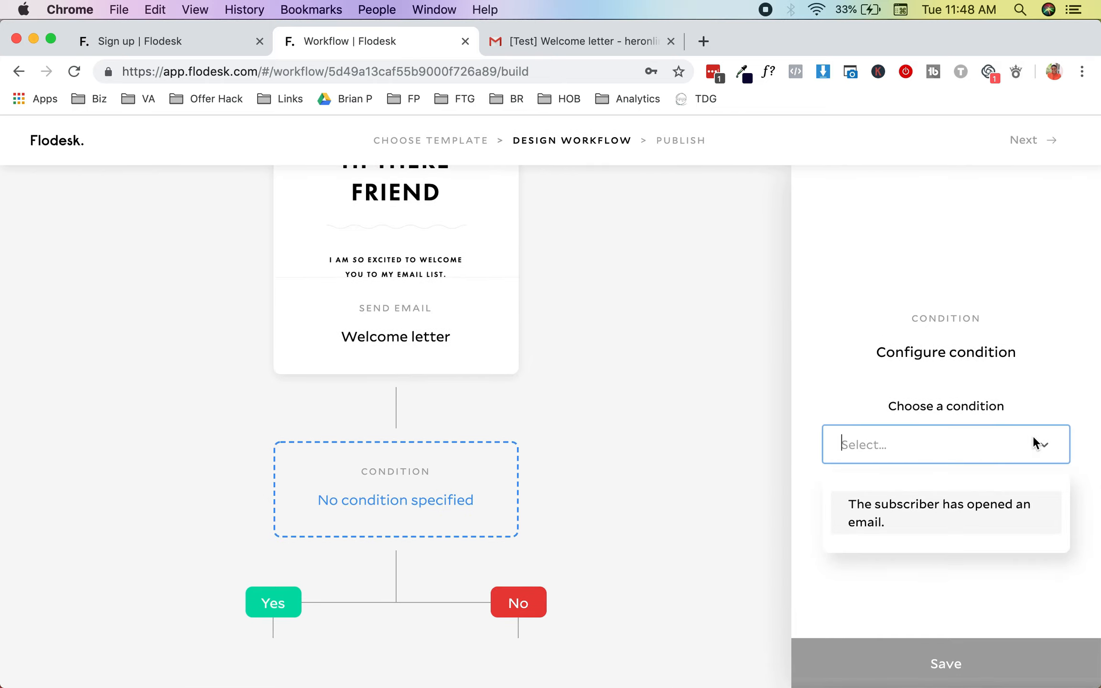
pyautogui.click(956, 513)
pyautogui.click(944, 491)
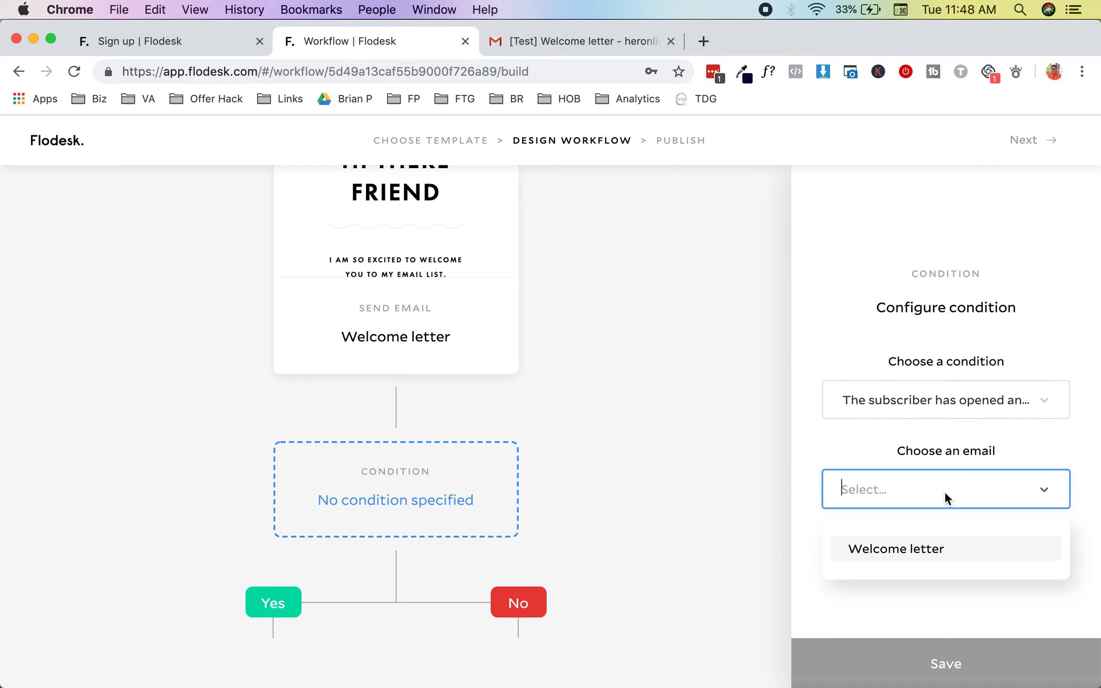
pyautogui.click(929, 547)
pyautogui.scroll(-1, 443, 638)
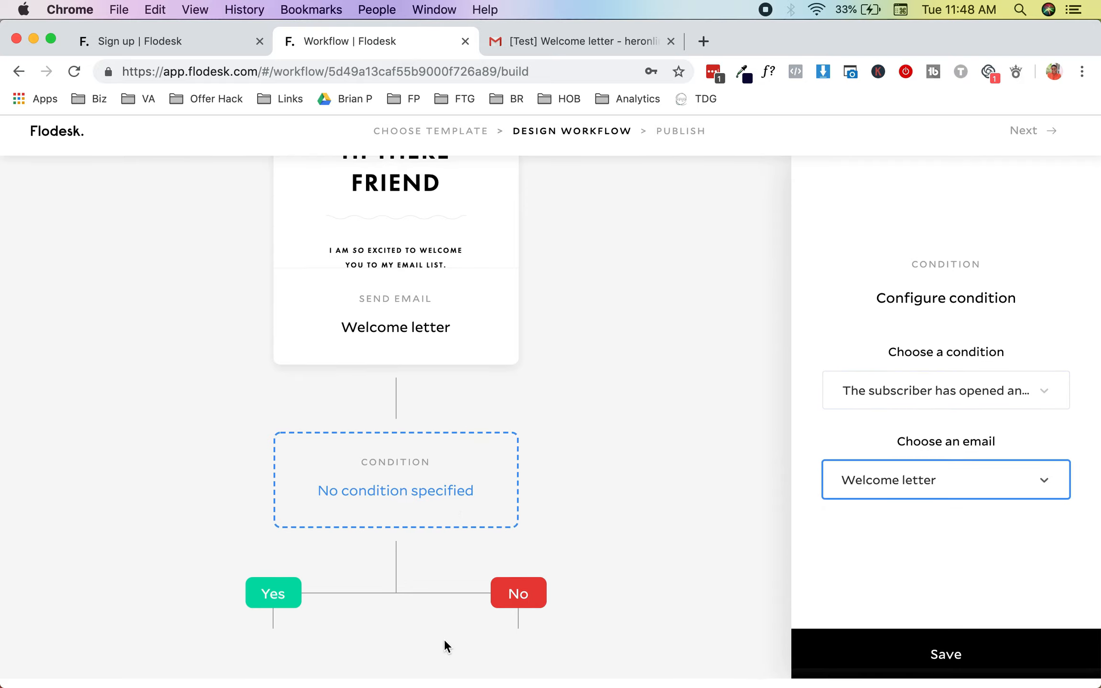
pyautogui.click(861, 664)
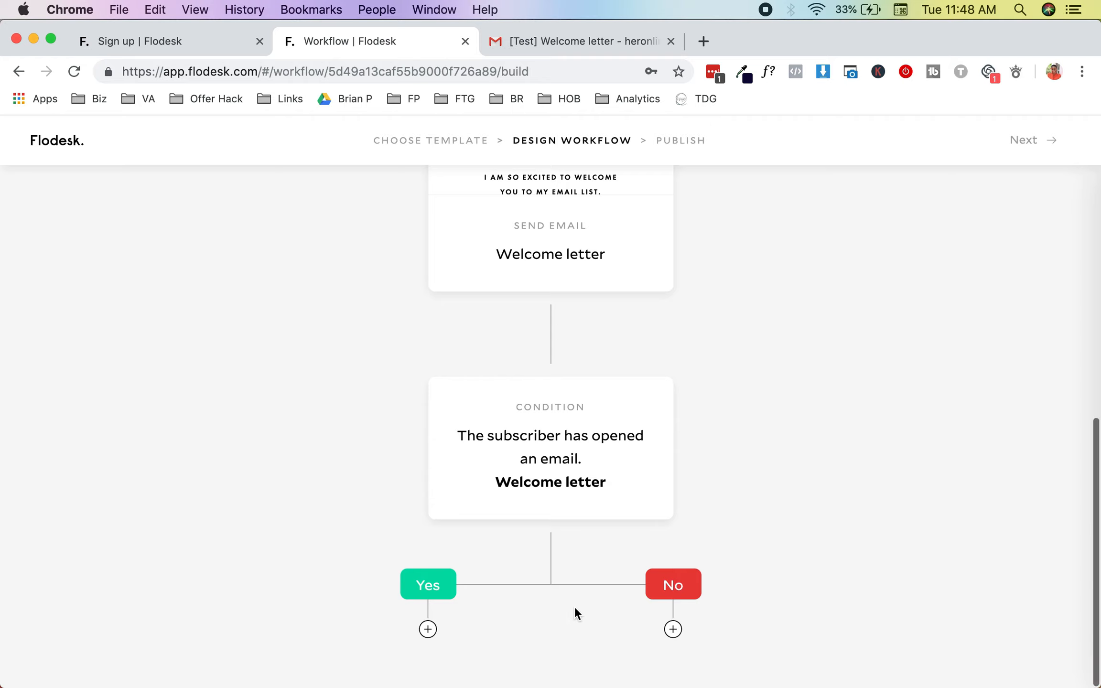
pyautogui.click(674, 629)
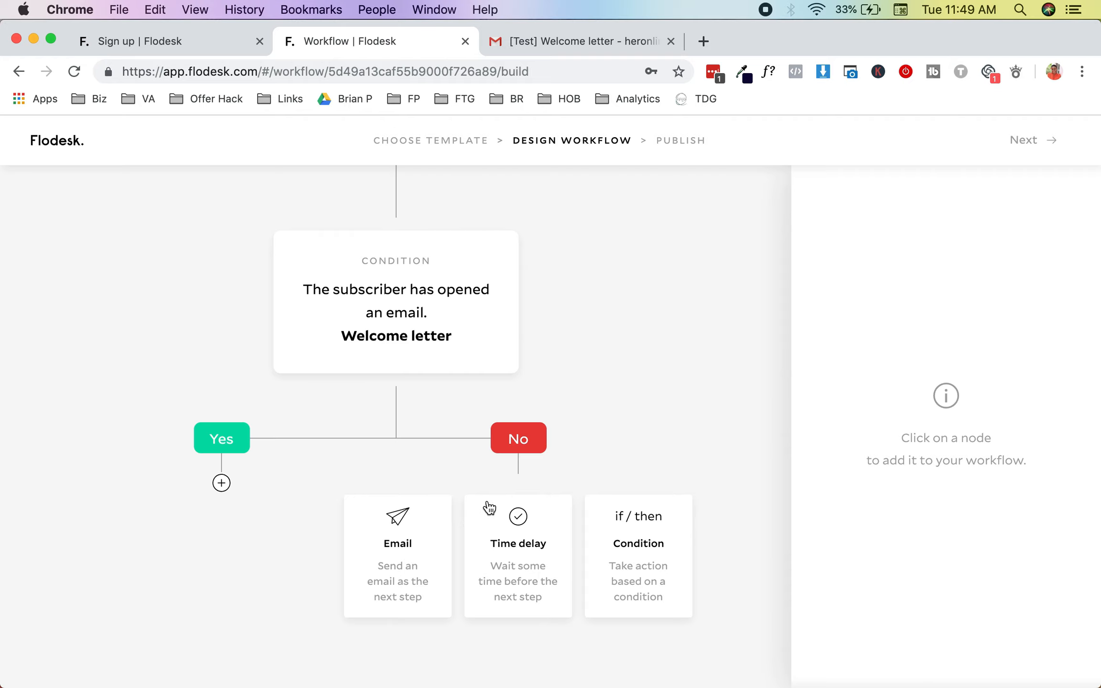
# Step: Put a Time delay step on the No branch, leaving its length and unit unset
pyautogui.click(500, 543)
pyautogui.click(890, 428)
pyautogui.click(888, 491)
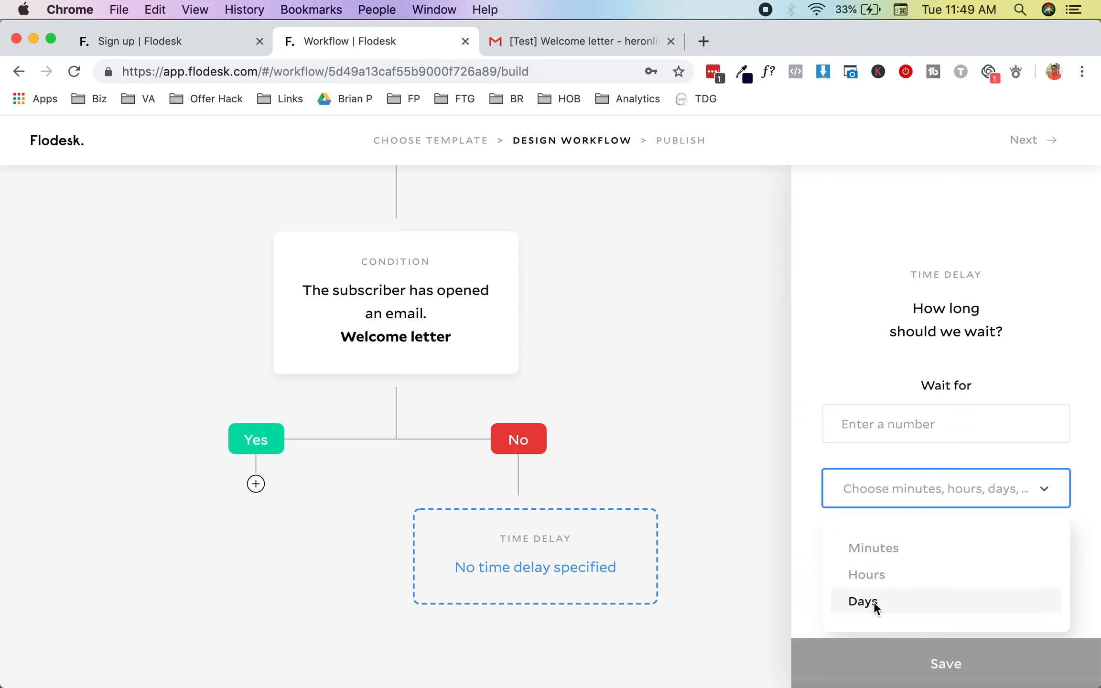
pyautogui.click(754, 424)
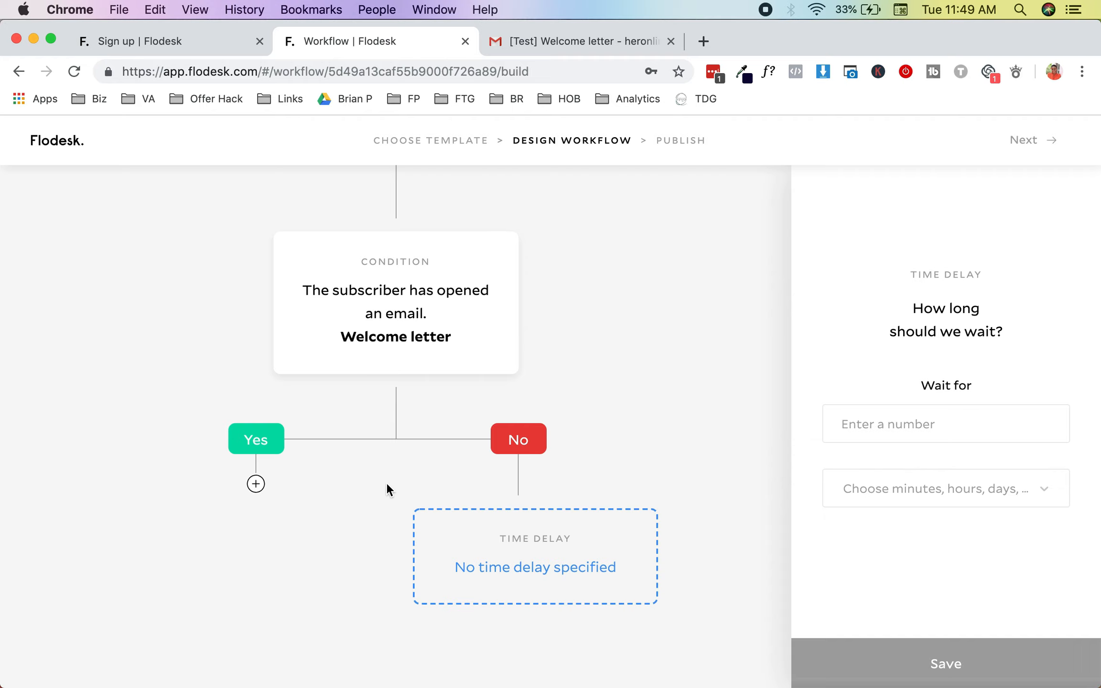
pyautogui.scroll(2, 386, 482)
pyautogui.click(256, 594)
pyautogui.scroll(-2, 257, 605)
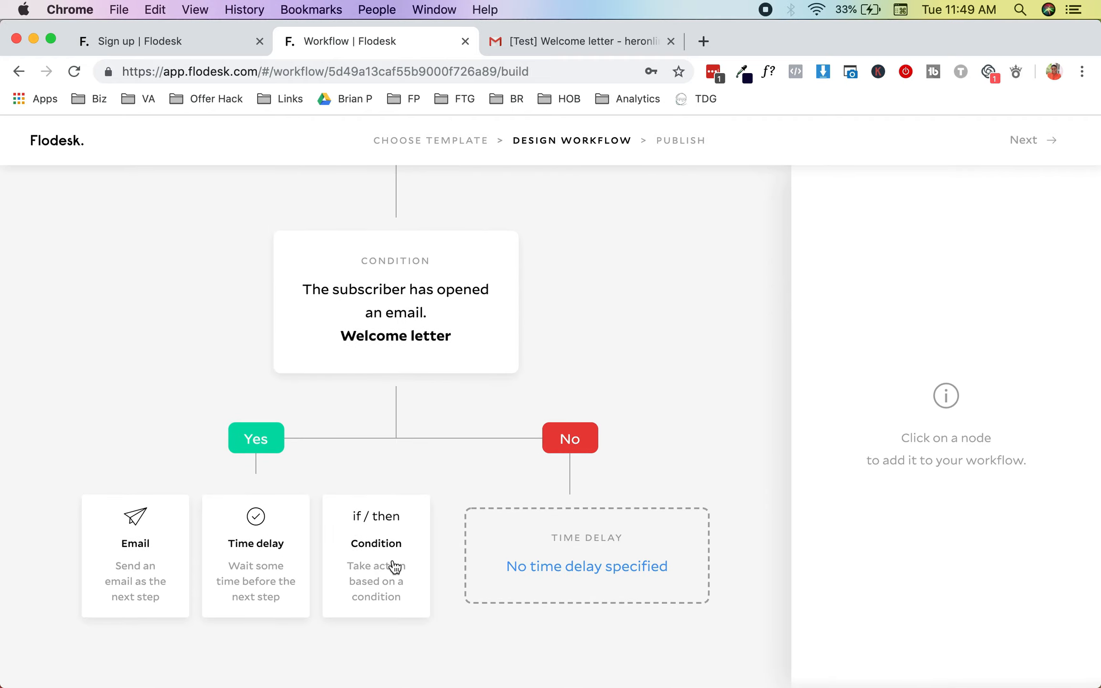
pyautogui.scroll(10, 312, 545)
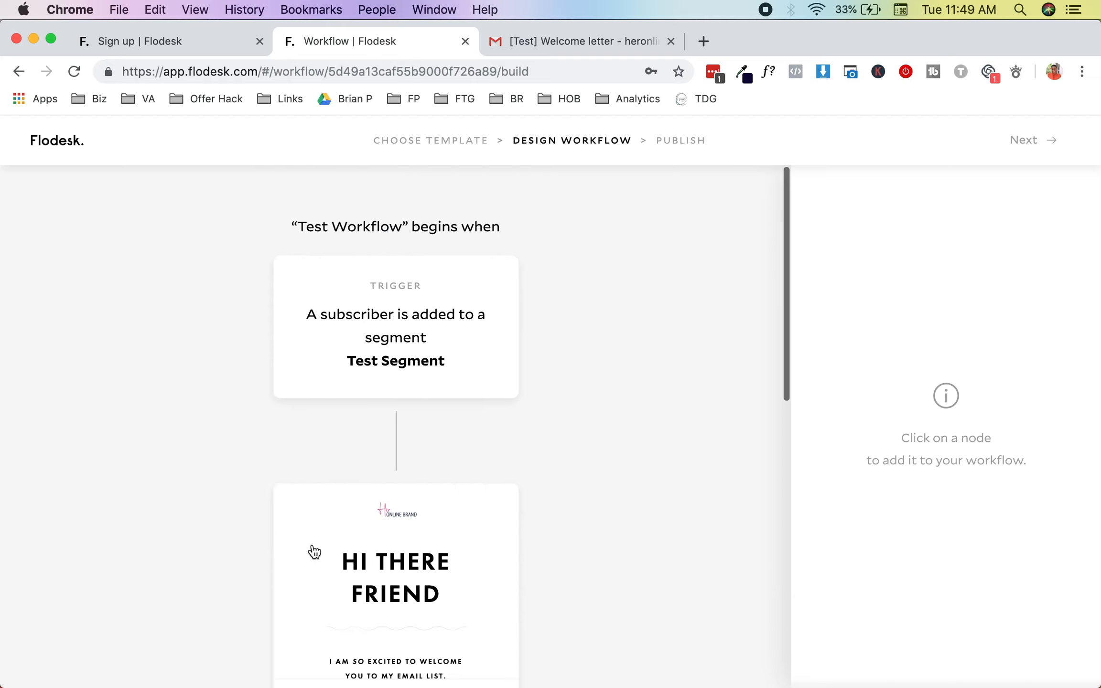
# Step: Delete the unfinished Condition card and its branches from Test Workflow
pyautogui.click(1027, 142)
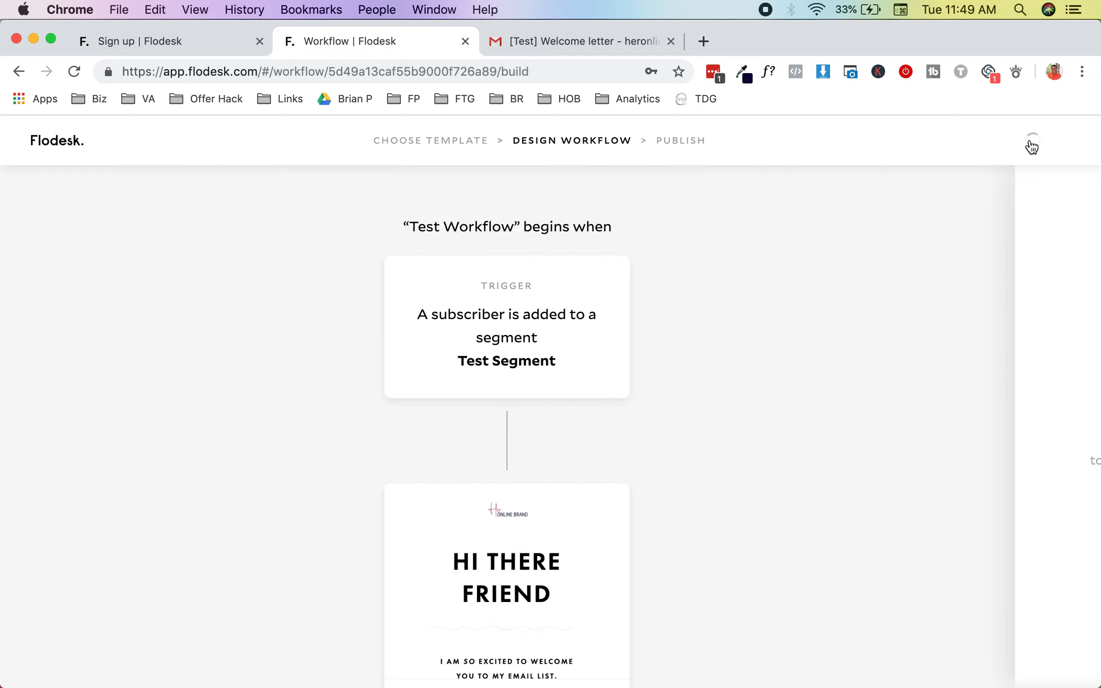
pyautogui.scroll(-10, 766, 376)
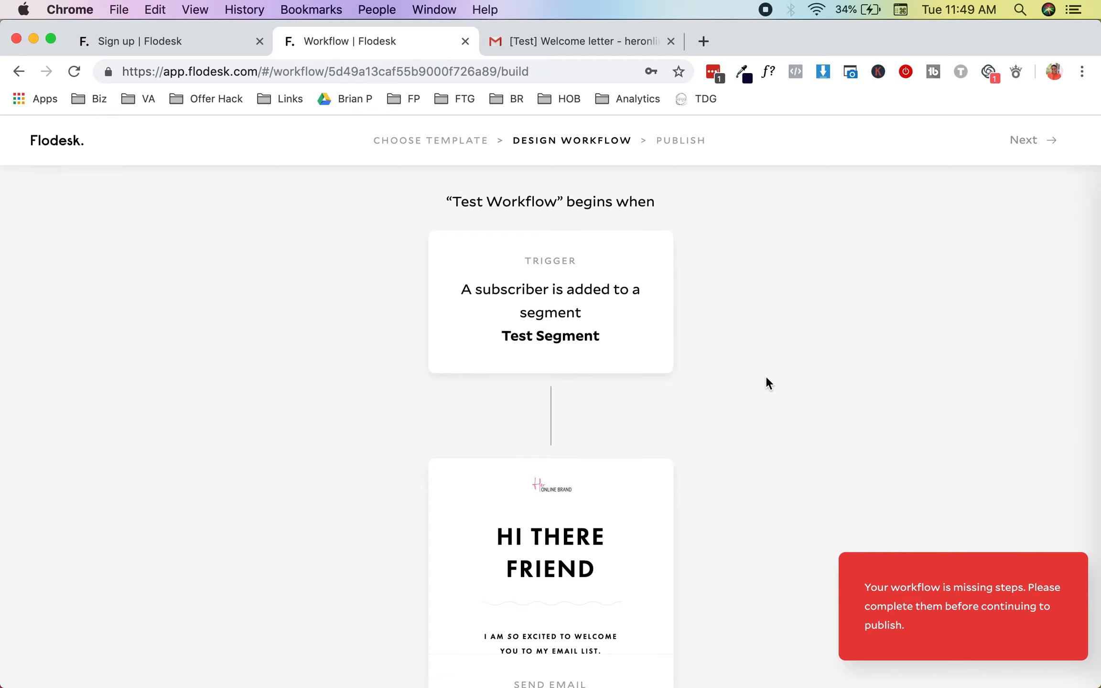
pyautogui.scroll(1, 603, 308)
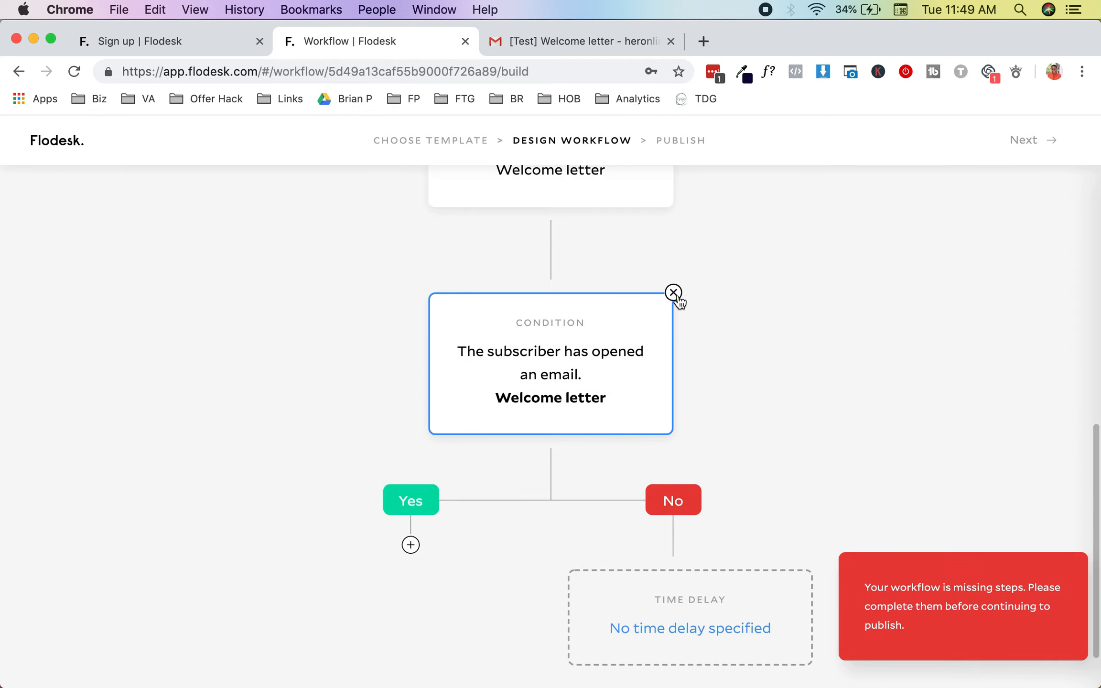
pyautogui.click(674, 293)
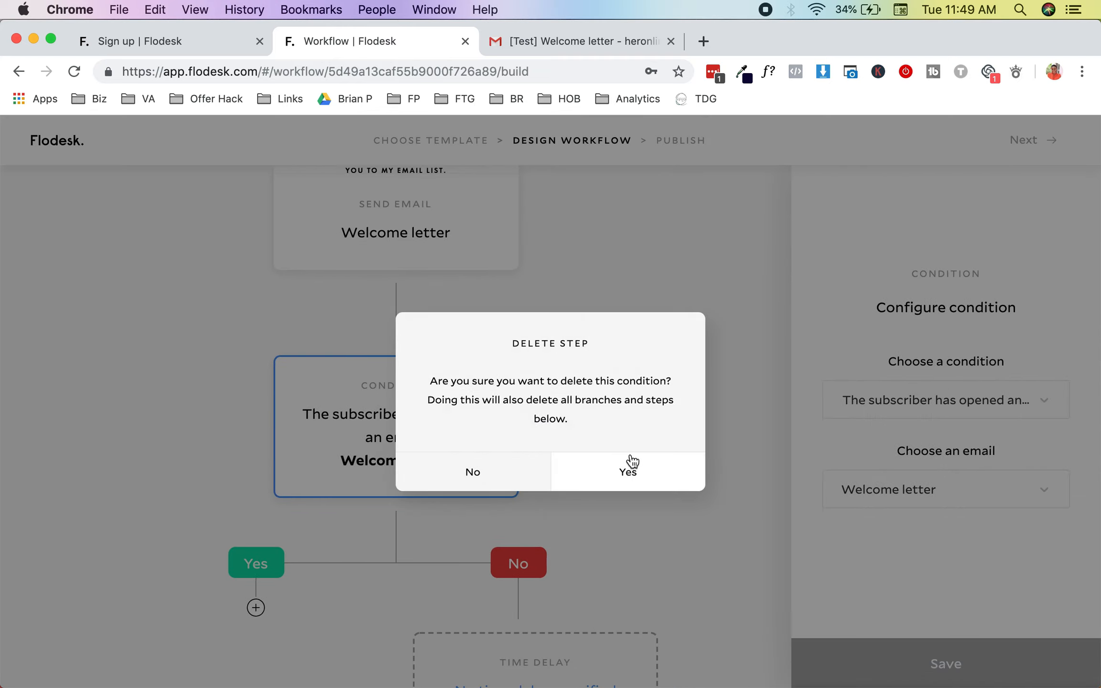
pyautogui.click(624, 473)
# Step: Advance to the Publish step and publish Test Workflow now
pyautogui.scroll(4, 718, 410)
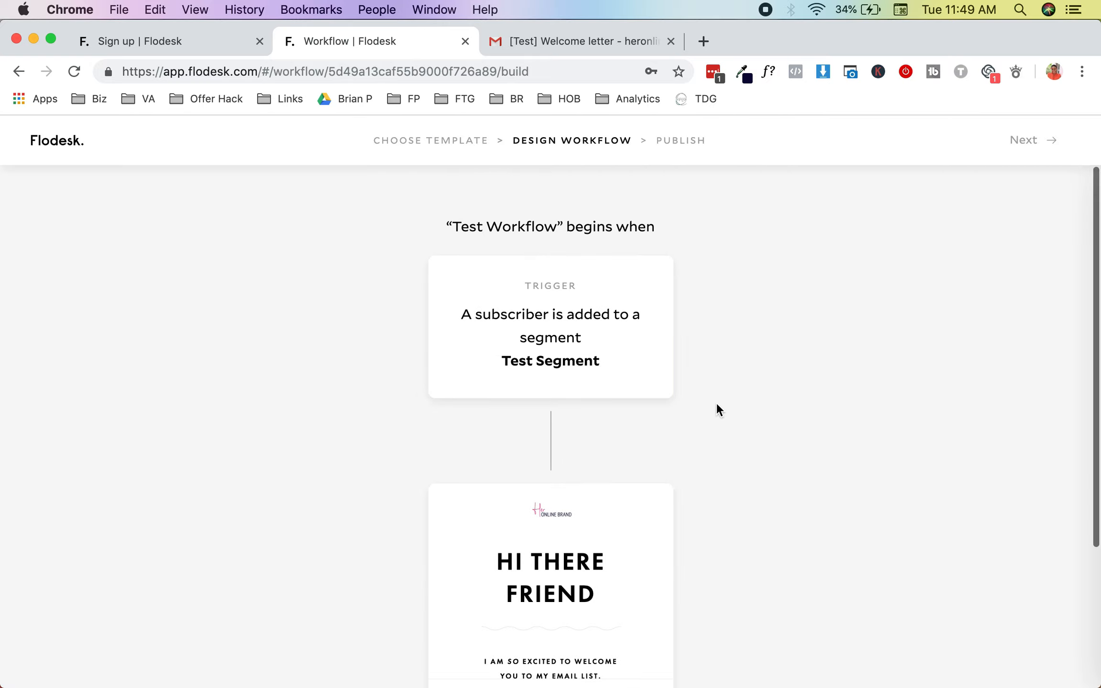
pyautogui.scroll(-4, 996, 265)
pyautogui.click(1043, 143)
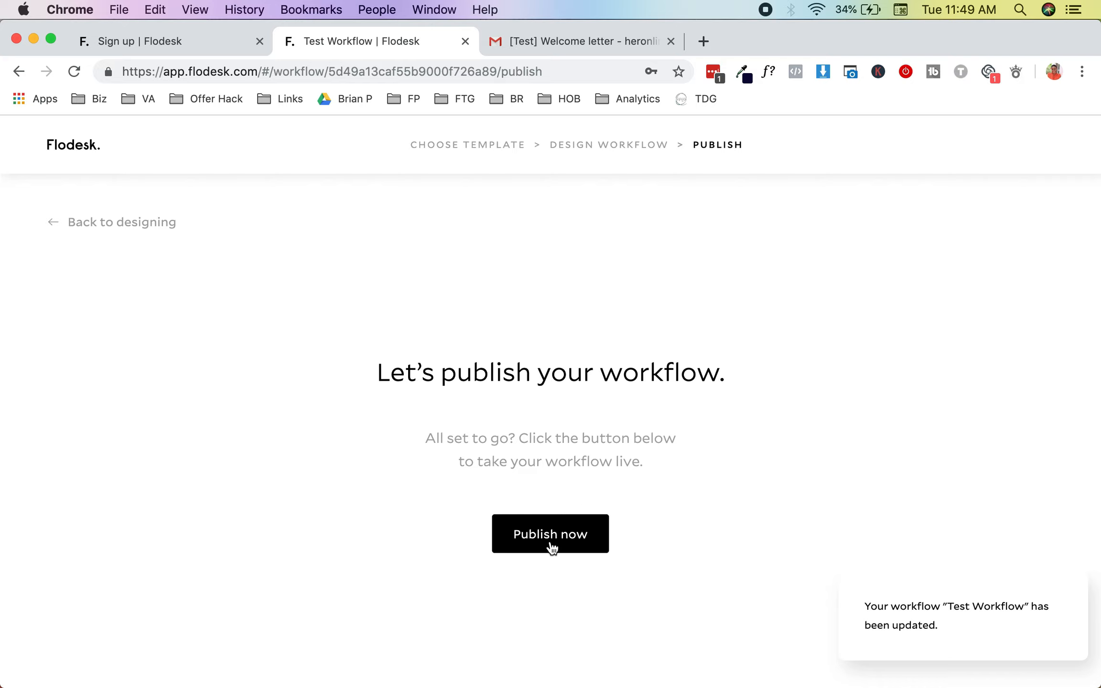
pyautogui.click(551, 543)
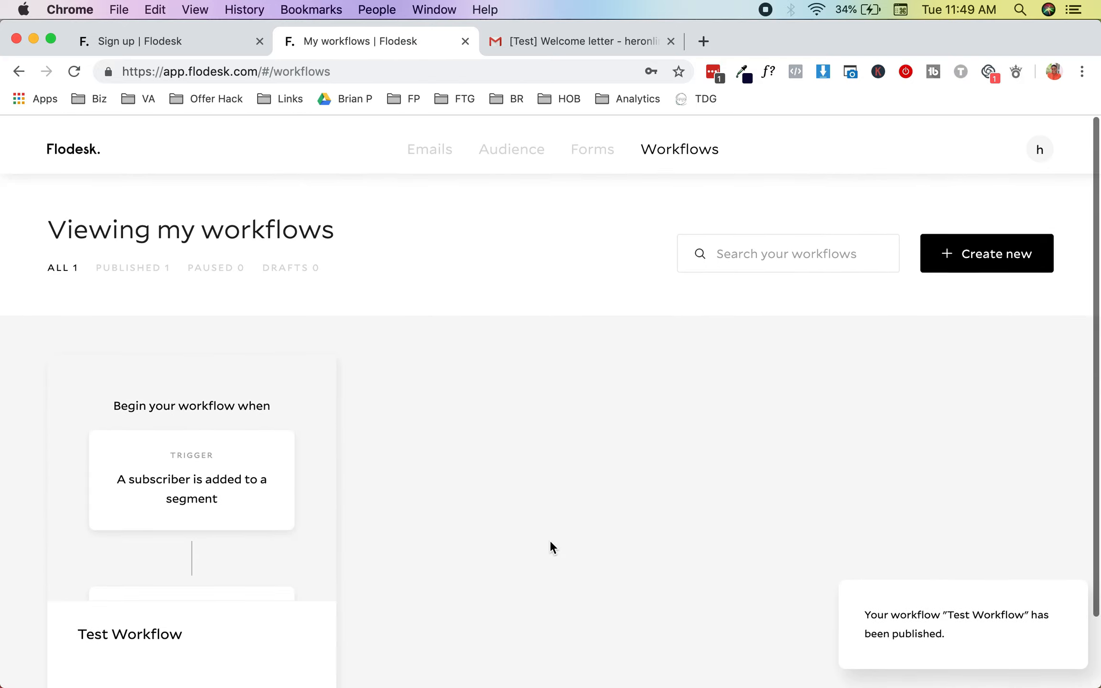
# Step: Enter the user's full name in the account profile settings and save it
pyautogui.click(1040, 143)
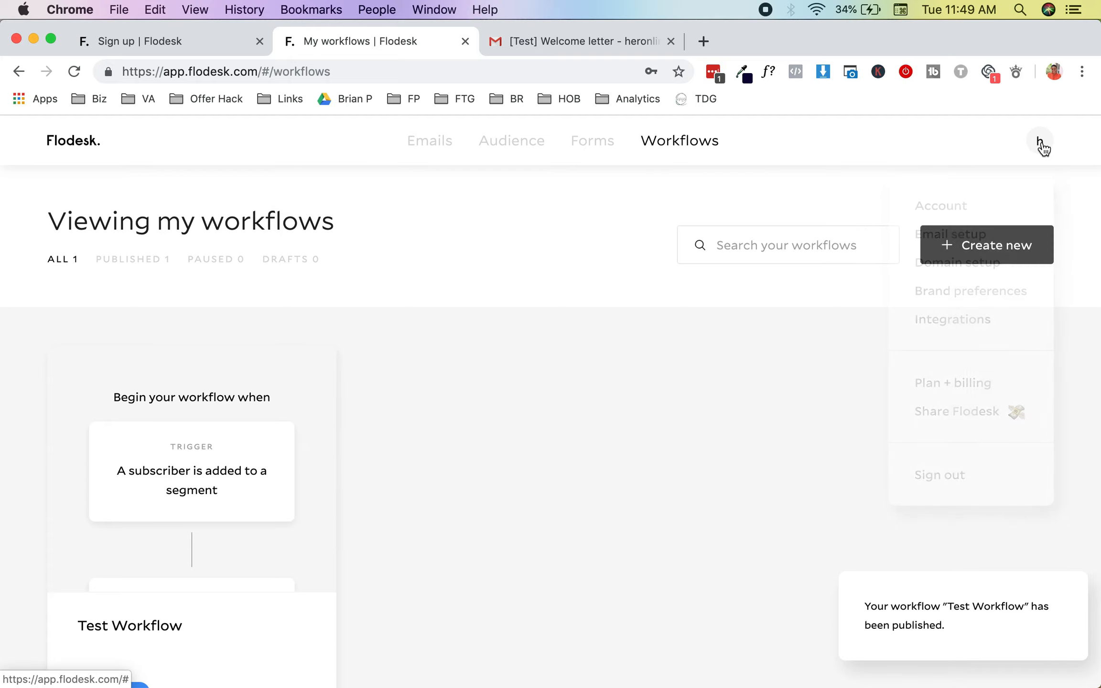
pyautogui.click(1040, 144)
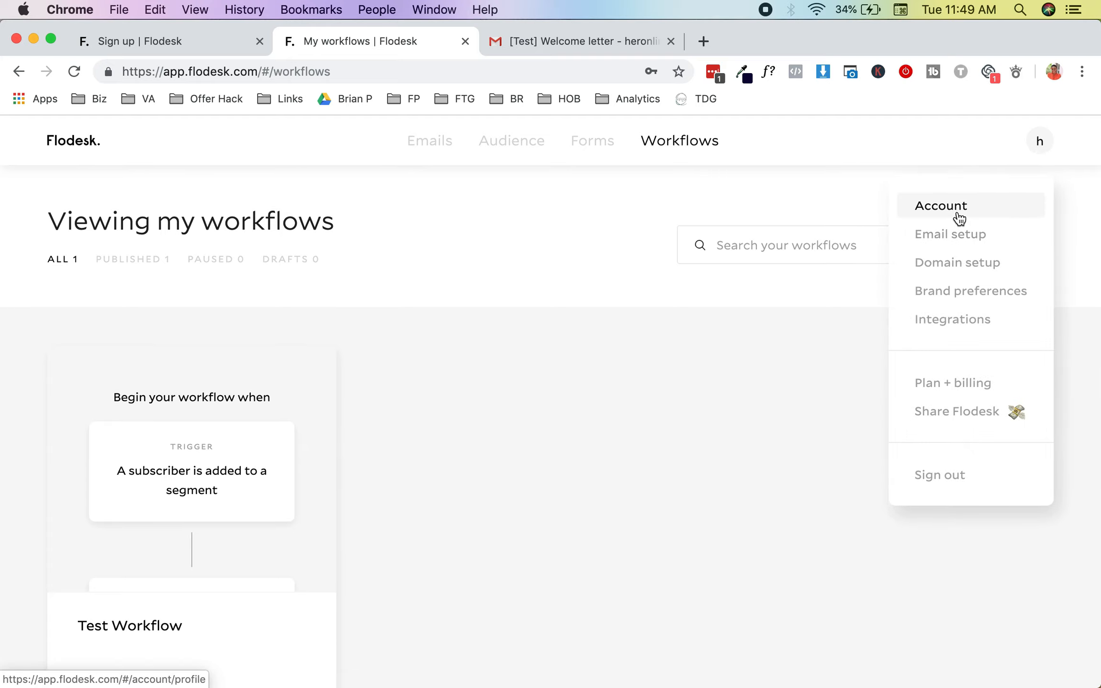
pyautogui.click(958, 217)
pyautogui.scroll(-3, 540, 377)
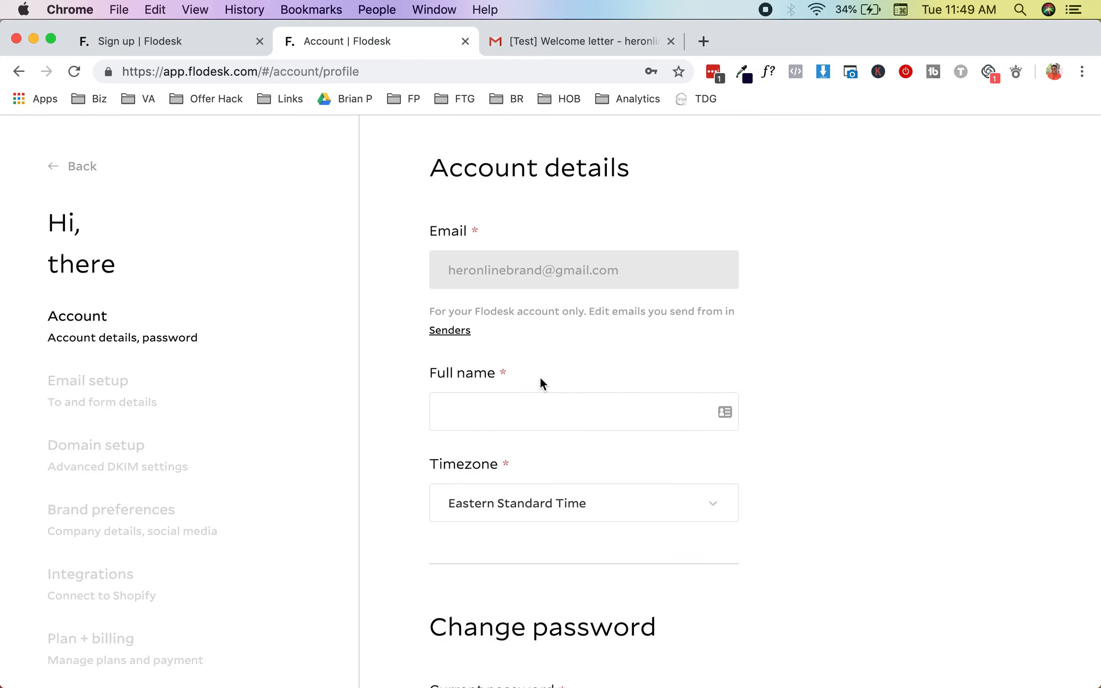
pyautogui.click(549, 363)
pyautogui.write('Belema T')
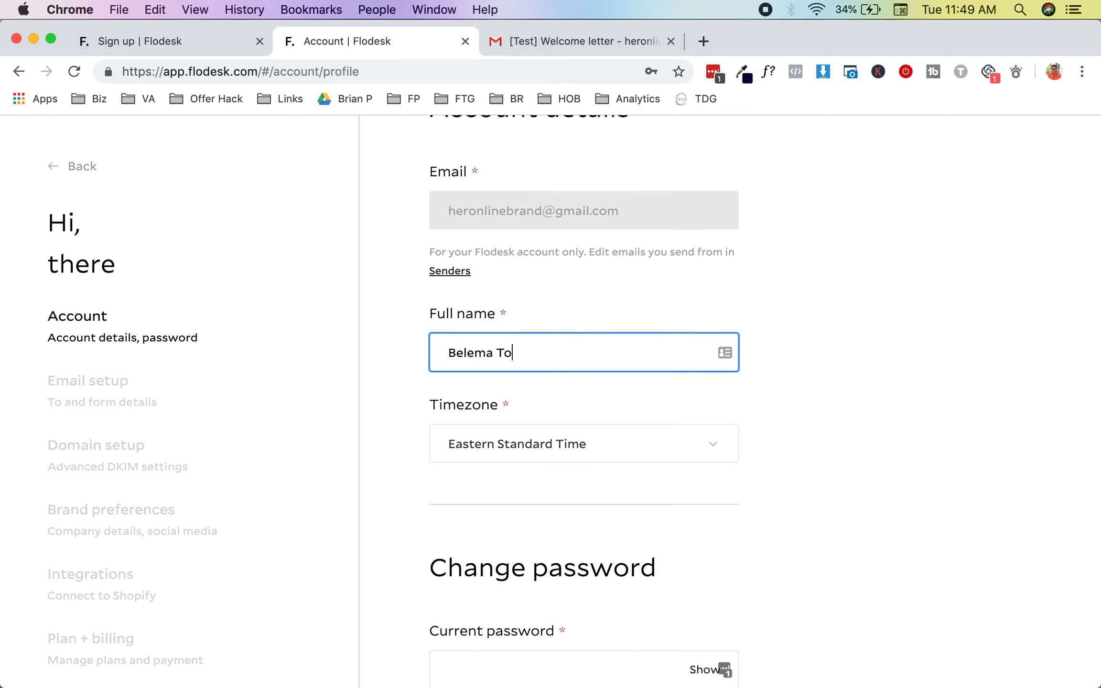
pyautogui.press('BackSpace')
pyautogui.write('R')
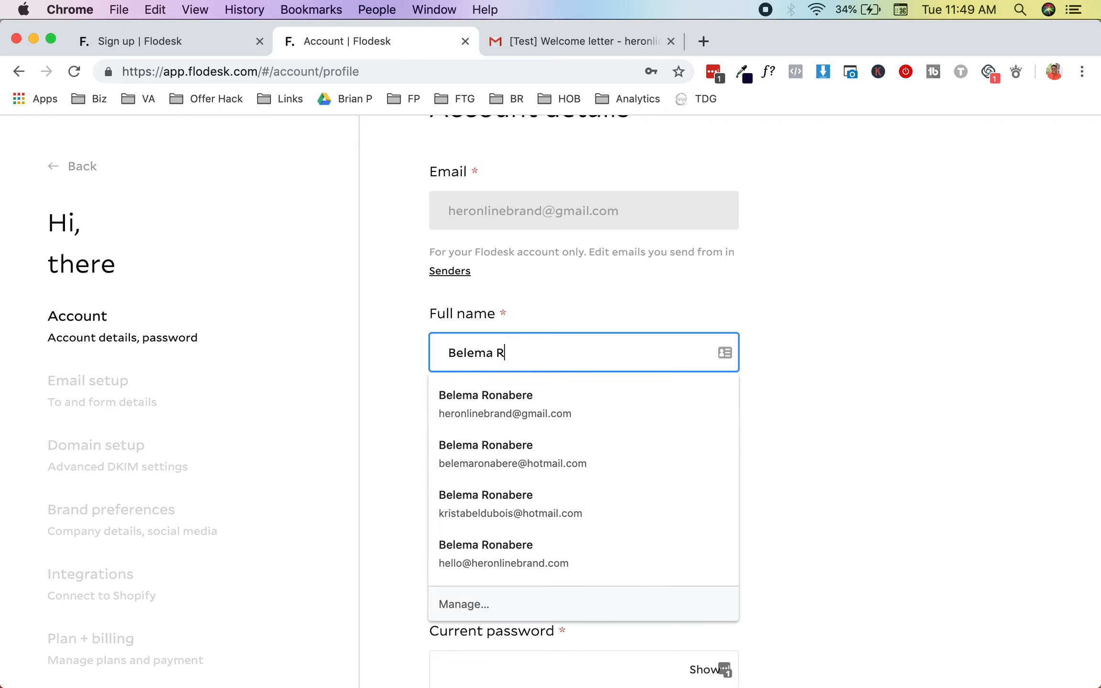
pyautogui.press('Return')
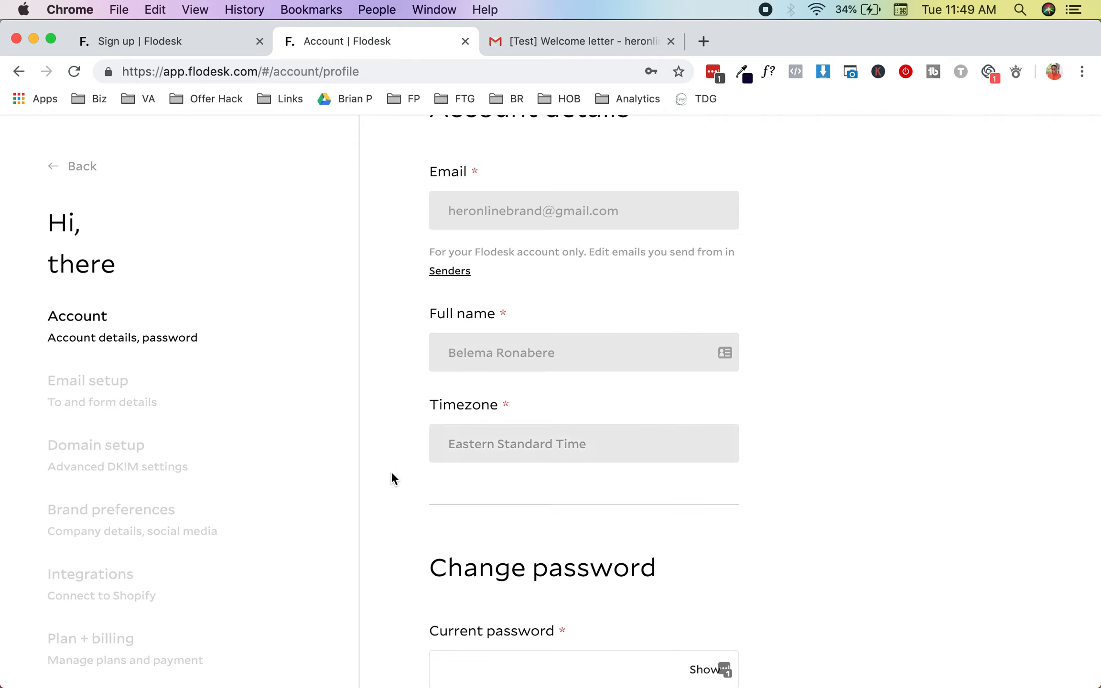
# Step: Go to Email setup to view the Sending addresses page
pyautogui.scroll(-6, 390, 473)
pyautogui.scroll(6, 453, 519)
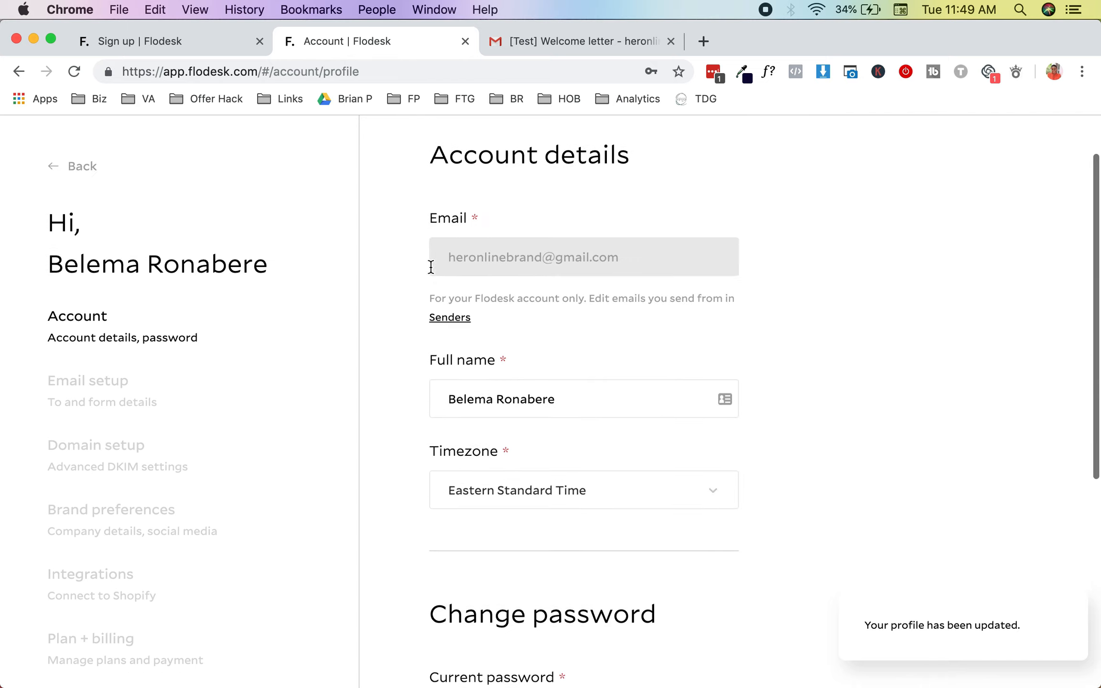
pyautogui.click(139, 393)
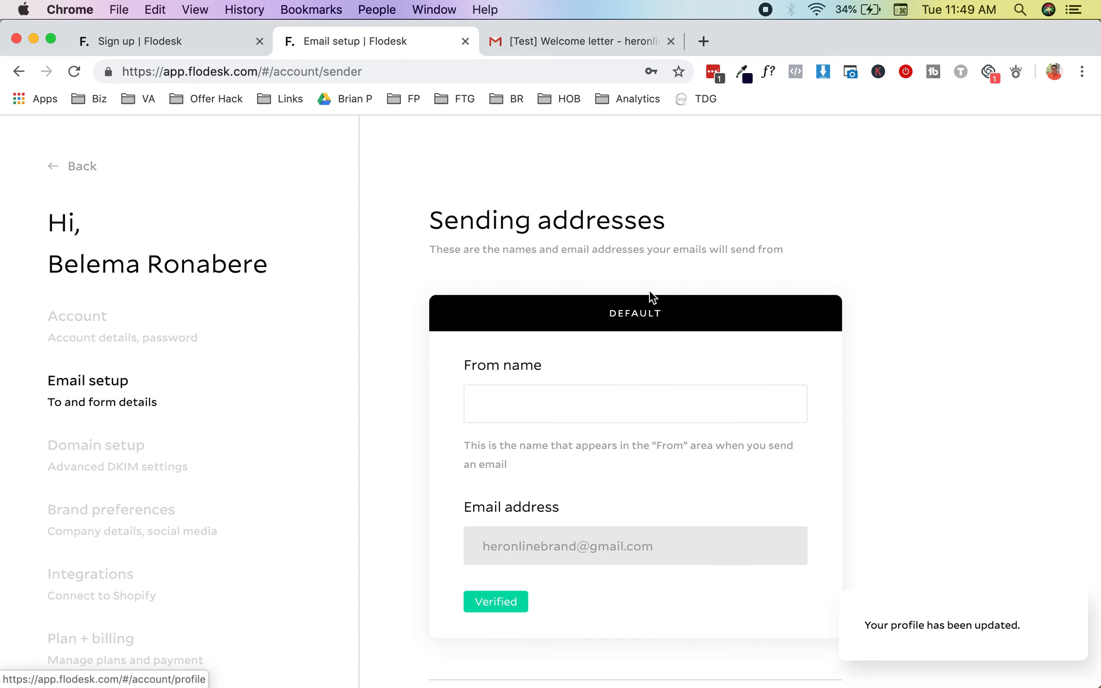
# Step: Trim the default sender's From name to just the owner's name, removing the brand suffix
pyautogui.click(552, 387)
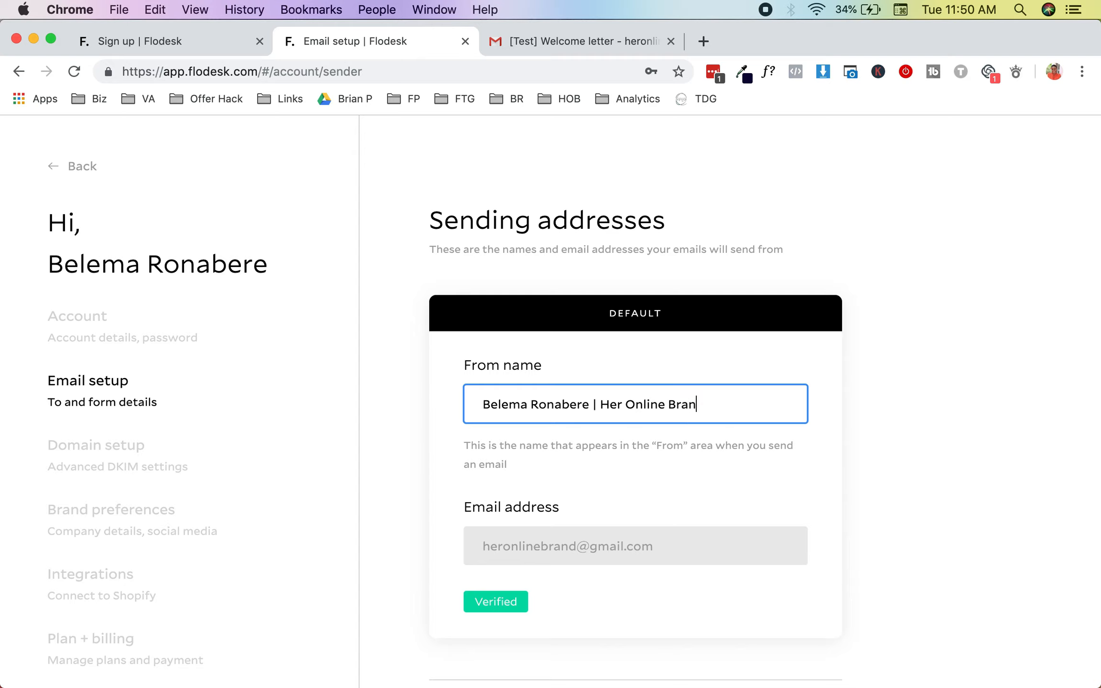
pyautogui.moveTo(591, 403); pyautogui.dragTo(758, 393)
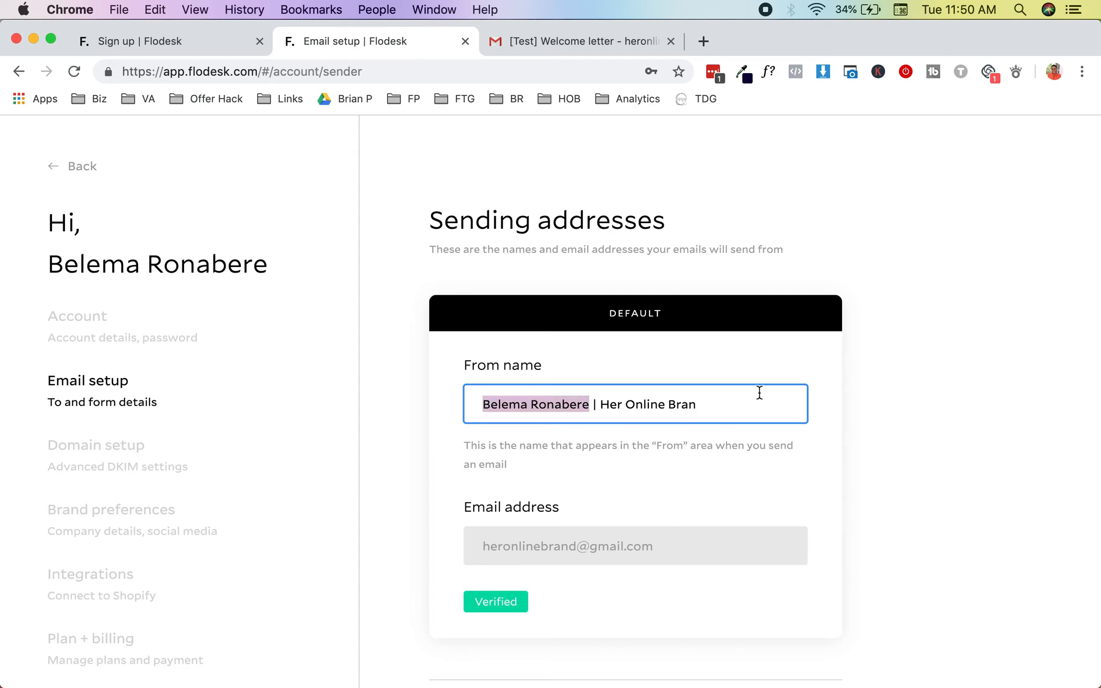
pyautogui.press('BackSpace')
pyautogui.press('super+z')
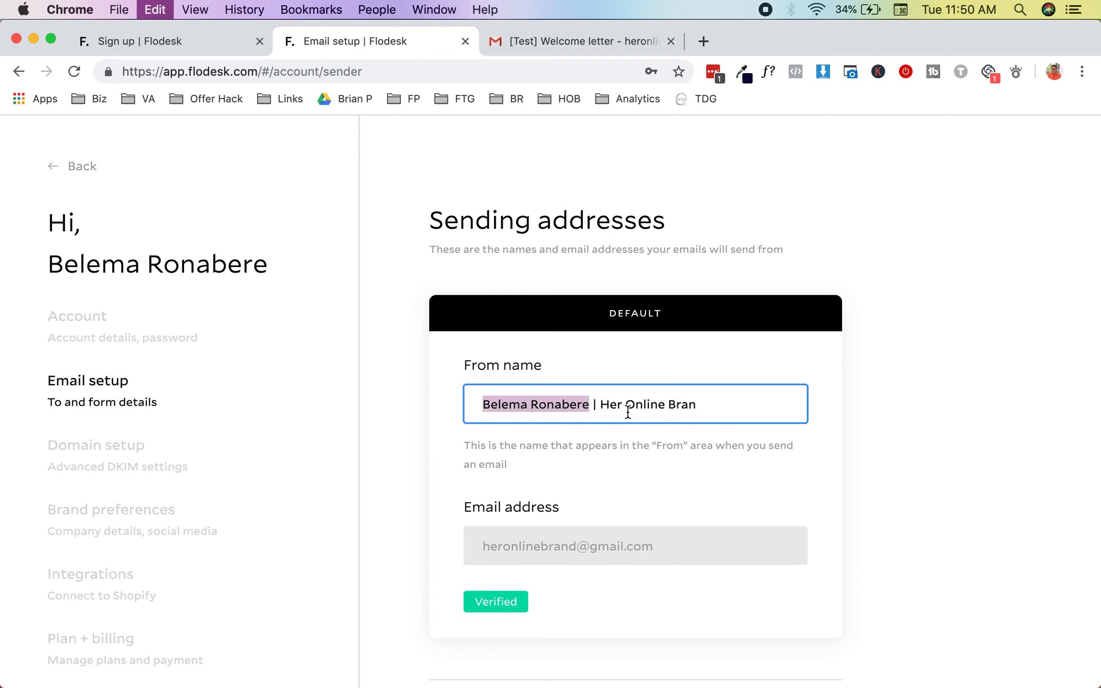
pyautogui.moveTo(594, 404); pyautogui.dragTo(722, 405)
pyautogui.press('BackSpace')
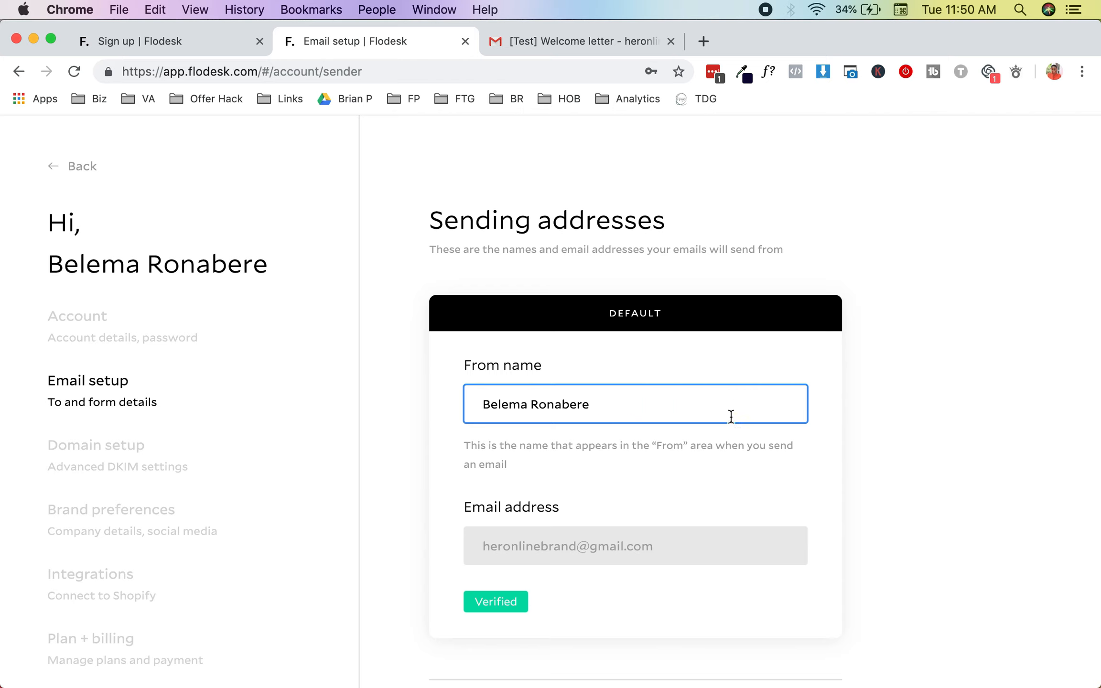
pyautogui.scroll(-3, 686, 501)
pyautogui.click(658, 458)
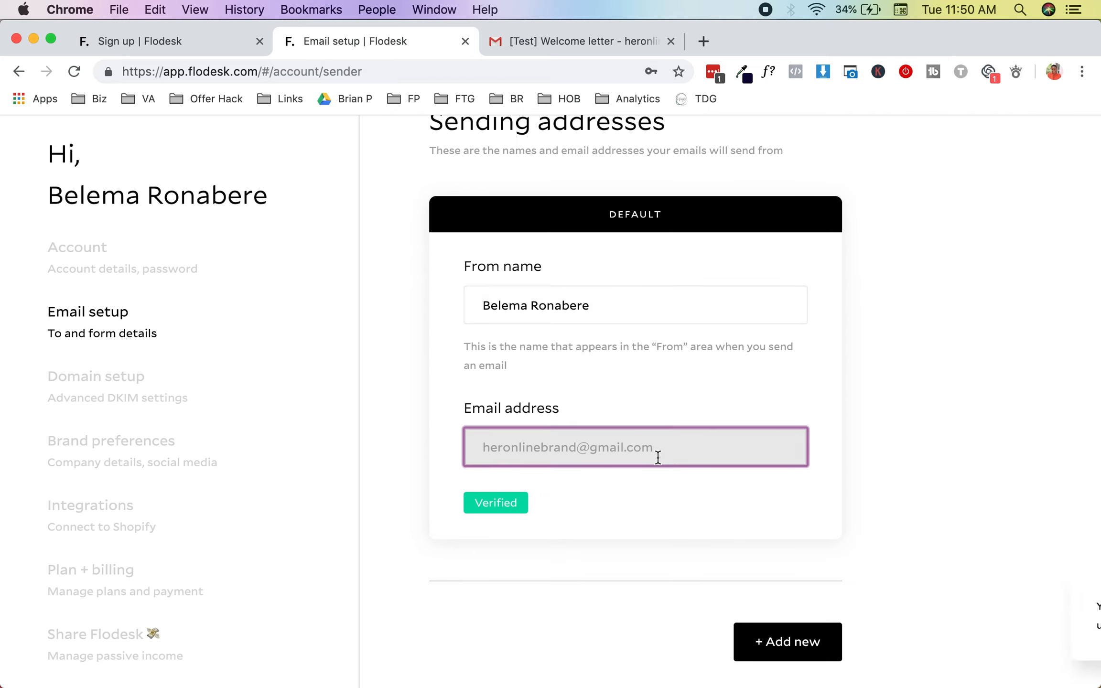
pyautogui.scroll(1, 646, 462)
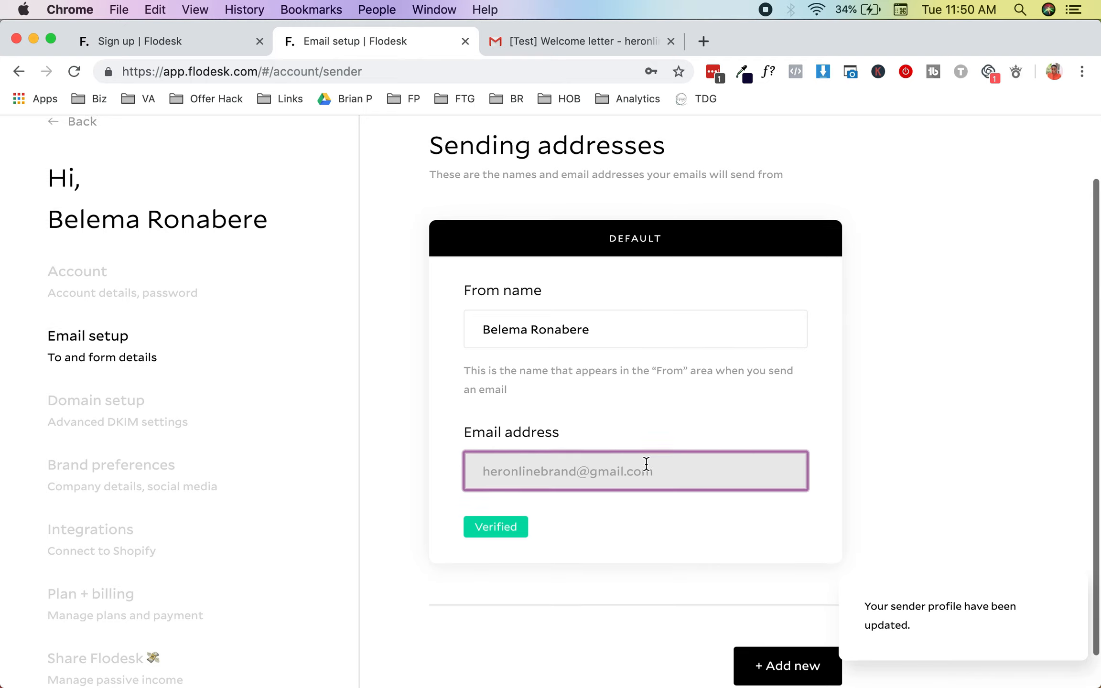
pyautogui.scroll(-2, 645, 463)
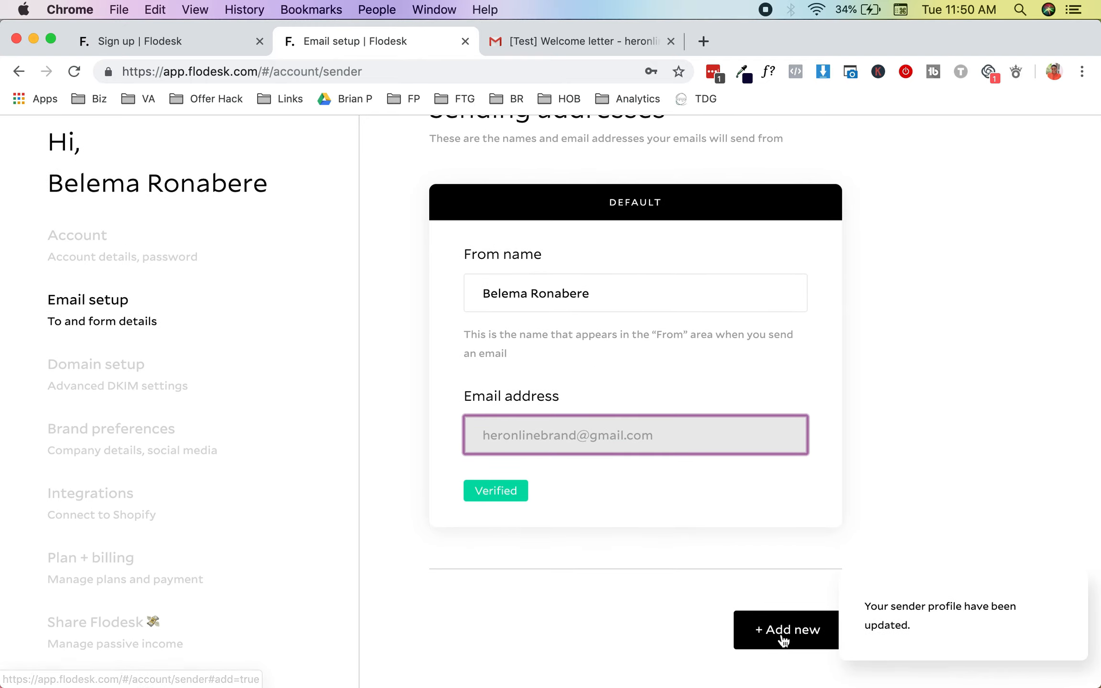
# Step: Add a second sender with the owner's name and a heronlinebrand.com email address
pyautogui.click(783, 630)
pyautogui.click(603, 357)
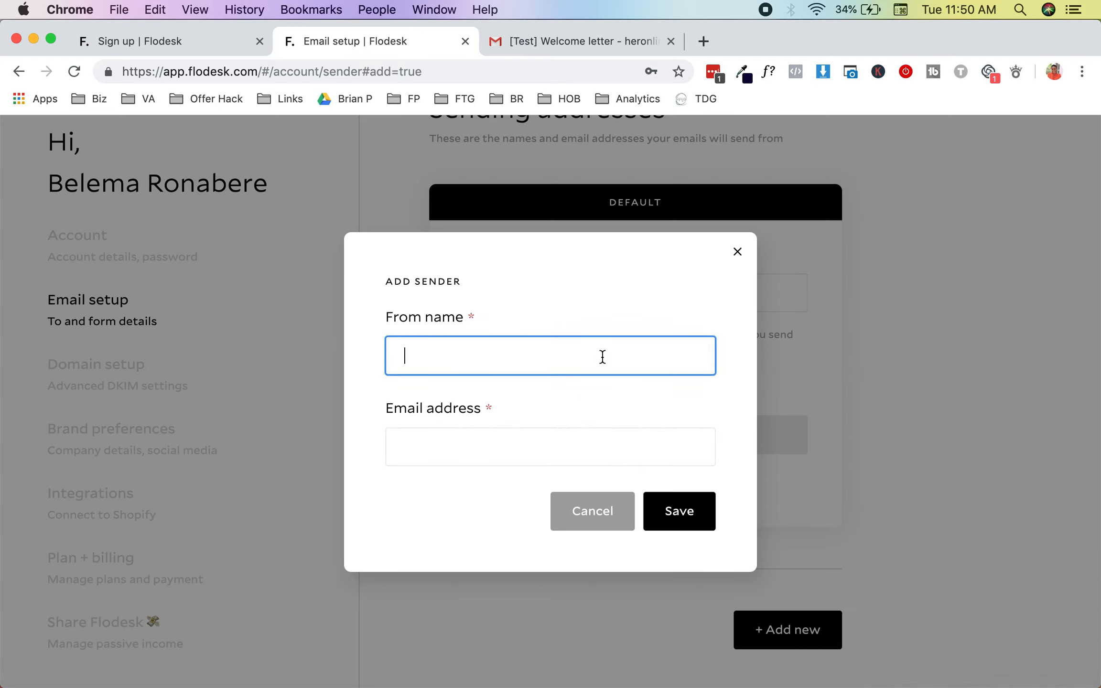
pyautogui.click(581, 441)
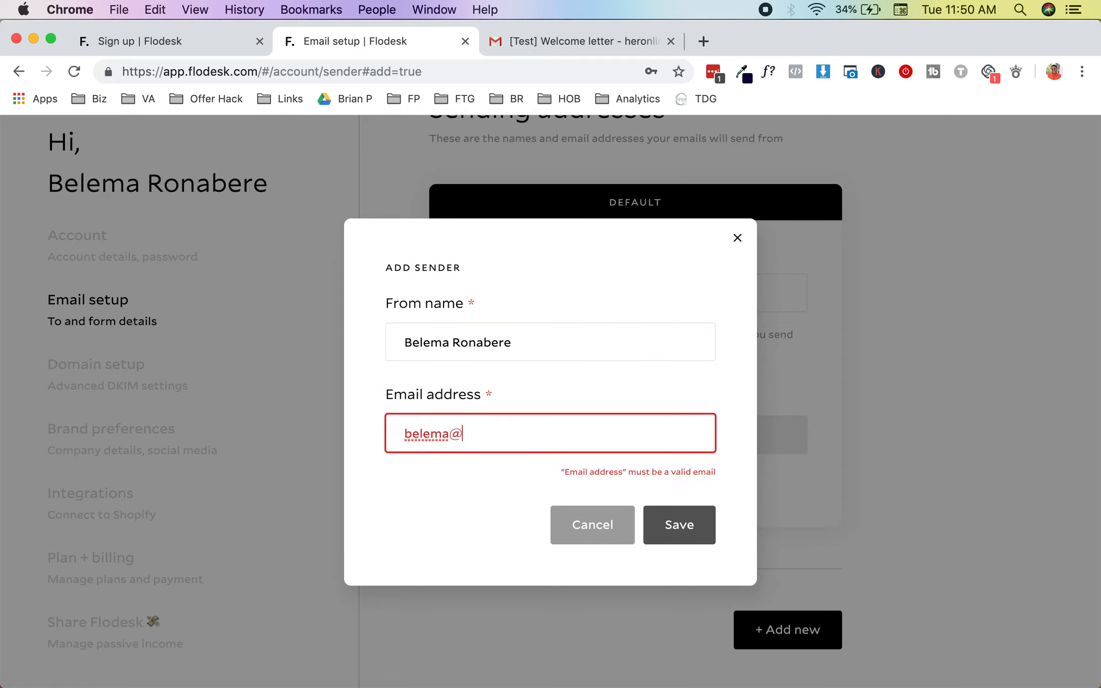
pyautogui.click(695, 520)
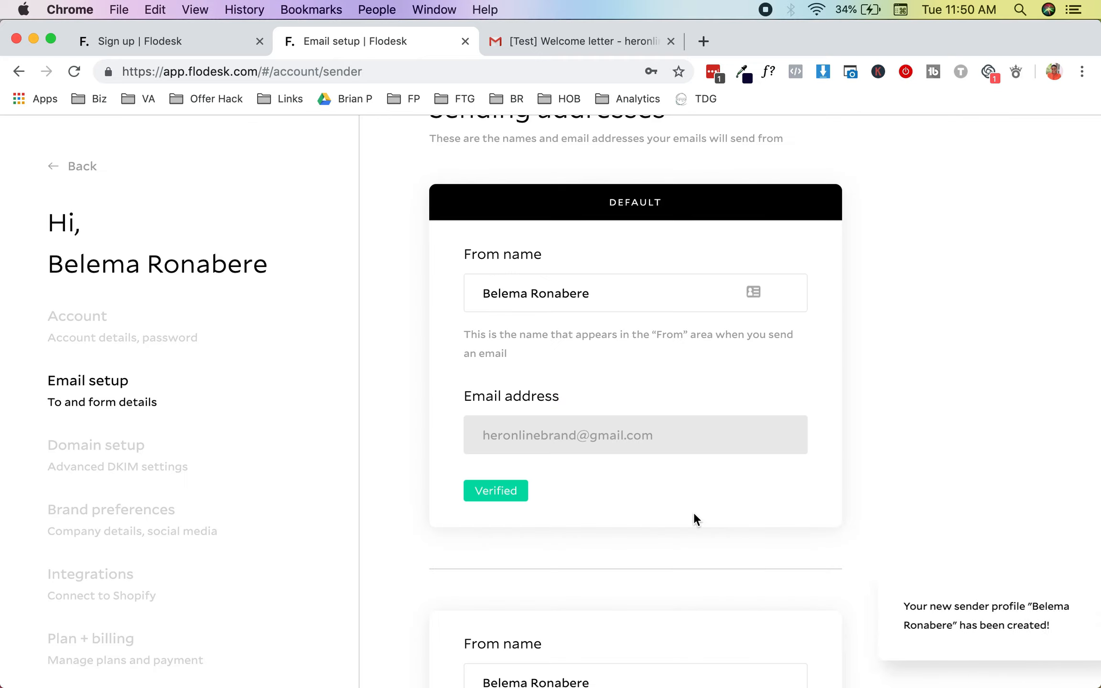
# Step: Try setting the new sender as default, decline, and go to Domain authentication
pyautogui.scroll(-8, 694, 514)
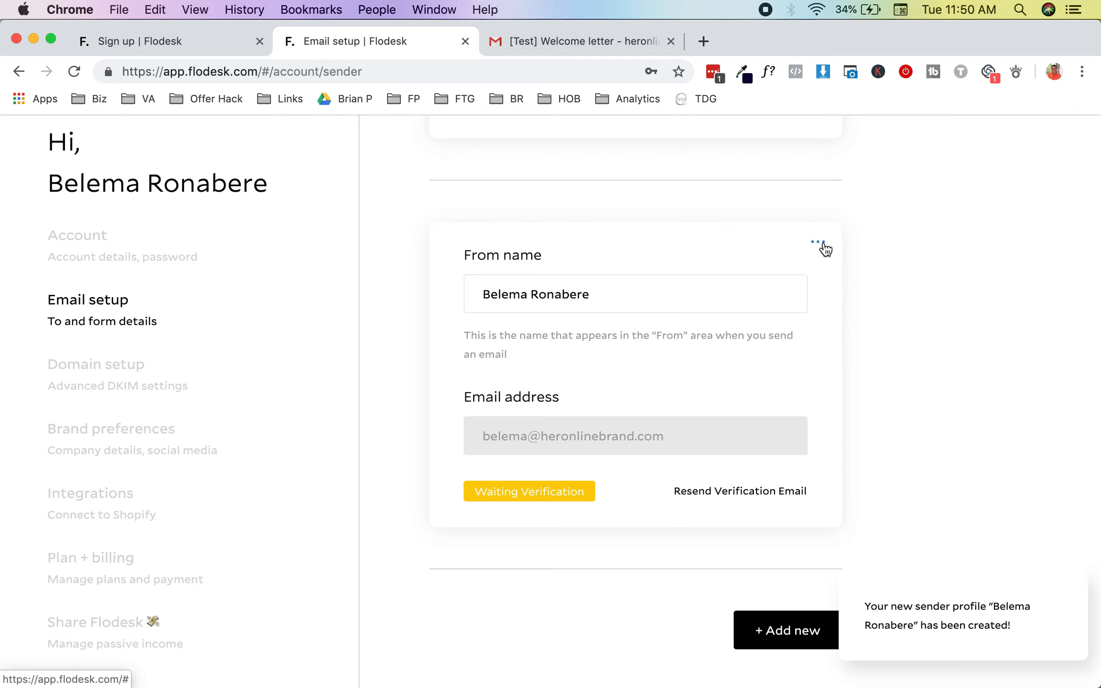
pyautogui.click(818, 242)
pyautogui.click(754, 324)
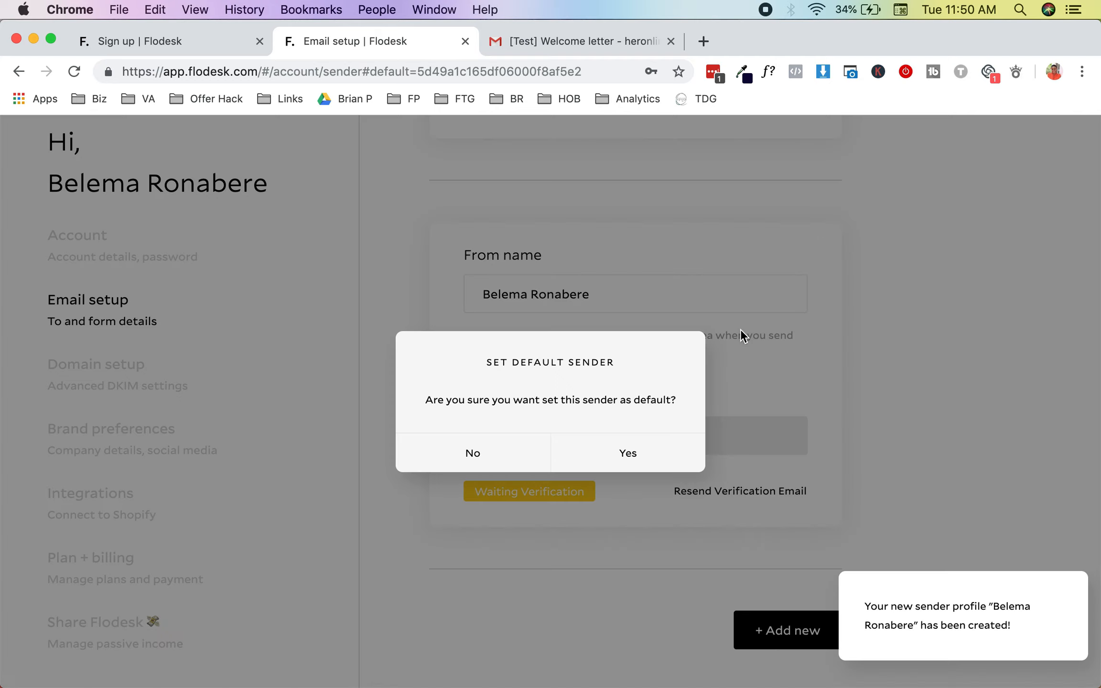
pyautogui.click(628, 458)
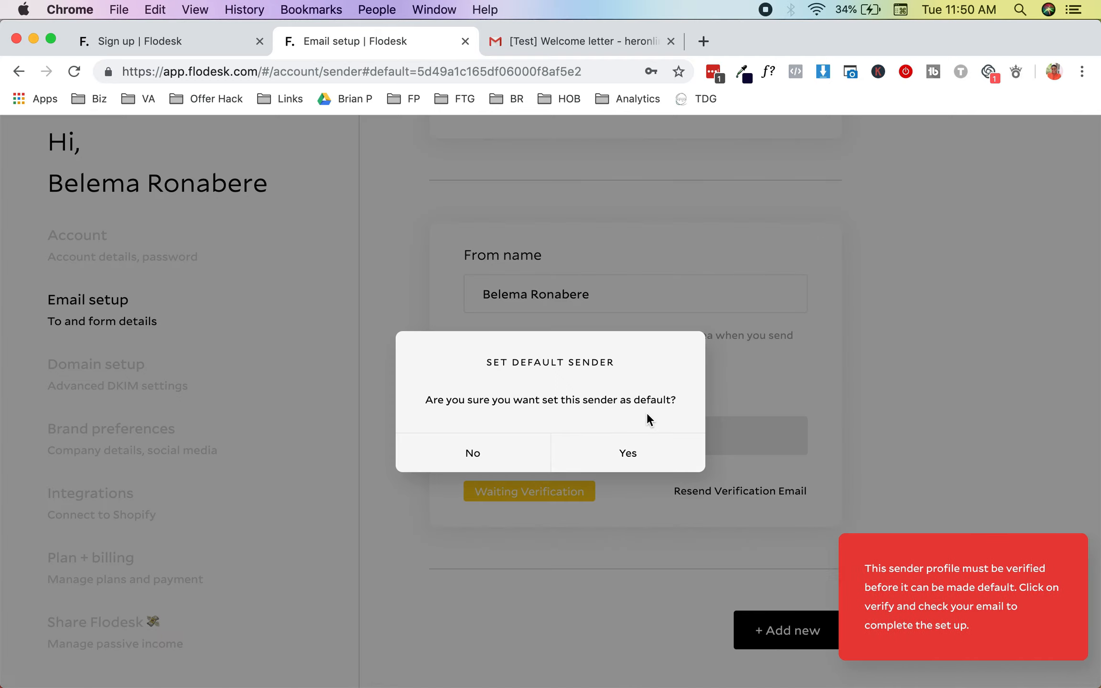
pyautogui.click(469, 456)
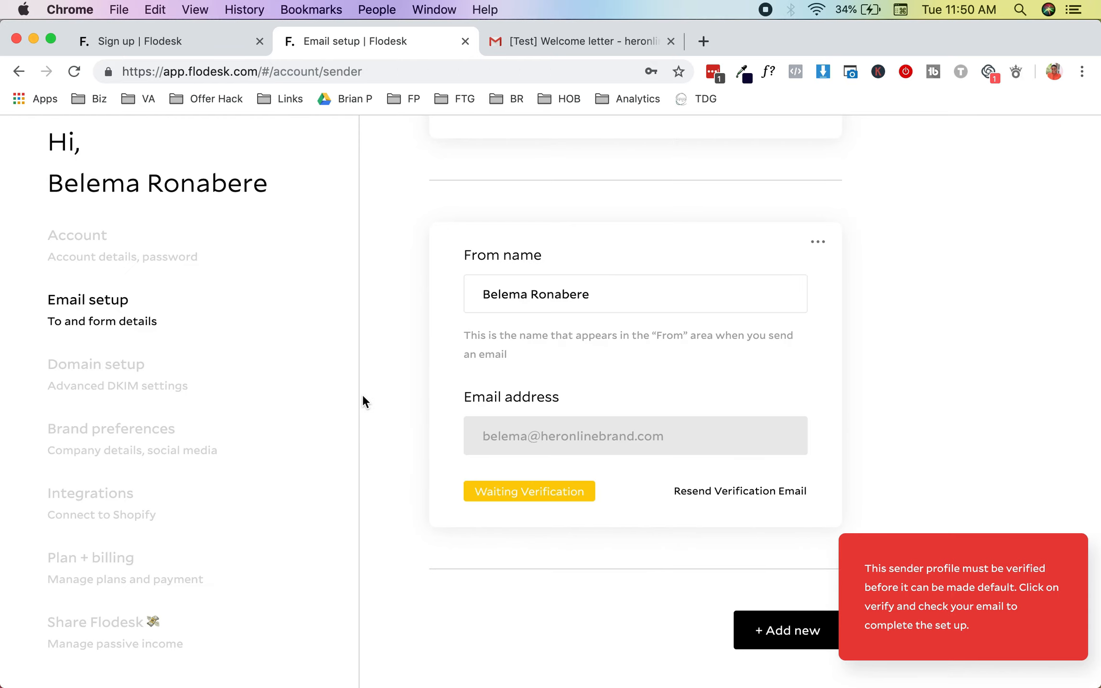
pyautogui.click(234, 385)
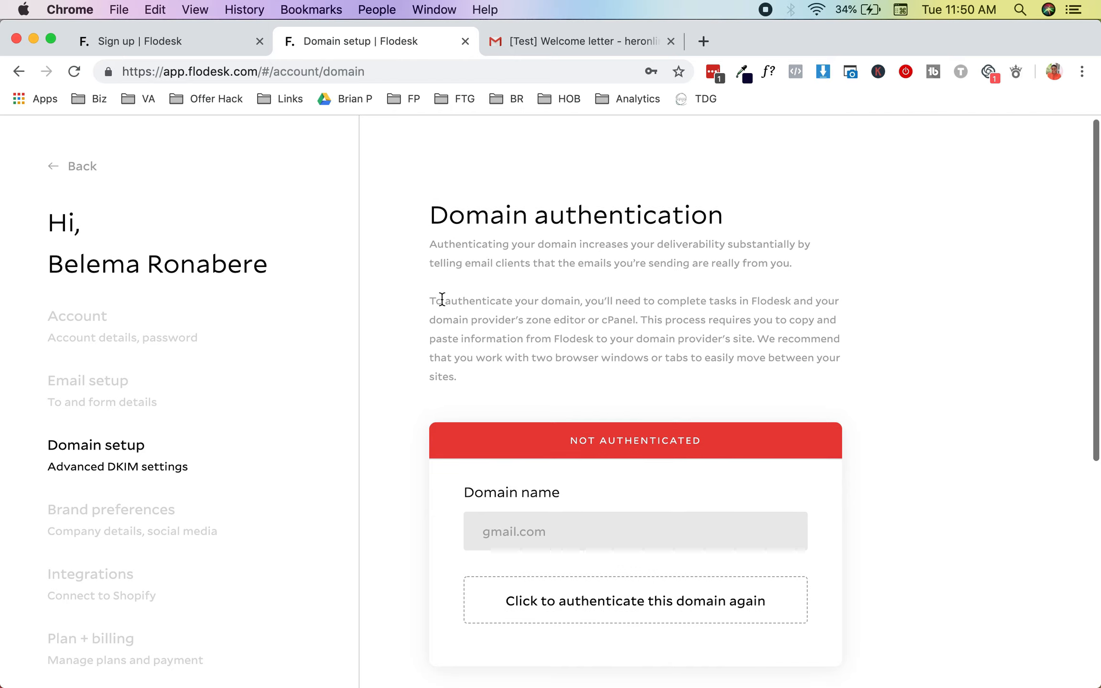
# Step: Enter 'Her Online Brand' as the Company Name in Brand preferences and save it
pyautogui.scroll(-5, 441, 302)
pyautogui.scroll(-1, 441, 301)
pyautogui.scroll(3, 442, 301)
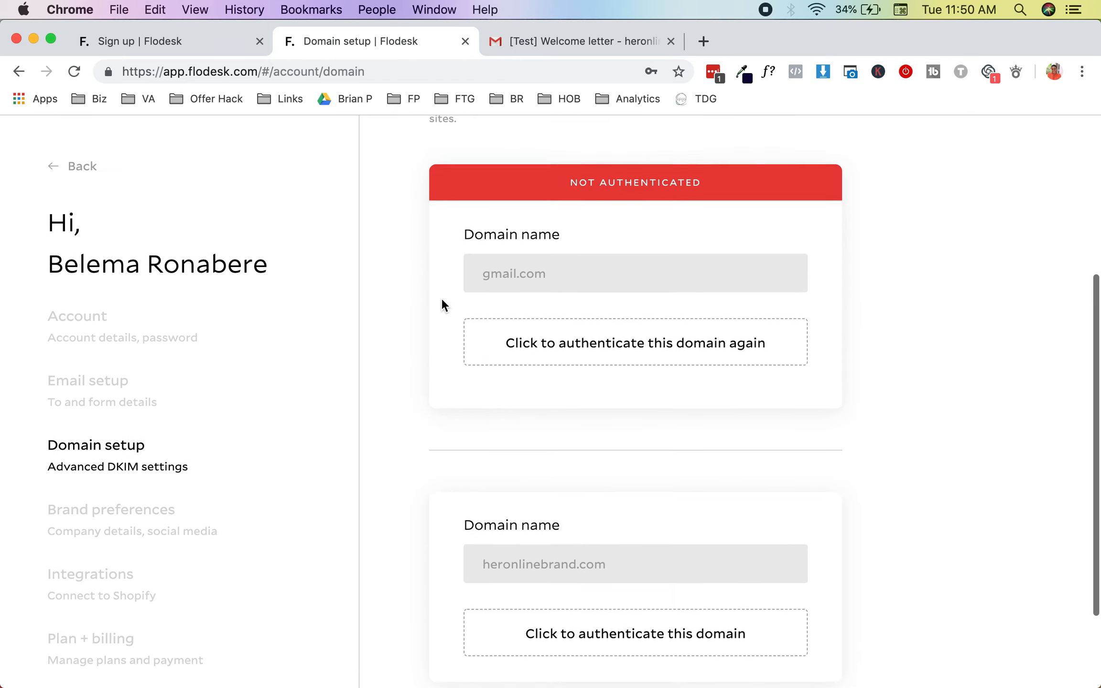
pyautogui.scroll(-3, 442, 301)
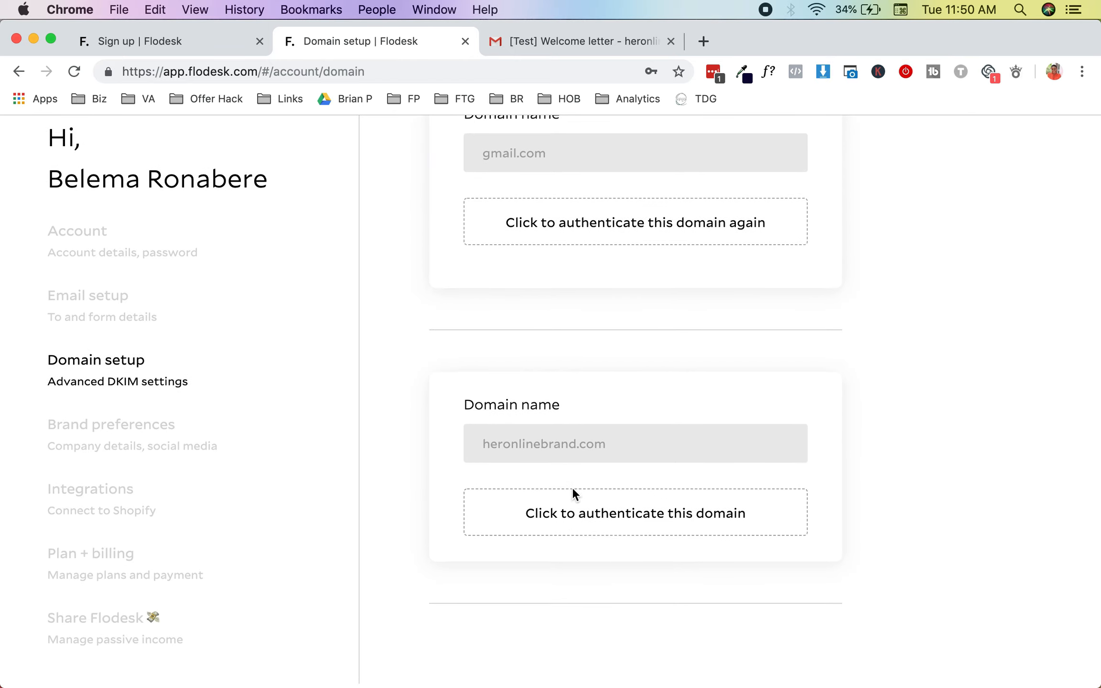
pyautogui.click(224, 453)
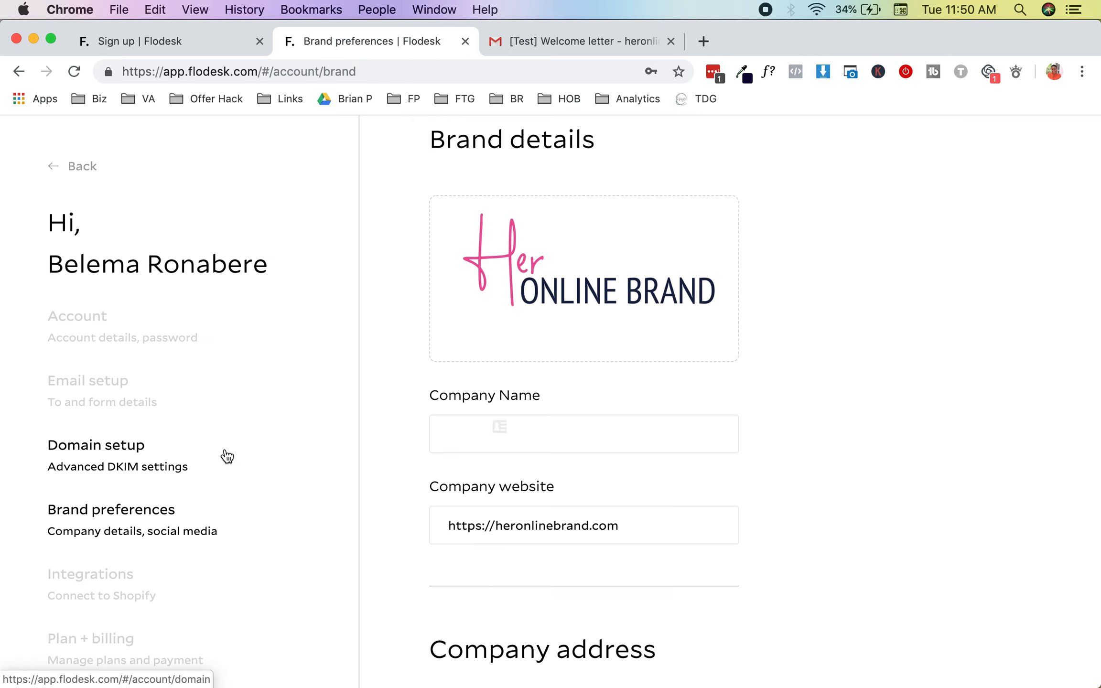
pyautogui.scroll(-1, 561, 382)
pyautogui.click(548, 417)
pyautogui.write('Her Online Brand')
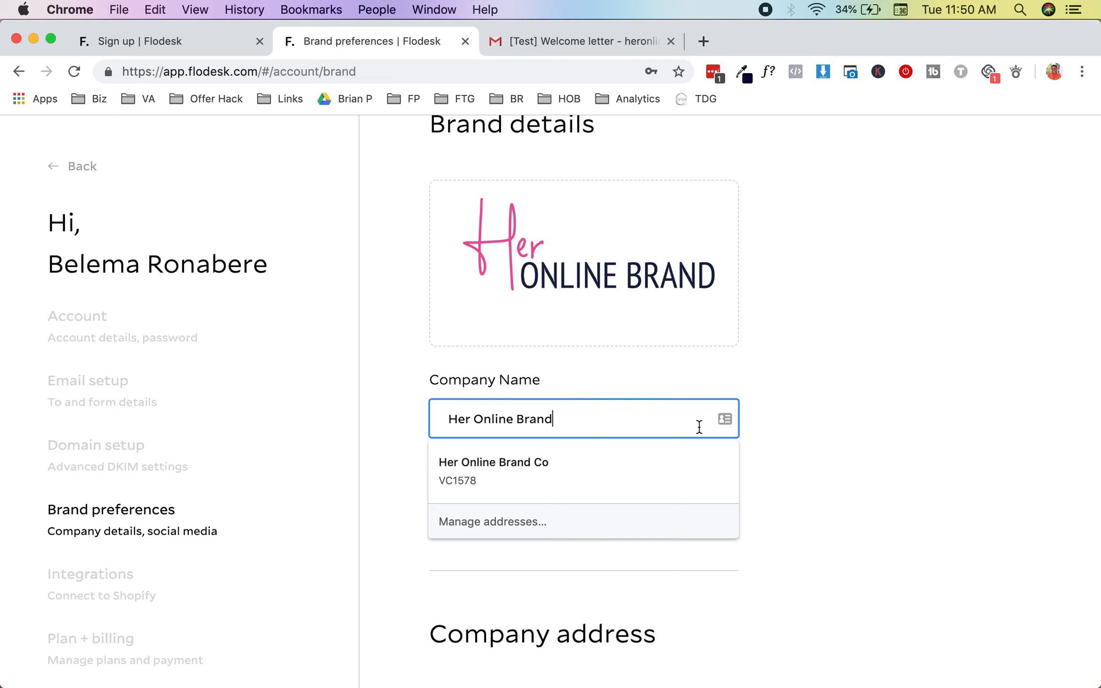
pyautogui.click(804, 423)
pyautogui.scroll(-12, 690, 538)
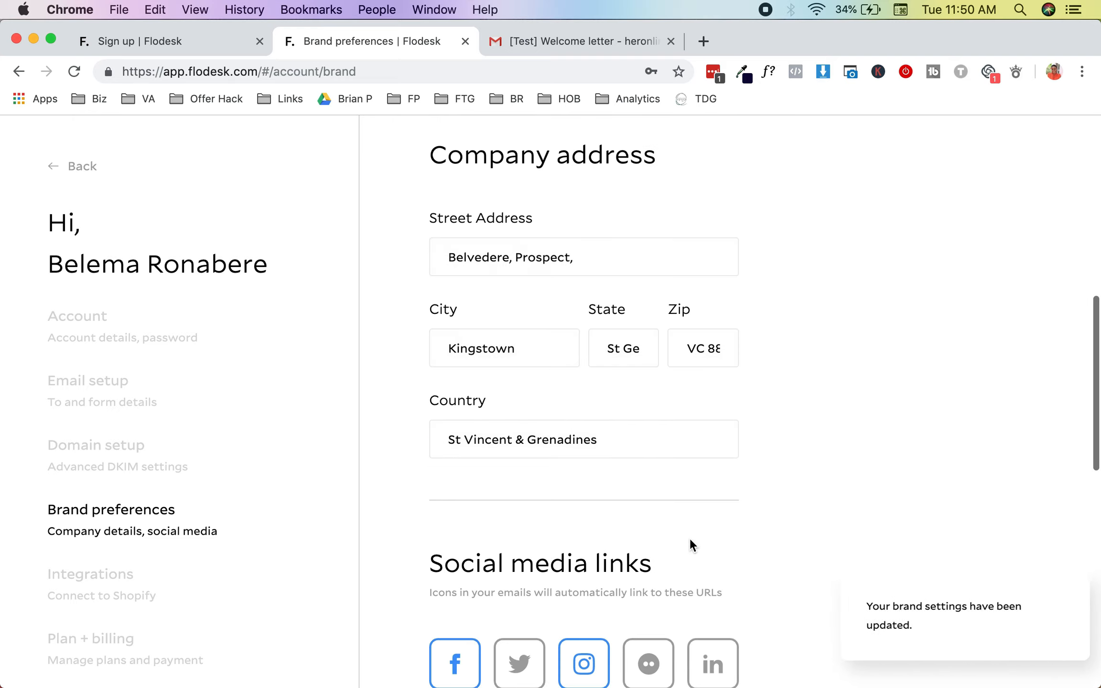
pyautogui.scroll(-10, 691, 545)
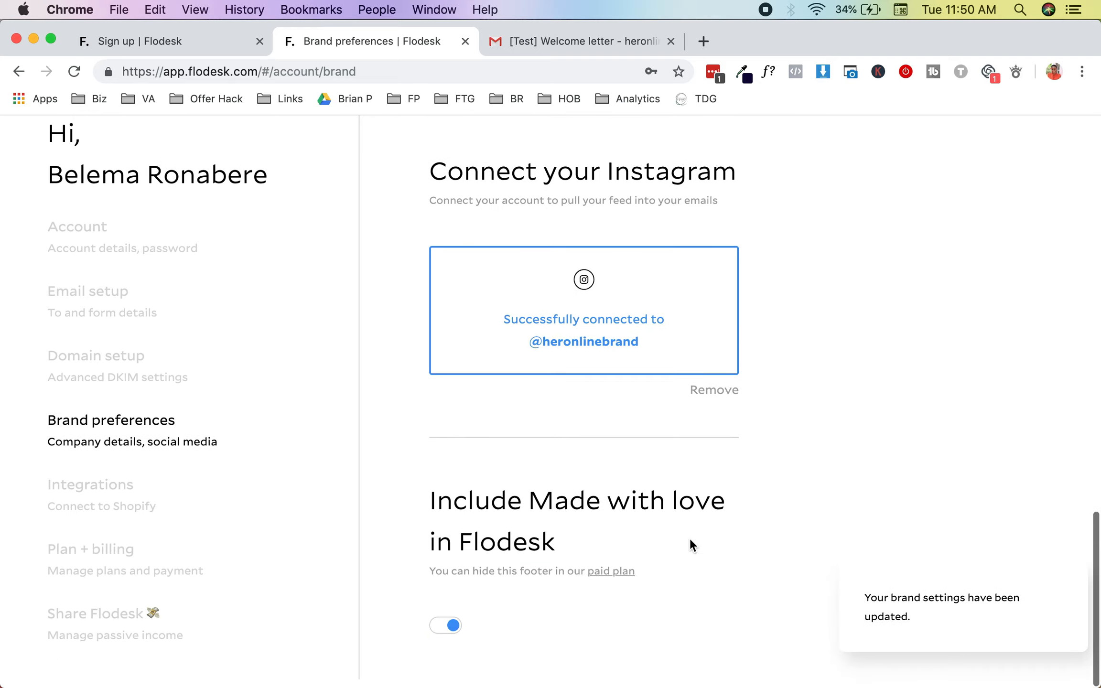
pyautogui.scroll(1, 690, 538)
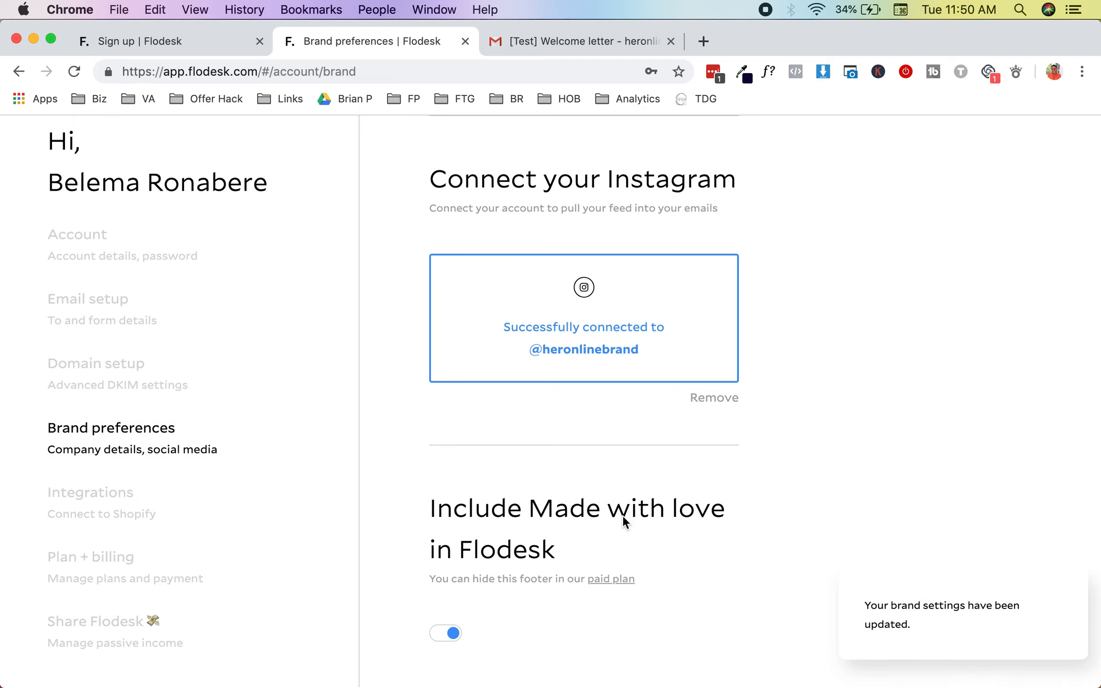
# Step: Look over the Shopify integration page and the Plan + billing page
pyautogui.click(133, 504)
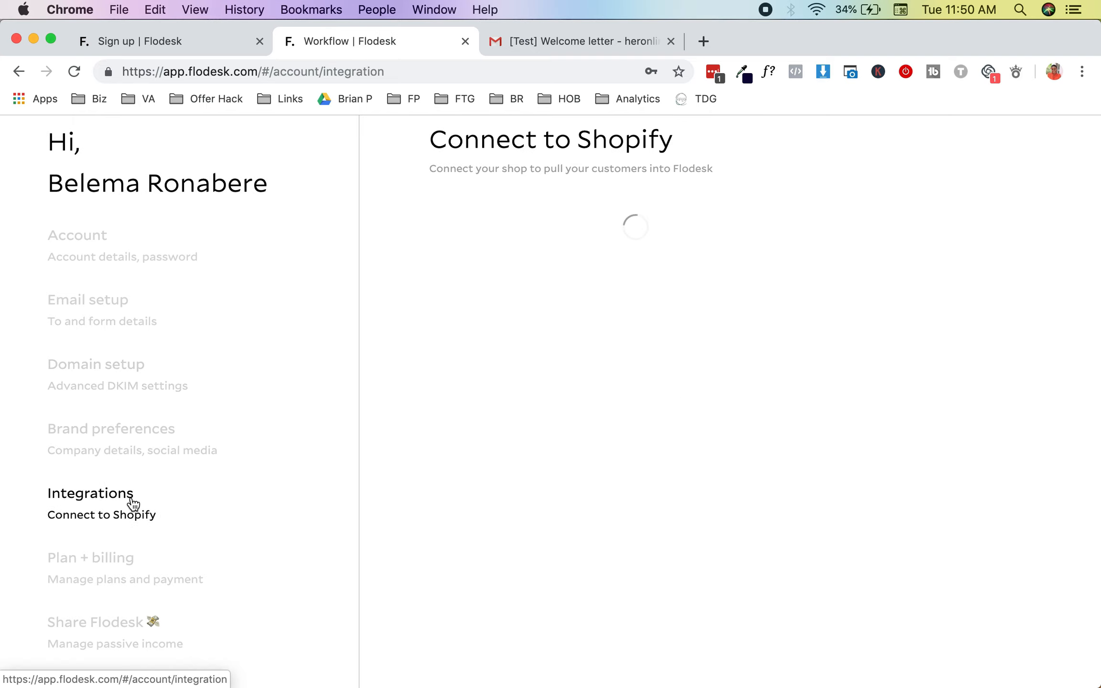
pyautogui.moveTo(400, 220); pyautogui.dragTo(776, 334)
pyautogui.click(141, 558)
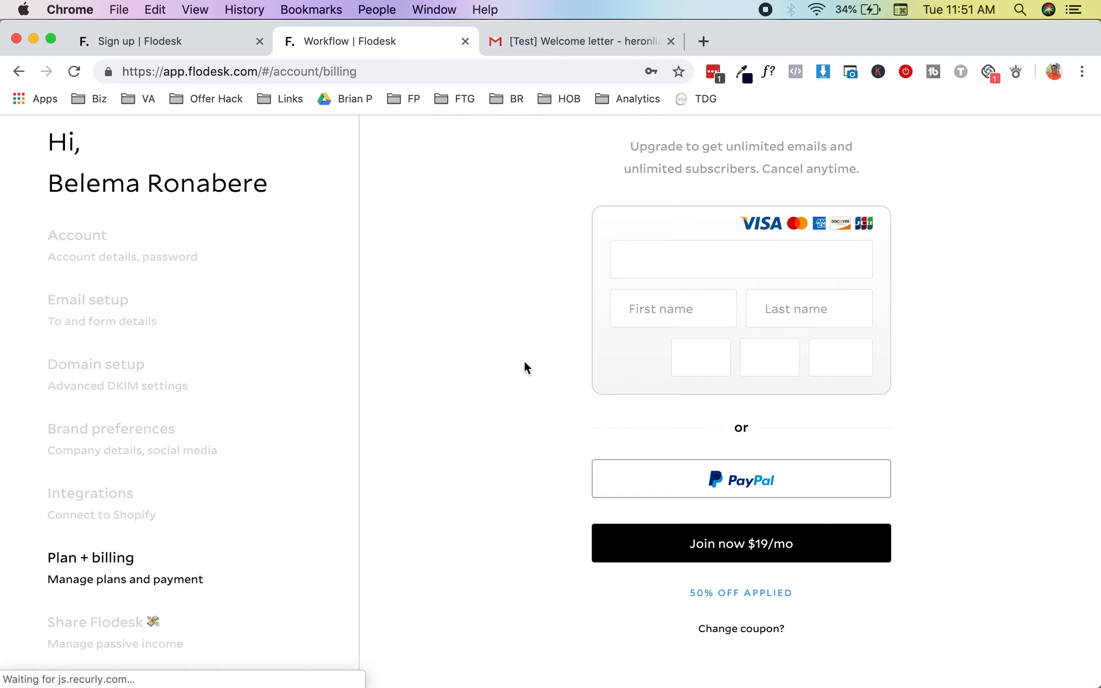
pyautogui.scroll(1, 524, 368)
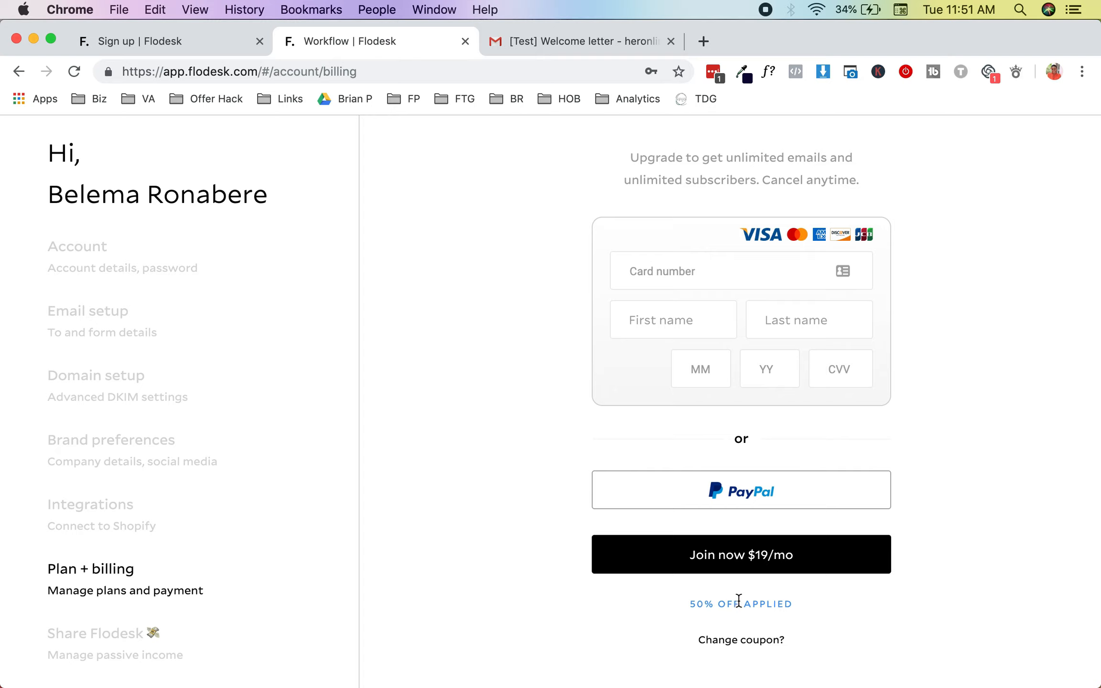
pyautogui.moveTo(692, 607); pyautogui.dragTo(793, 606)
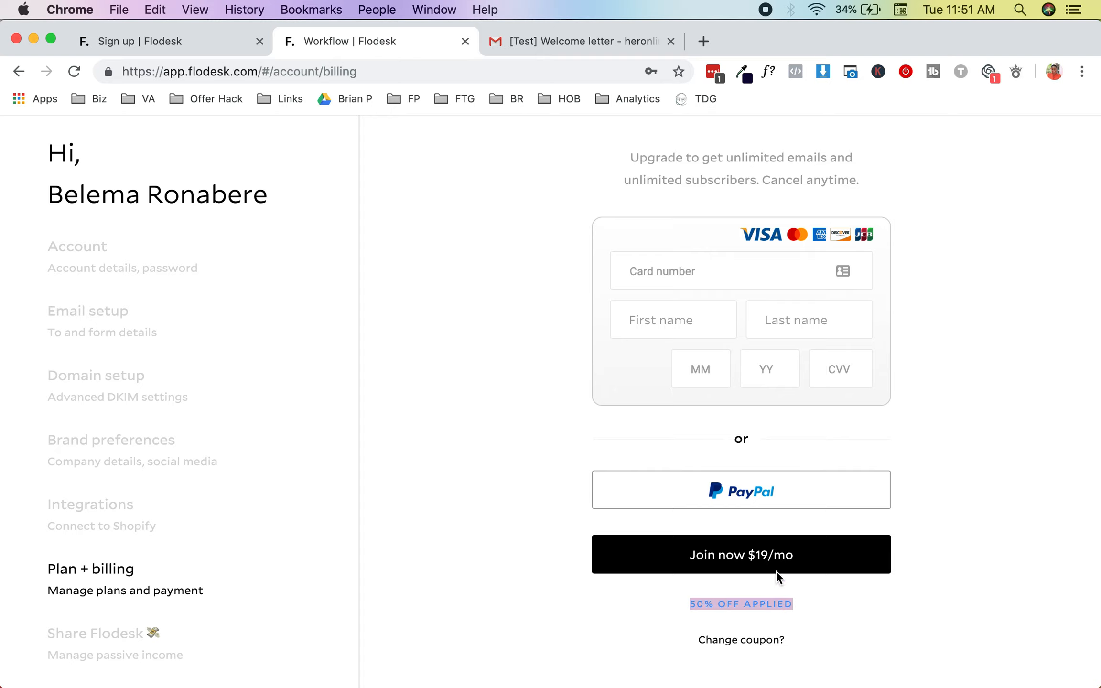
pyautogui.scroll(-1, 255, 568)
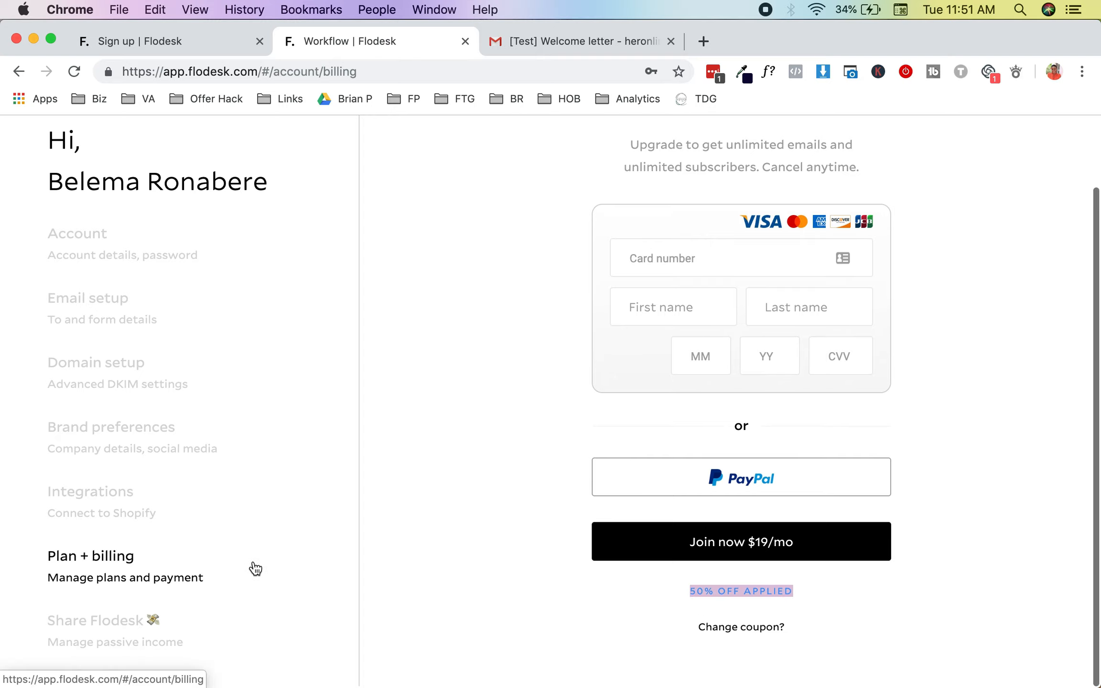
# Step: Copy the affiliate link from the Share Flodesk referral dashboard
pyautogui.click(205, 631)
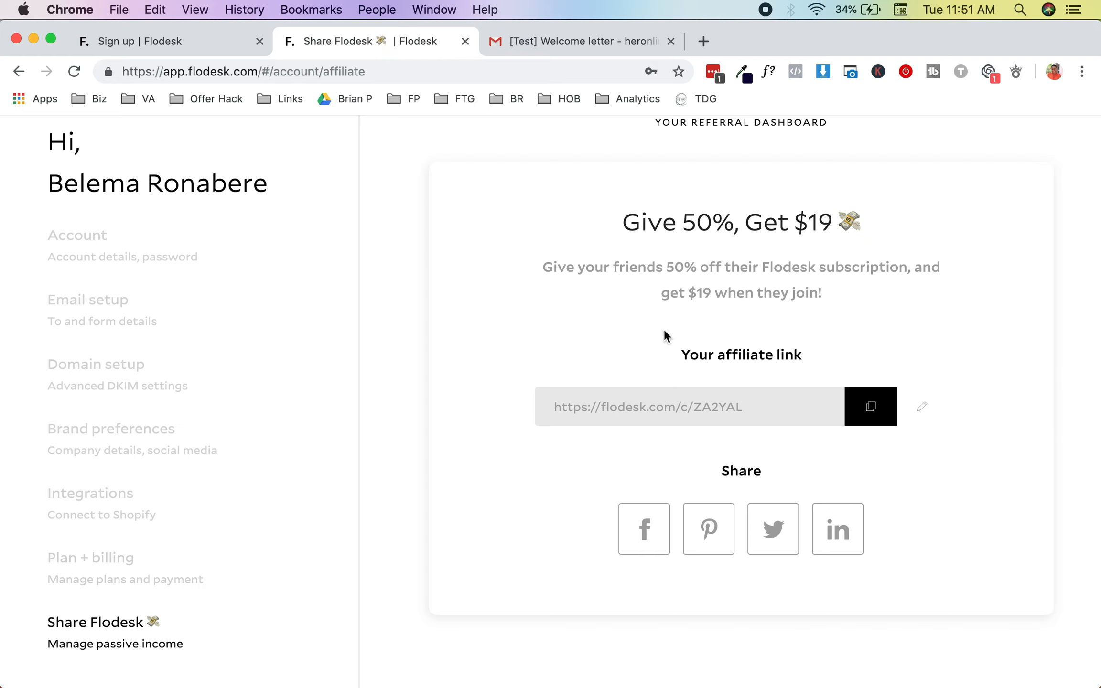
pyautogui.scroll(1, 664, 335)
pyautogui.click(878, 427)
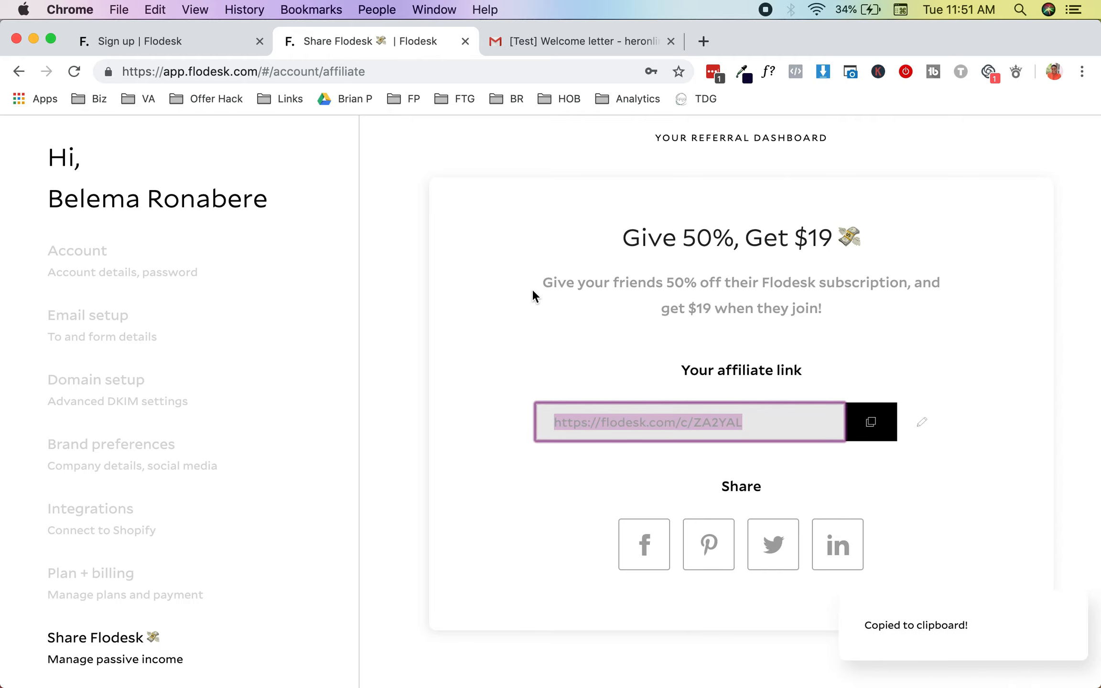